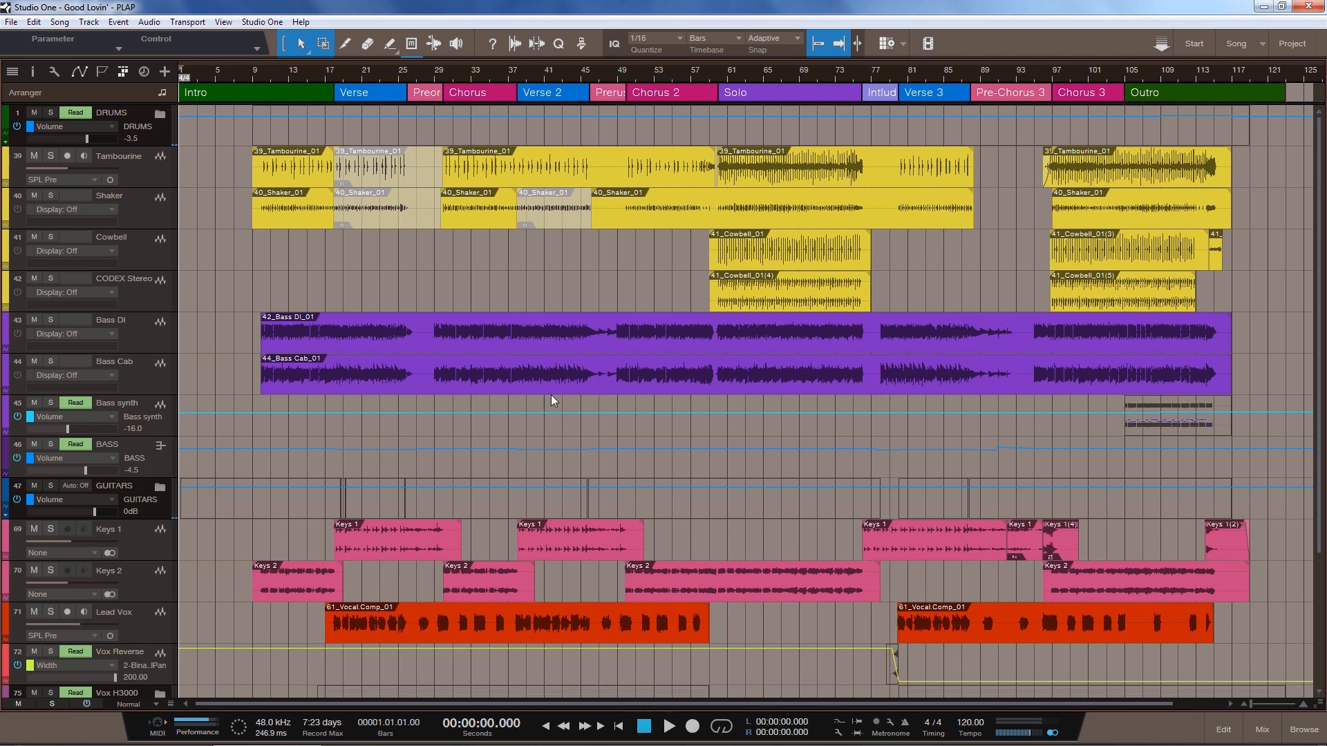
Step: Play the song from the start of the first Verse section and stop it at the beginning of Verse 2
{"action": "left_click", "coordinate": [334, 72]}
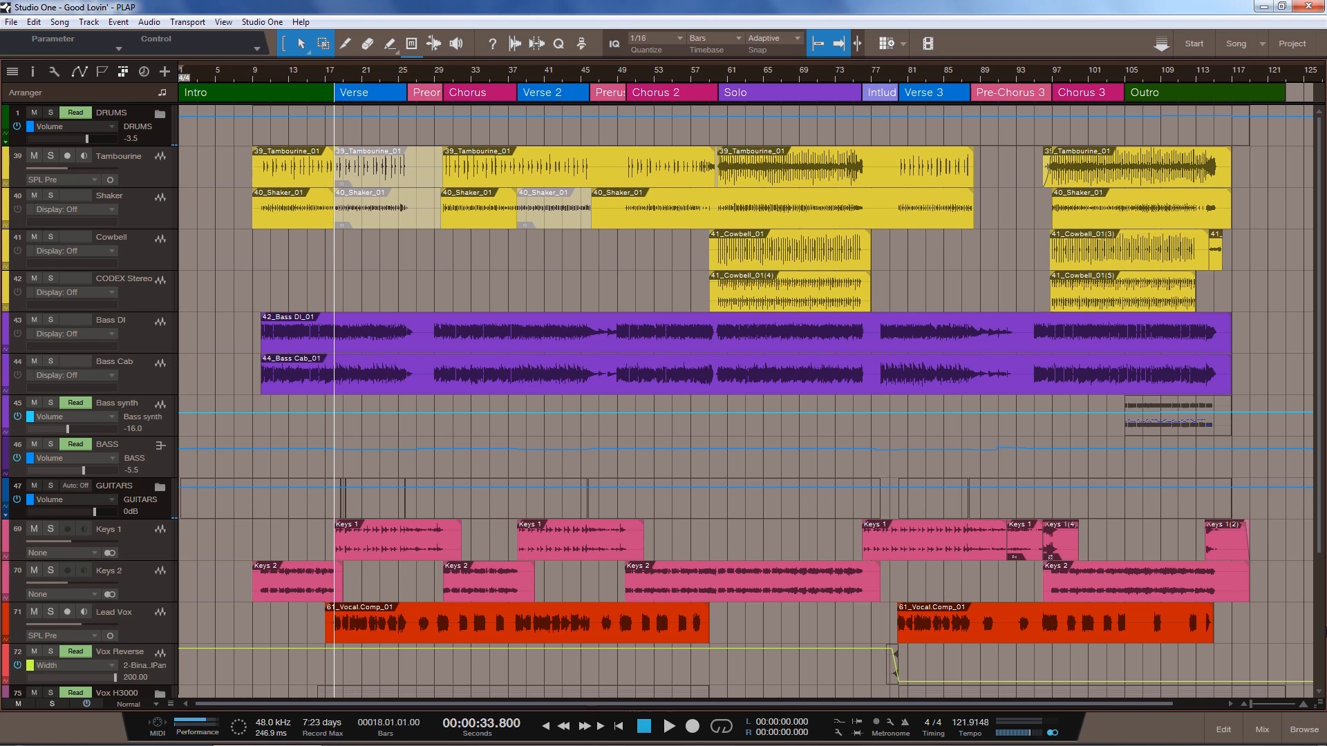
{"action": "key", "text": "space"}
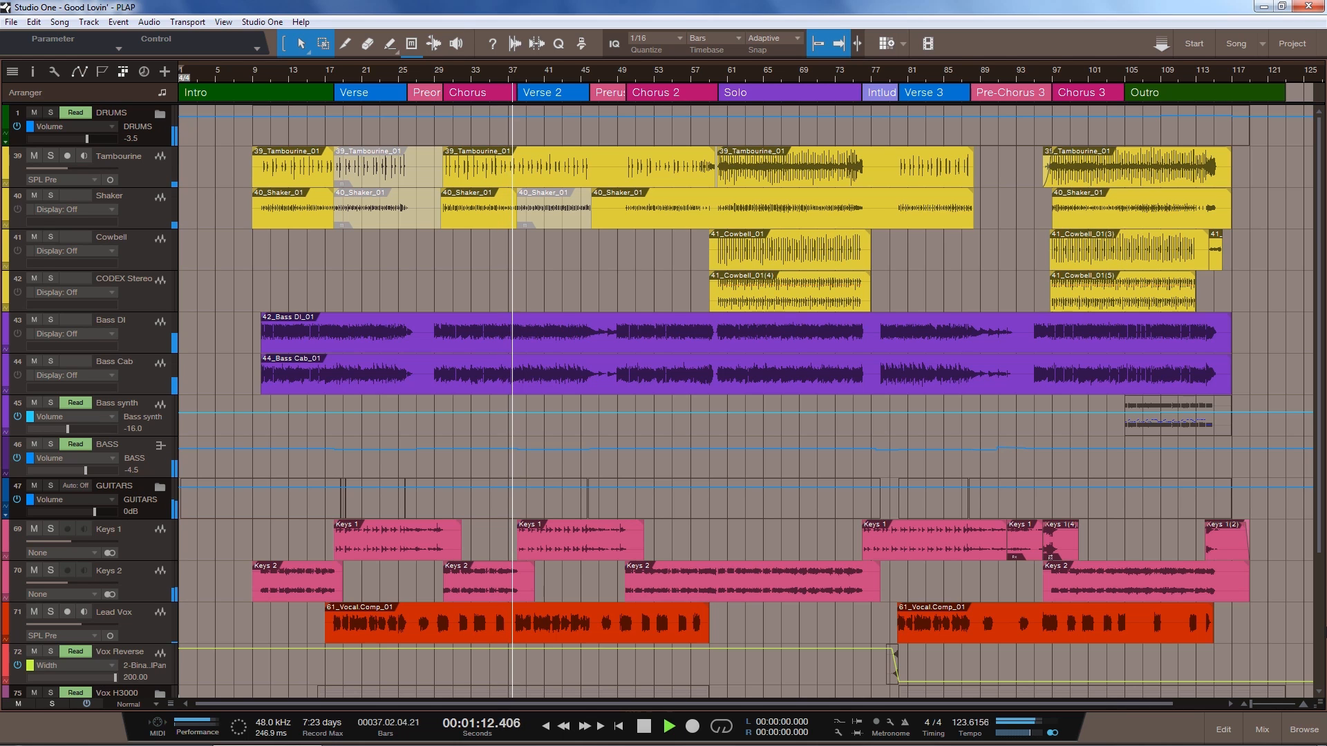
{"action": "key", "text": "space"}
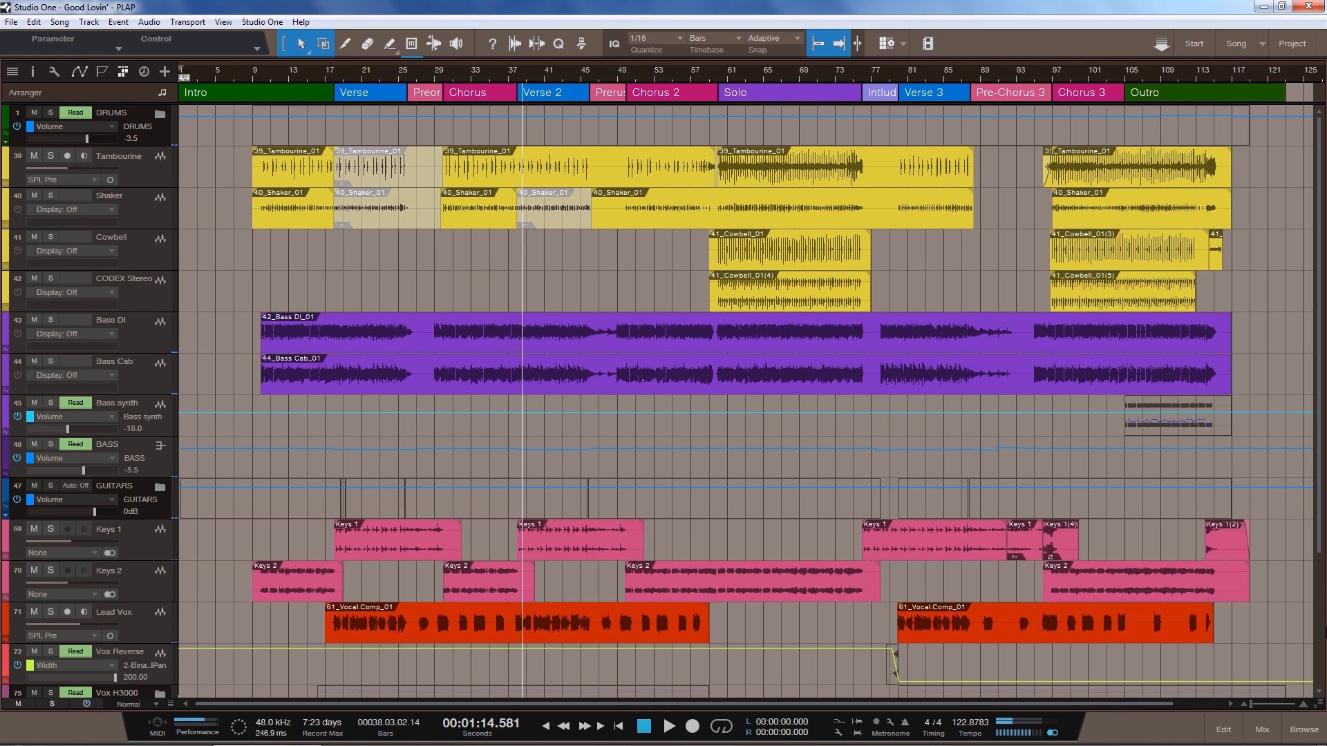
Step: Examine the contents of the DRUMS folder and its Kick and Snare subfolders, and collapse them all again
{"action": "scroll", "coordinate": [430, 304], "scroll_direction": "down", "scroll_amount": 3}
{"action": "scroll", "coordinate": [430, 304], "scroll_direction": "up", "scroll_amount": 3}
{"action": "left_click", "coordinate": [160, 114]}
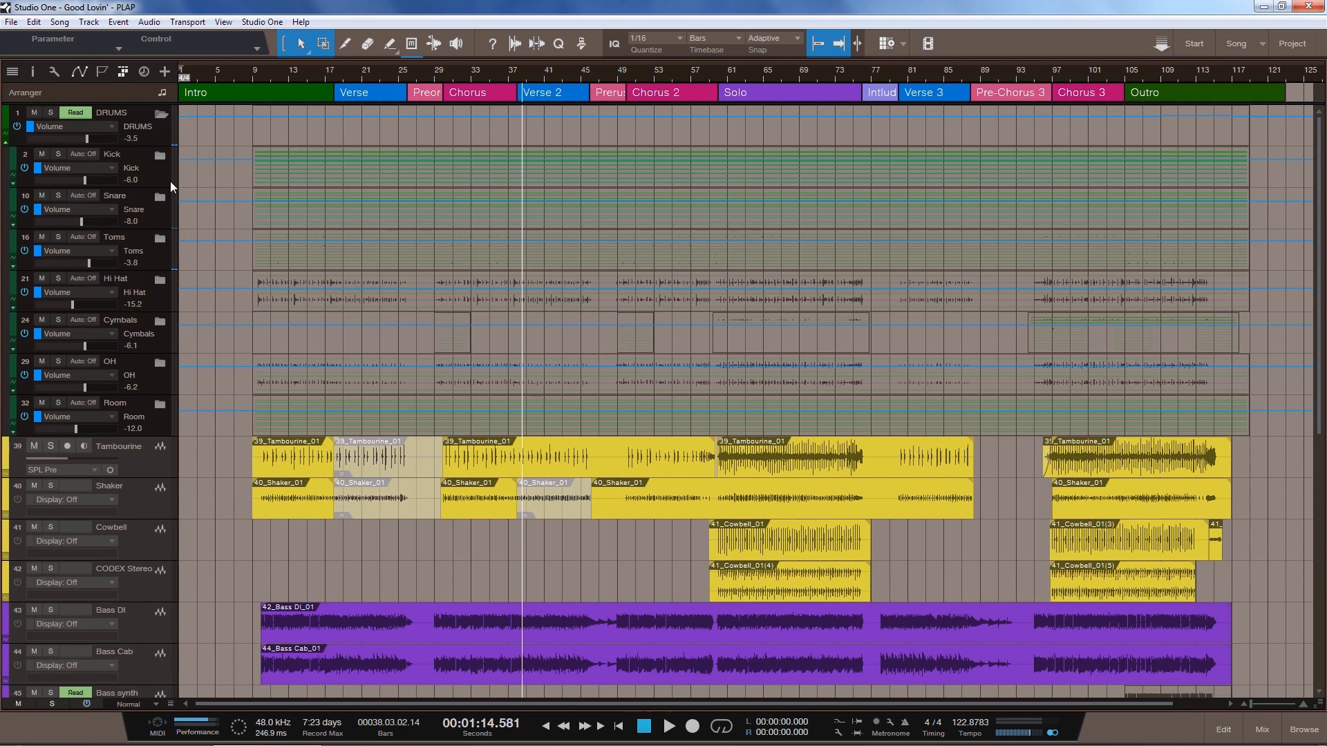
{"action": "left_click", "coordinate": [160, 156]}
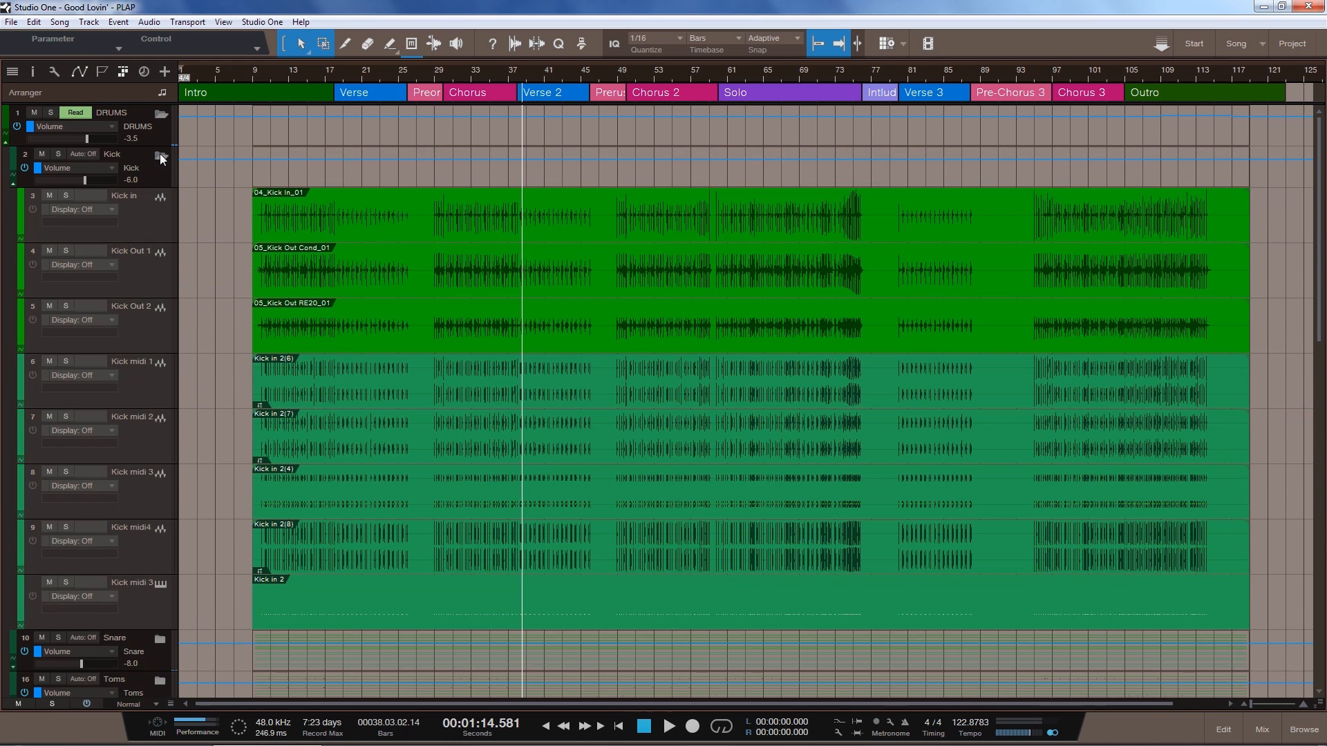
{"action": "left_click", "coordinate": [159, 155]}
{"action": "left_click", "coordinate": [158, 199]}
{"action": "left_click", "coordinate": [158, 199]}
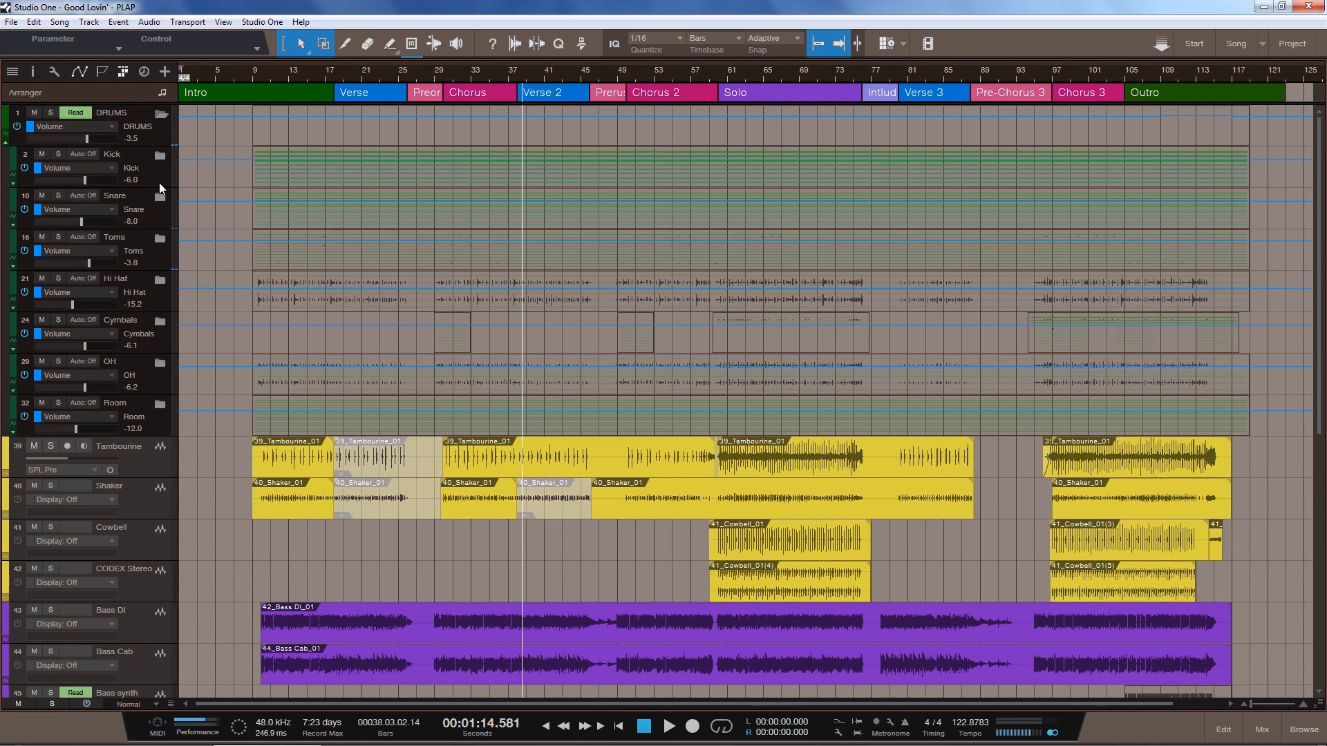
{"action": "left_click", "coordinate": [161, 114]}
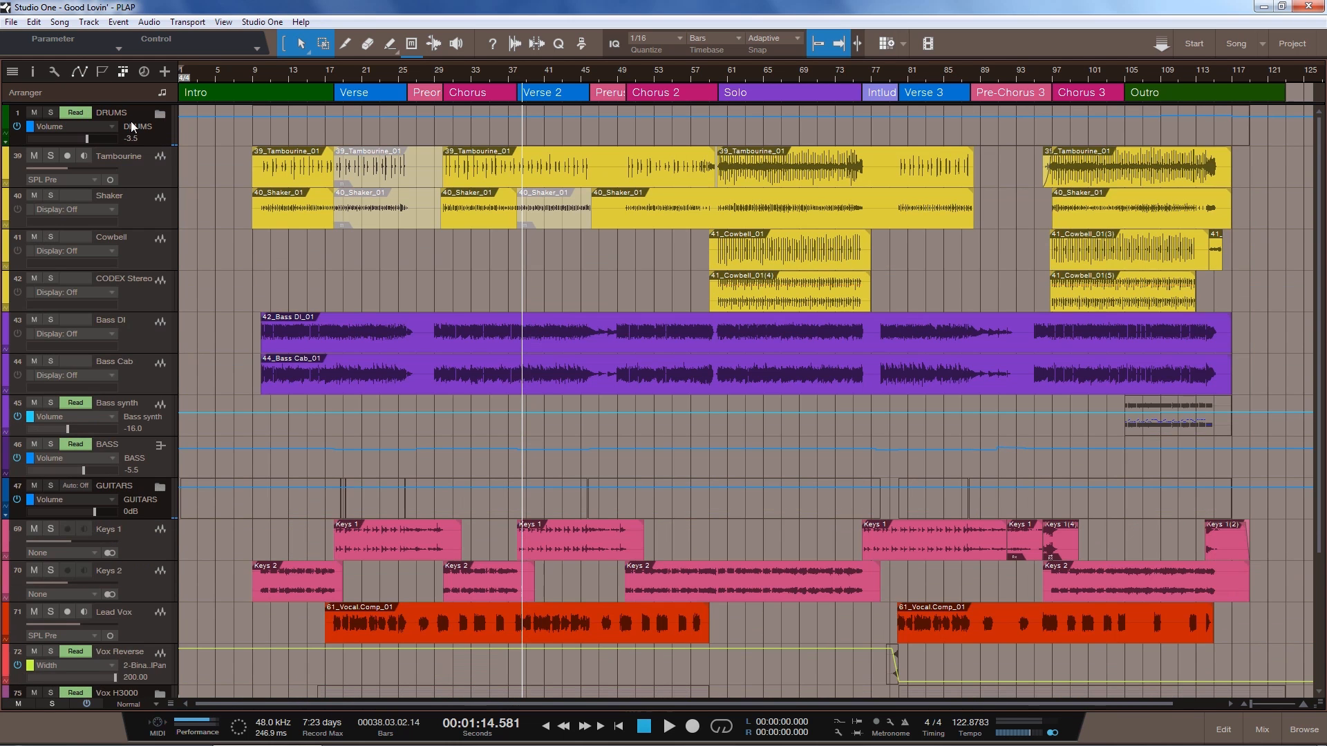
Step: Look through the tracks inside the GUITARS folder and collapse the folder again
{"action": "scroll", "coordinate": [126, 259], "scroll_direction": "down", "scroll_amount": 1}
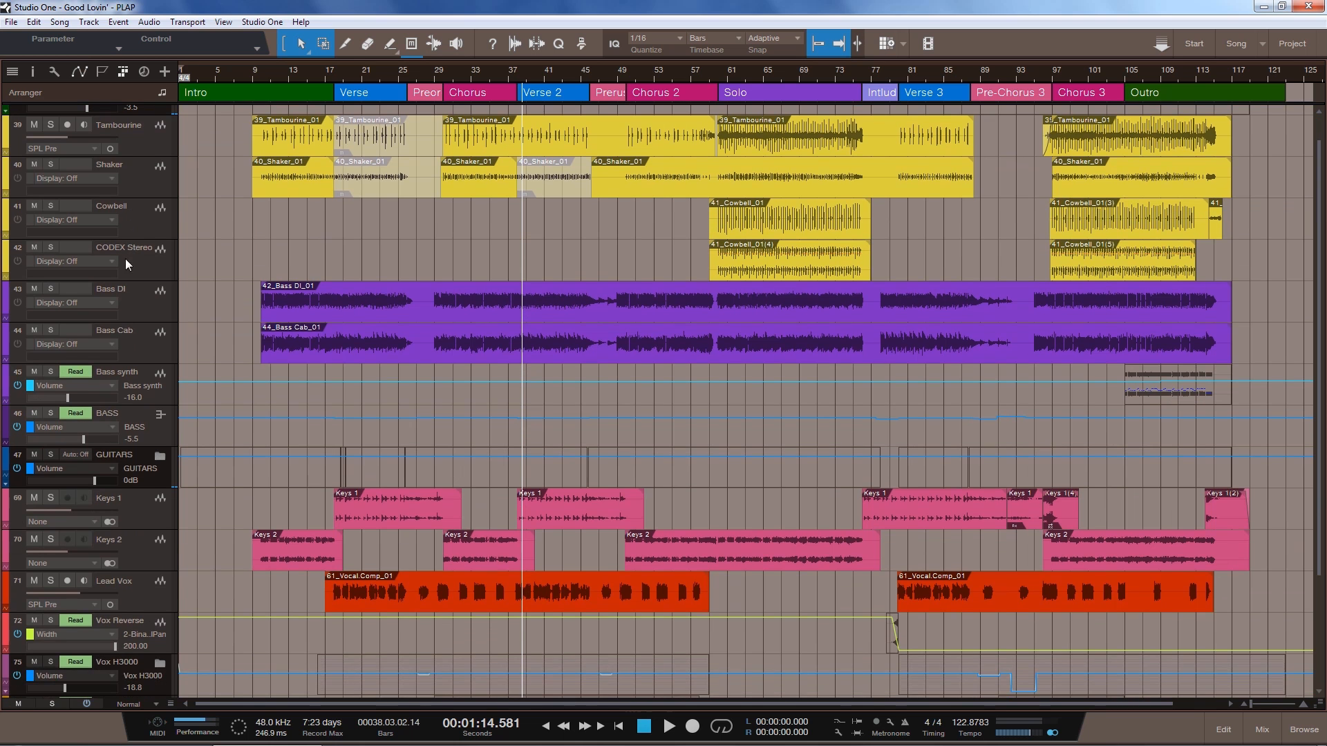
{"action": "left_click", "coordinate": [161, 456]}
{"action": "scroll", "coordinate": [297, 353], "scroll_direction": "down", "scroll_amount": 15}
{"action": "scroll", "coordinate": [301, 347], "scroll_direction": "up", "scroll_amount": 15}
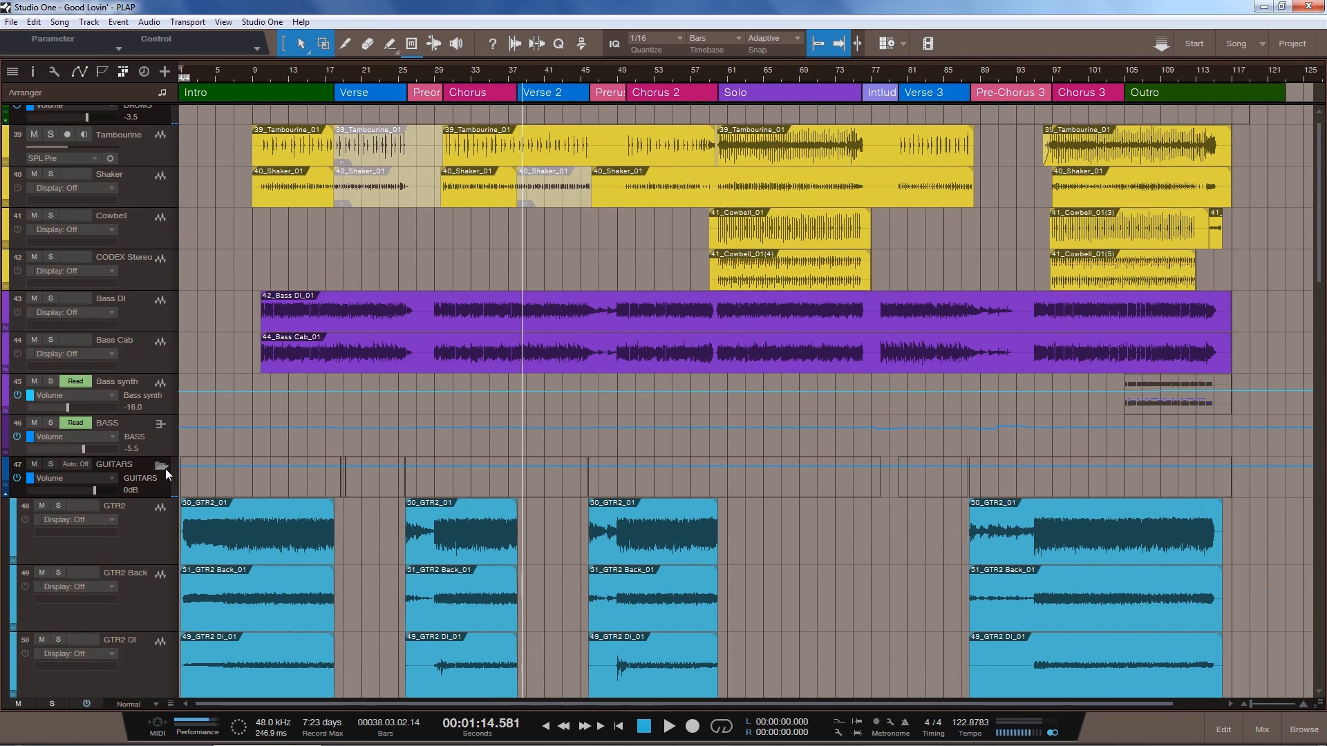
{"action": "left_click", "coordinate": [161, 466]}
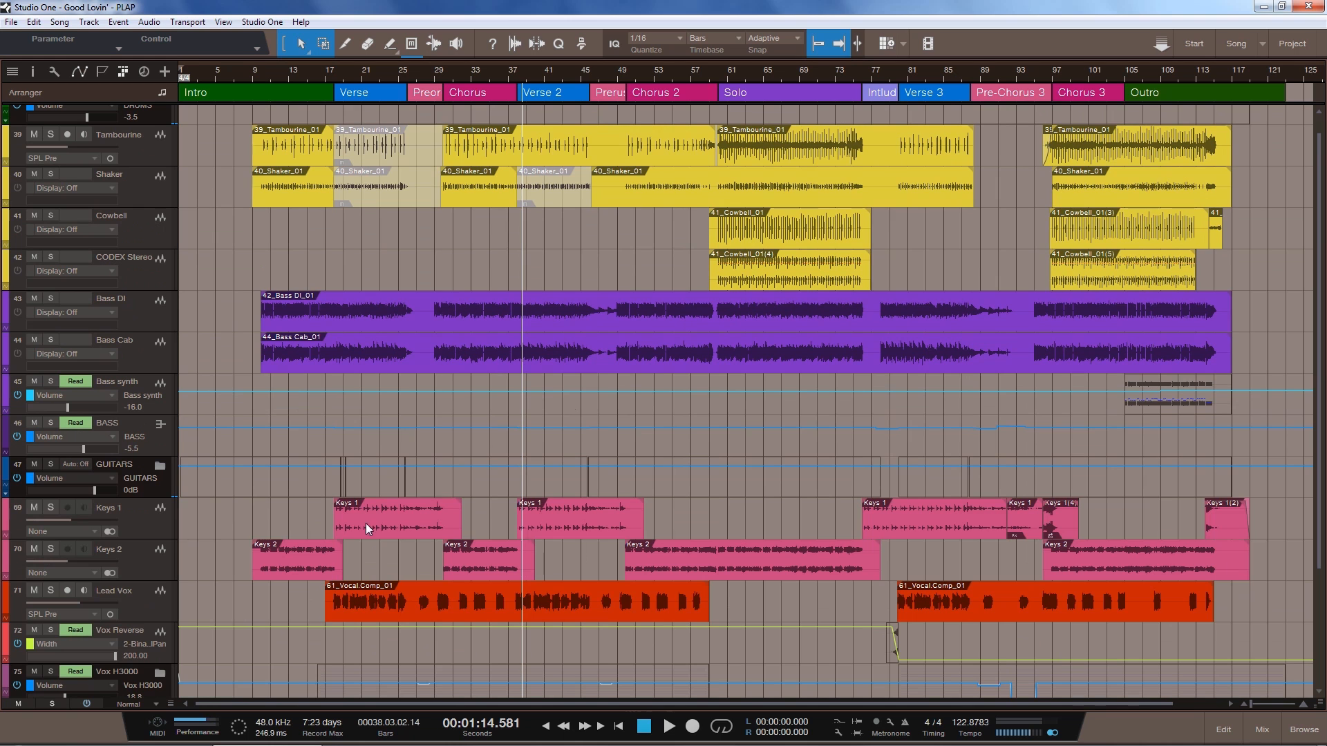
{"action": "scroll", "coordinate": [716, 363], "scroll_direction": "up", "scroll_amount": 1}
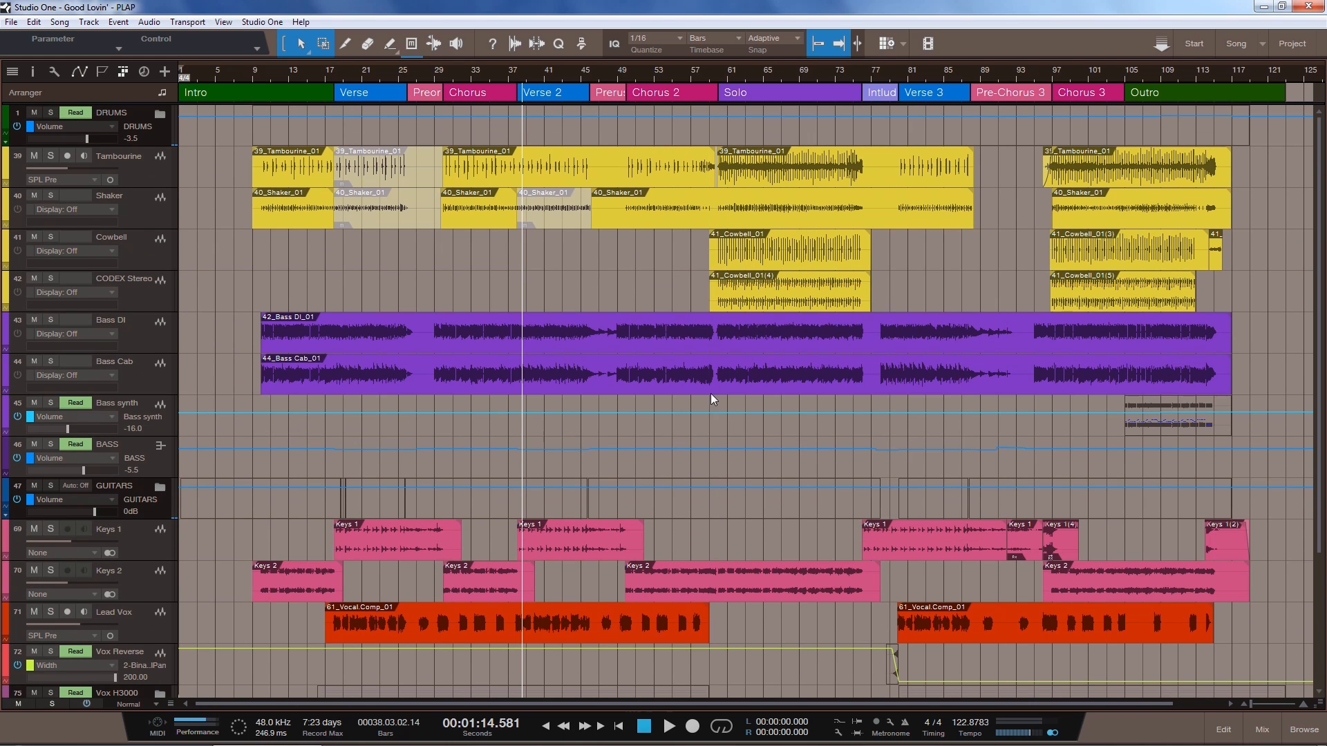
Step: Show the mixer console and open the Saturation Knob insert of the Lead Vox channel
{"action": "key", "text": "F3"}
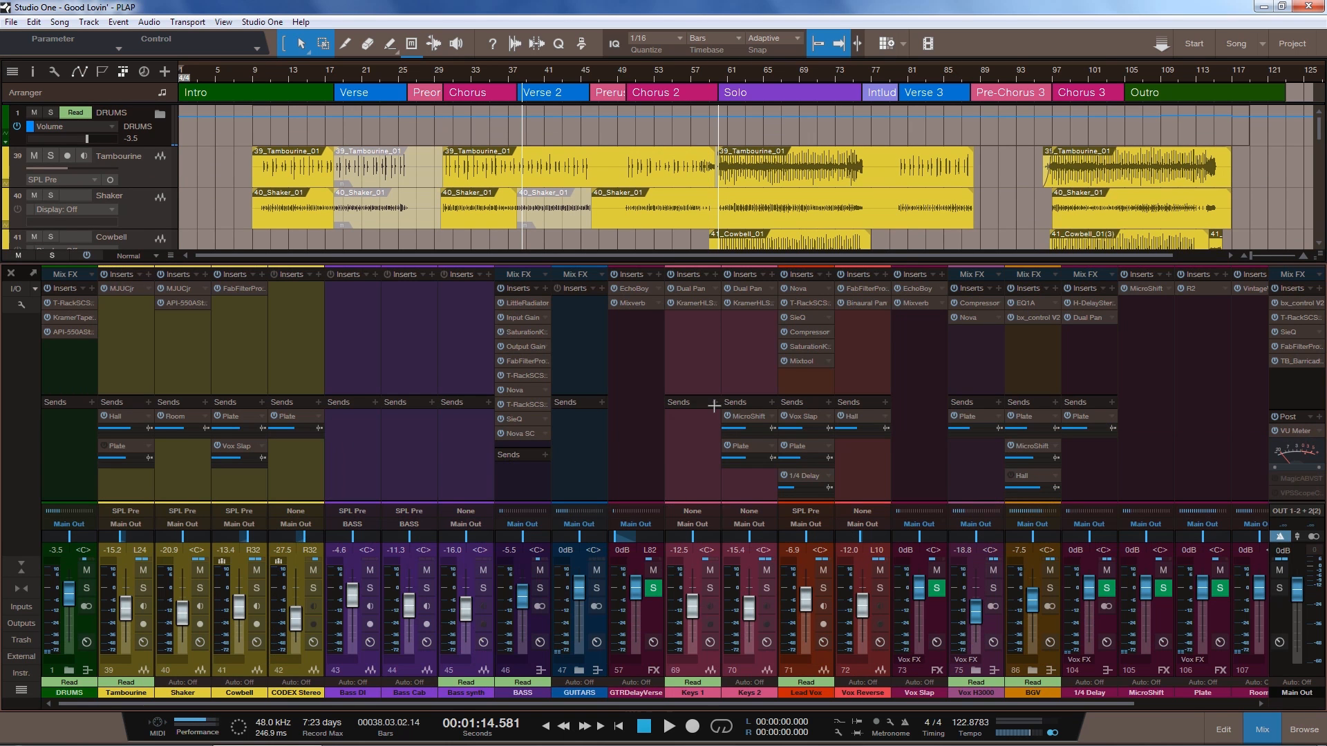
{"action": "left_click", "coordinate": [814, 389]}
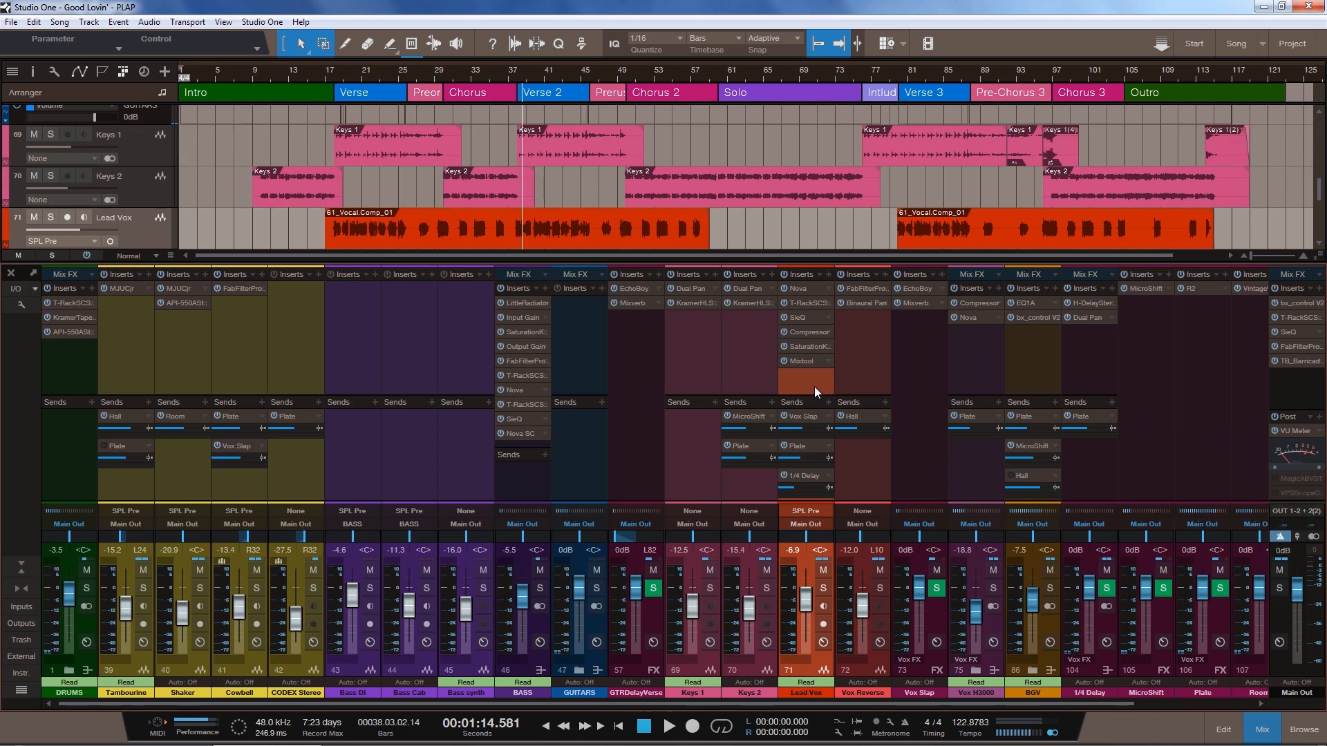
{"action": "left_click", "coordinate": [803, 347]}
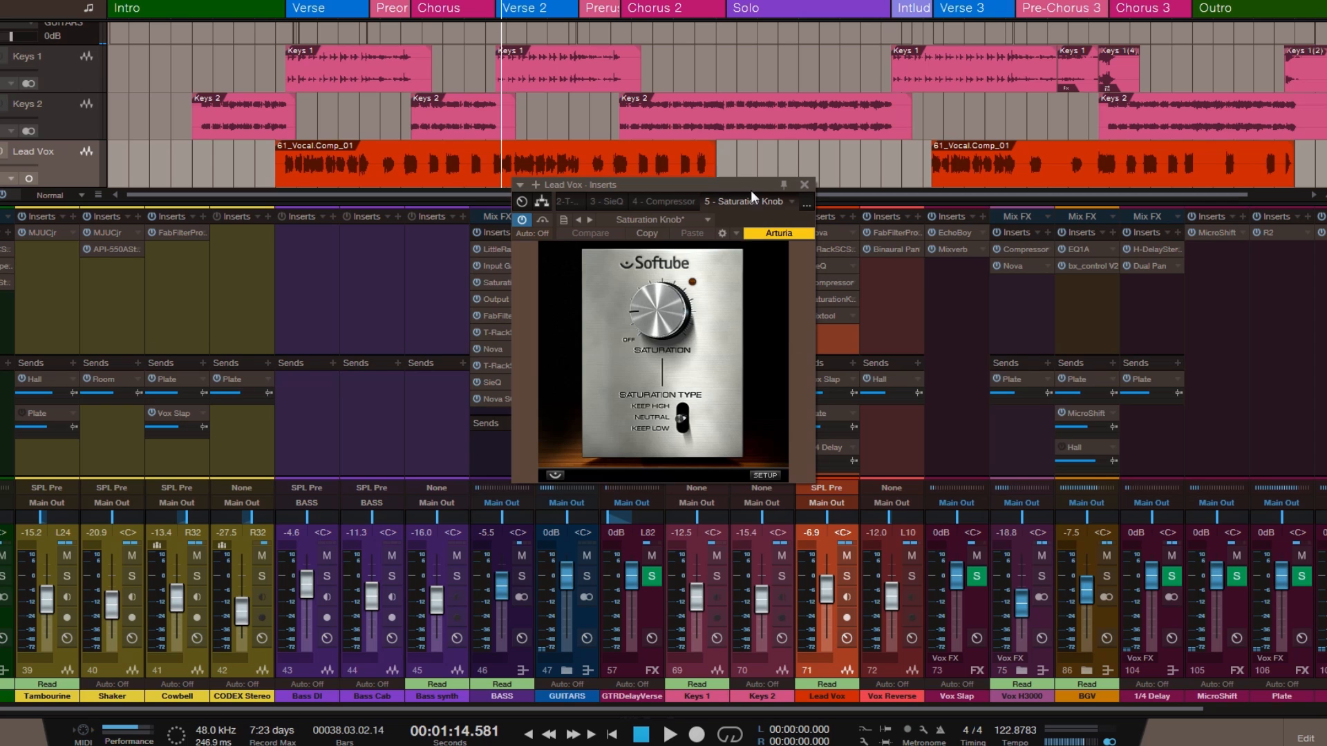
{"action": "left_click_drag", "start_coordinate": [748, 184], "coordinate": [613, 156]}
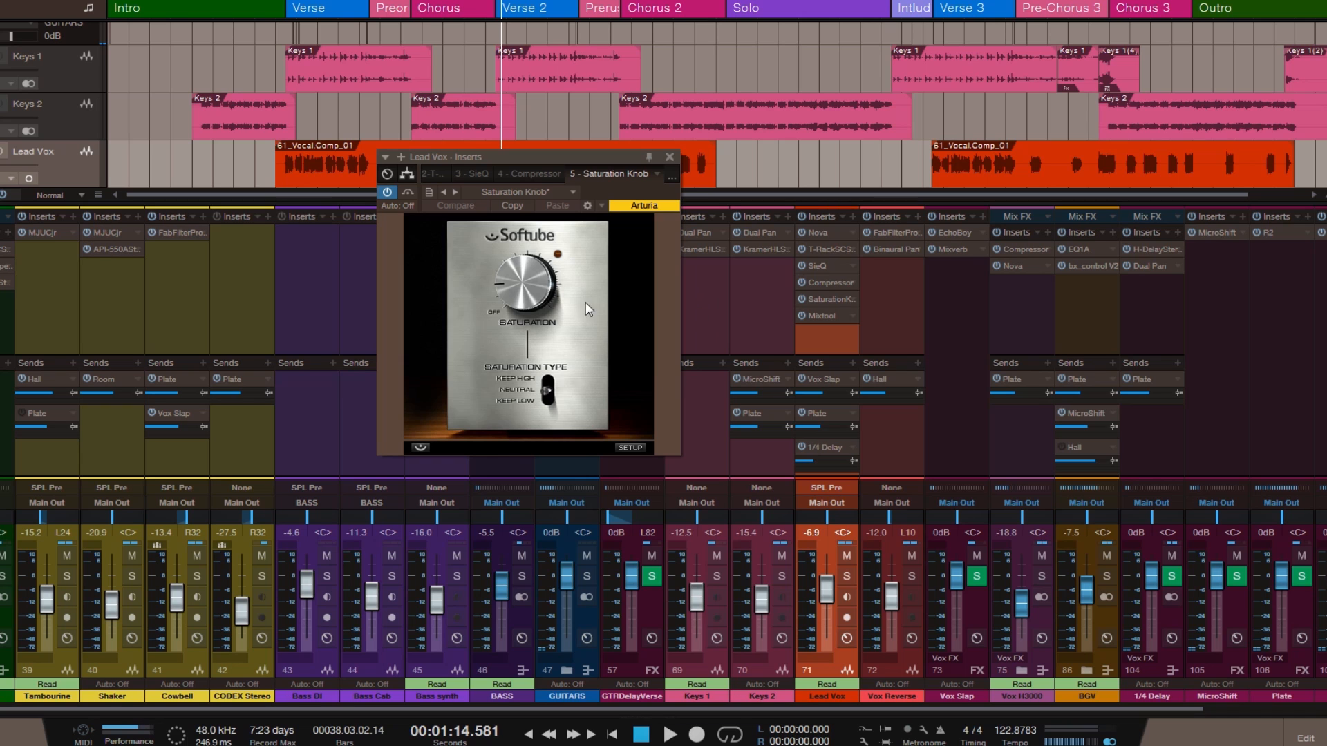
Step: Solo the Lead Vox channel and start looped playback of the first Verse section
{"action": "left_click", "coordinate": [331, 12]}
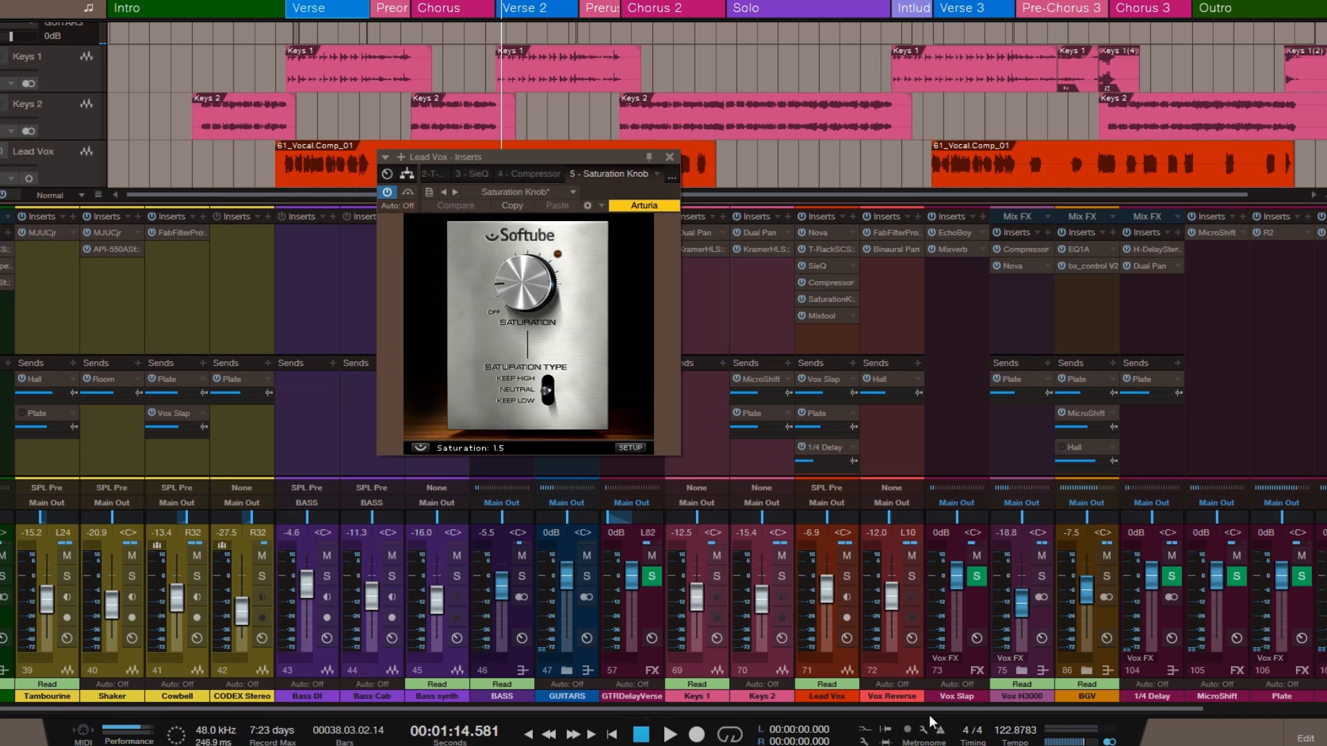
{"action": "left_click", "coordinate": [847, 579]}
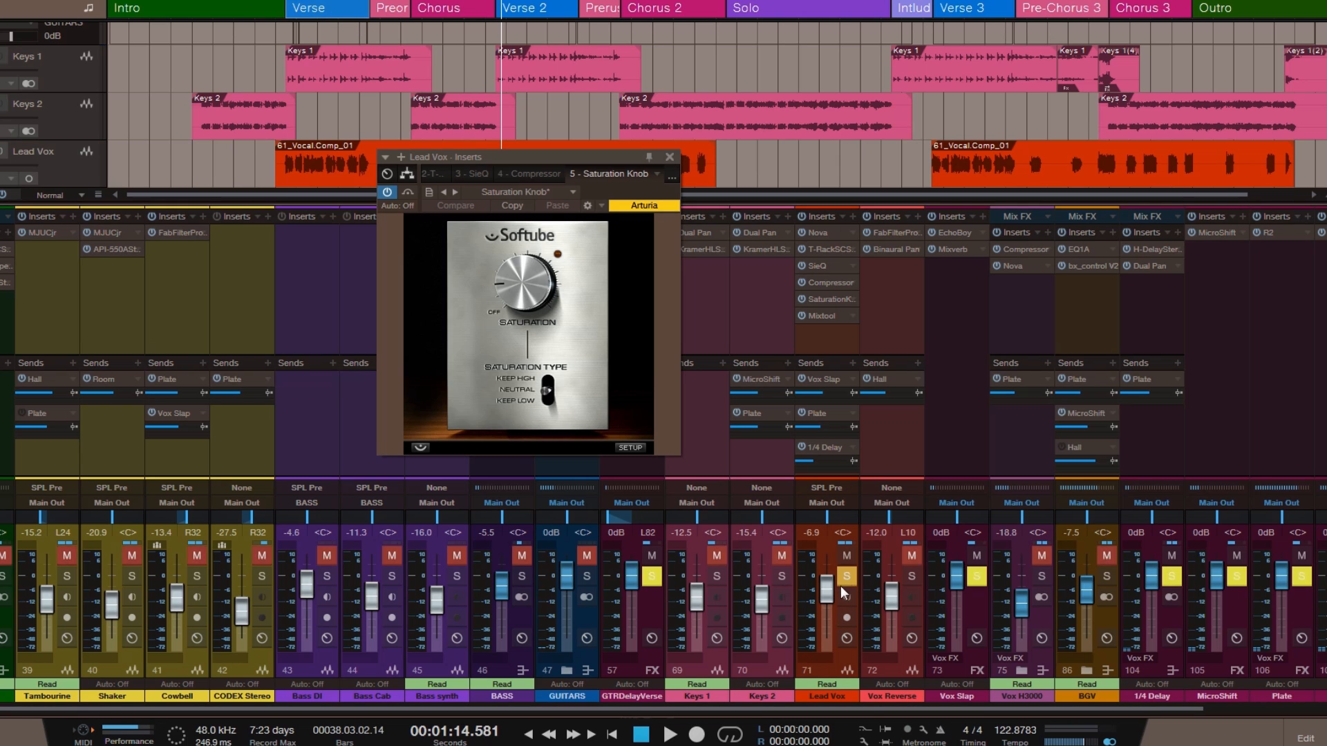
{"action": "double_click", "coordinate": [331, 13]}
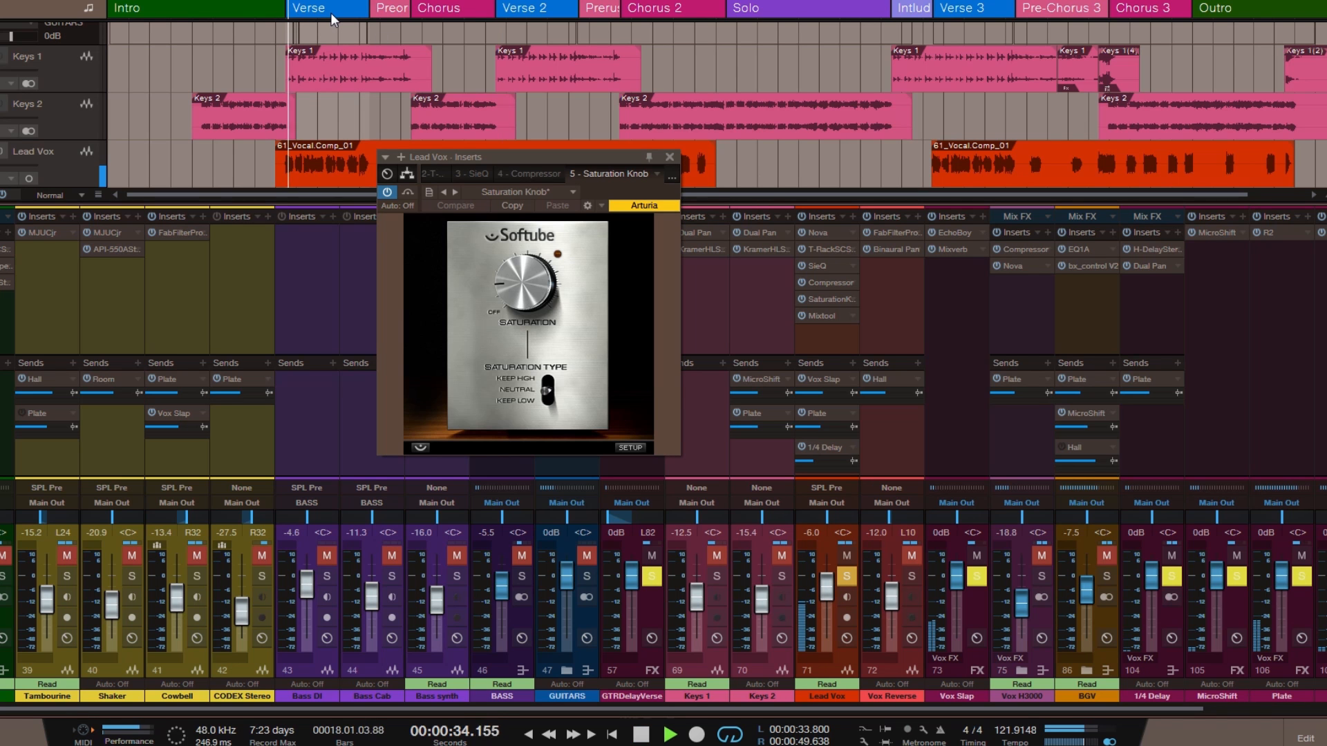
{"action": "left_click_drag", "start_coordinate": [513, 157], "coordinate": [590, 165]}
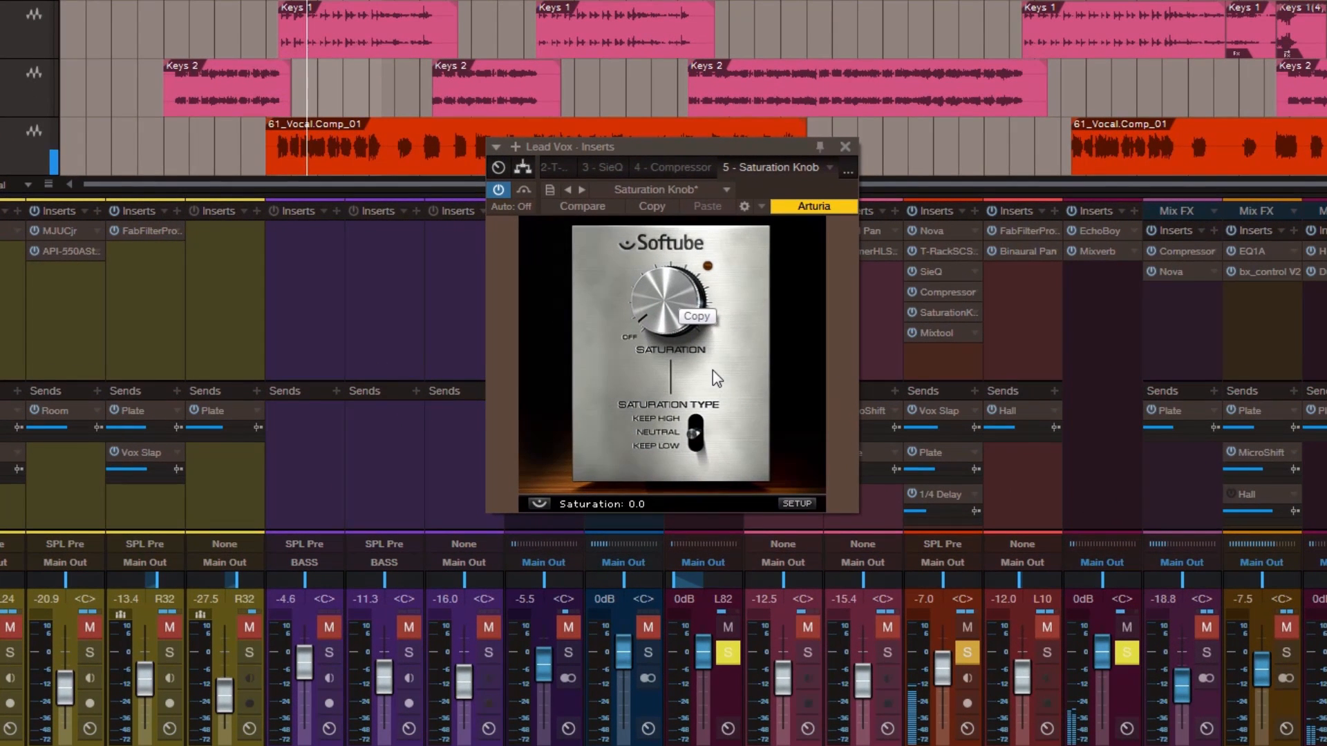
Step: Raise the Lead Vox's saturation to about 4.4 in the Saturation Knob during playback
{"action": "mouse_move", "coordinate": [665, 311]}
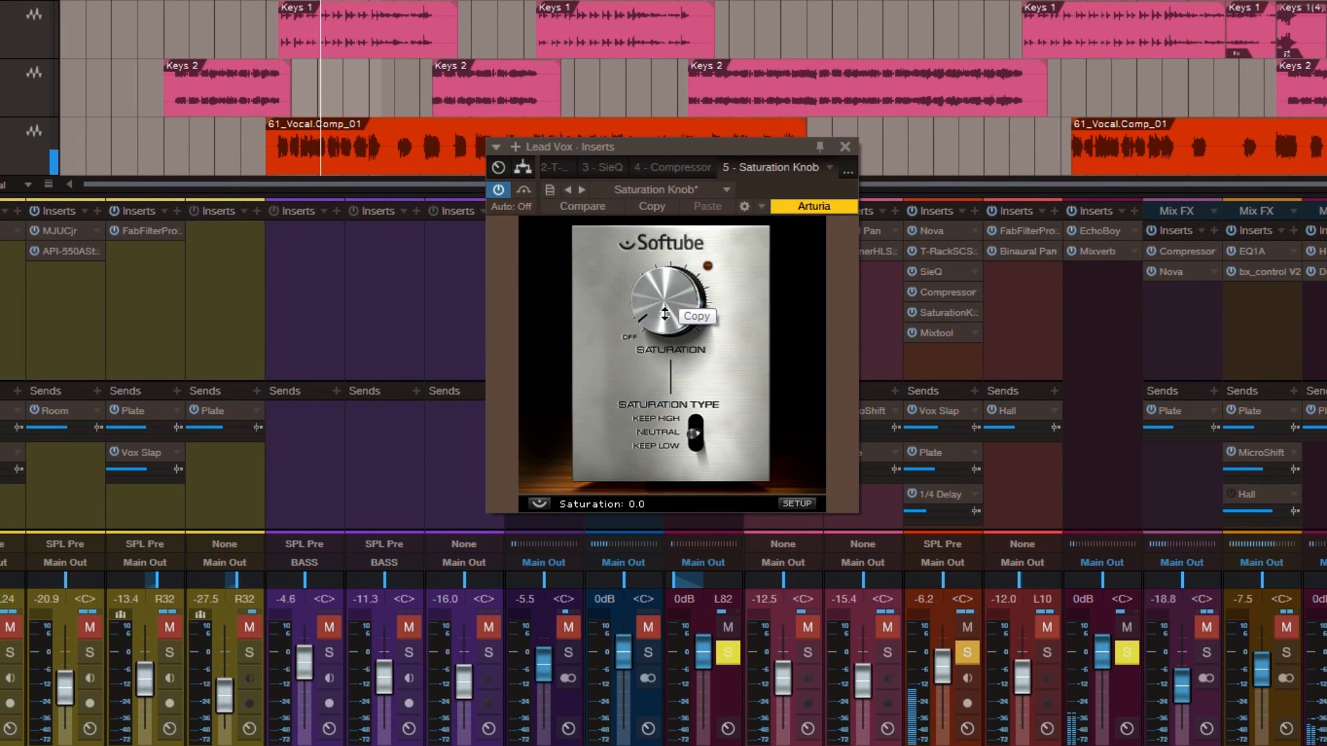
{"action": "left_click_drag", "start_coordinate": [665, 311], "coordinate": [658, 226]}
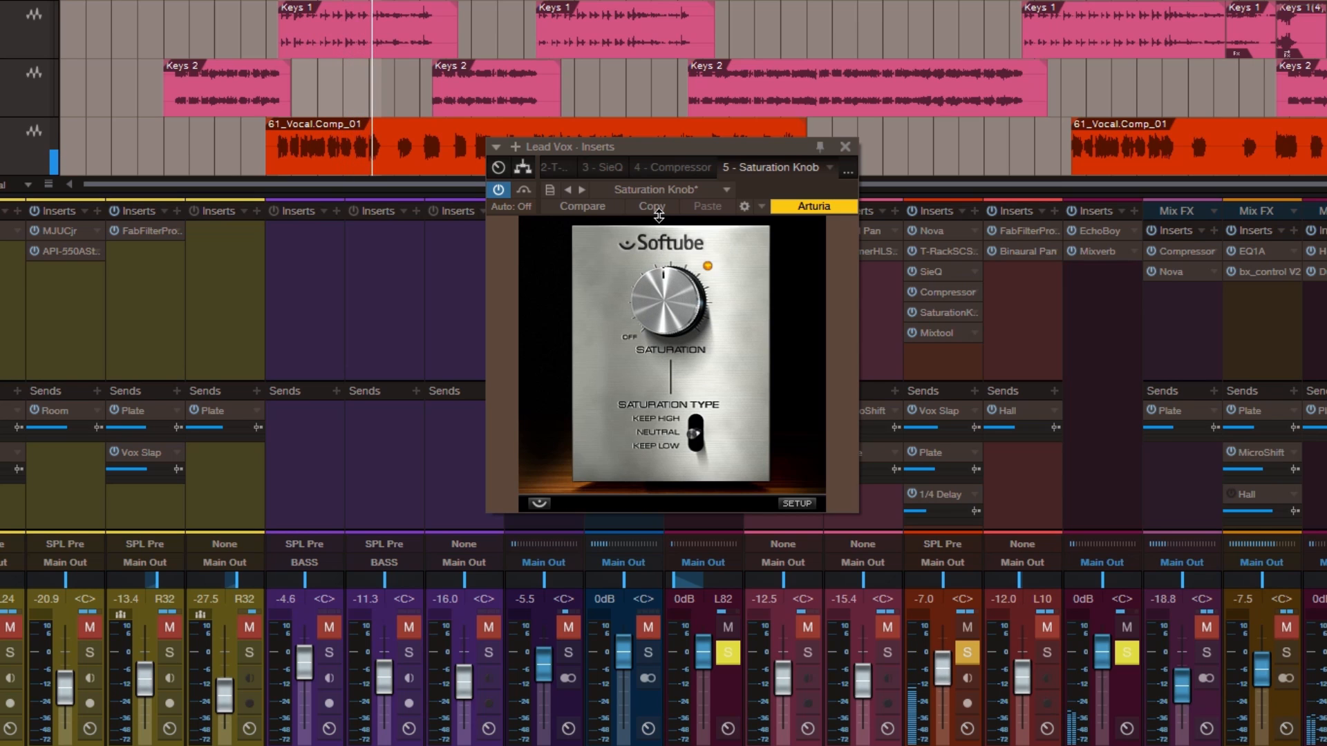
{"action": "key", "text": "space"}
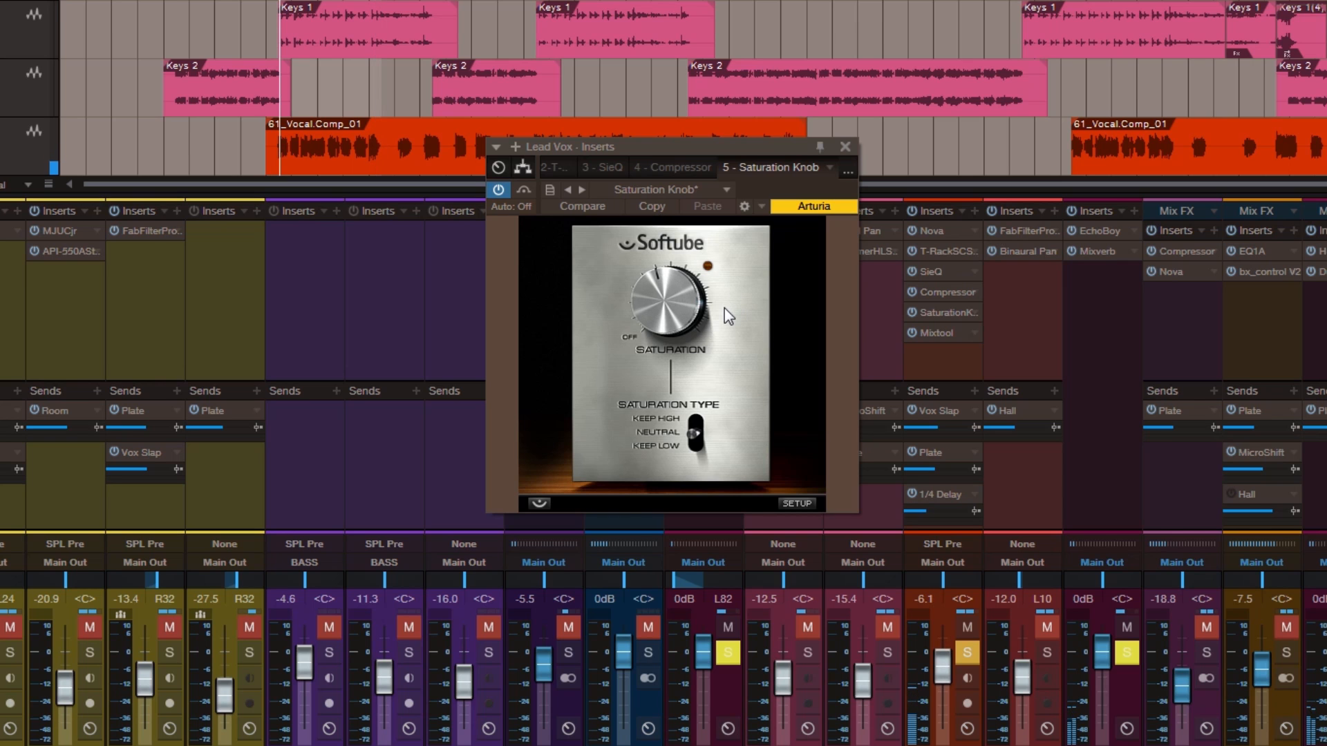
Step: Compare the Lead Vox with the Saturation Knob bypassed and active, and set its saturation to 1.4
{"action": "left_click_drag", "start_coordinate": [703, 151], "coordinate": [723, 142]}
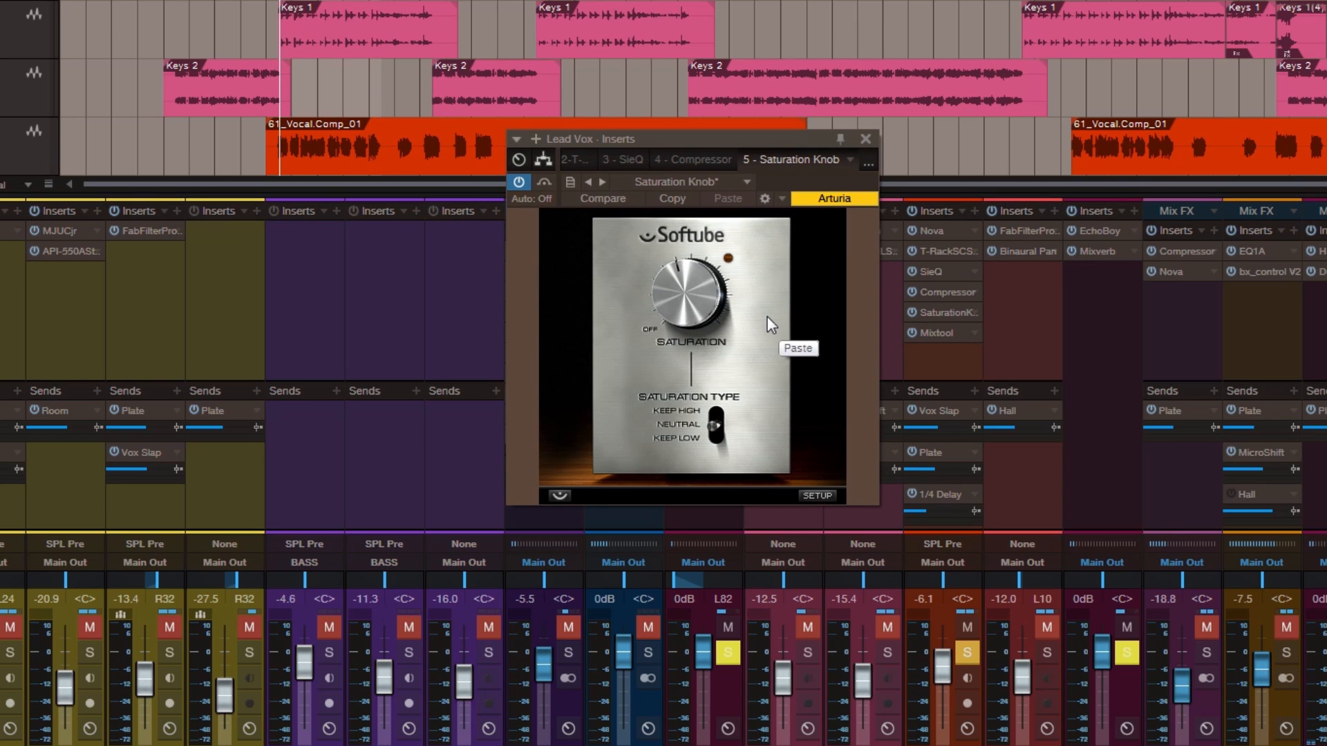
{"action": "left_click", "coordinate": [546, 182]}
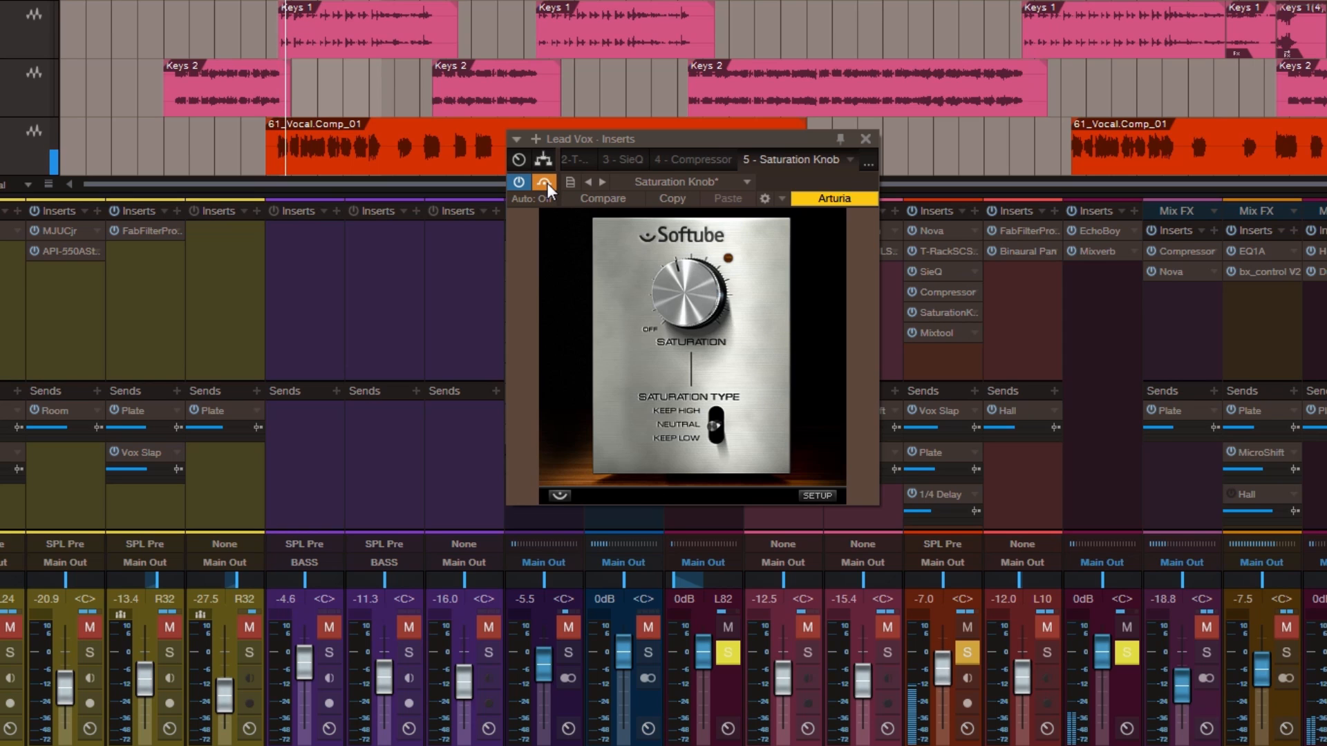
{"action": "left_click", "coordinate": [546, 182]}
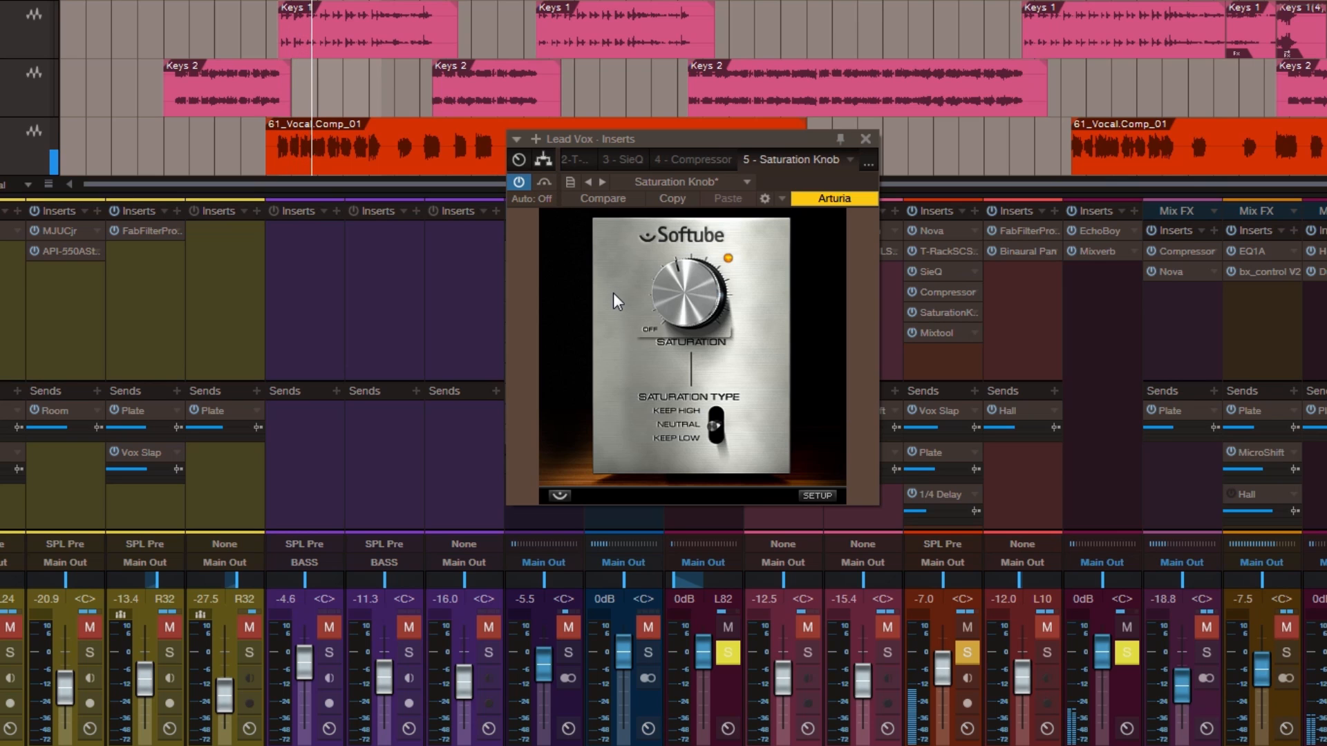
{"action": "mouse_move", "coordinate": [690, 271]}
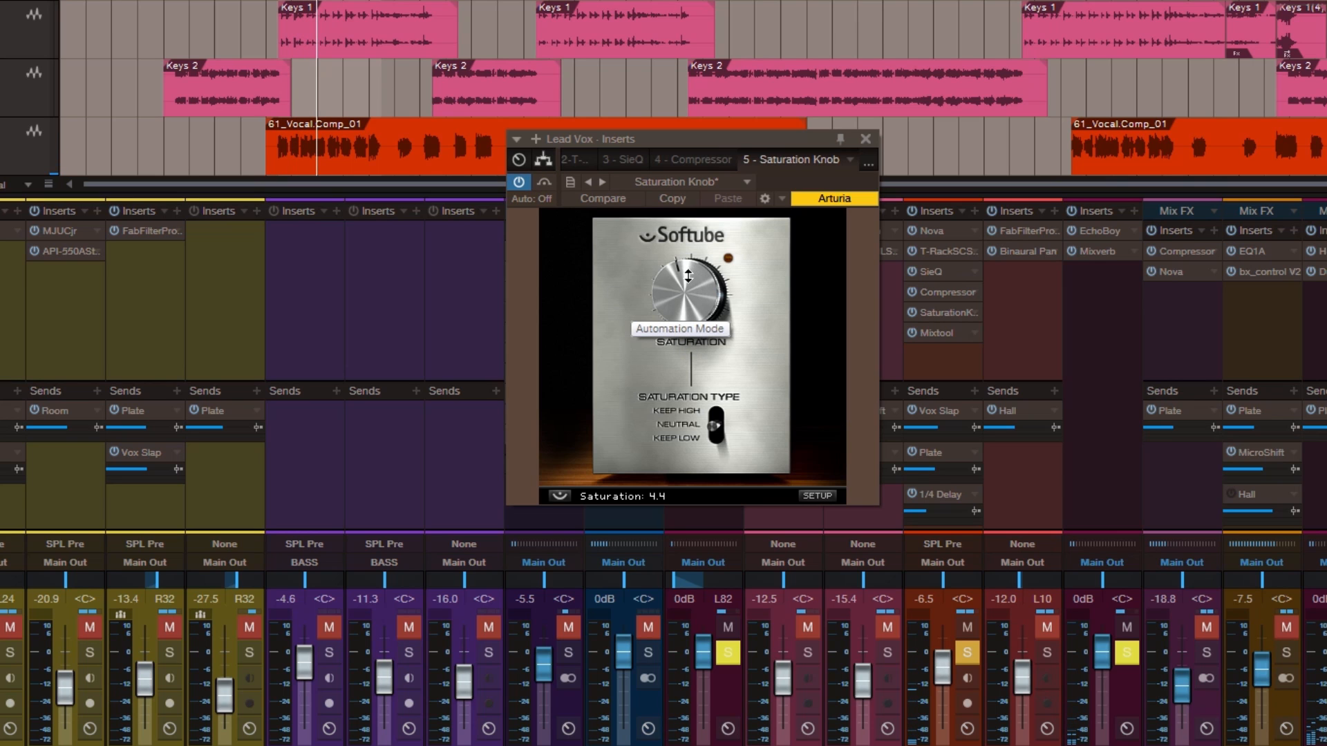
{"action": "left_click_drag", "start_coordinate": [689, 276], "coordinate": [730, 344]}
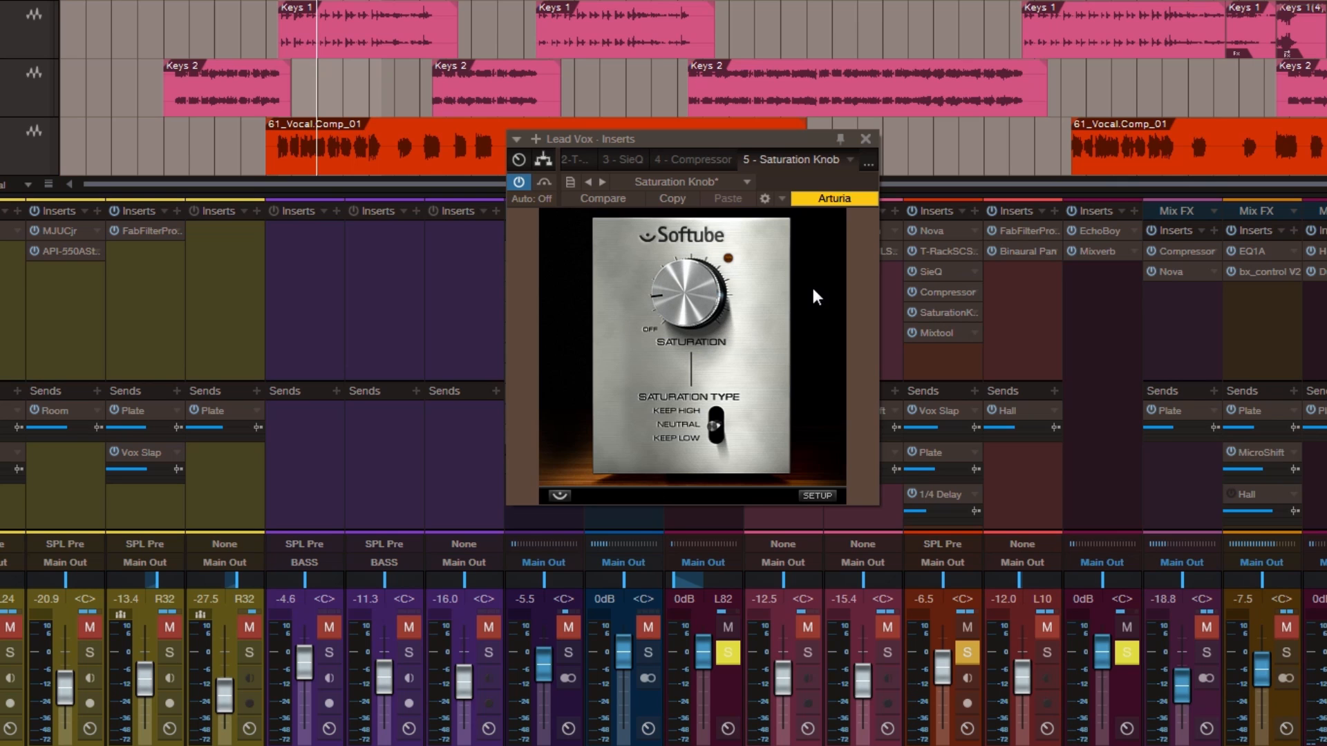
Step: View the gain setting of the Lead Vox's Mixtool insert and close the plug-in window
{"action": "left_click", "coordinate": [868, 170]}
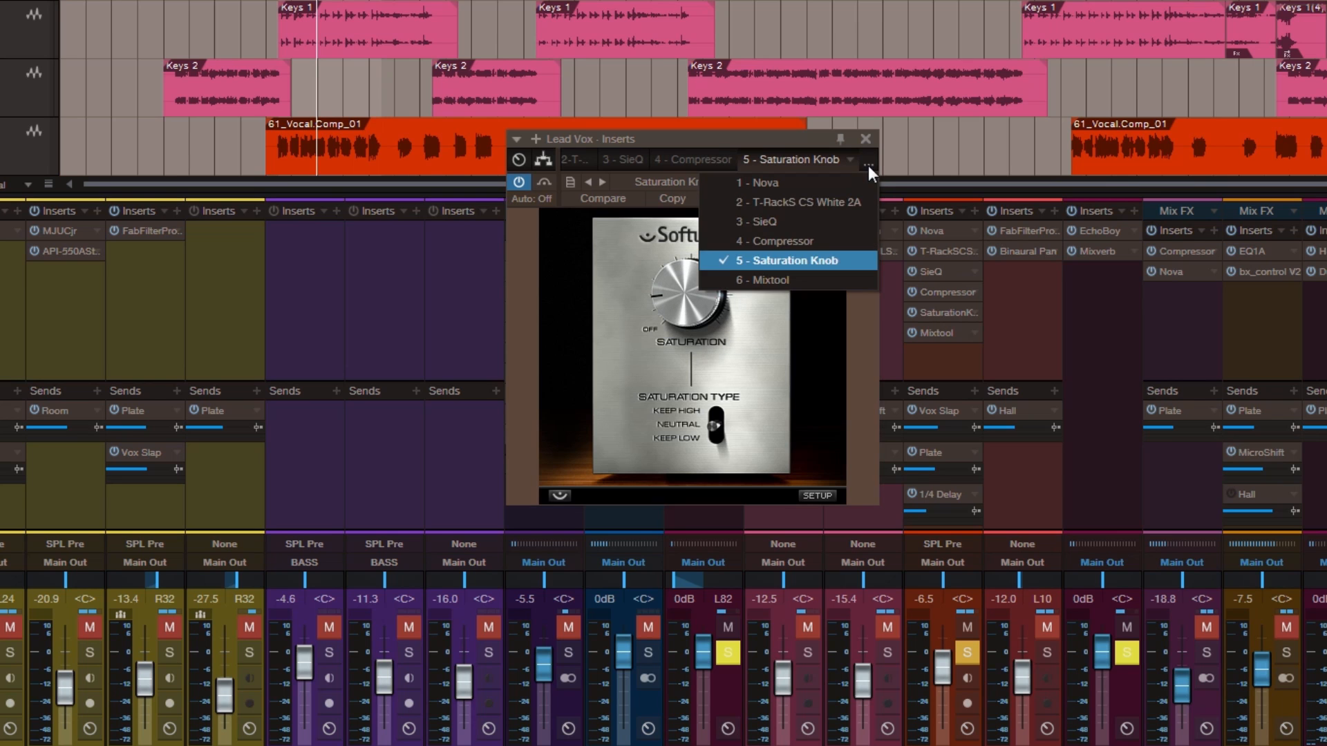
{"action": "left_click", "coordinate": [801, 280]}
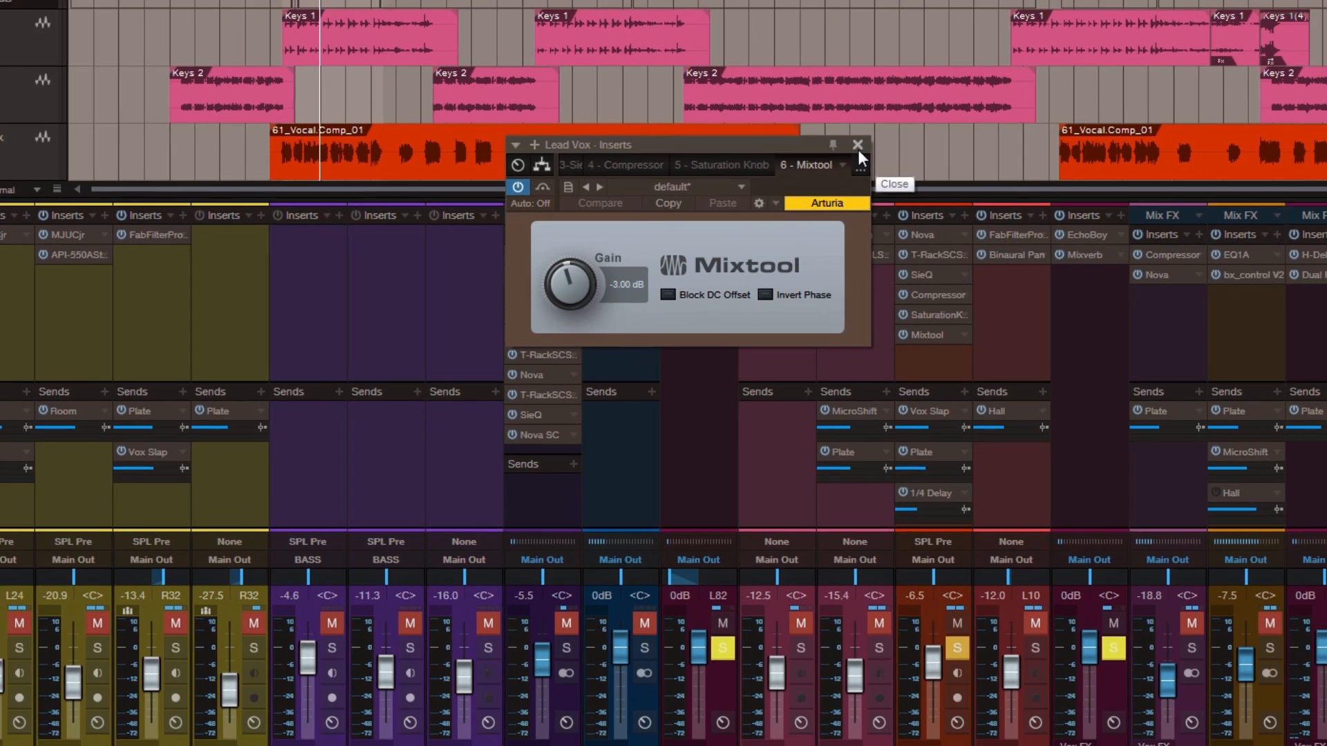
{"action": "left_click", "coordinate": [866, 139]}
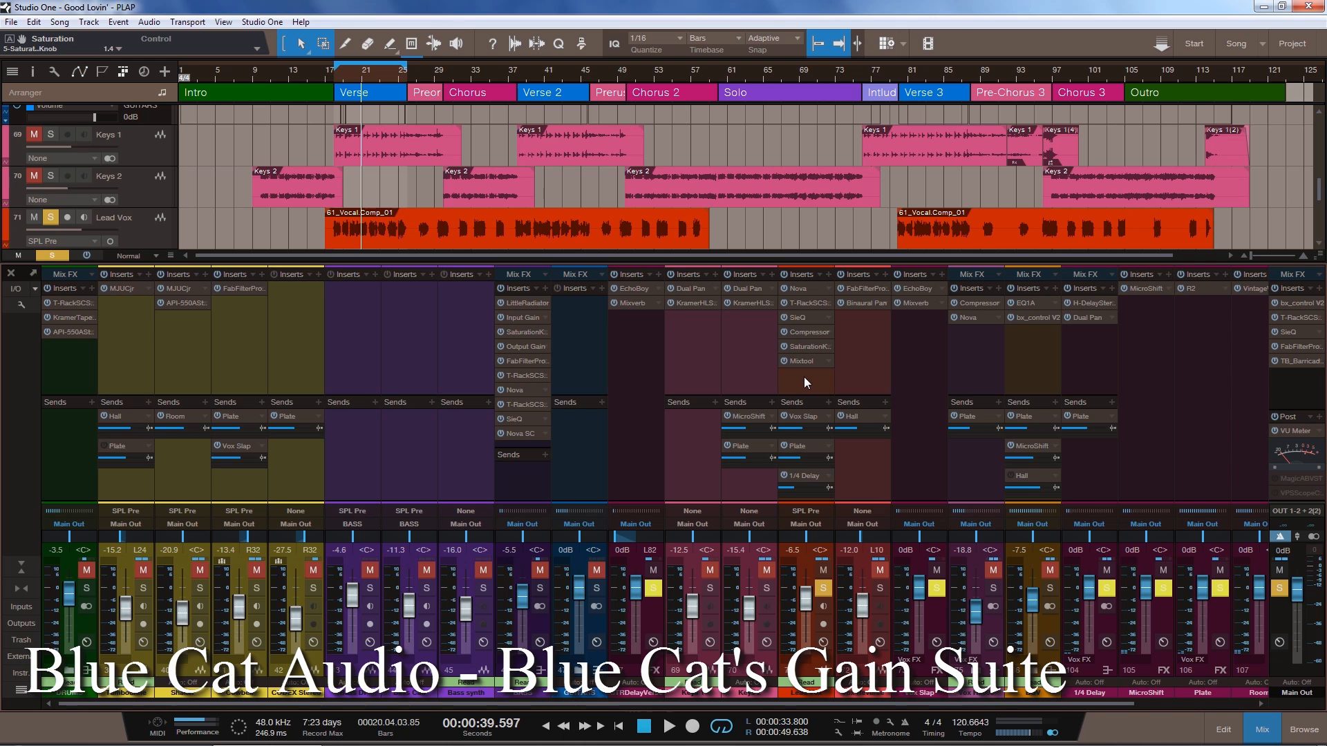
Step: Replace the Lead Vox's Mixtool insert with Blue Cat Audio's BC Gain 3 VST(Stereo), placed directly before the Saturation Knob
{"action": "key", "text": "F5"}
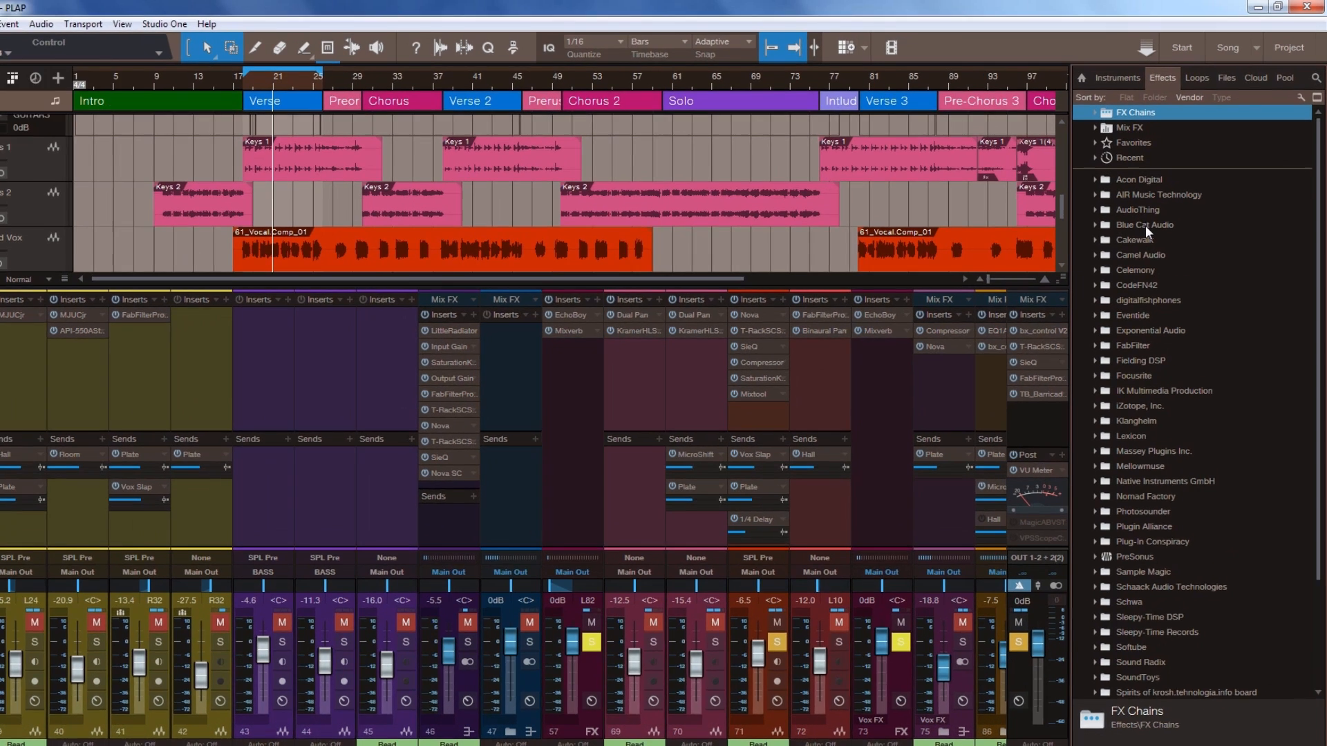
{"action": "left_click", "coordinate": [1159, 205]}
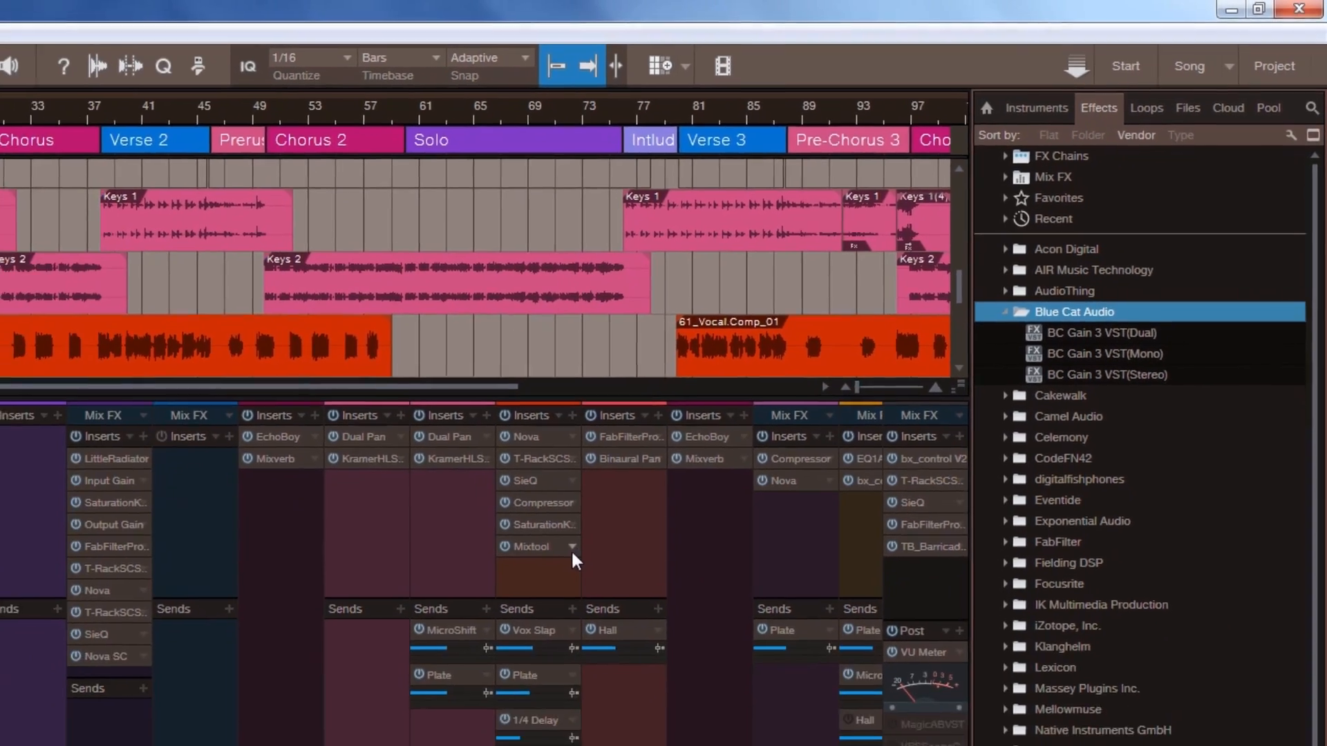
{"action": "left_click", "coordinate": [572, 548]}
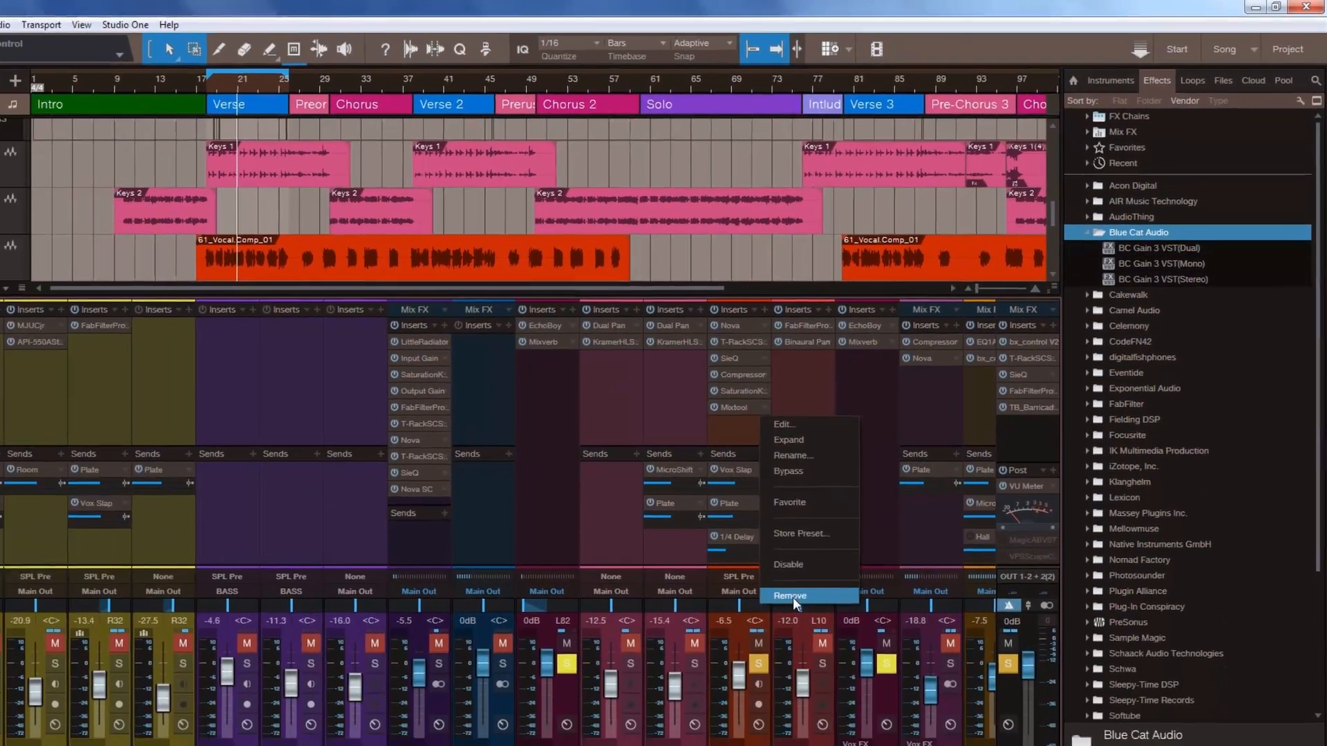
{"action": "left_click", "coordinate": [793, 597]}
{"action": "left_click", "coordinate": [1184, 247]}
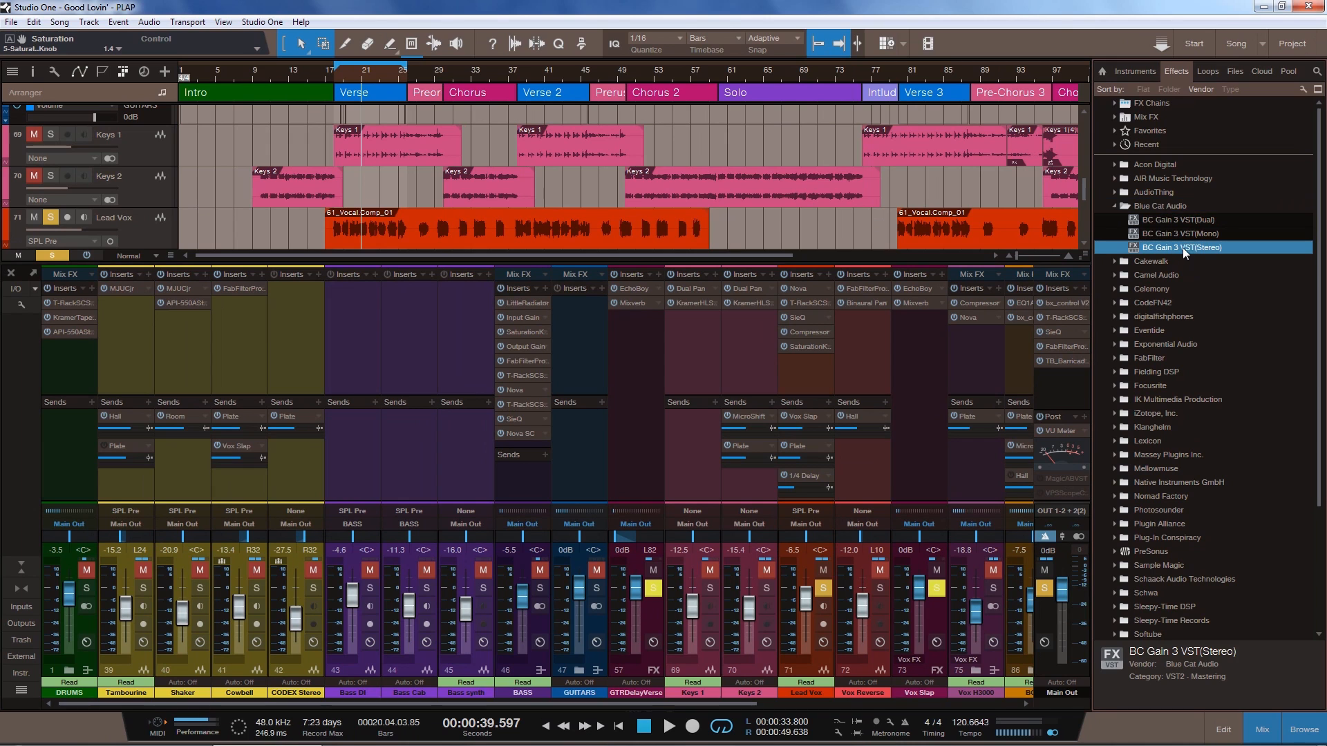
{"action": "left_click_drag", "start_coordinate": [1192, 246], "coordinate": [809, 340]}
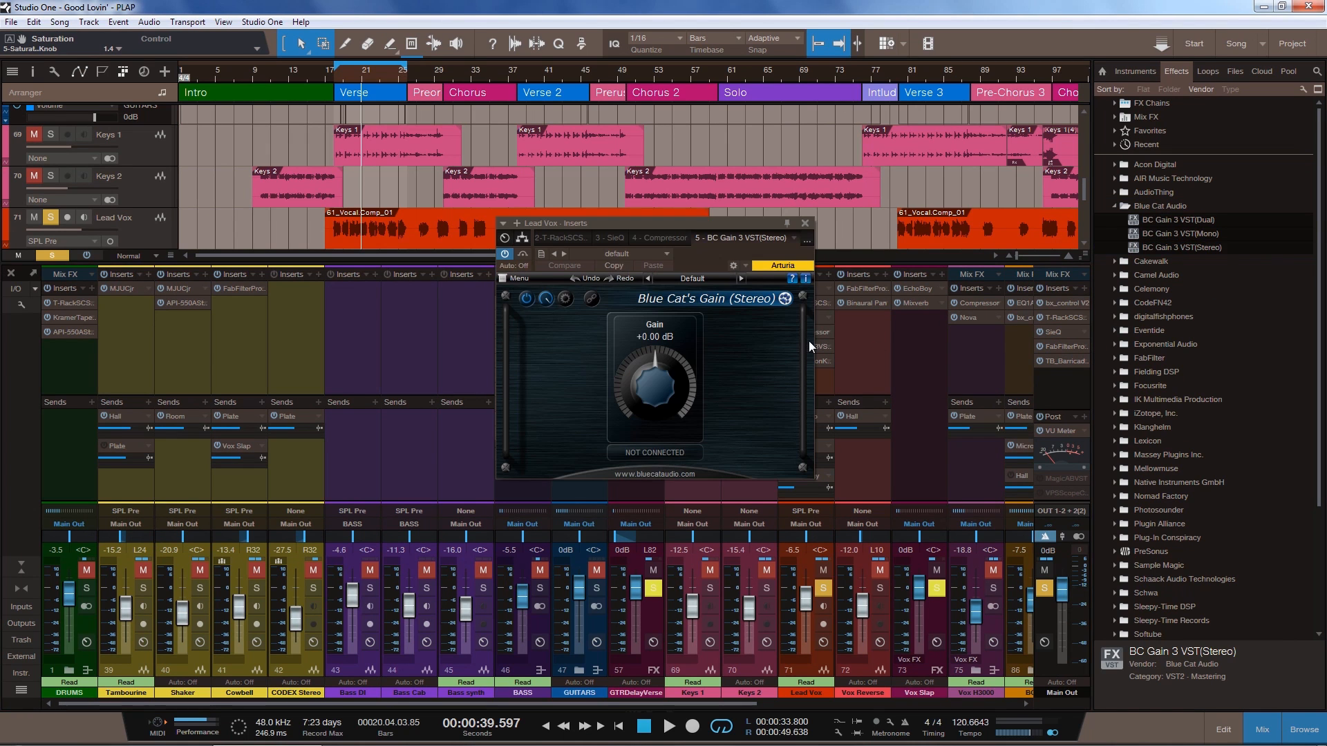
Step: Pin the Lead Vox's BC Gain window open and open the Saturation Knob's window beside it
{"action": "left_click_drag", "start_coordinate": [700, 255], "coordinate": [396, 233]}
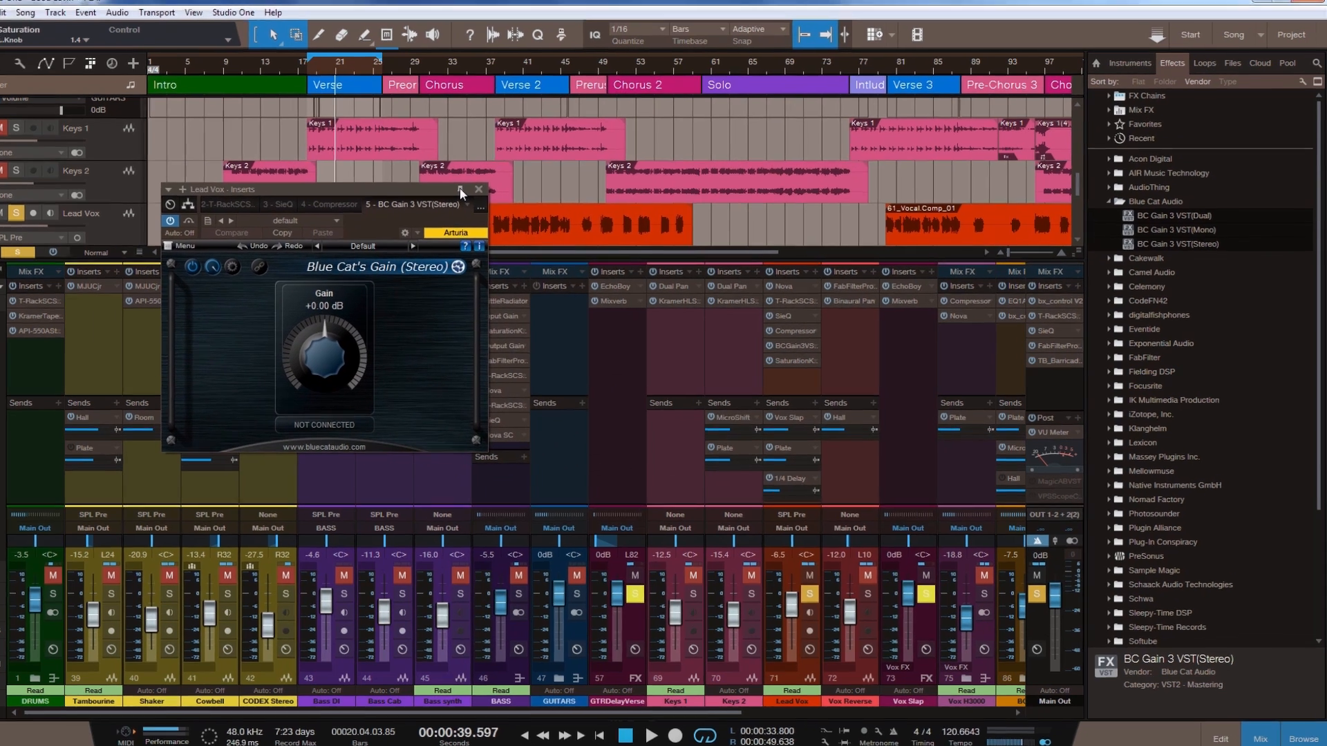
{"action": "left_click", "coordinate": [482, 194]}
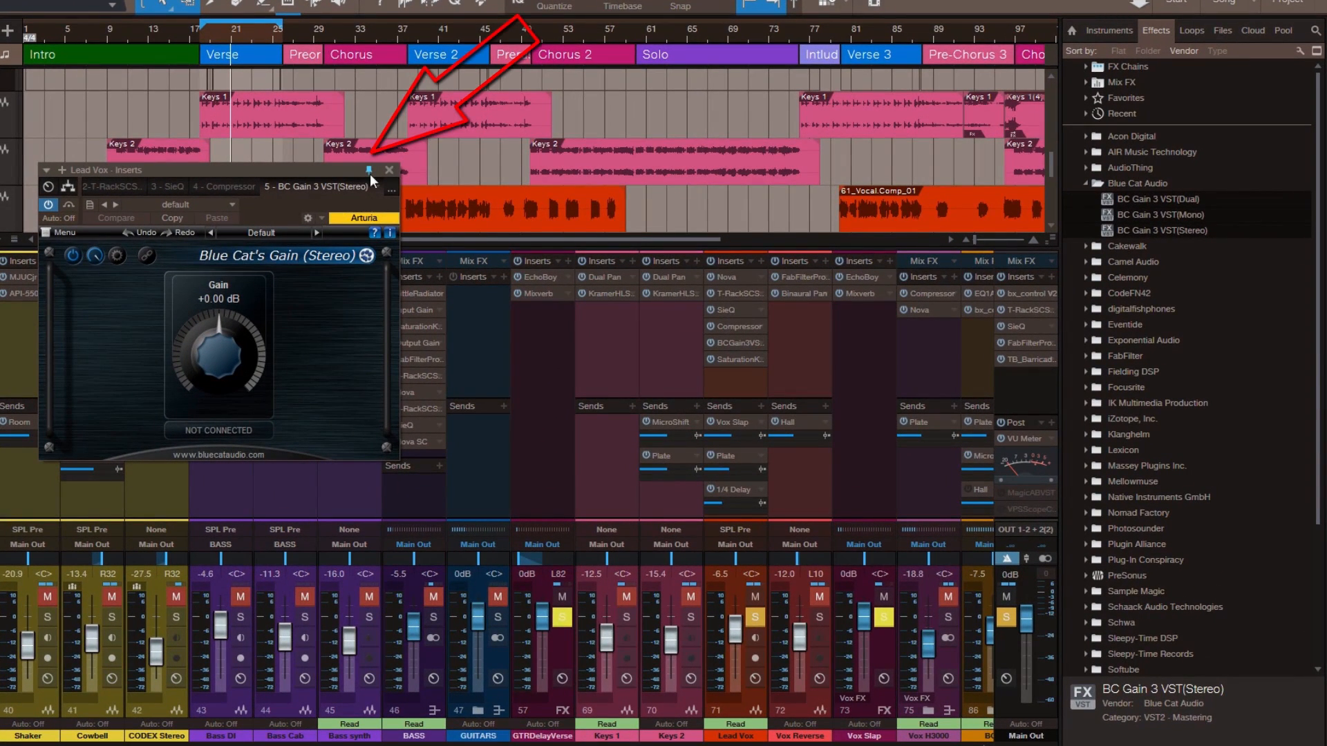
{"action": "left_click", "coordinate": [739, 359]}
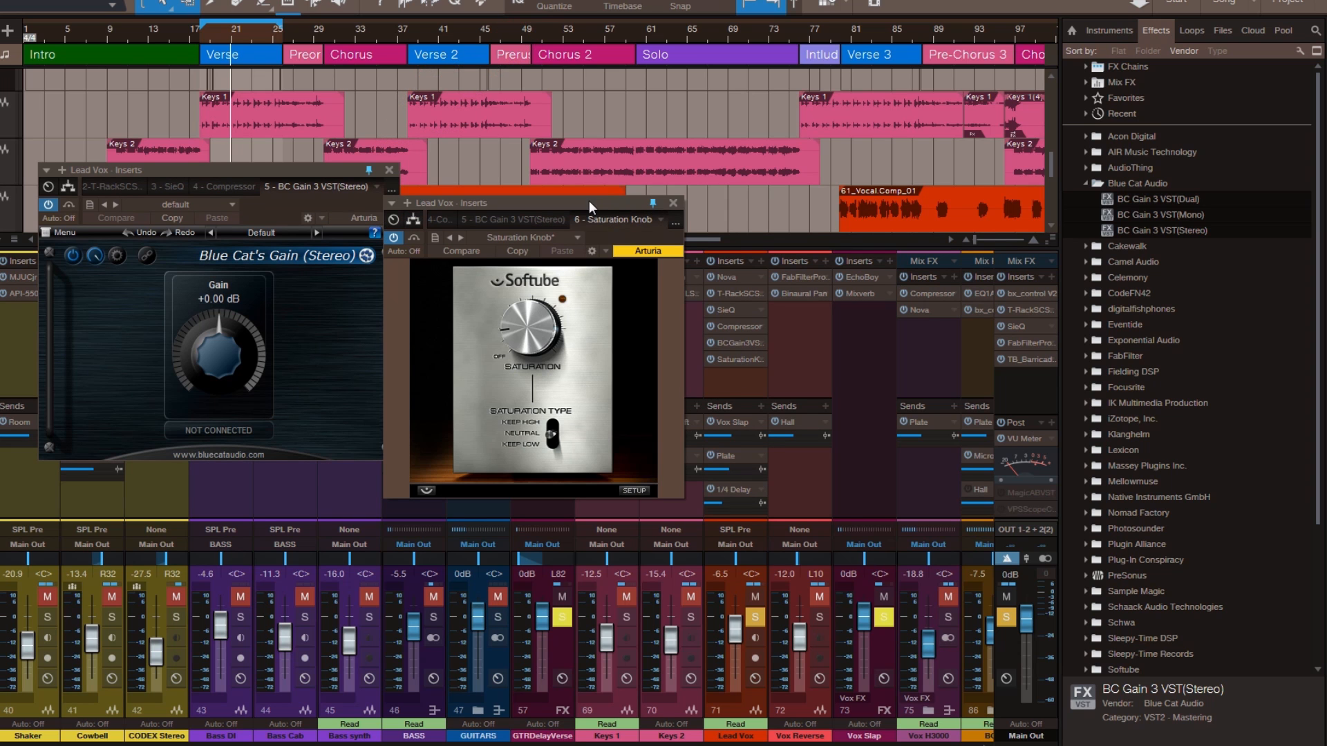
{"action": "left_click_drag", "start_coordinate": [589, 203], "coordinate": [620, 164]}
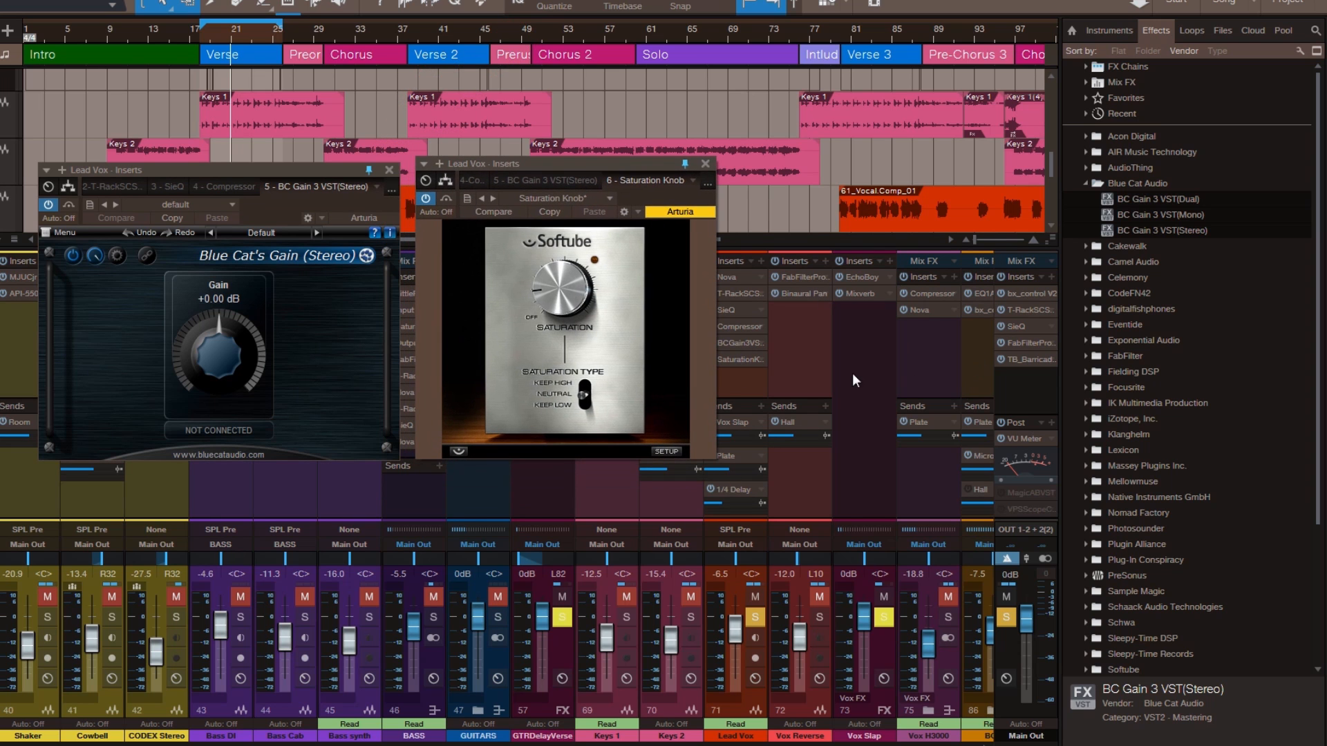
Step: Add a second BC Gain 3 VST(Stereo) directly after the Lead Vox's Saturation Knob and line up the three plug-in windows in signal order
{"action": "left_click_drag", "start_coordinate": [1164, 229], "coordinate": [734, 378]}
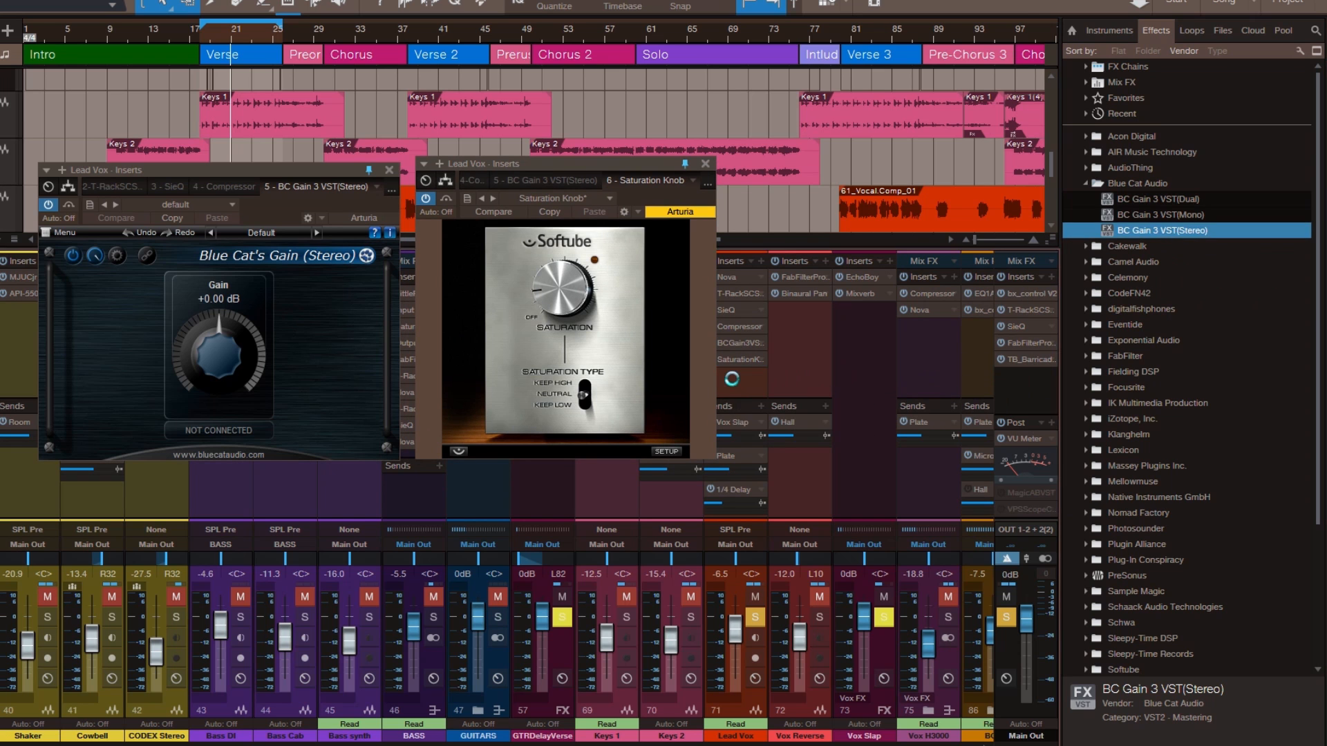
{"action": "left_click_drag", "start_coordinate": [612, 206], "coordinate": [957, 156]}
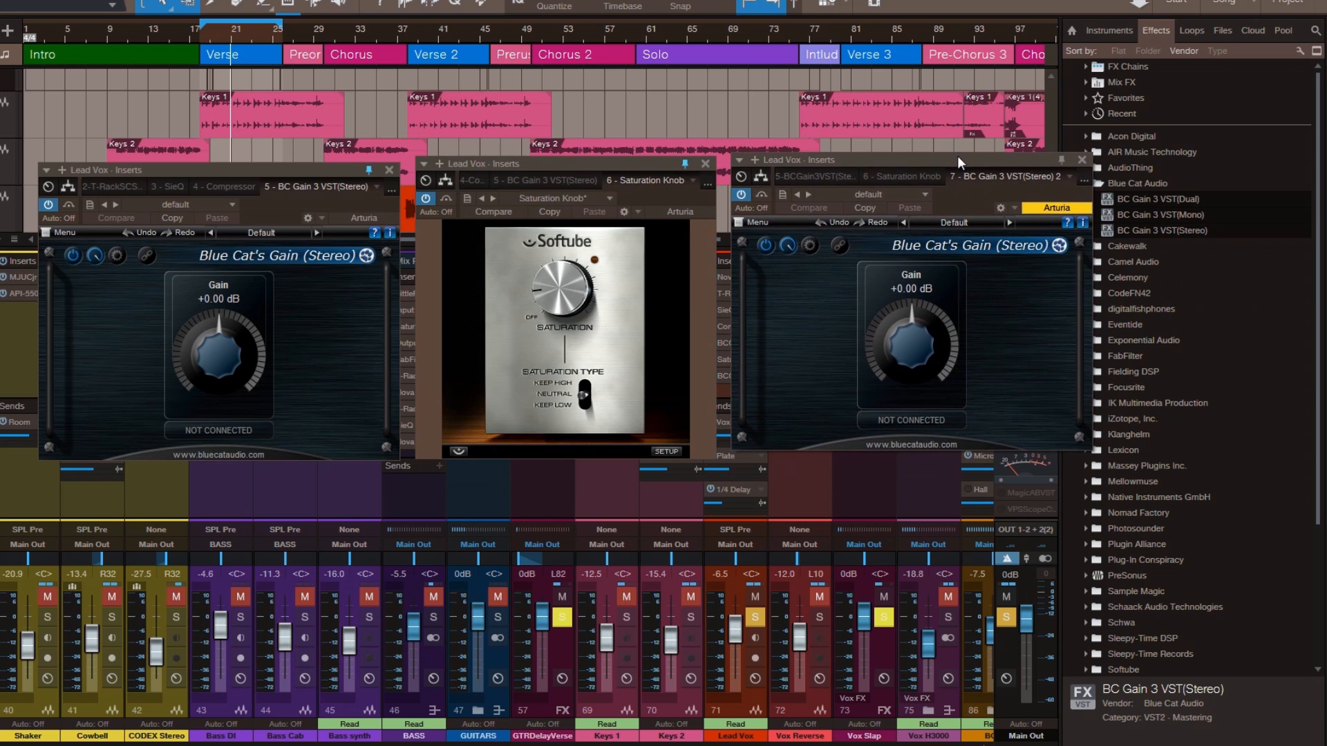
{"action": "left_click_drag", "start_coordinate": [951, 163], "coordinate": [936, 171]}
{"action": "left_click_drag", "start_coordinate": [332, 172], "coordinate": [307, 170]}
{"action": "left_click_drag", "start_coordinate": [577, 168], "coordinate": [577, 173]}
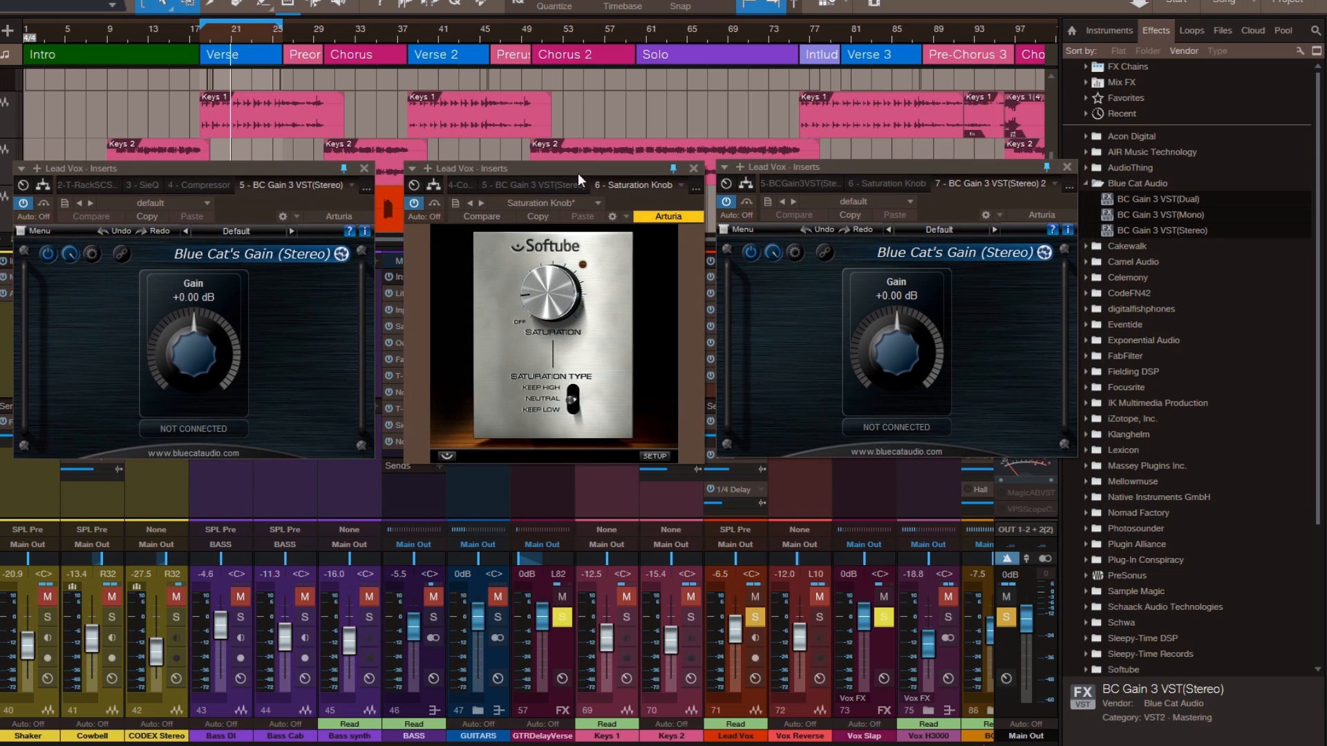
{"action": "left_click", "coordinate": [856, 168]}
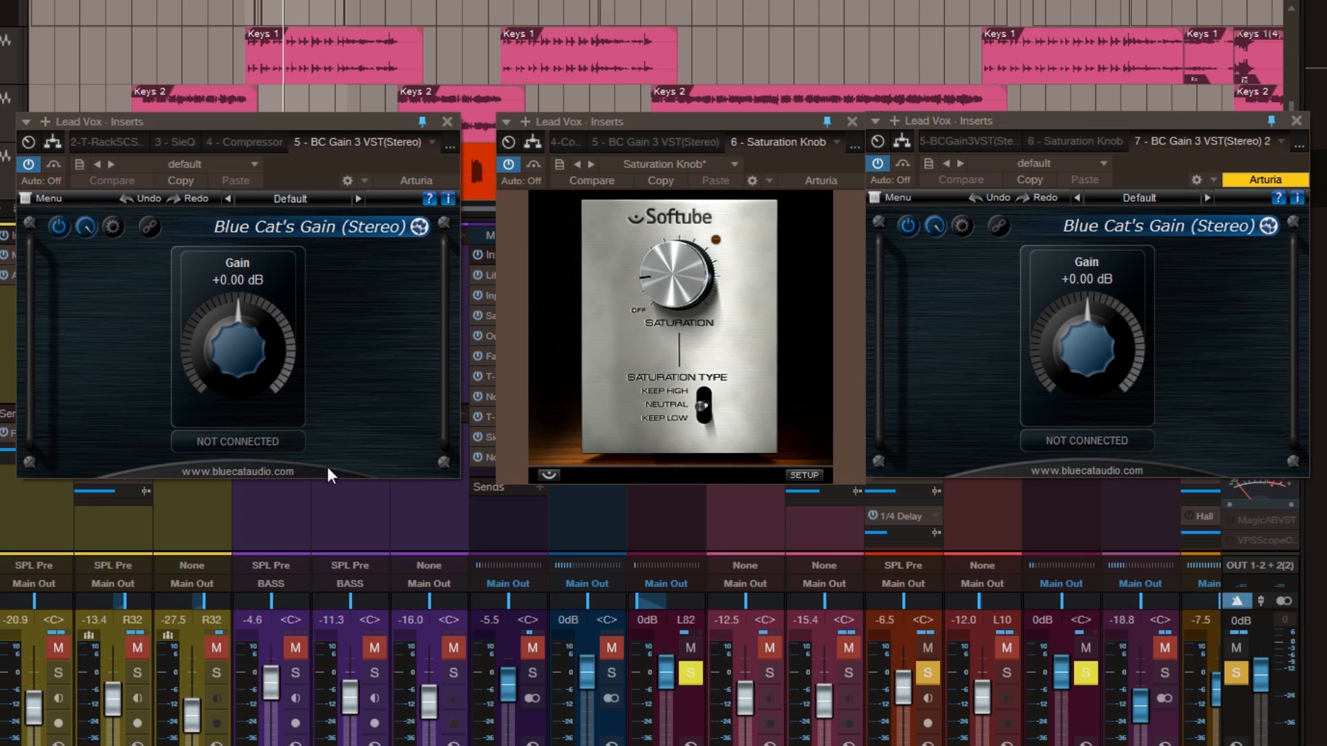
Step: Connect the BC Gain plug-ins before and after the Saturation Knob to link group A
{"action": "left_click", "coordinate": [250, 446]}
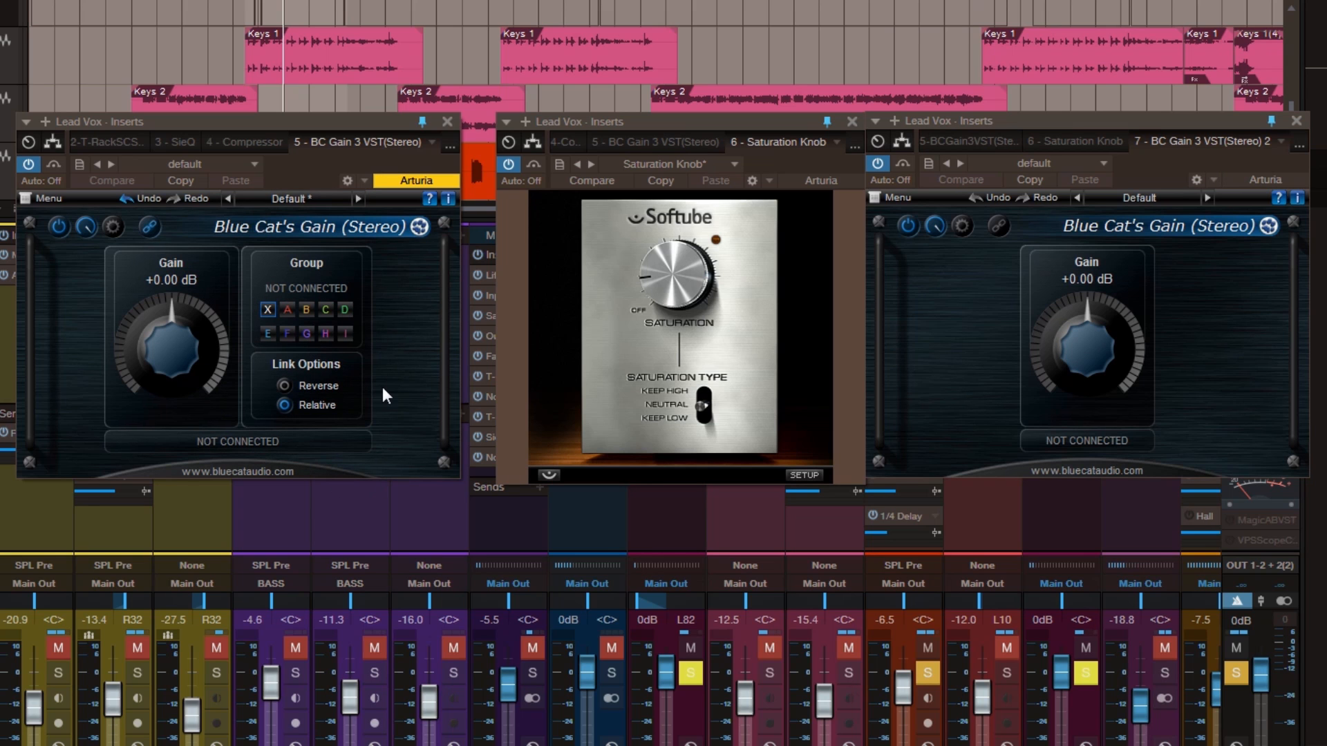
{"action": "left_click", "coordinate": [288, 310]}
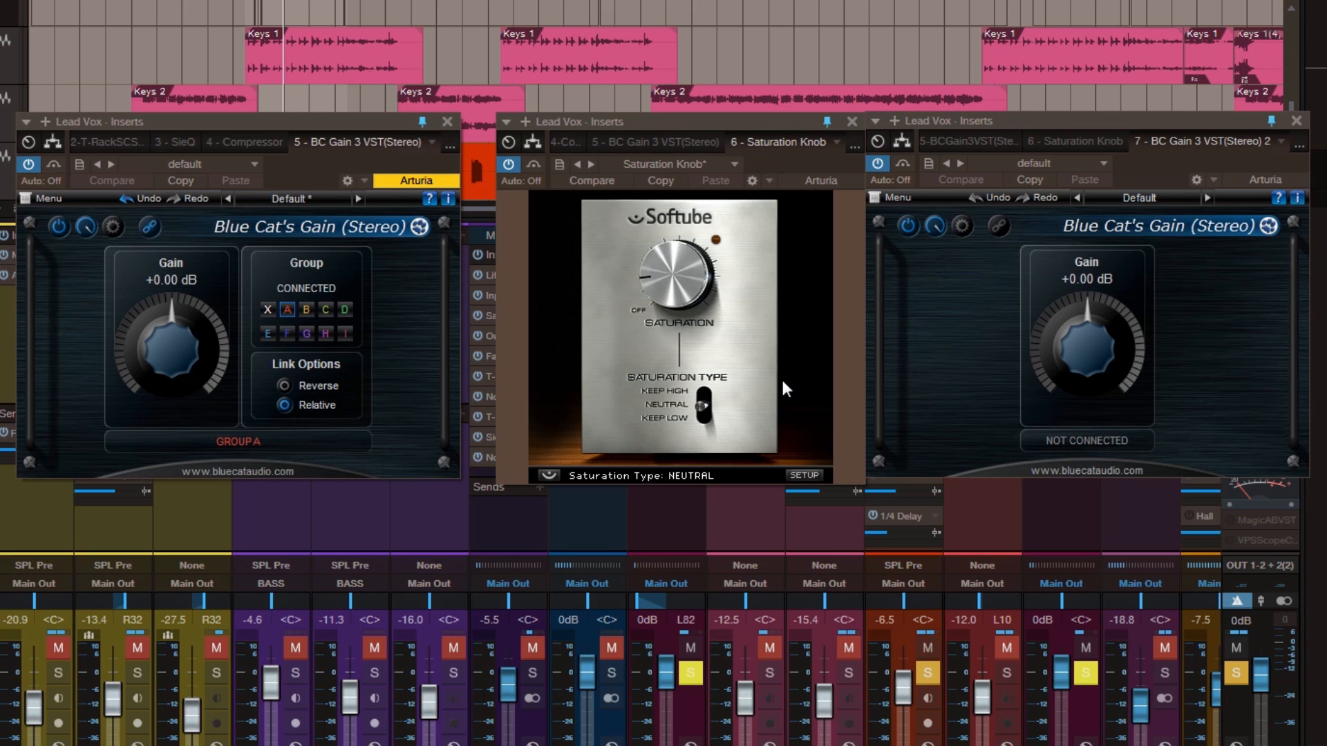
{"action": "left_click", "coordinate": [1091, 441]}
{"action": "left_click", "coordinate": [1136, 309]}
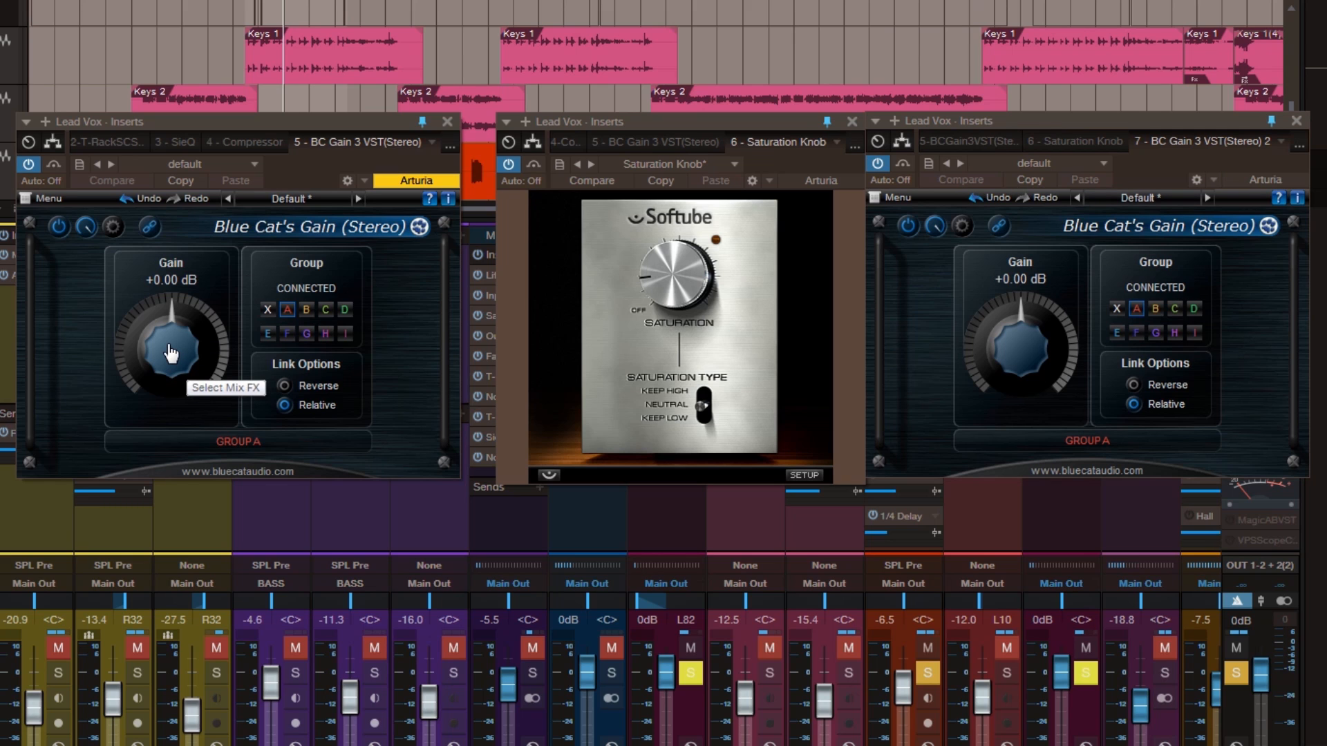
Step: Test the link by sweeping the first BC Gain up to +10 dB and down to -12 dB, and reset it to 0 dB
{"action": "scroll", "coordinate": [170, 354], "scroll_direction": "up", "scroll_amount": 2}
{"action": "scroll", "coordinate": [171, 354], "scroll_direction": "up", "scroll_amount": 4}
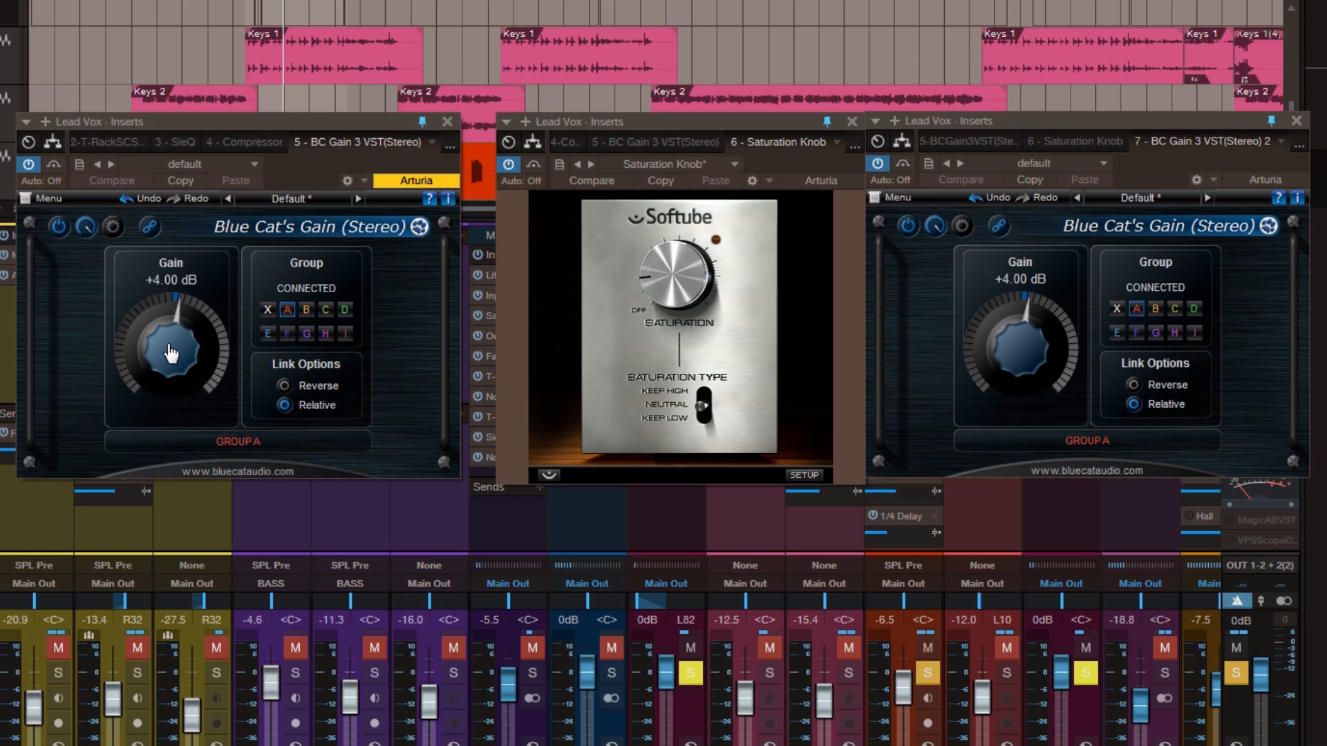
{"action": "scroll", "coordinate": [171, 354], "scroll_direction": "up", "scroll_amount": 4}
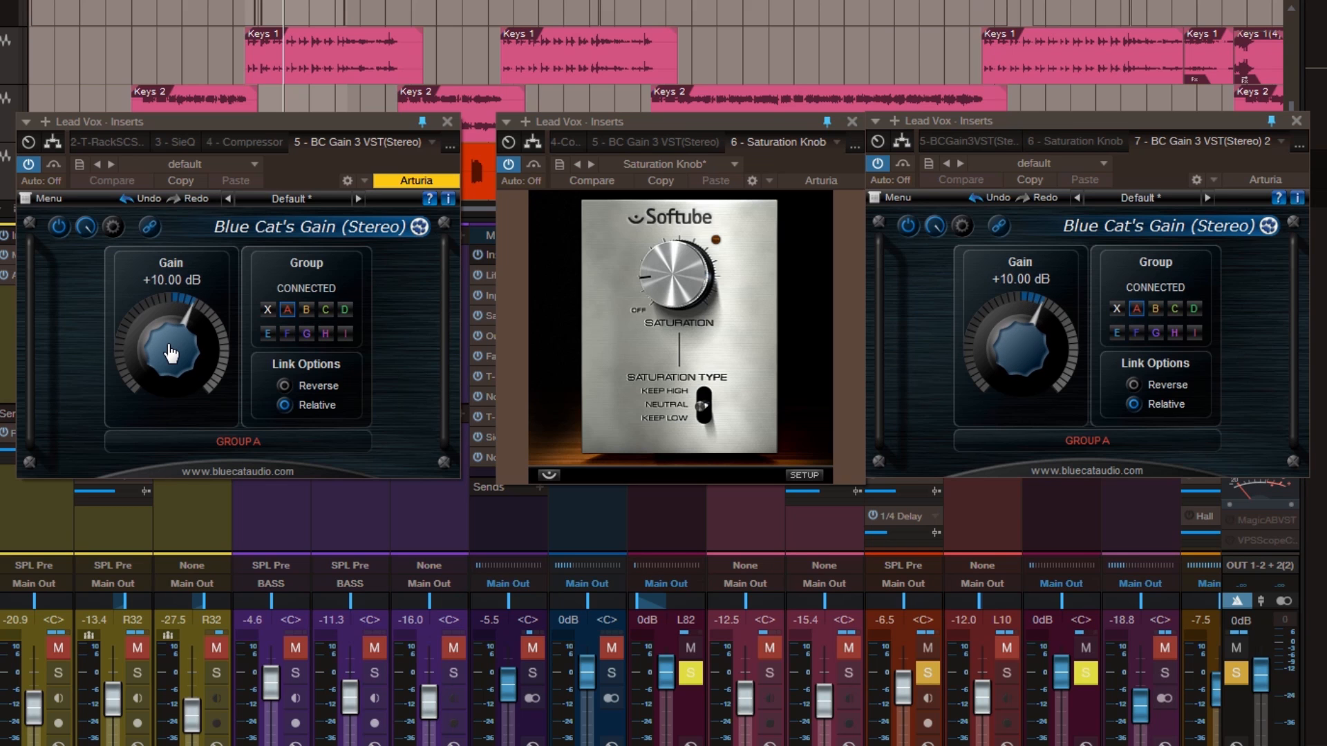
{"action": "scroll", "coordinate": [171, 354], "scroll_direction": "down", "scroll_amount": 10}
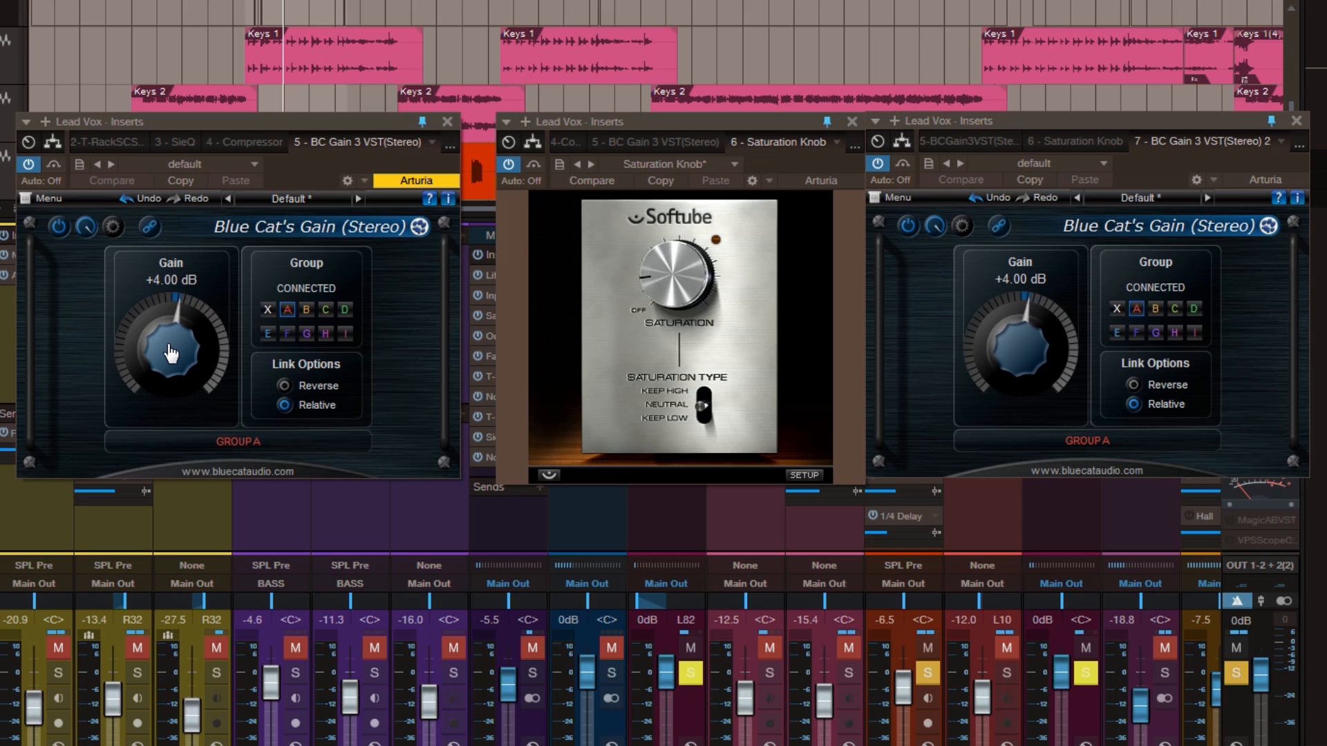
{"action": "scroll", "coordinate": [171, 353], "scroll_direction": "down", "scroll_amount": 12}
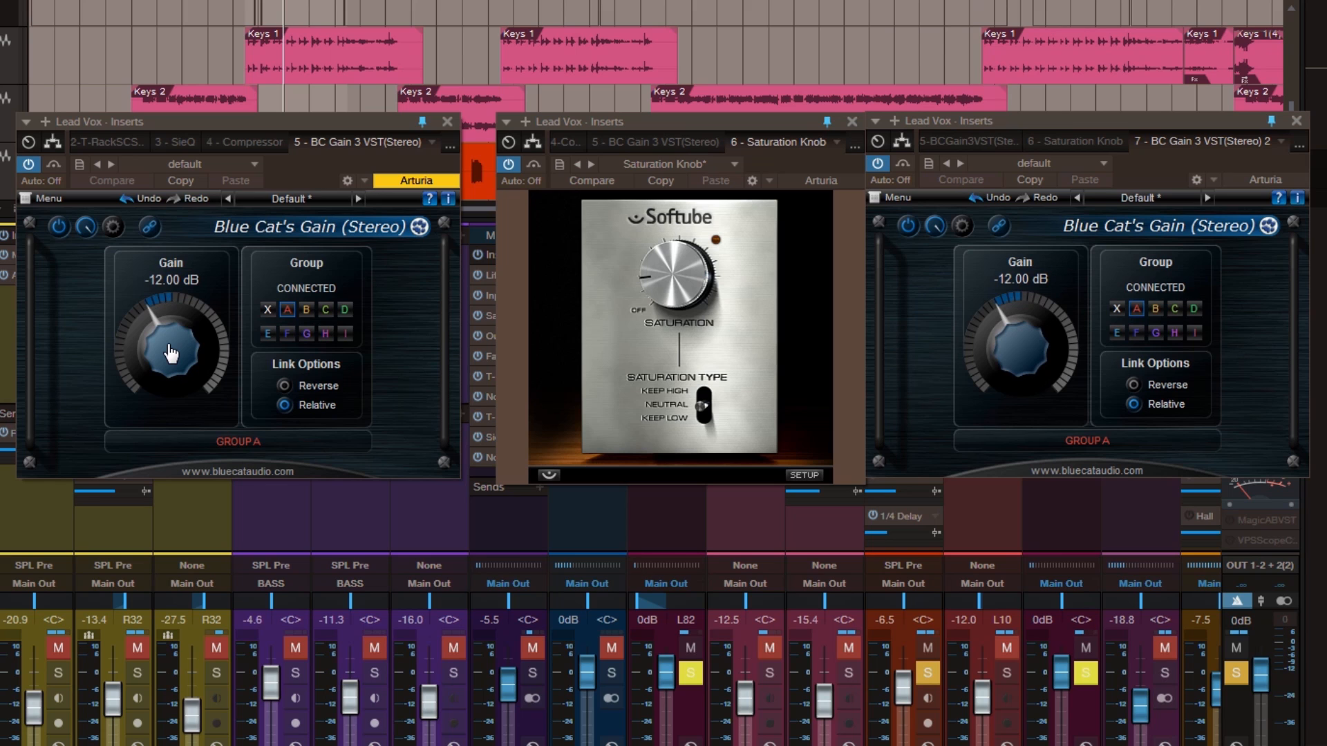
{"action": "double_click", "coordinate": [171, 354]}
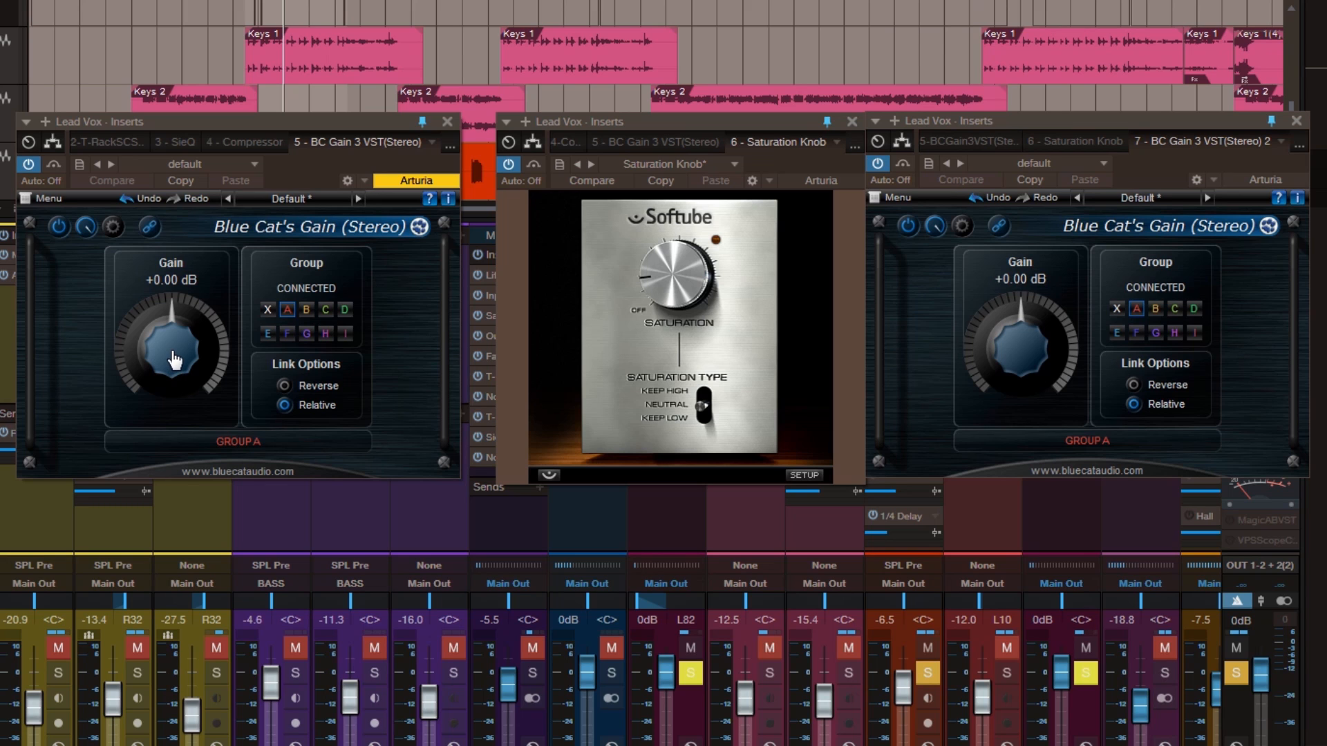
Step: Raise the first BC Gain in small increments past +4 dB with the second one following, and reset it to 0 dB
{"action": "scroll", "coordinate": [174, 360], "scroll_direction": "up", "scroll_amount": 1}
{"action": "scroll", "coordinate": [175, 360], "scroll_direction": "up", "scroll_amount": 1}
{"action": "scroll", "coordinate": [175, 360], "scroll_direction": "up", "scroll_amount": 2}
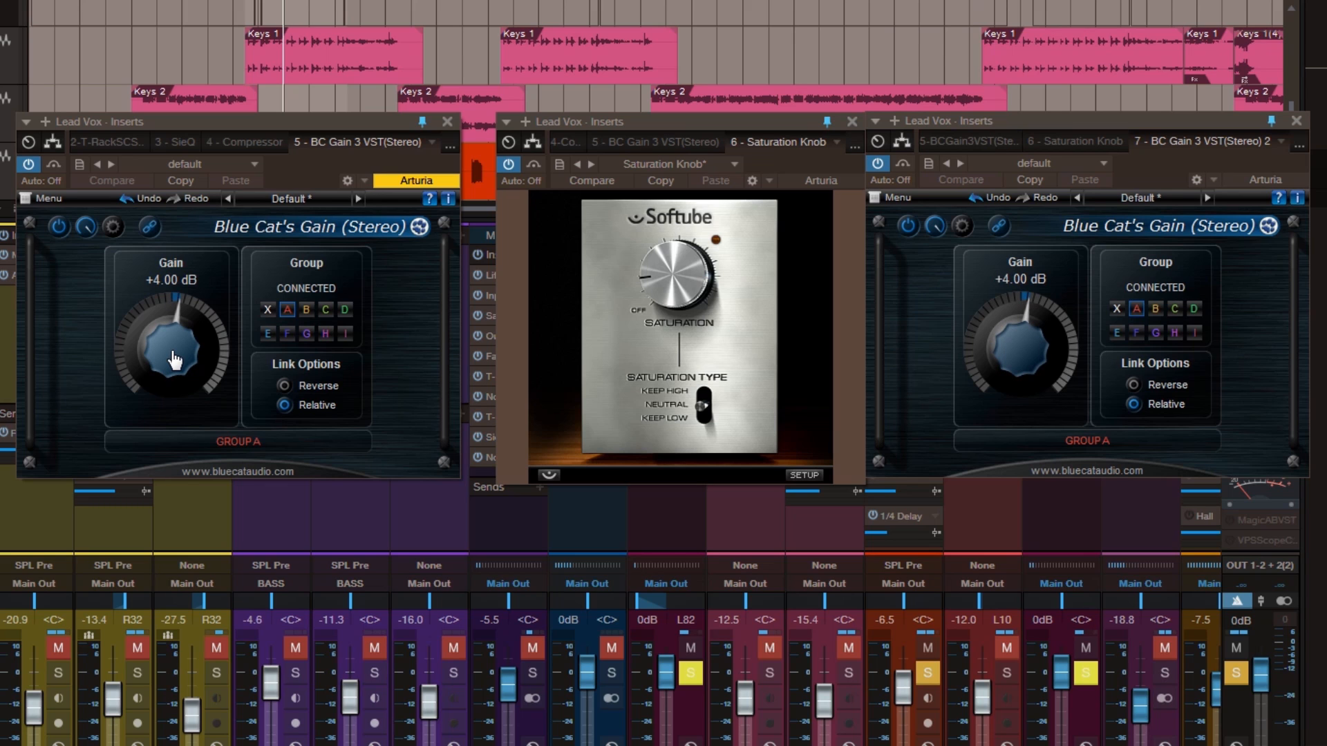
{"action": "scroll", "coordinate": [175, 360], "scroll_direction": "up", "scroll_amount": 1}
{"action": "scroll", "coordinate": [175, 360], "scroll_direction": "up", "scroll_amount": 1}
{"action": "scroll", "coordinate": [175, 360], "scroll_direction": "up", "scroll_amount": 2}
{"action": "scroll", "coordinate": [175, 360], "scroll_direction": "up", "scroll_amount": 1}
{"action": "scroll", "coordinate": [175, 360], "scroll_direction": "up", "scroll_amount": 1}
{"action": "double_click", "coordinate": [175, 360]}
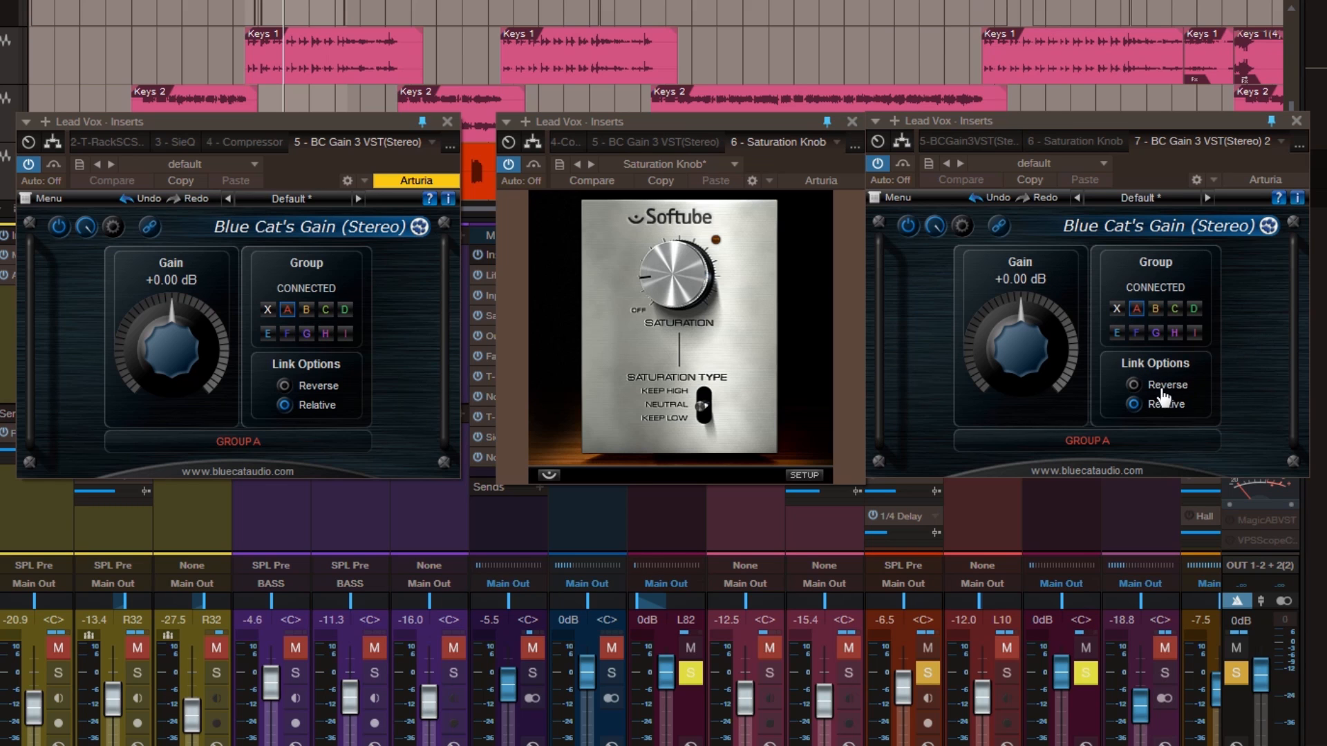
Step: Enable the Reverse link option on the second BC Gain and test it by sweeping the first one's gain down to -11 dB and back to 0 dB
{"action": "left_click", "coordinate": [1137, 386]}
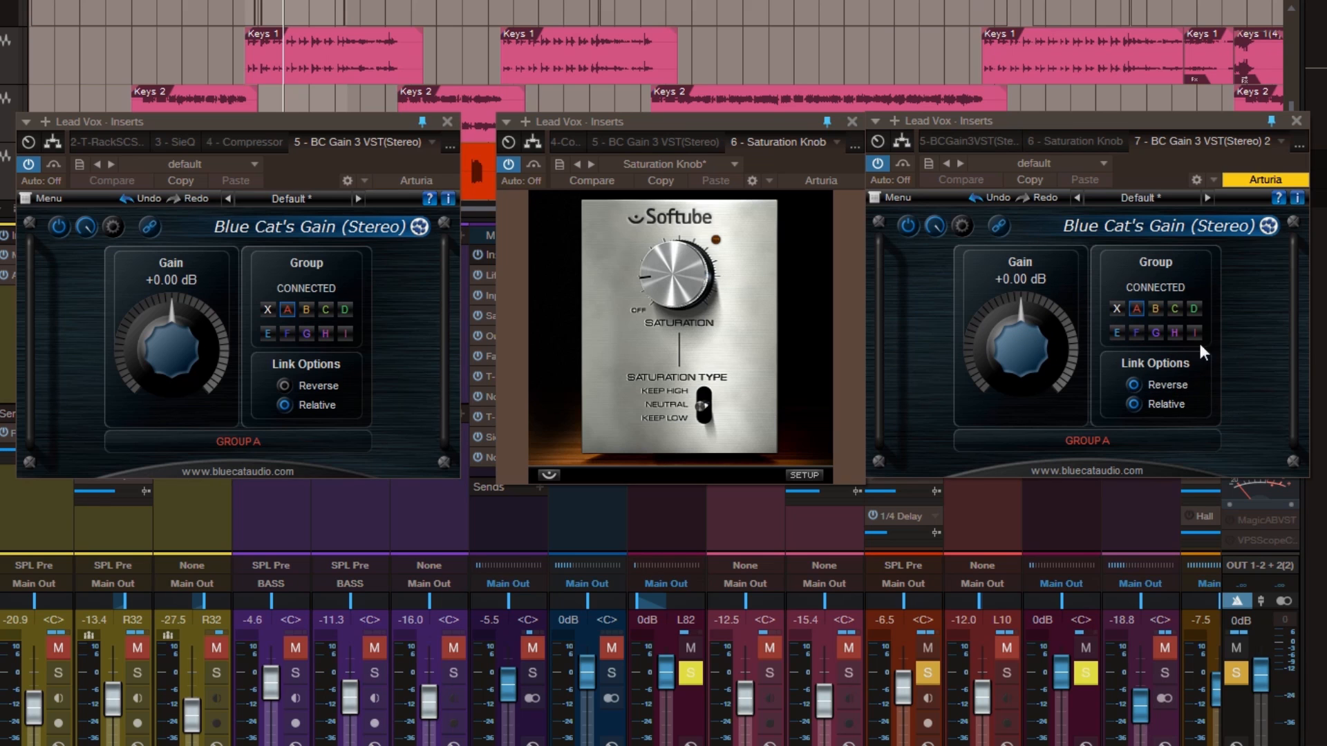
{"action": "left_click", "coordinate": [178, 353]}
{"action": "scroll", "coordinate": [178, 352], "scroll_direction": "up", "scroll_amount": 2}
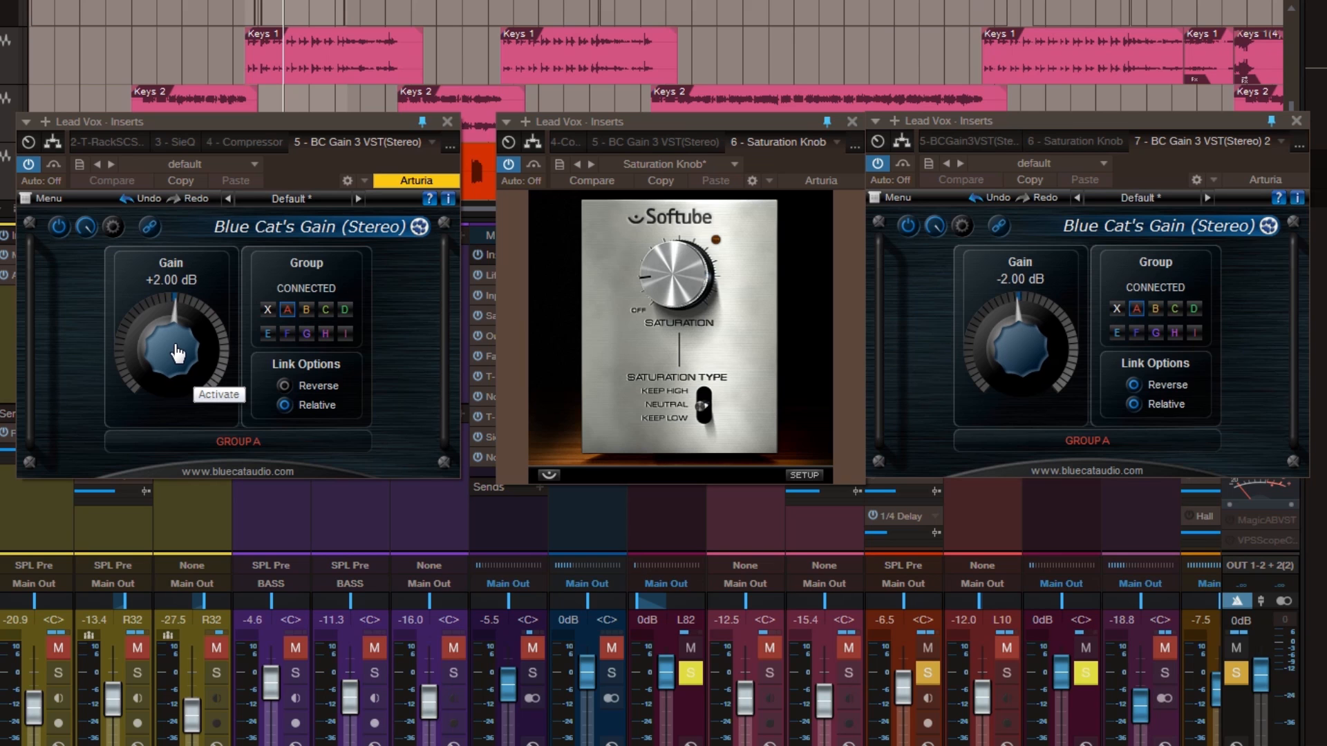
{"action": "scroll", "coordinate": [178, 352], "scroll_direction": "up", "scroll_amount": 2}
{"action": "scroll", "coordinate": [178, 352], "scroll_direction": "up", "scroll_amount": 4}
{"action": "scroll", "coordinate": [178, 353], "scroll_direction": "down", "scroll_amount": 16}
{"action": "scroll", "coordinate": [178, 352], "scroll_direction": "down", "scroll_amount": 3}
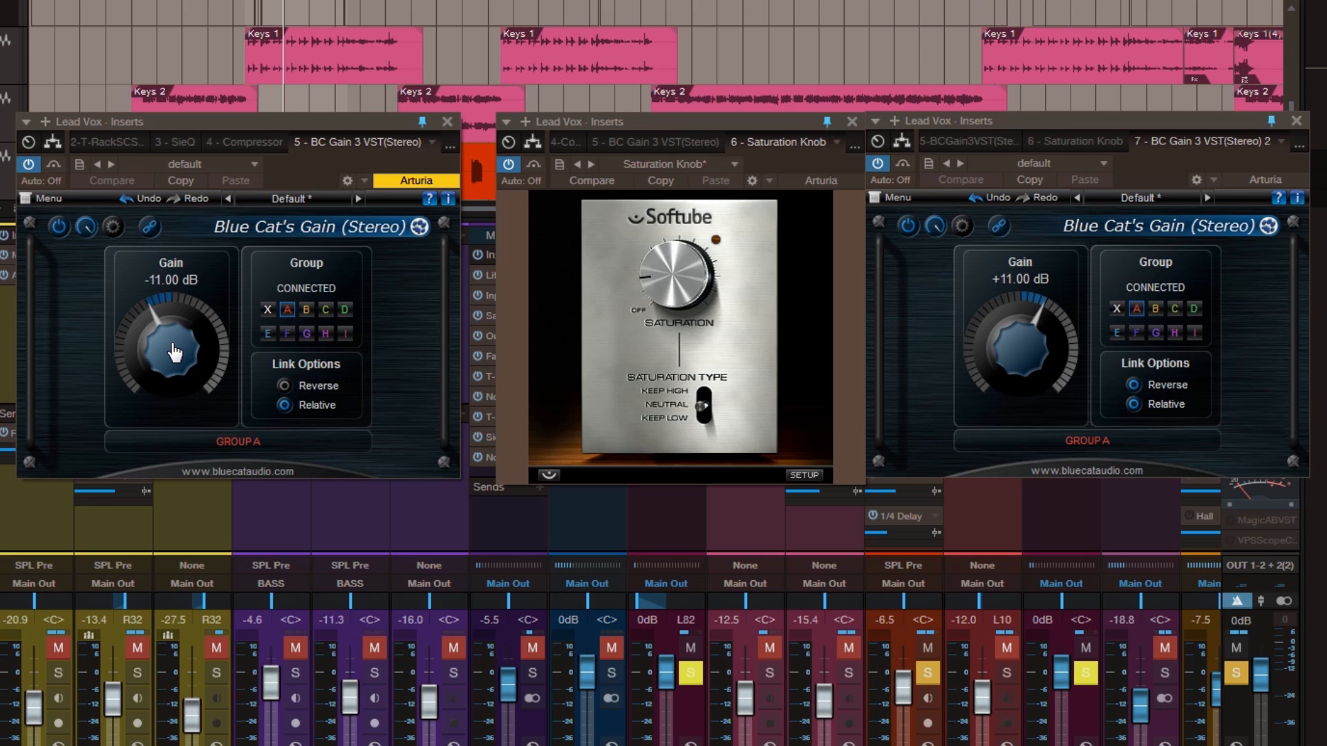
{"action": "scroll", "coordinate": [175, 352], "scroll_direction": "up", "scroll_amount": 9}
{"action": "scroll", "coordinate": [174, 353], "scroll_direction": "up", "scroll_amount": 2}
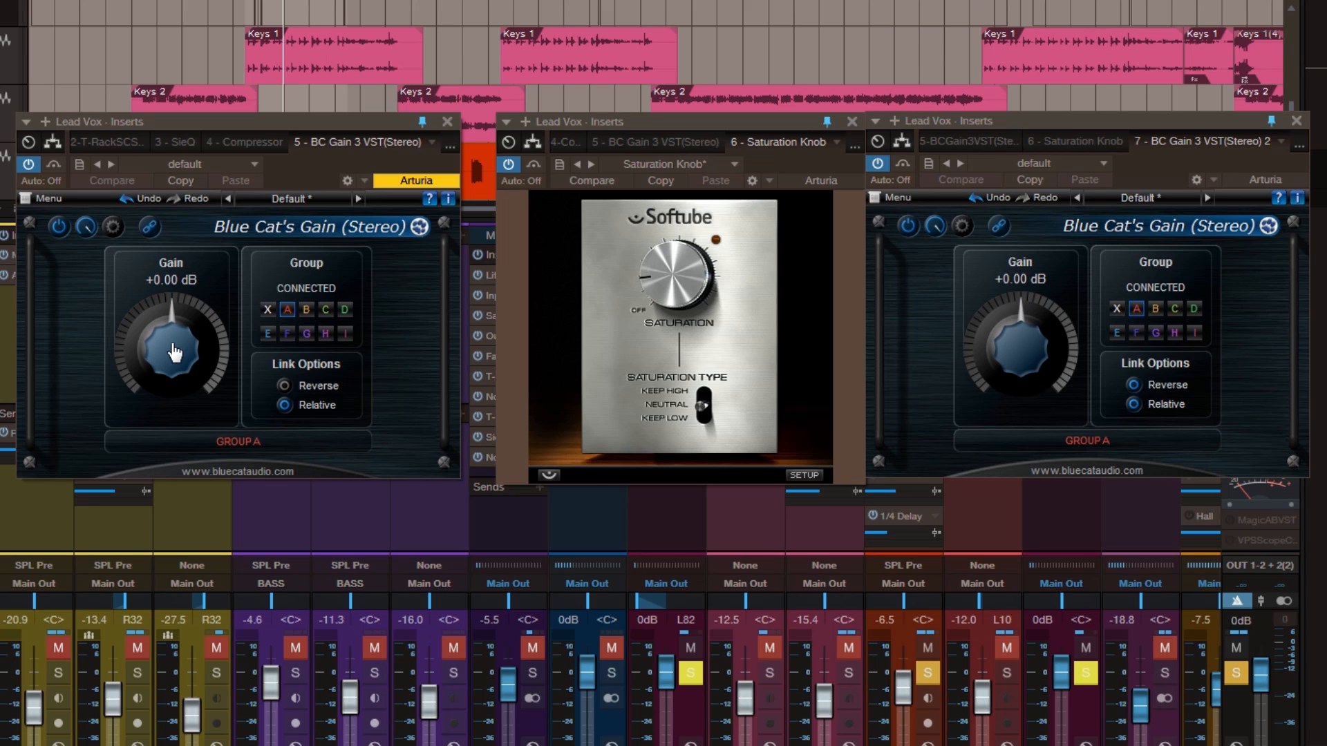
Step: Raise the Lead Vox's saturation moderately in the Saturation Knob
{"action": "mouse_move", "coordinate": [663, 284]}
{"action": "left_click_drag", "start_coordinate": [671, 288], "coordinate": [669, 249]}
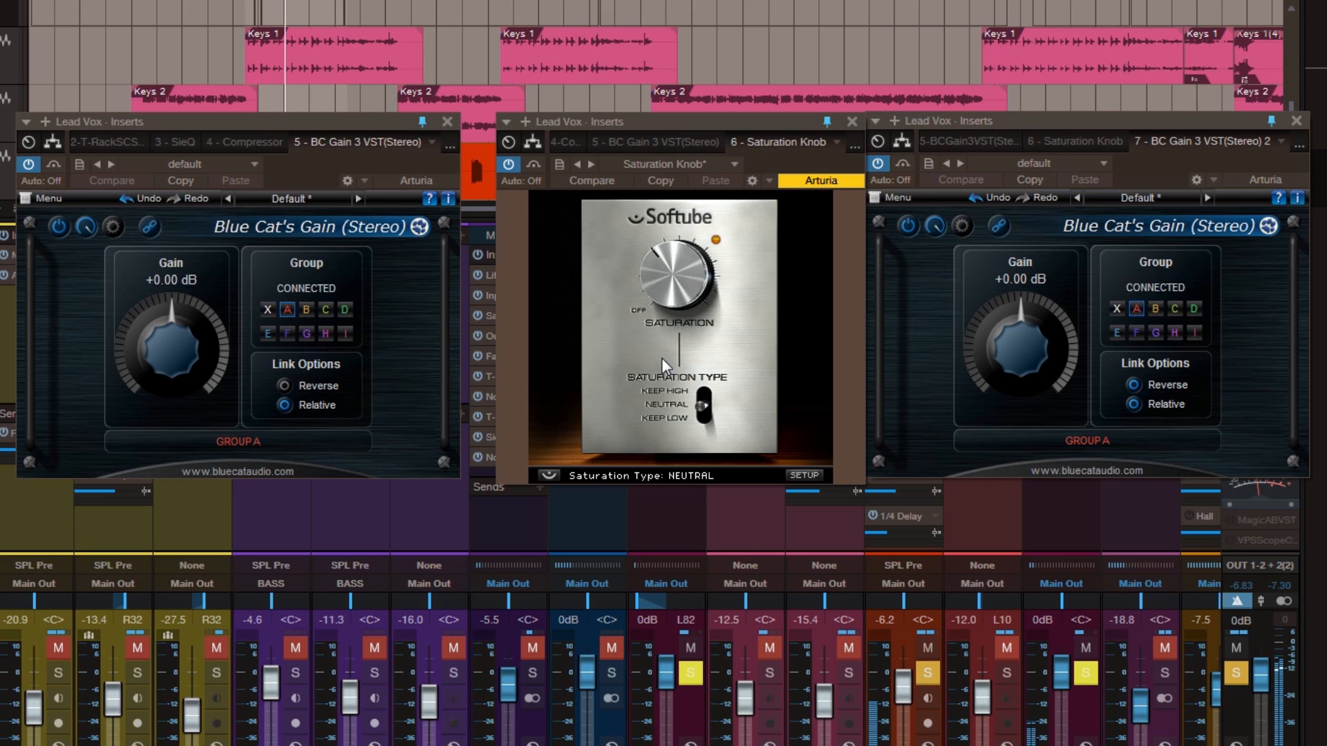
Step: During playback, sweep the first BC Gain from -11 dB to +9 dB to vary the saturation drive, and return it to 0 dB
{"action": "left_click", "coordinate": [175, 359]}
{"action": "scroll", "coordinate": [174, 359], "scroll_direction": "down", "scroll_amount": 3}
{"action": "scroll", "coordinate": [175, 359], "scroll_direction": "down", "scroll_amount": 8}
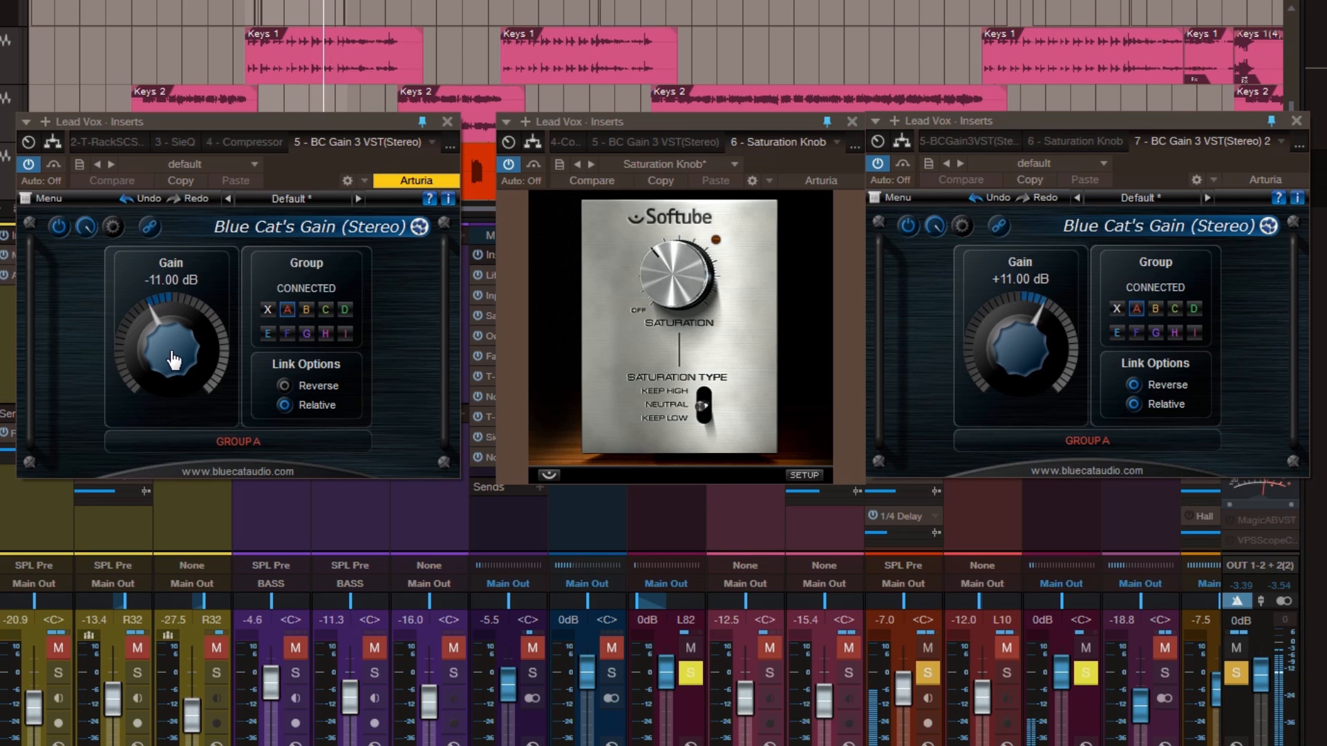
{"action": "scroll", "coordinate": [174, 360], "scroll_direction": "up", "scroll_amount": 4}
{"action": "scroll", "coordinate": [174, 360], "scroll_direction": "up", "scroll_amount": 9}
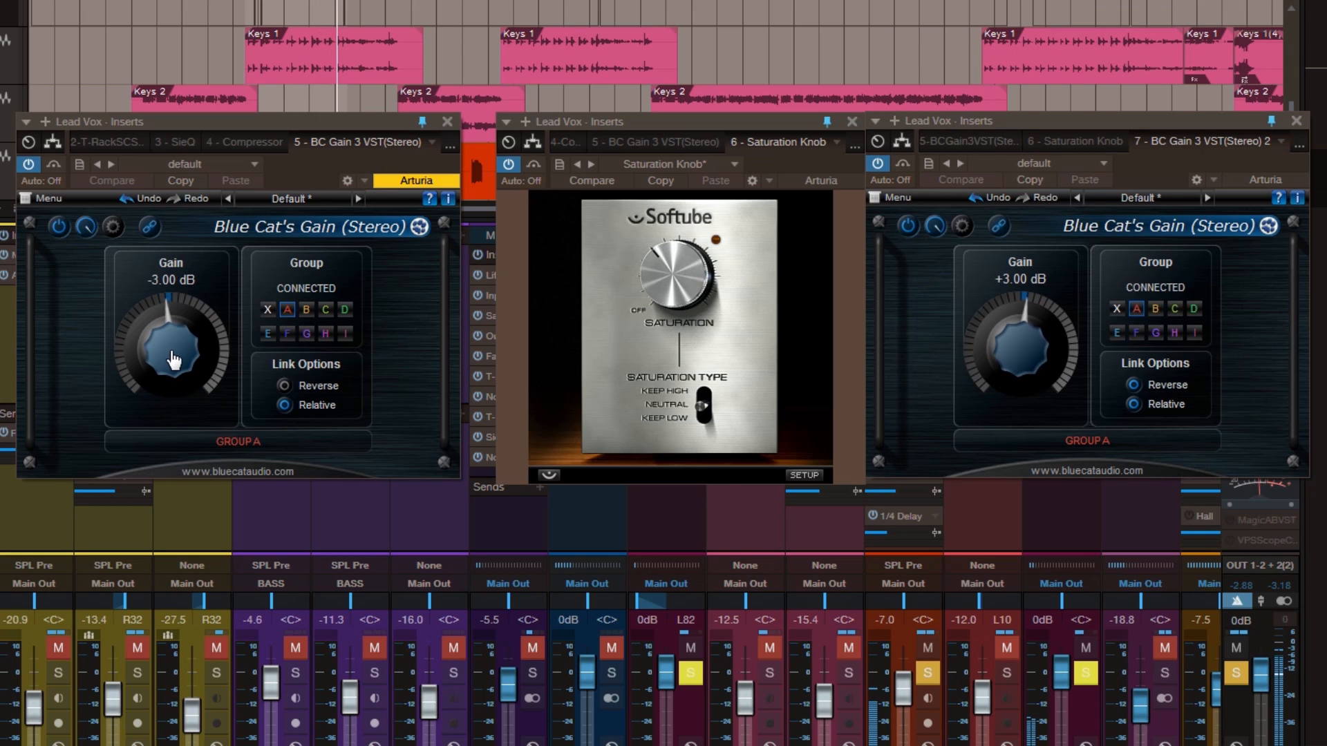
{"action": "scroll", "coordinate": [174, 359], "scroll_direction": "up", "scroll_amount": 3}
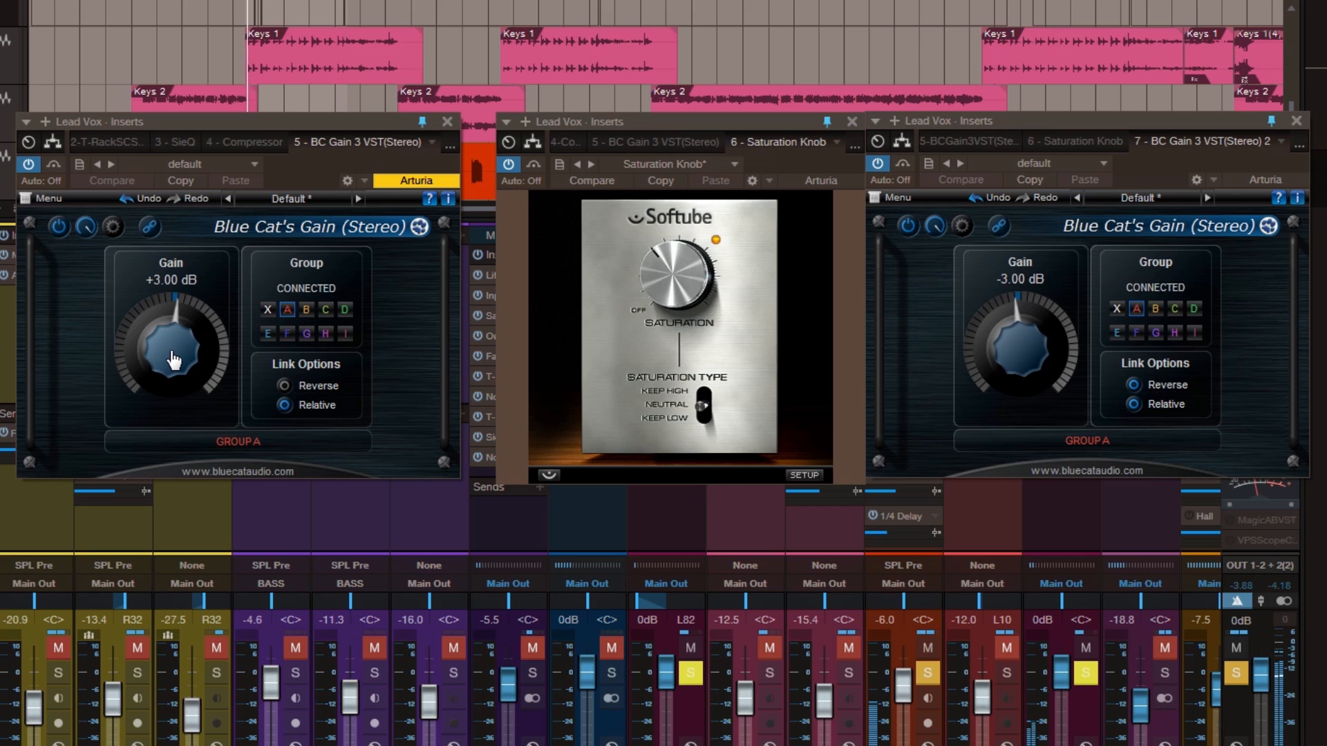
{"action": "scroll", "coordinate": [174, 360], "scroll_direction": "up", "scroll_amount": 4}
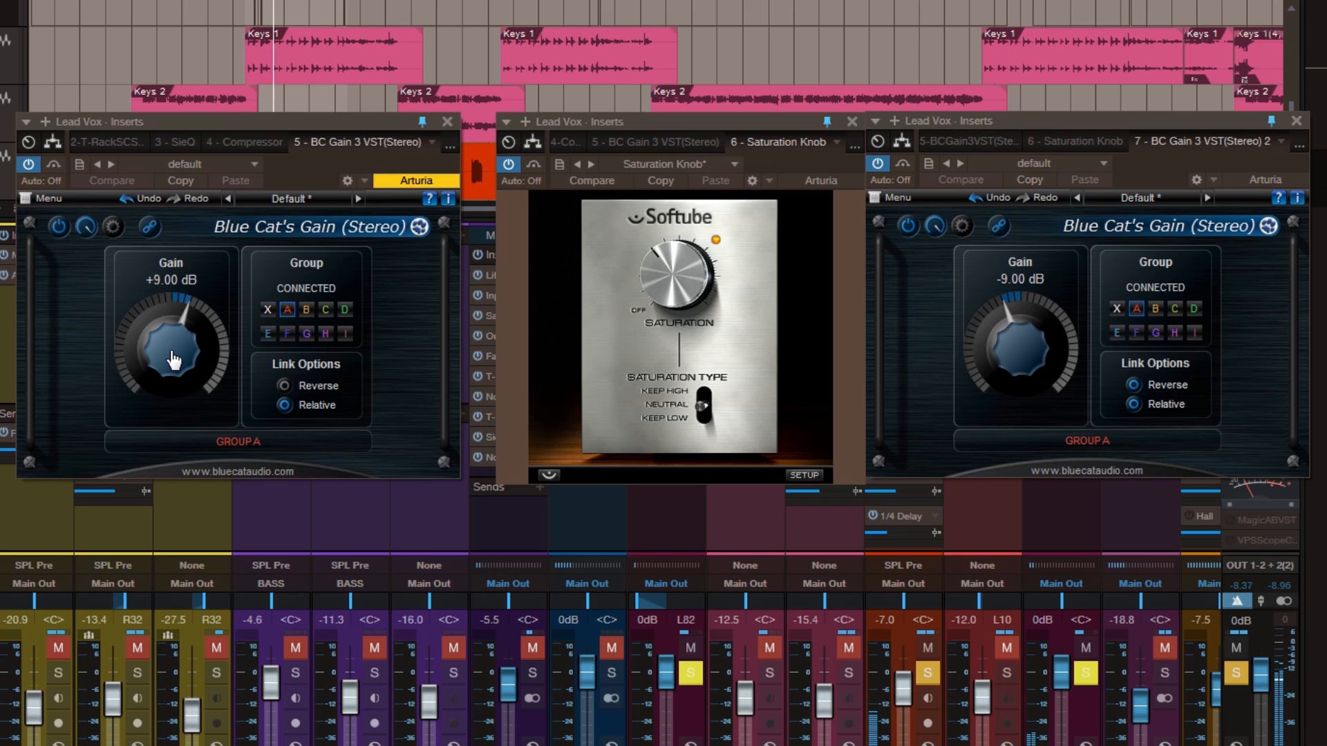
{"action": "scroll", "coordinate": [174, 359], "scroll_direction": "down", "scroll_amount": 4}
{"action": "scroll", "coordinate": [174, 360], "scroll_direction": "down", "scroll_amount": 5}
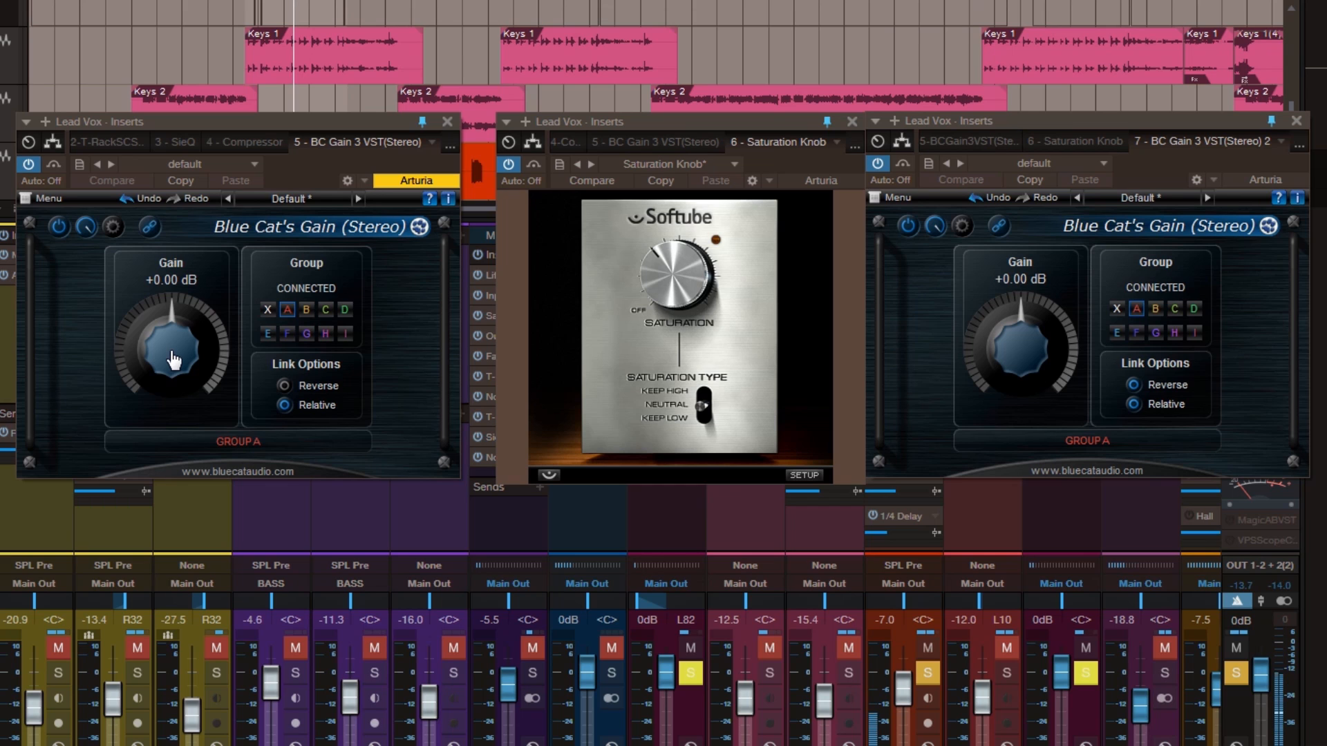
Step: Push the first BC Gain to +31 dB during playback to overdrive the Saturation Knob, and bring it back to 0 dB
{"action": "scroll", "coordinate": [174, 360], "scroll_direction": "up", "scroll_amount": 4}
{"action": "scroll", "coordinate": [174, 360], "scroll_direction": "up", "scroll_amount": 12}
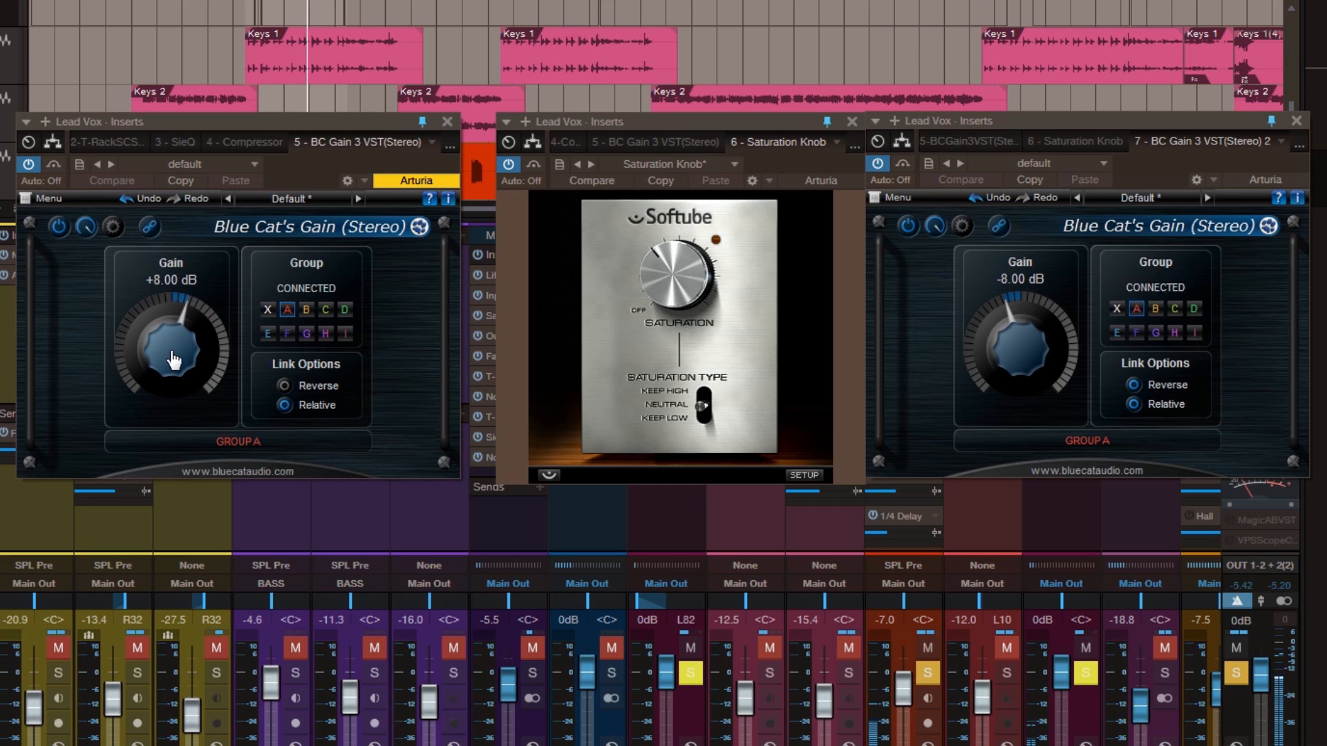
{"action": "scroll", "coordinate": [173, 361], "scroll_direction": "up", "scroll_amount": 9}
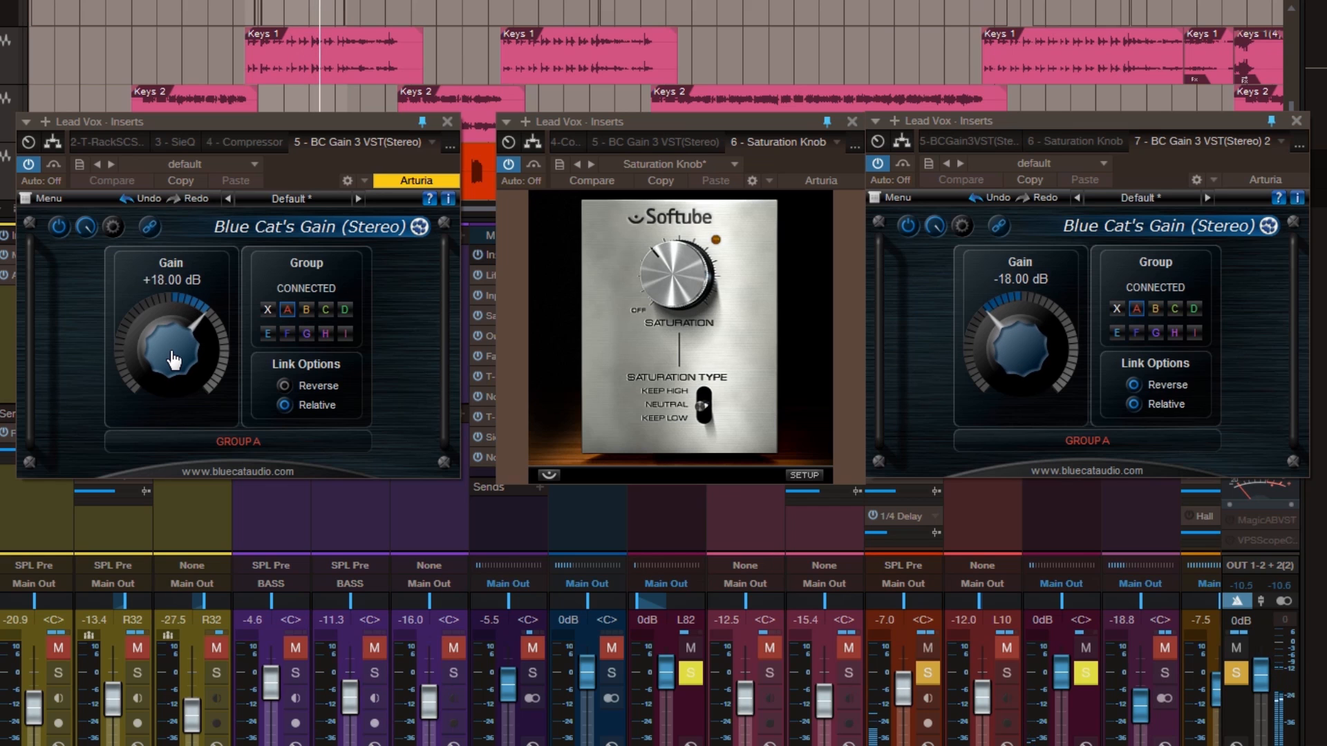
{"action": "scroll", "coordinate": [173, 360], "scroll_direction": "up", "scroll_amount": 5}
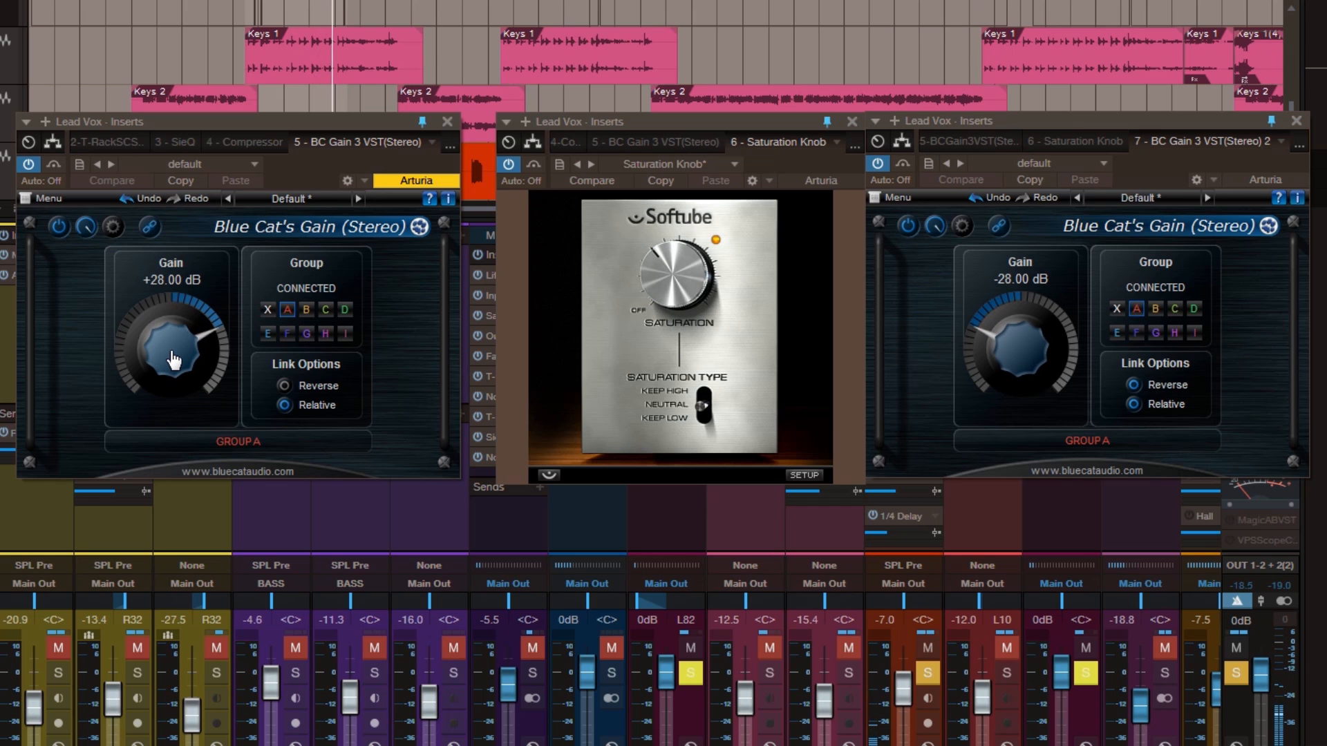
{"action": "scroll", "coordinate": [173, 360], "scroll_direction": "up", "scroll_amount": 1}
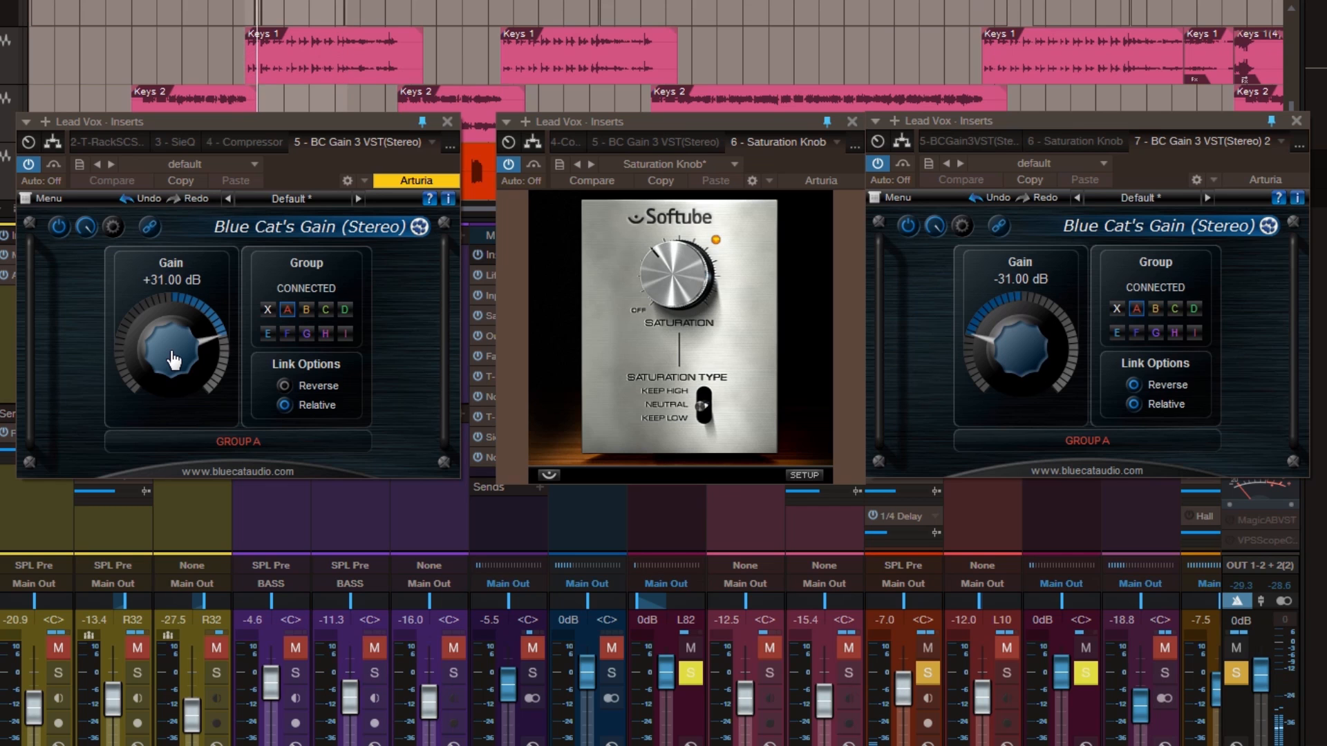
{"action": "scroll", "coordinate": [174, 360], "scroll_direction": "down", "scroll_amount": 5}
{"action": "scroll", "coordinate": [174, 360], "scroll_direction": "down", "scroll_amount": 13}
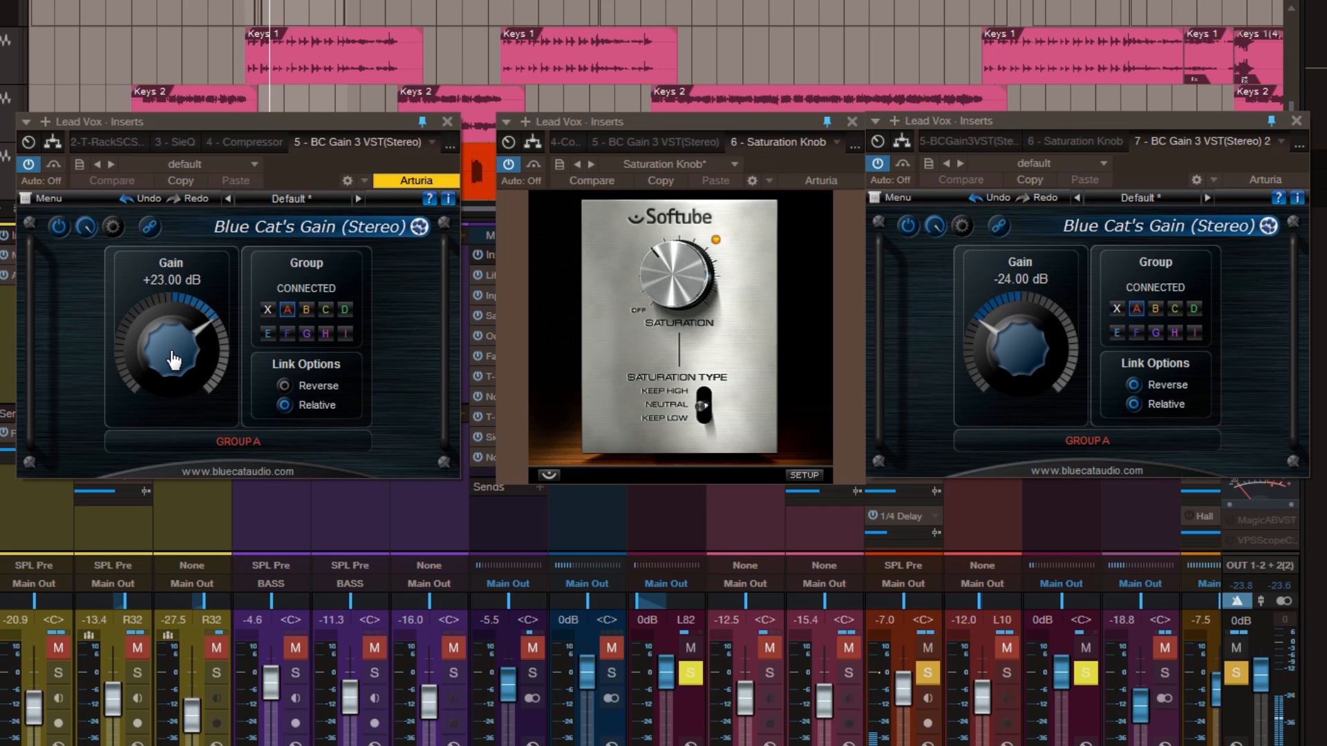
{"action": "scroll", "coordinate": [174, 360], "scroll_direction": "down", "scroll_amount": 12}
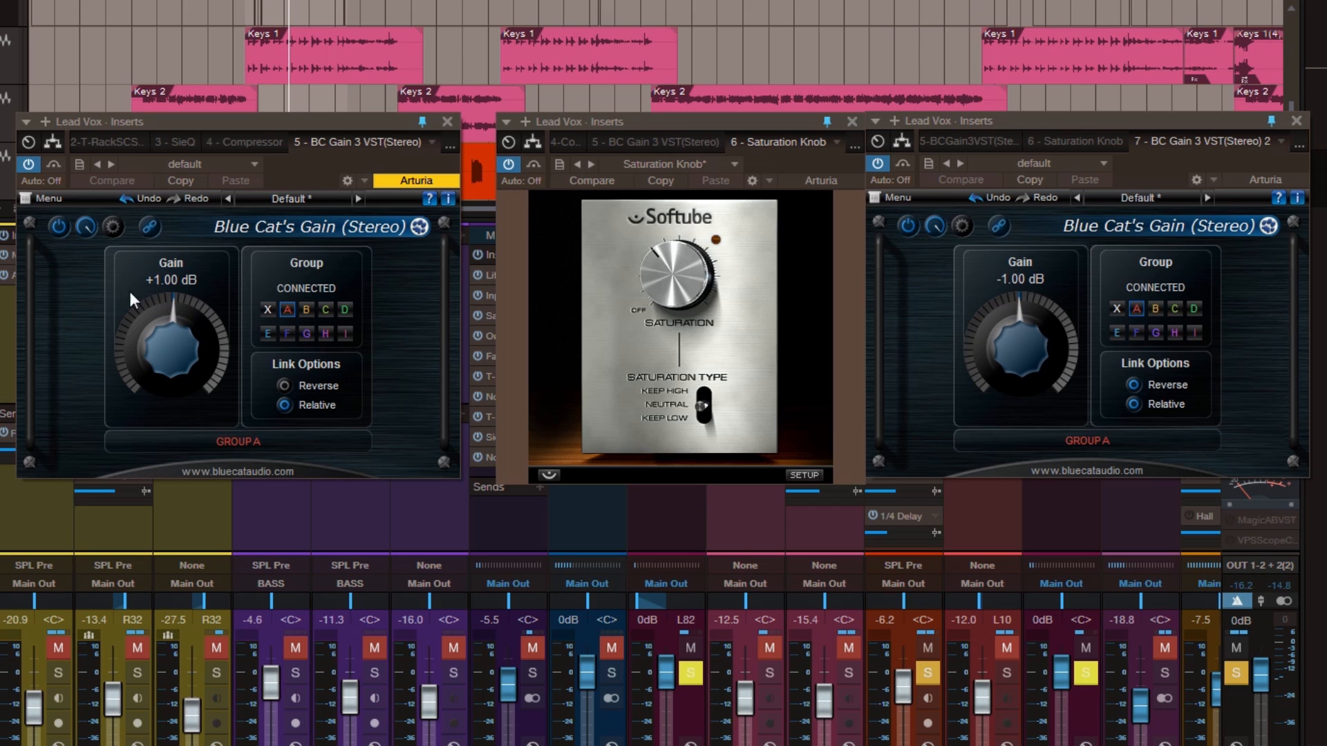
{"action": "scroll", "coordinate": [177, 349], "scroll_direction": "up", "scroll_amount": 1}
{"action": "scroll", "coordinate": [177, 349], "scroll_direction": "down", "scroll_amount": 2}
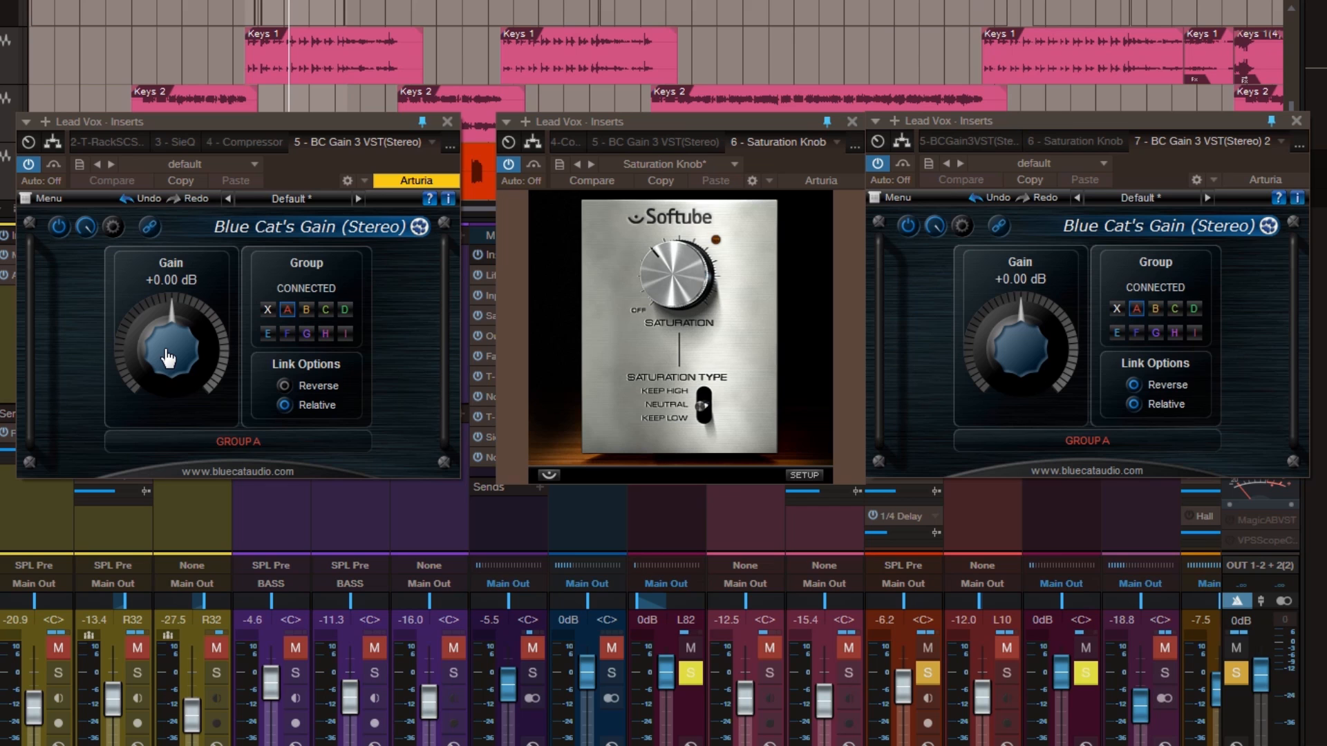
Step: Disconnect the second BC Gain from its group, lower its gain to -5.80 dB, and reconnect it to group A
{"action": "mouse_move", "coordinate": [673, 261]}
{"action": "left_click", "coordinate": [1116, 310]}
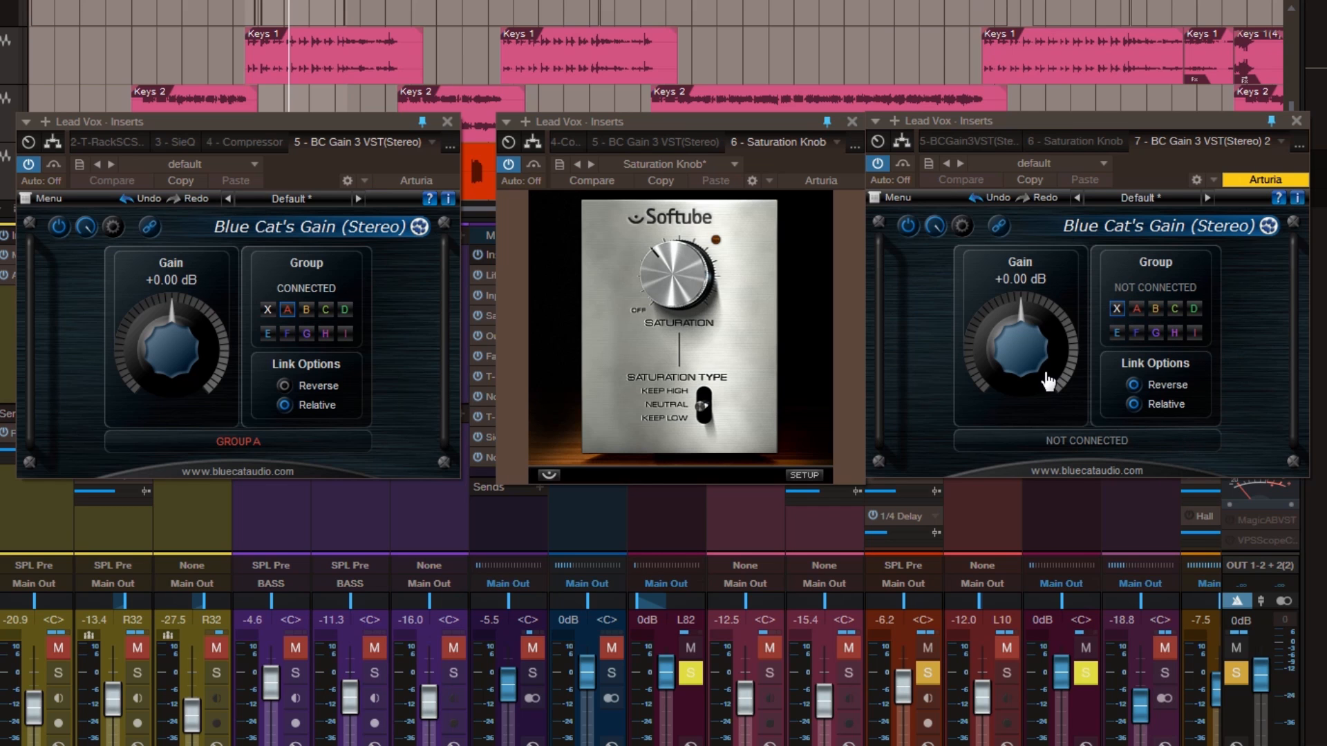
{"action": "scroll", "coordinate": [1033, 355], "scroll_direction": "down", "scroll_amount": 5}
{"action": "scroll", "coordinate": [1033, 354], "scroll_direction": "down", "scroll_amount": 1}
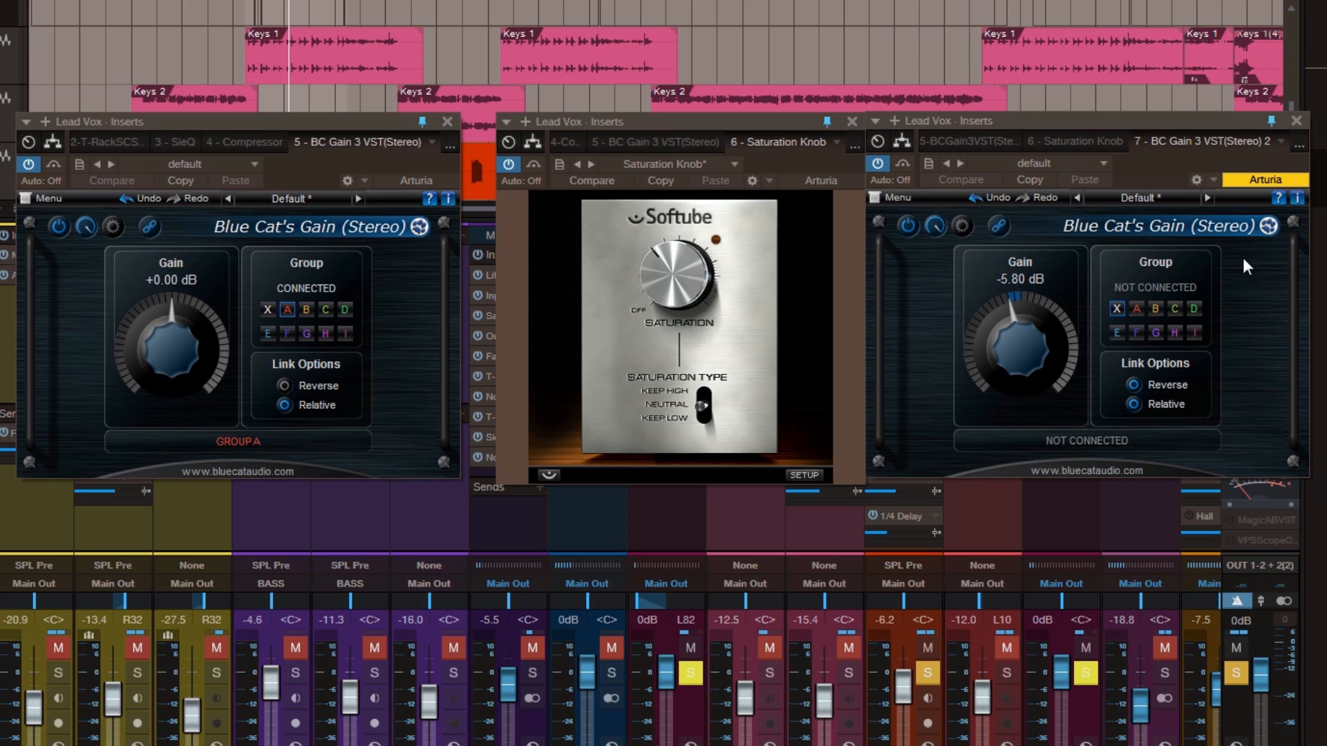
{"action": "left_click", "coordinate": [1138, 311]}
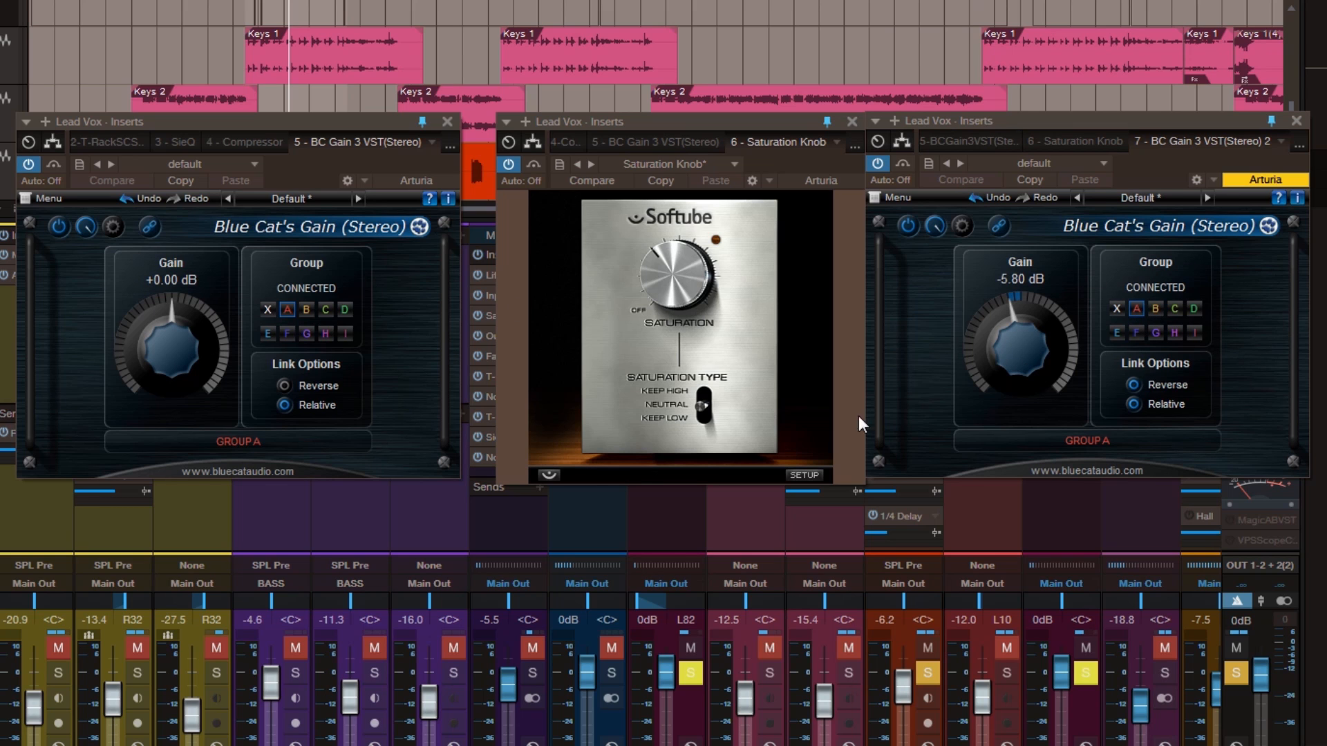
Step: Test the relative reverse link by sweeping the first BC Gain between +4 dB and -8 dB, and return it to 0 dB
{"action": "left_click", "coordinate": [165, 355]}
{"action": "scroll", "coordinate": [165, 355], "scroll_direction": "up", "scroll_amount": 1}
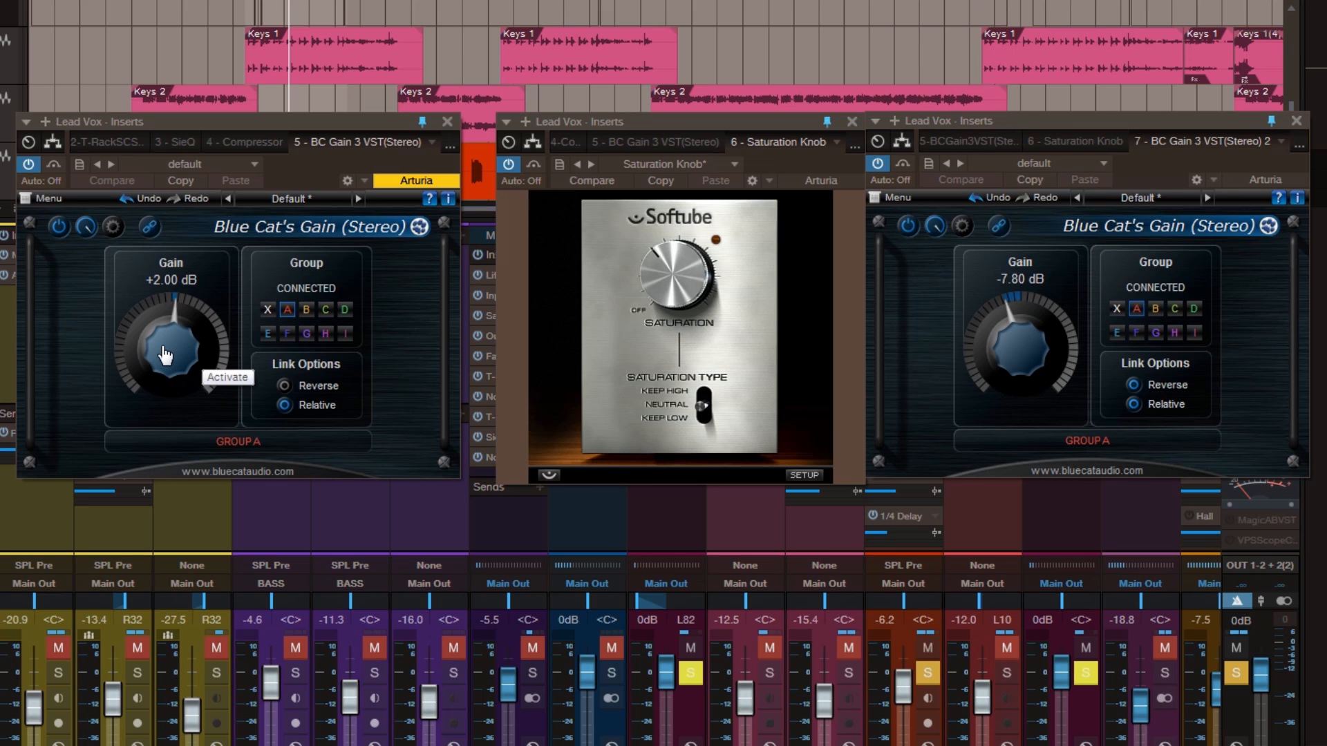
{"action": "scroll", "coordinate": [165, 355], "scroll_direction": "down", "scroll_amount": 3}
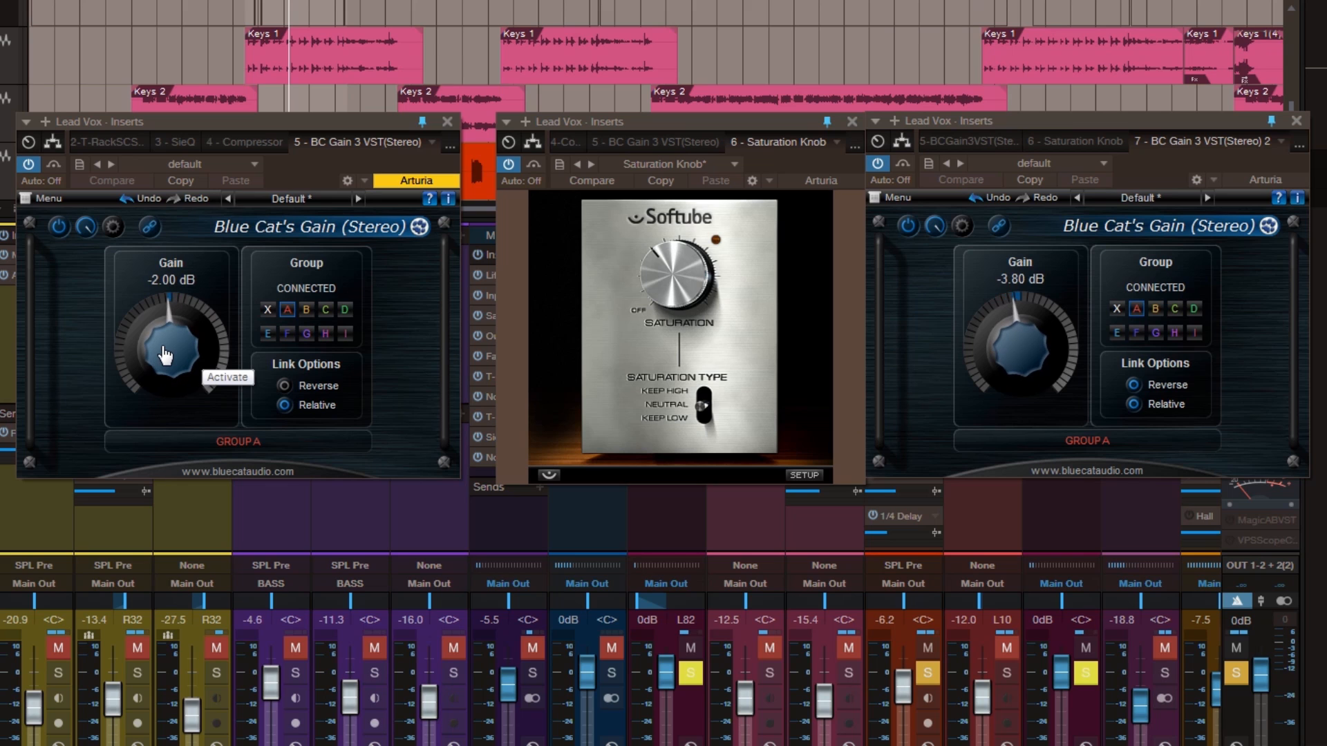
{"action": "scroll", "coordinate": [165, 355], "scroll_direction": "up", "scroll_amount": 2}
{"action": "scroll", "coordinate": [165, 355], "scroll_direction": "up", "scroll_amount": 4}
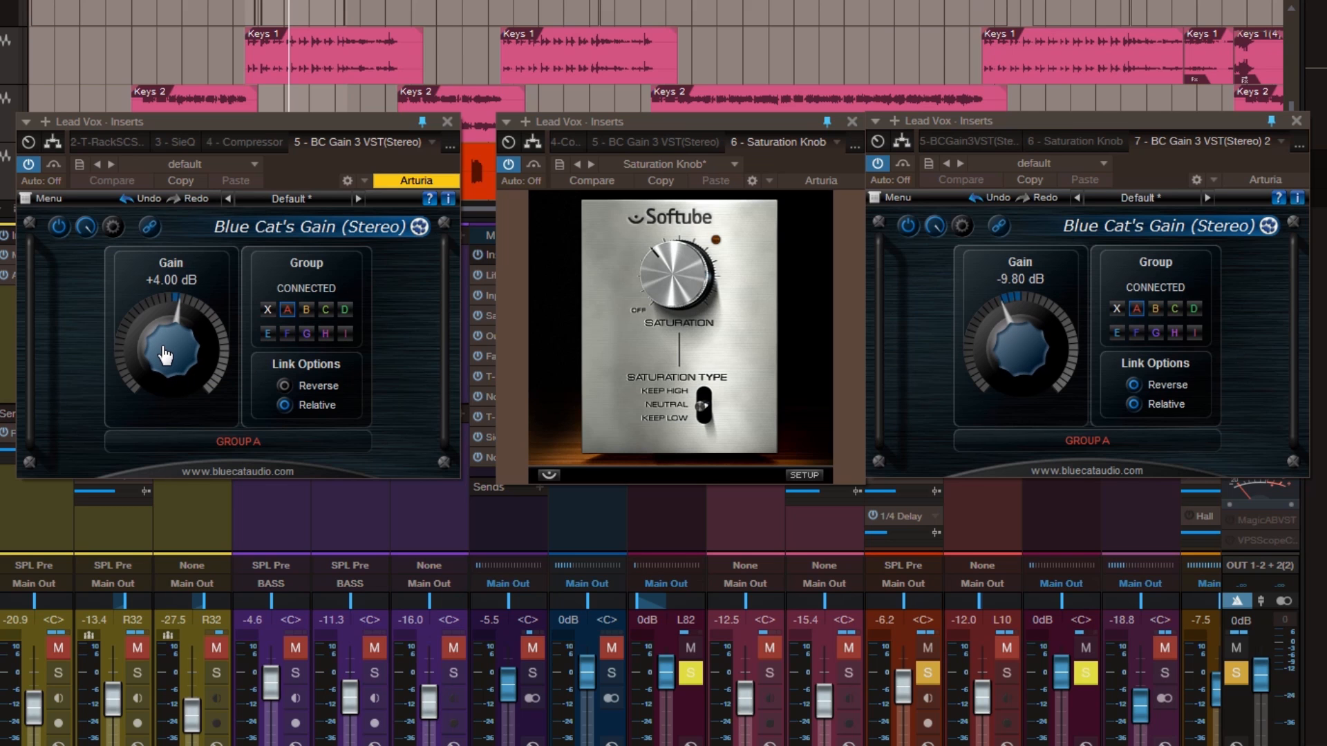
{"action": "scroll", "coordinate": [166, 355], "scroll_direction": "down", "scroll_amount": 8}
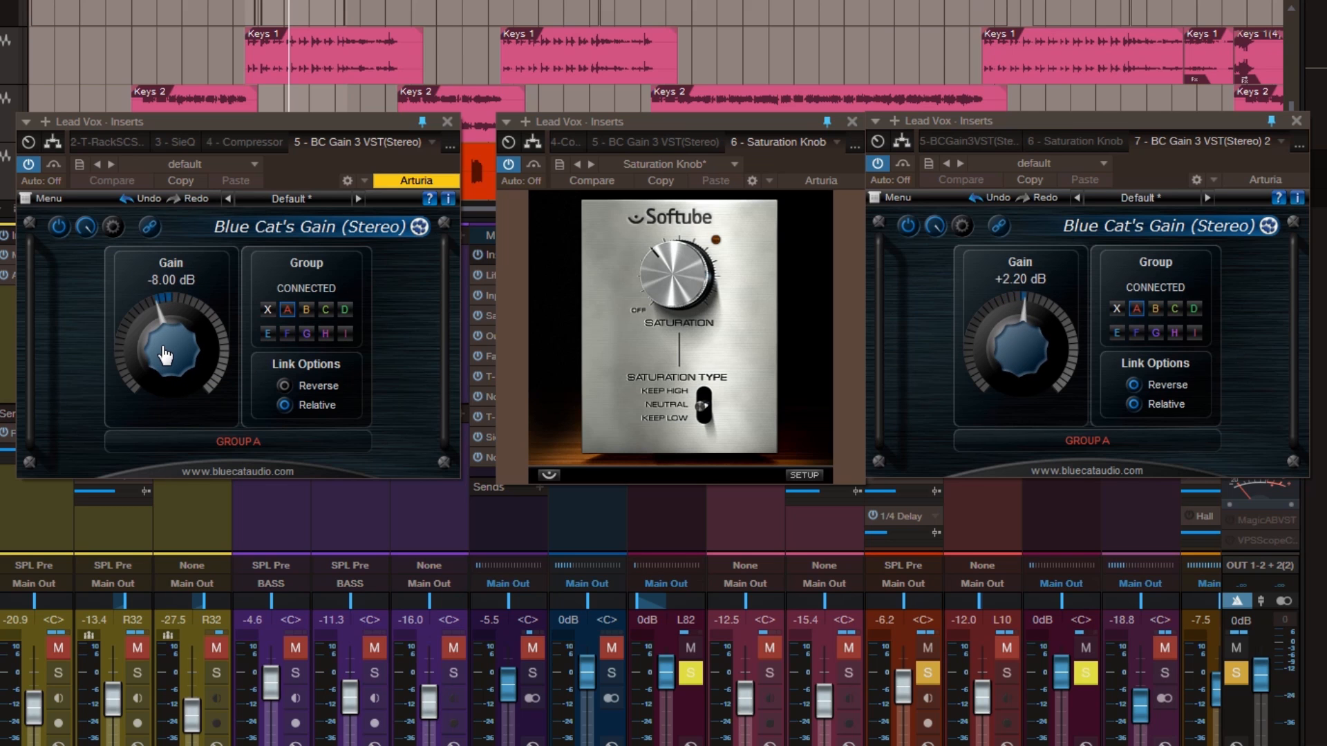
{"action": "scroll", "coordinate": [165, 354], "scroll_direction": "up", "scroll_amount": 4}
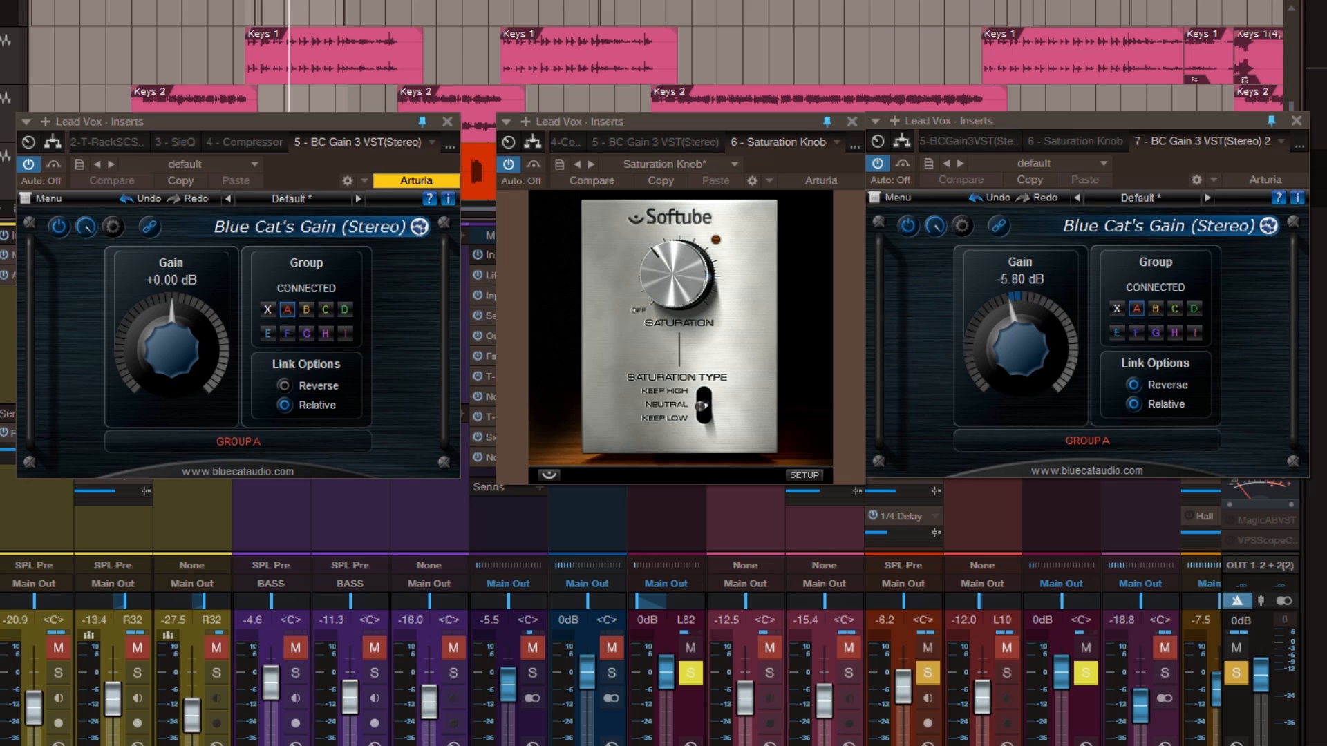
Step: Lower the first BC Gain to -4 dB during playback, and unsolo the Lead Vox to hear it in the full mix
{"action": "key", "text": "space"}
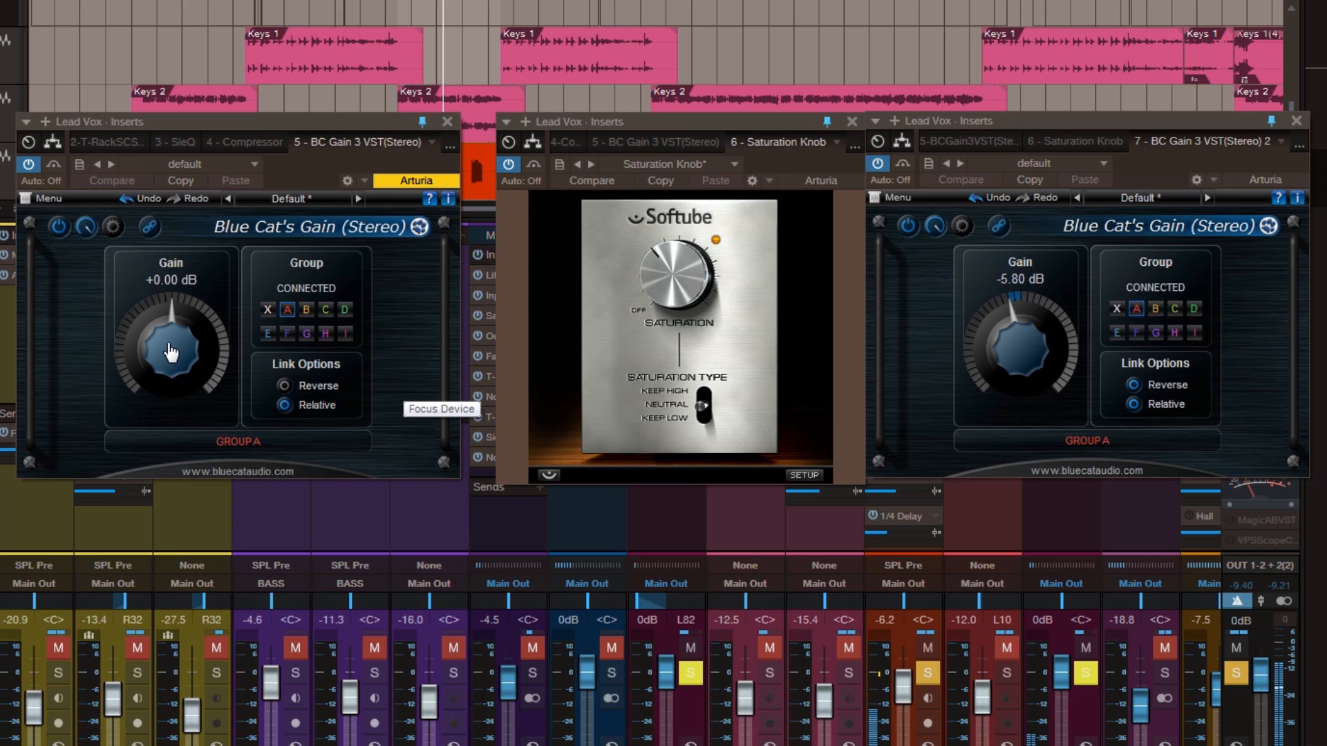
{"action": "scroll", "coordinate": [171, 353], "scroll_direction": "down", "scroll_amount": 4}
{"action": "scroll", "coordinate": [172, 353], "scroll_direction": "down", "scroll_amount": 4}
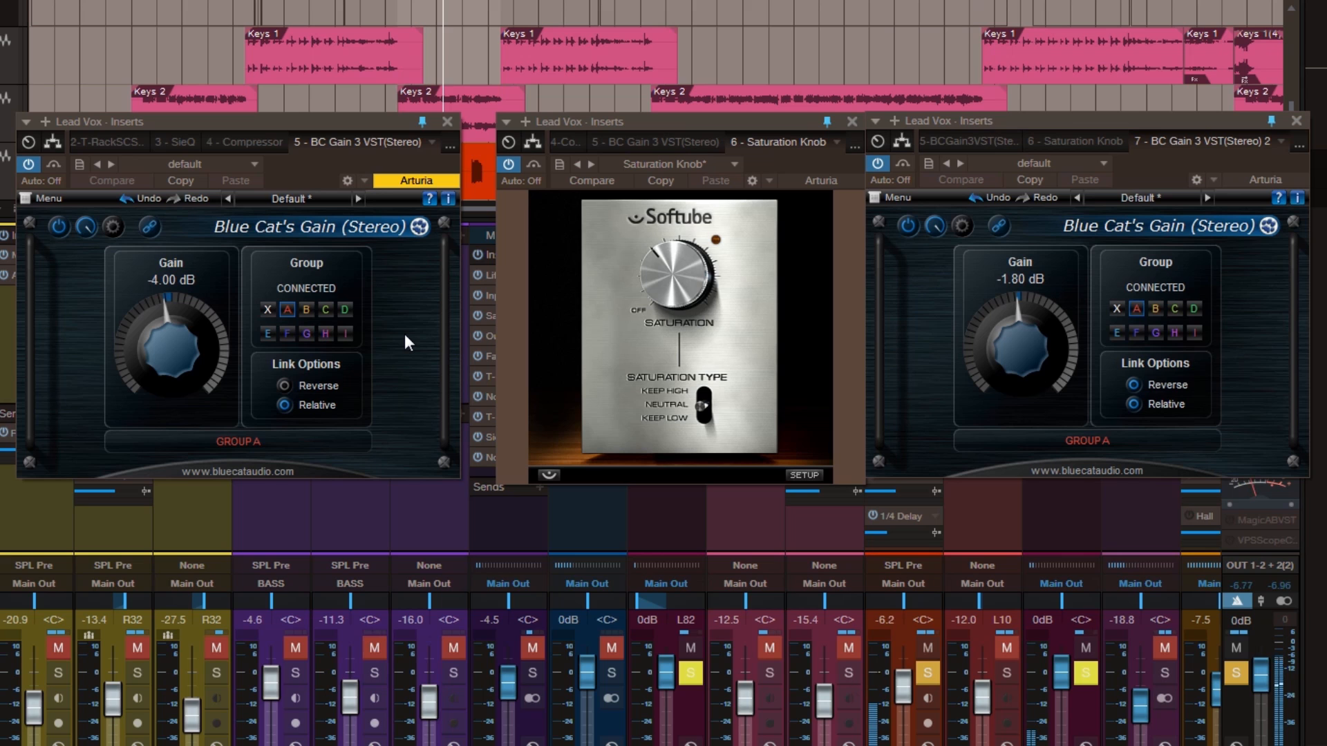
{"action": "key", "text": "s"}
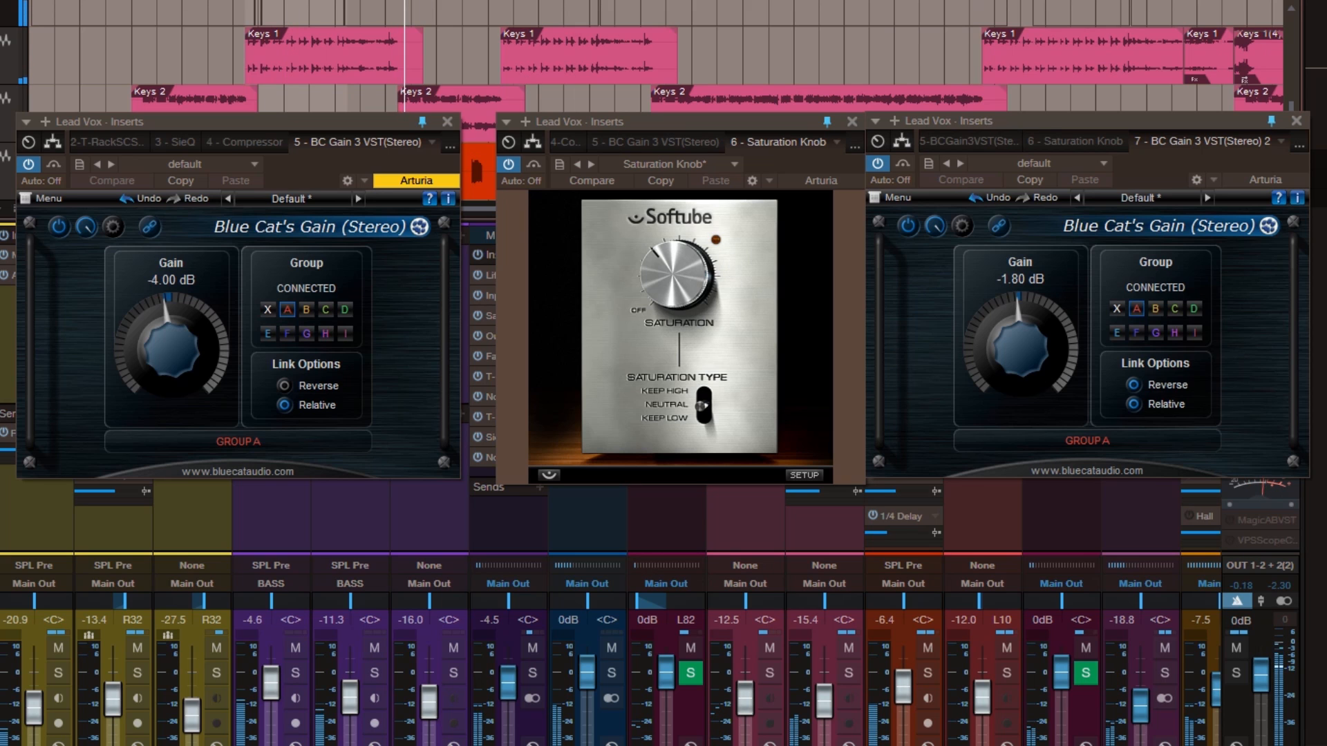
Step: Close the Lead Vox's two BC Gain windows and its Saturation Knob window
{"action": "mouse_move", "coordinate": [727, 272]}
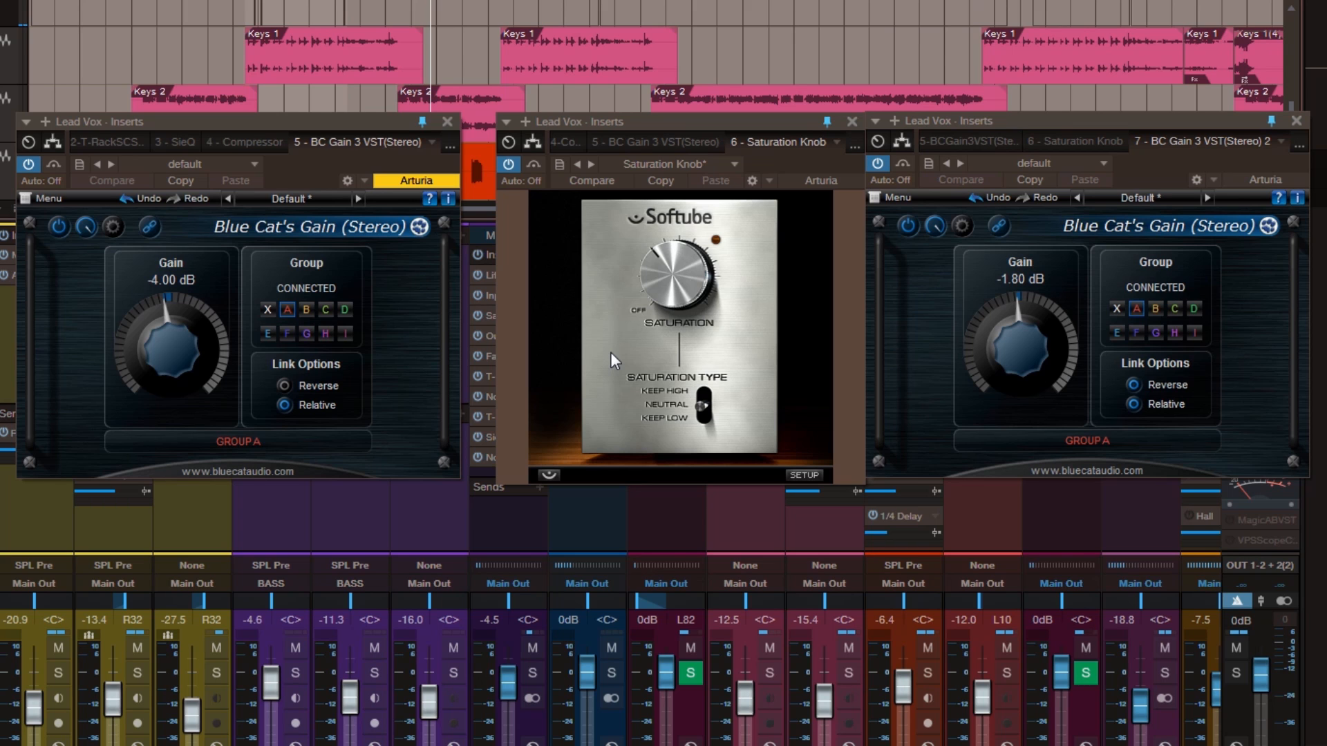
{"action": "left_click", "coordinate": [446, 121]}
{"action": "left_click", "coordinate": [851, 122]}
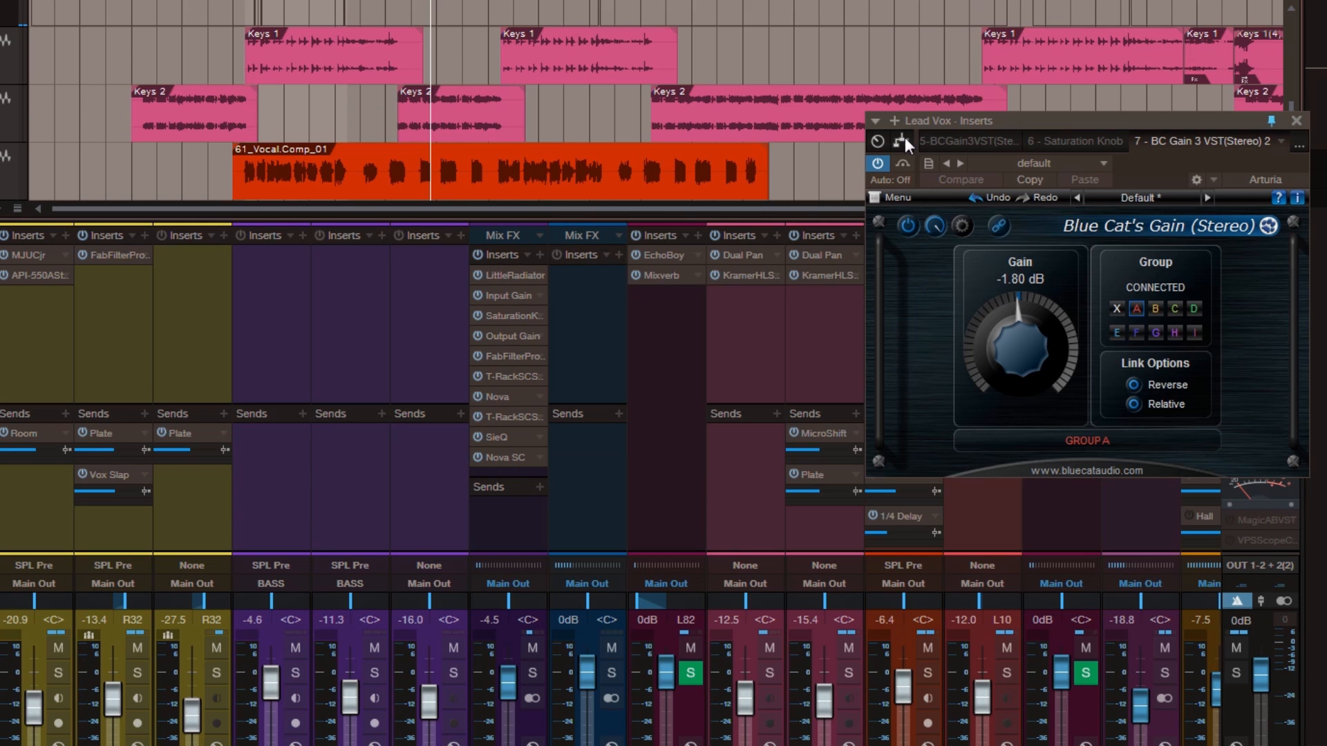
{"action": "left_click", "coordinate": [1297, 121]}
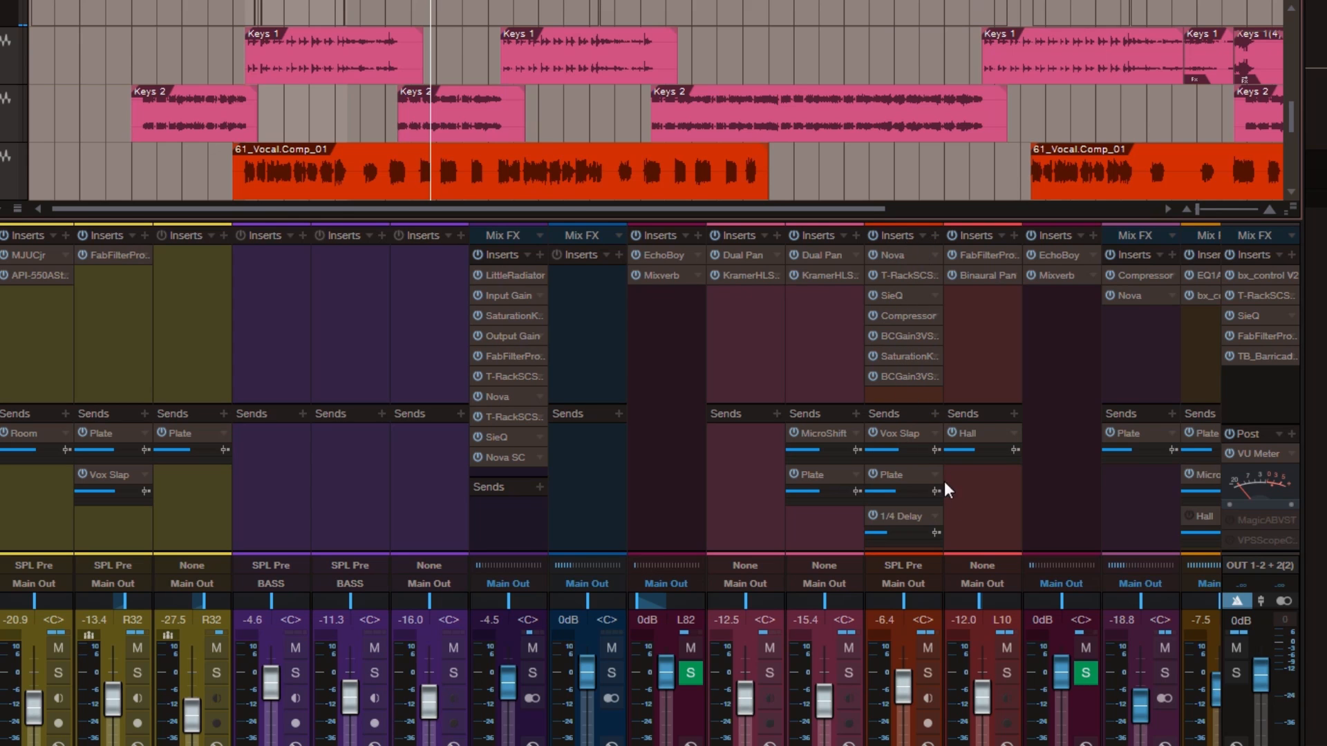
Step: Copy the first BC Gain, the Saturation Knob and the second BC Gain from the Lead Vox to the Bass Cab inserts in that order
{"action": "left_click_drag", "start_coordinate": [905, 340], "coordinate": [333, 275]}
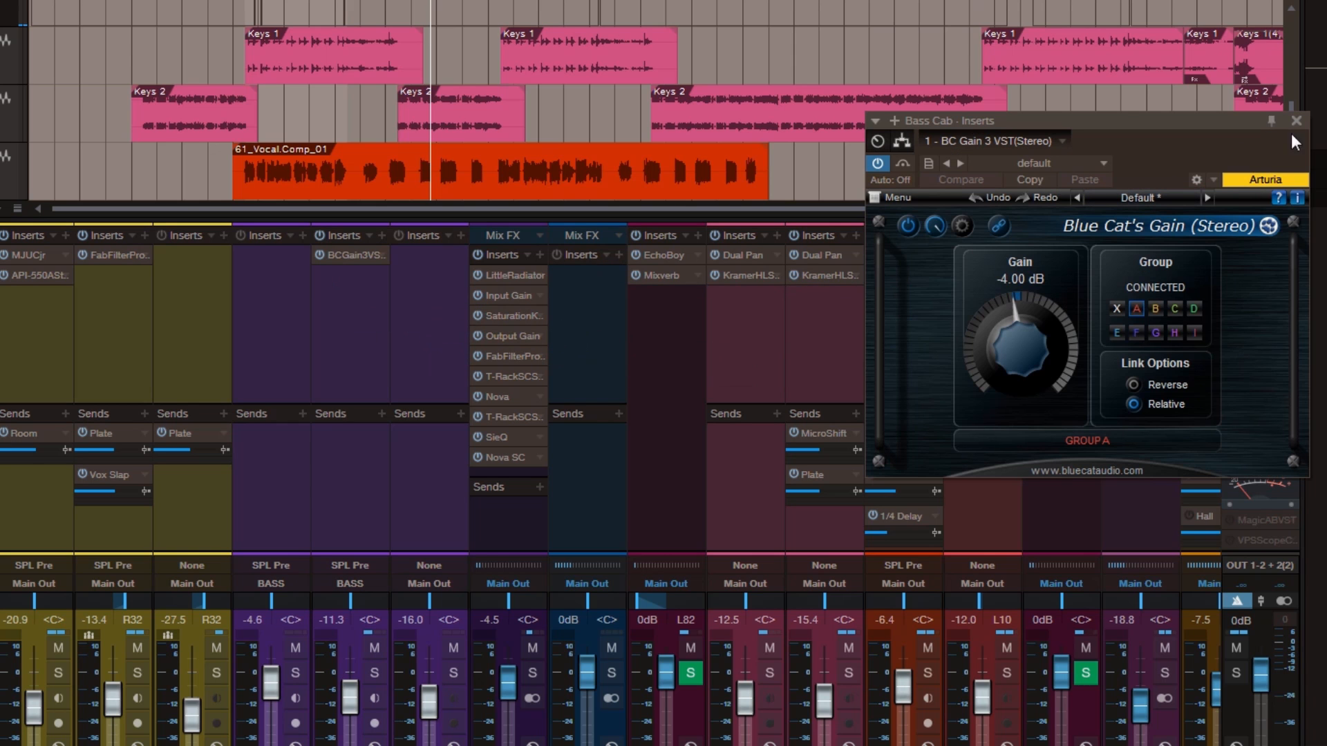
{"action": "left_click_drag", "start_coordinate": [1198, 123], "coordinate": [271, 105]}
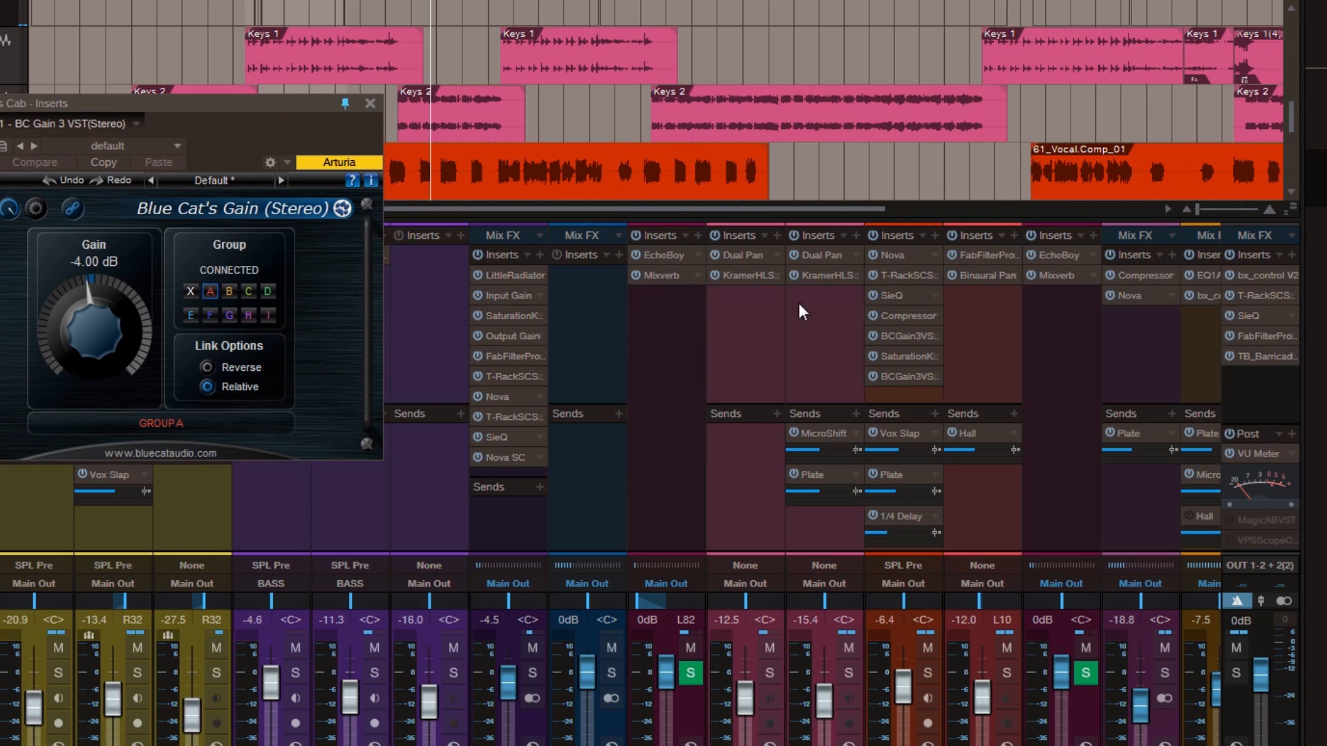
{"action": "left_click", "coordinate": [370, 104]}
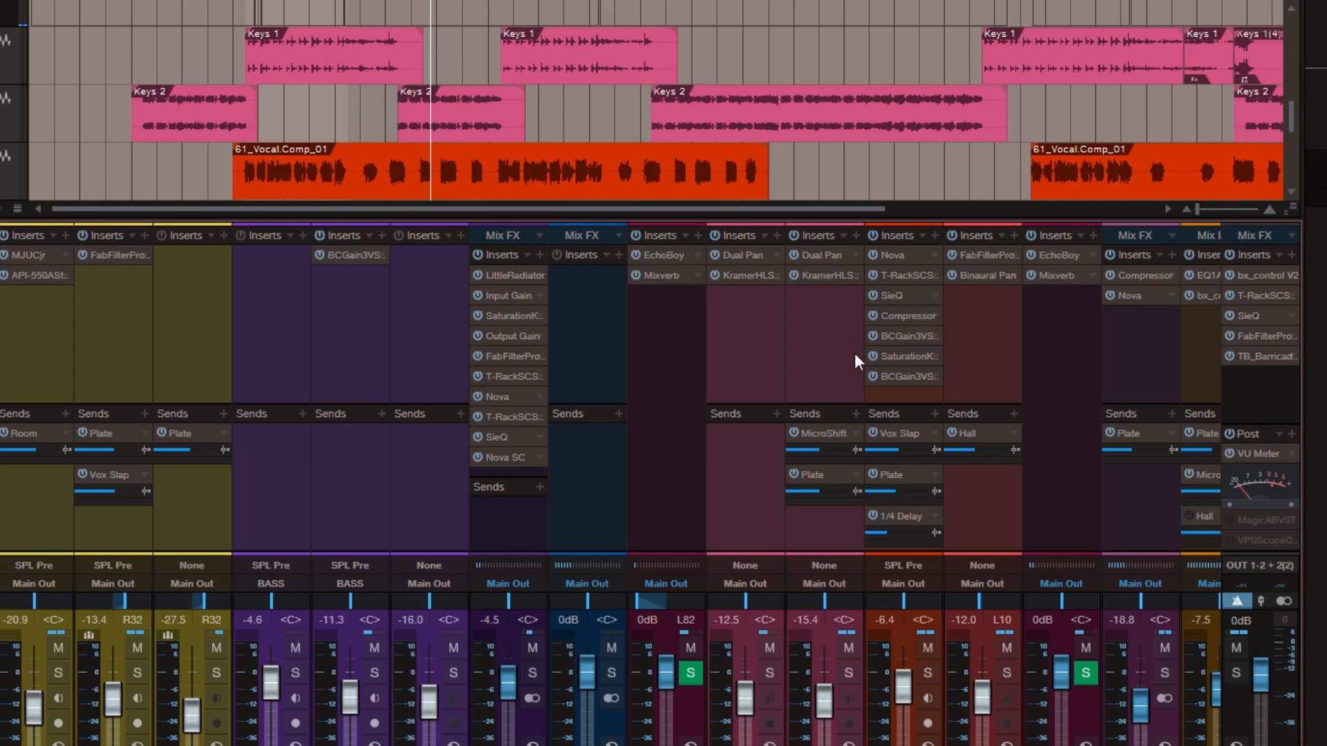
{"action": "left_click_drag", "start_coordinate": [900, 359], "coordinate": [364, 304]}
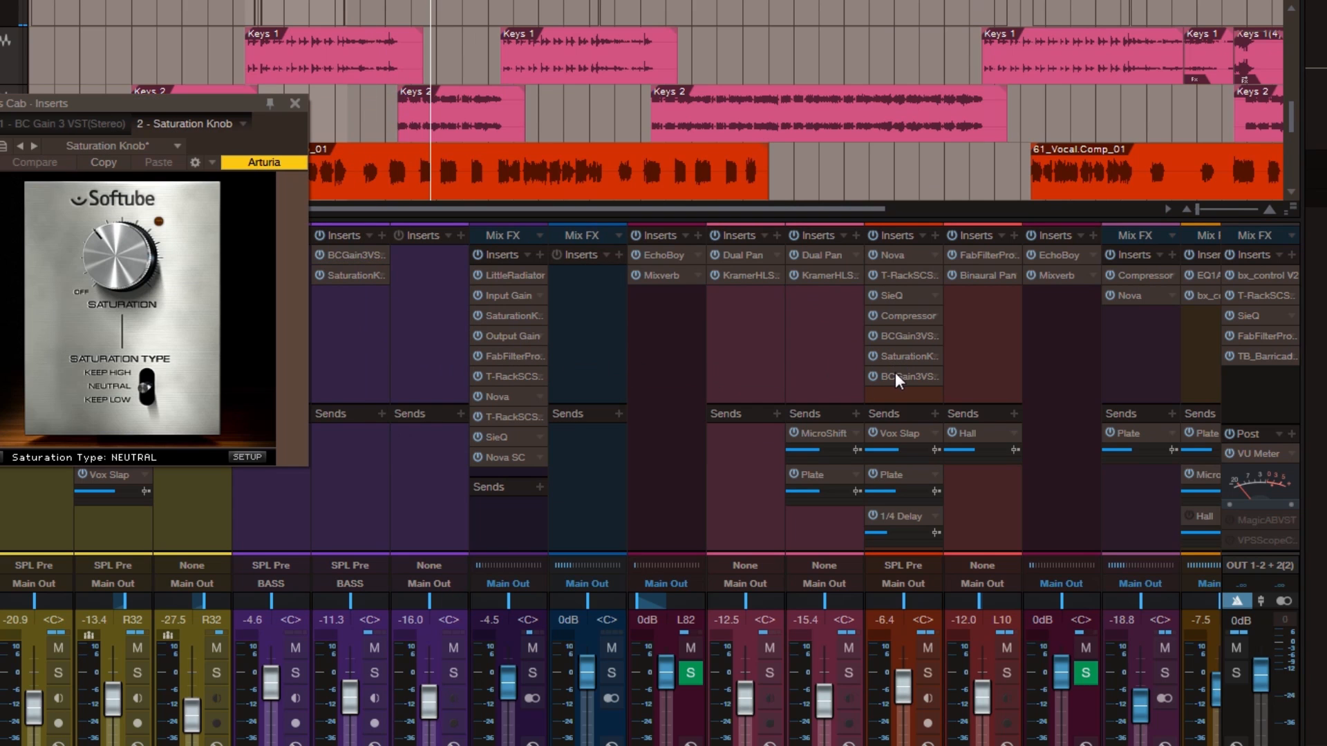
{"action": "left_click_drag", "start_coordinate": [903, 380], "coordinate": [350, 312]}
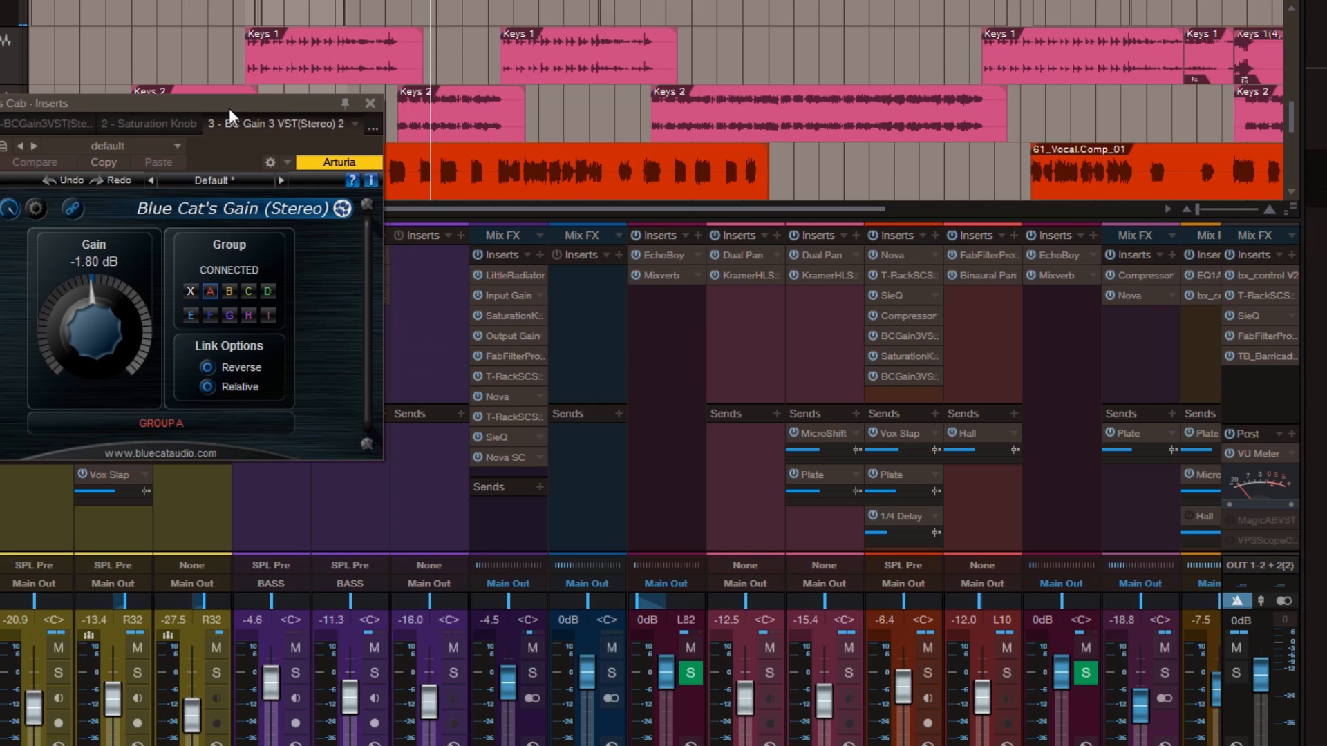
Step: Reset the Bass Cab's first BC Gain to 0 dB, check the linked second one, and close the plug-in window
{"action": "left_click_drag", "start_coordinate": [227, 110], "coordinate": [578, 132]}
{"action": "left_click", "coordinate": [412, 153]}
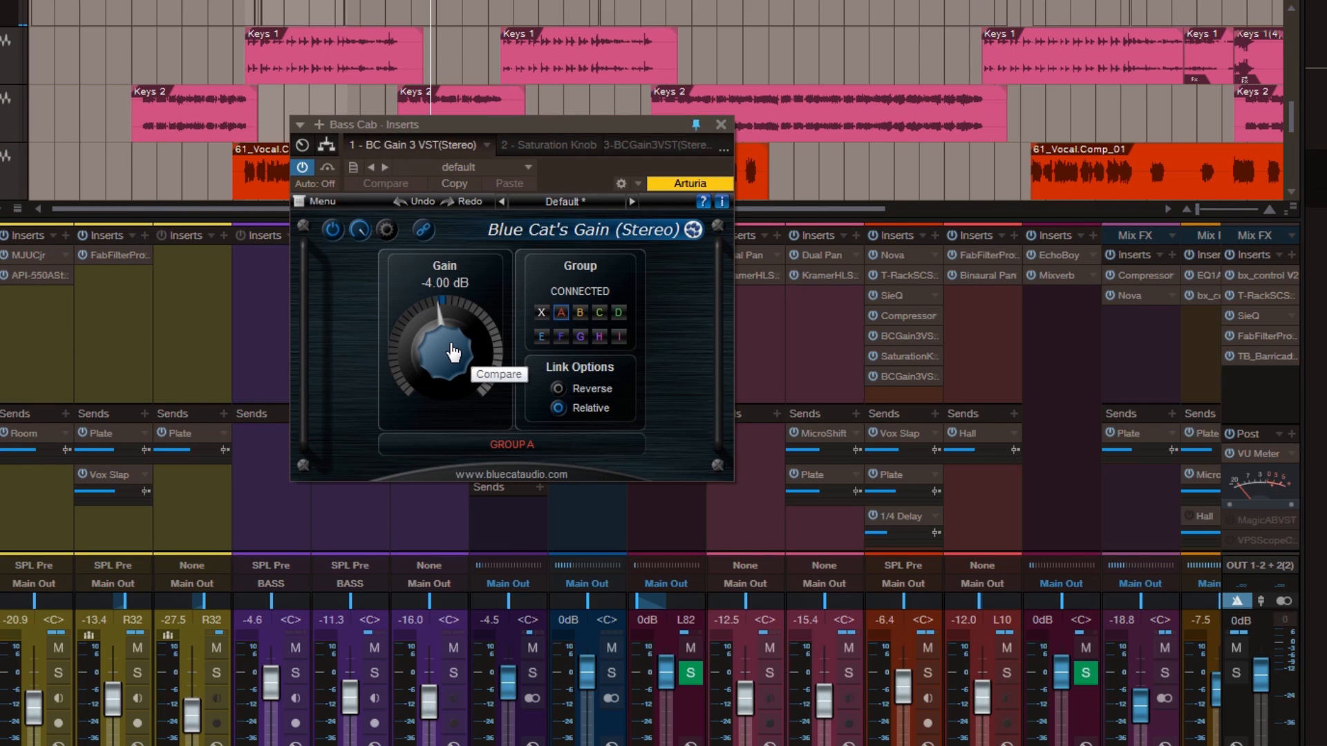
{"action": "double_click", "coordinate": [453, 352]}
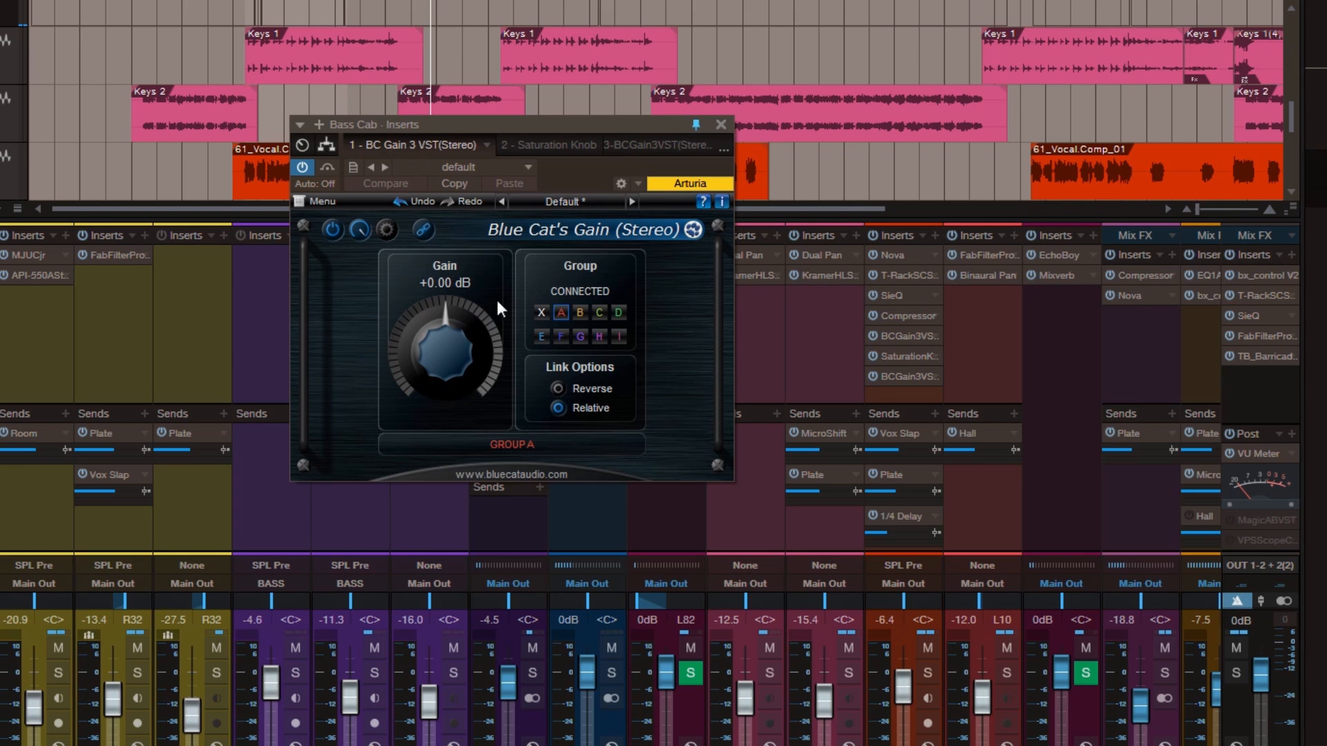
{"action": "left_click", "coordinate": [657, 146]}
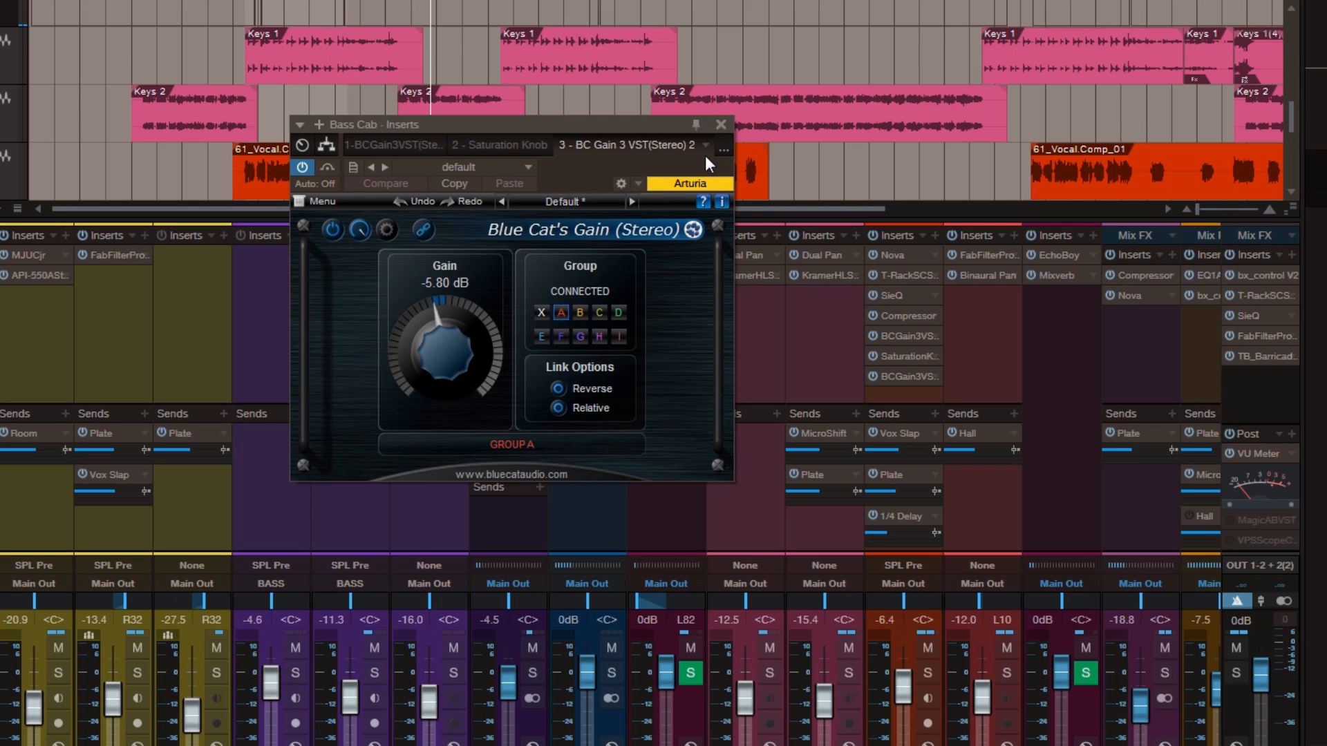
{"action": "left_click", "coordinate": [721, 125]}
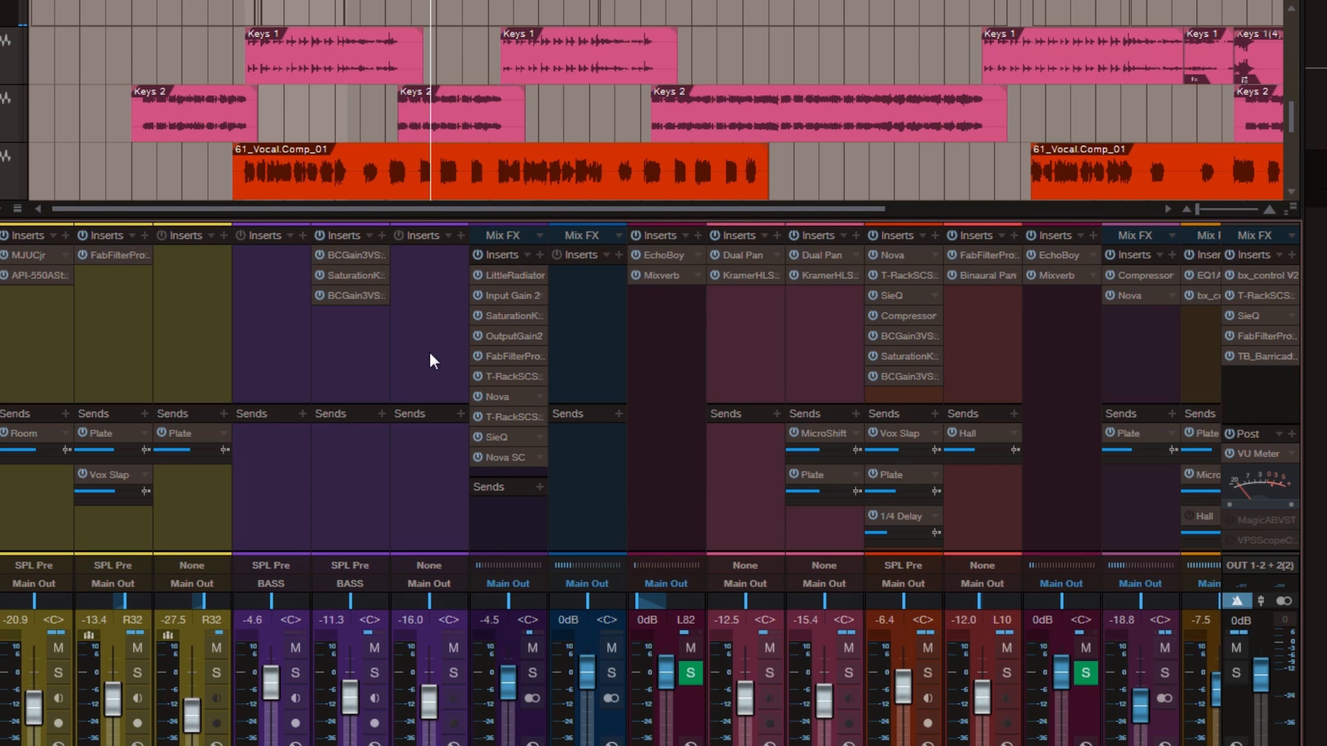
Step: Rename the Bass Cab's first BC Gain insert as Input Gain
{"action": "right_click", "coordinate": [377, 261]}
{"action": "left_click", "coordinate": [429, 327]}
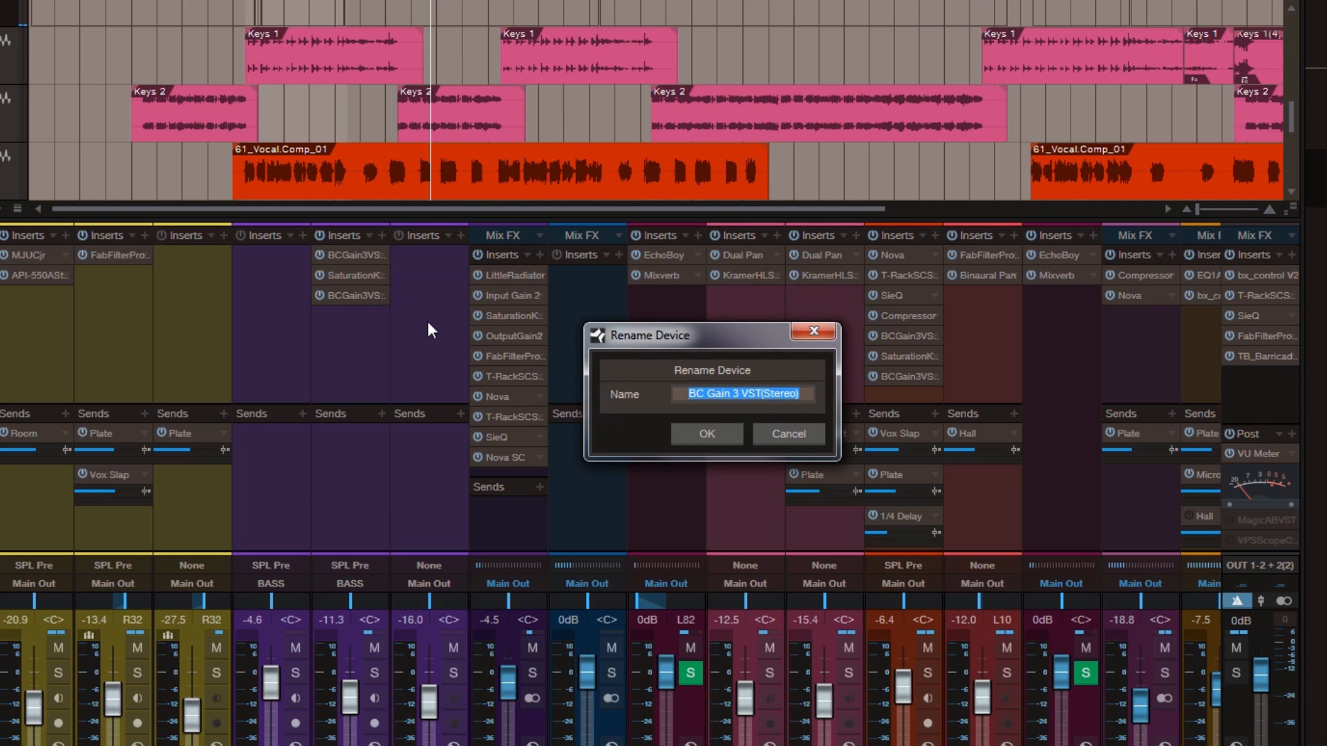
{"action": "key", "text": "BackSpace"}
{"action": "type", "text": "Input Gain"}
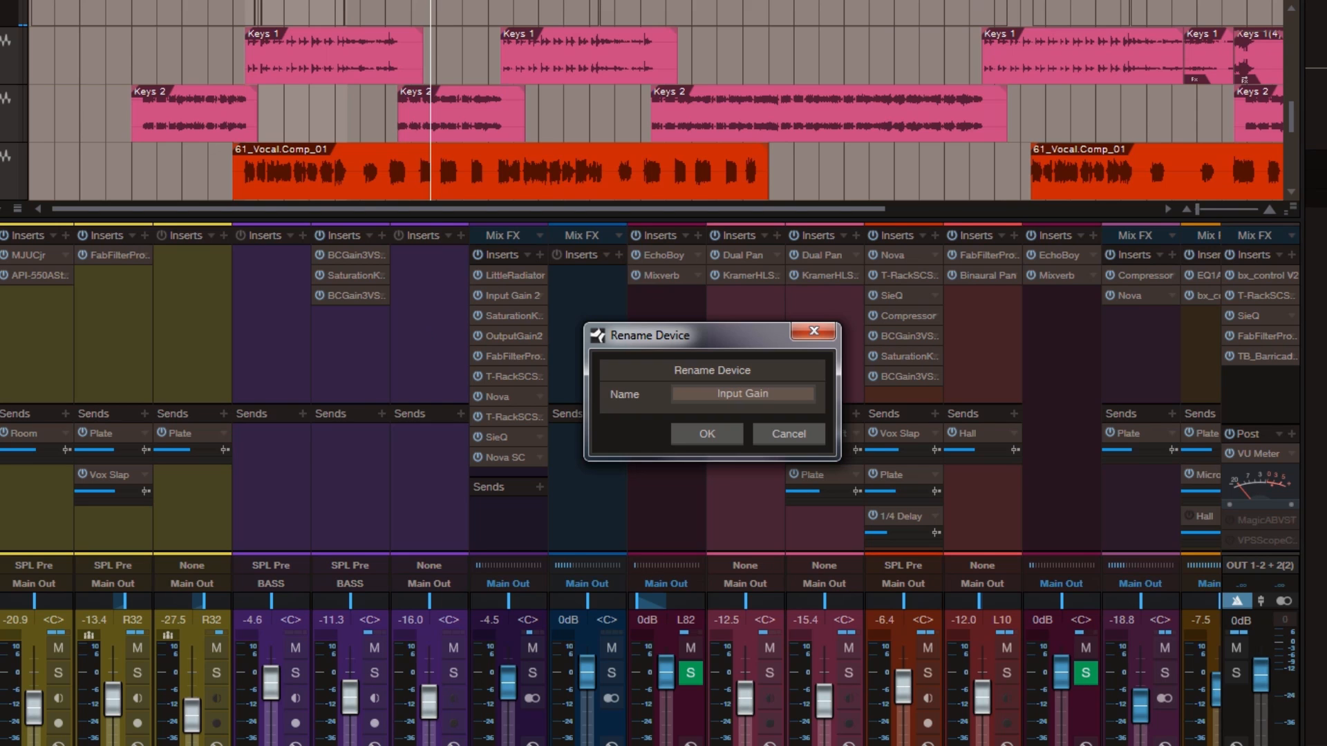
{"action": "key", "text": "Return"}
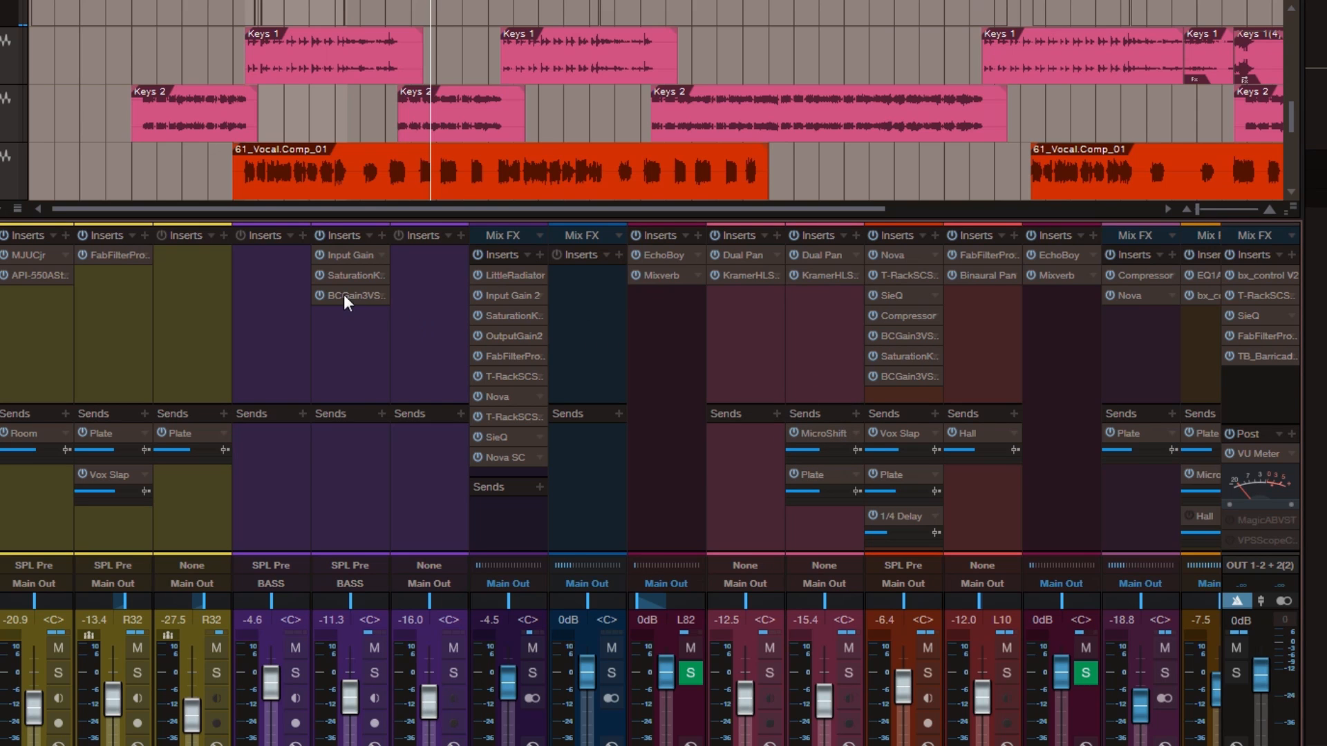
Step: Rename the BC Gain insert after the Bass Cab's Saturation Knob as Output Gain
{"action": "right_click", "coordinate": [379, 297]}
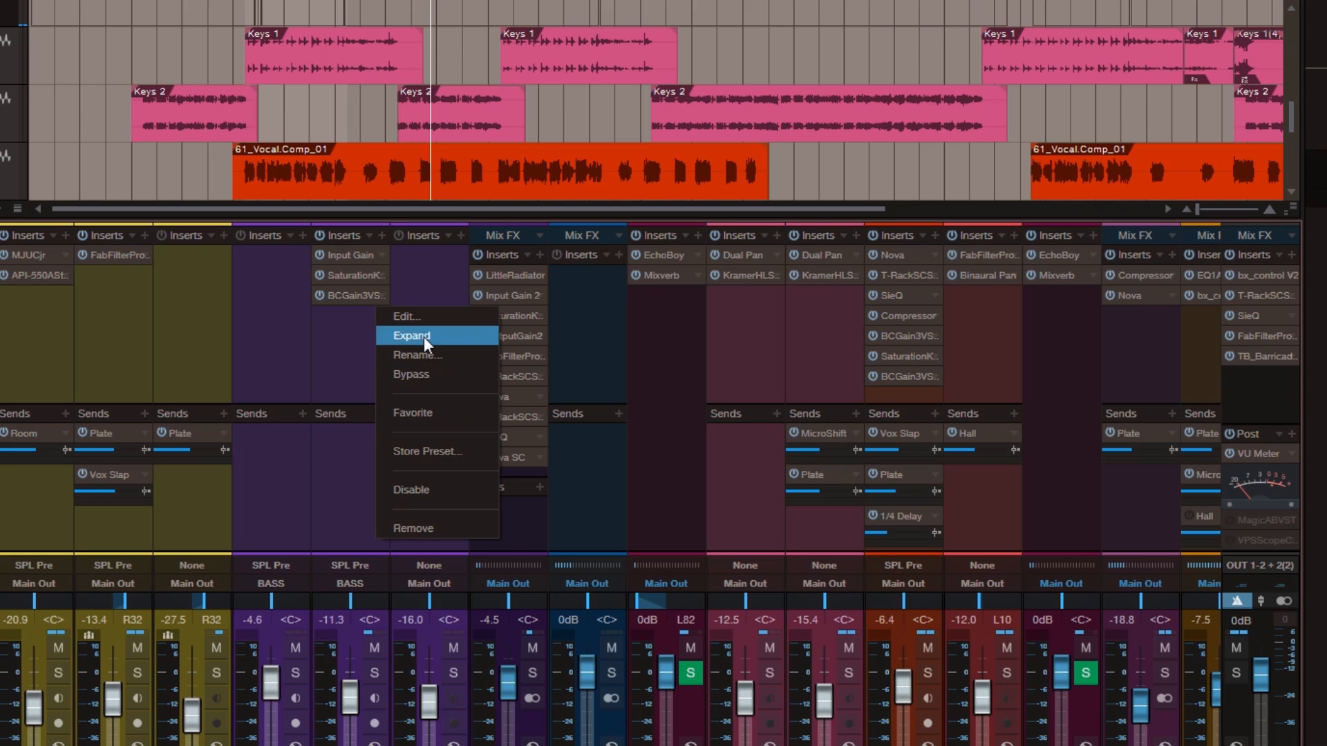
{"action": "left_click", "coordinate": [417, 355]}
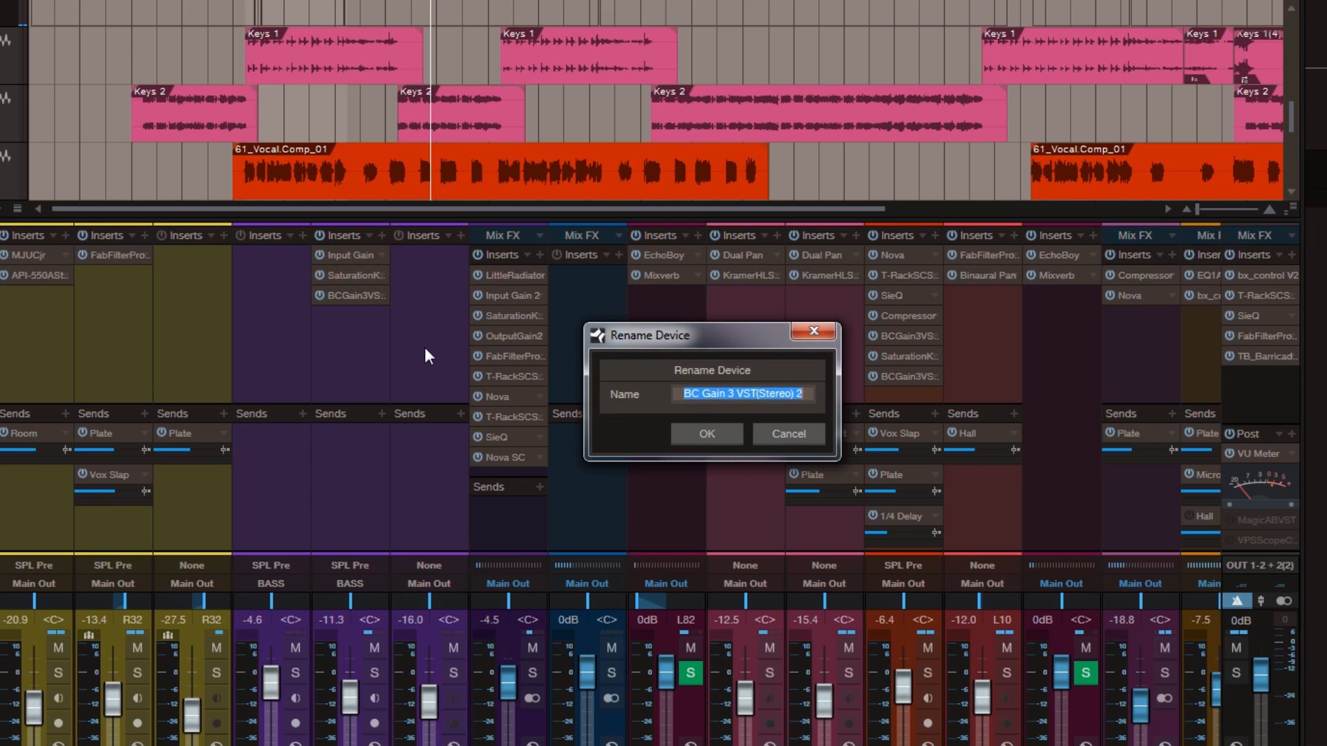
{"action": "type", "text": "Output "}
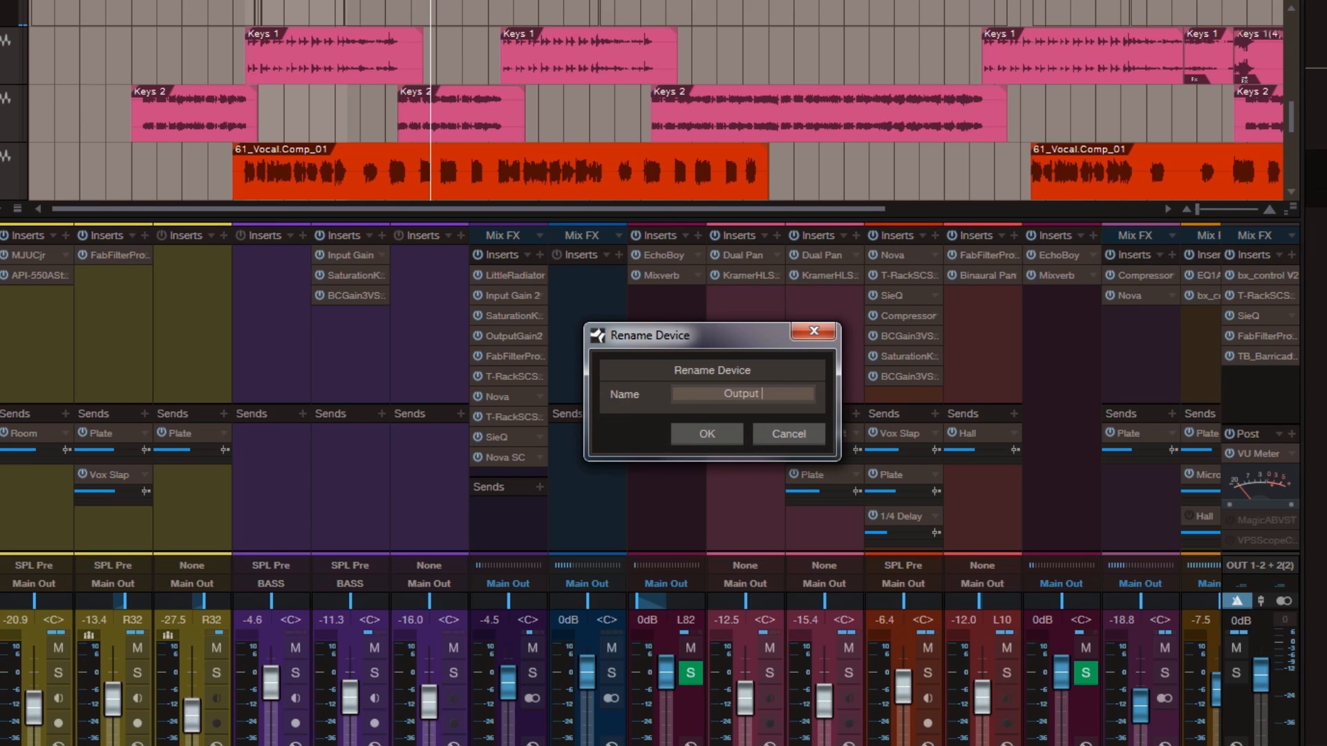
{"action": "type", "text": "Gain"}
{"action": "key", "text": "Return"}
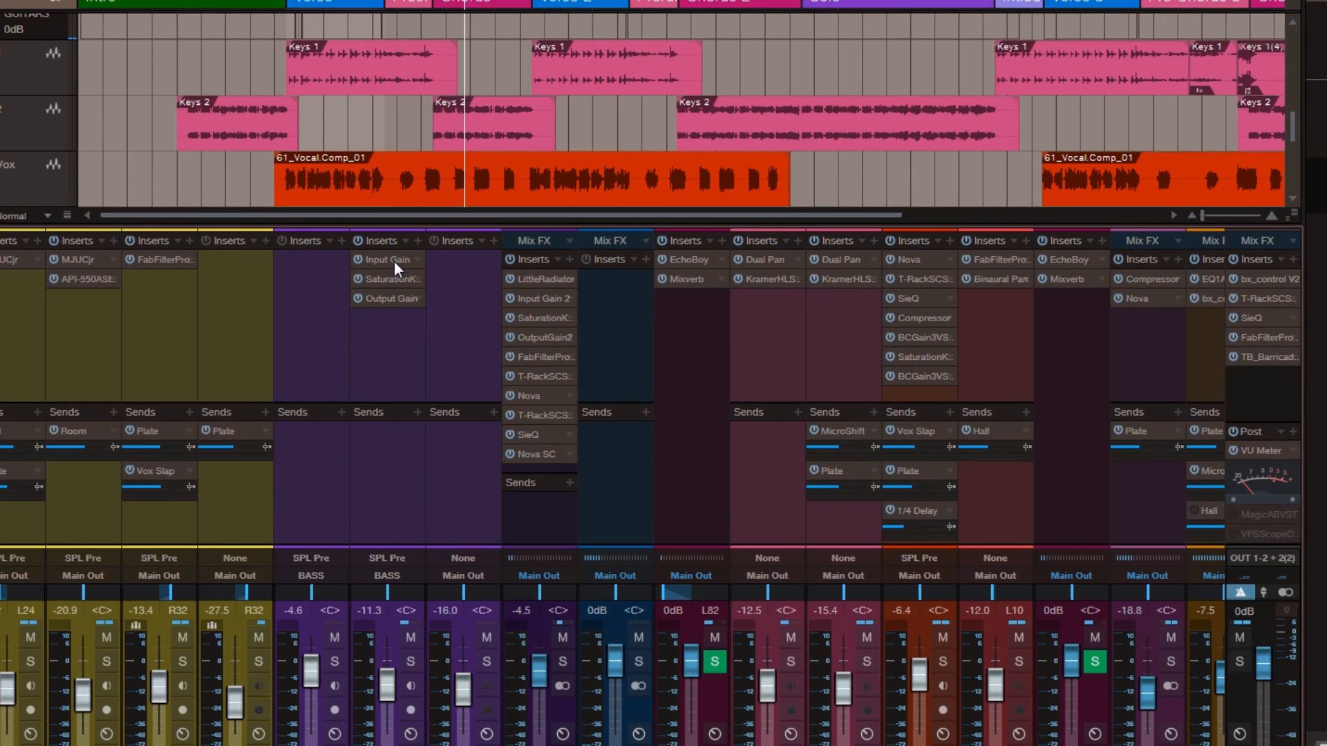
Step: Open the Bass Cab's Input Gain, Saturation Knob and Output Gain, and arrange their windows side by side in signal order
{"action": "double_click", "coordinate": [359, 256]}
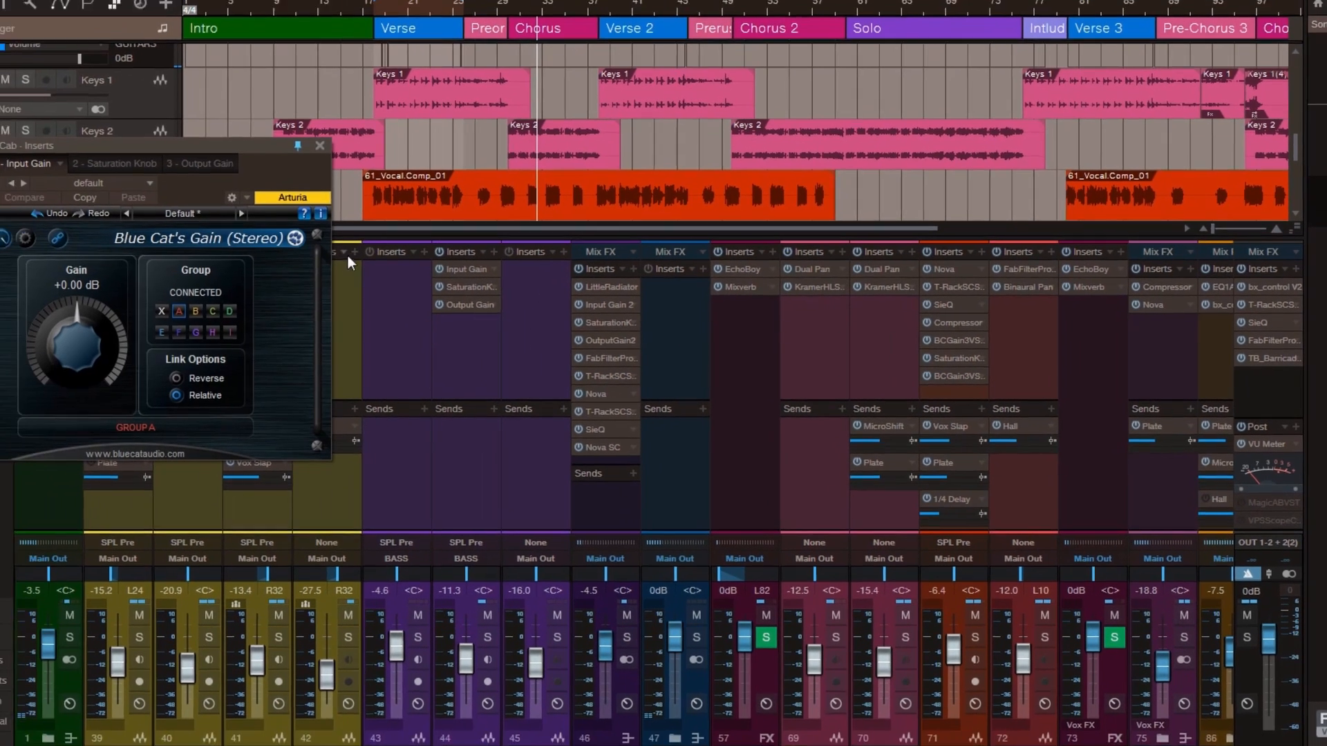
{"action": "double_click", "coordinate": [343, 276]}
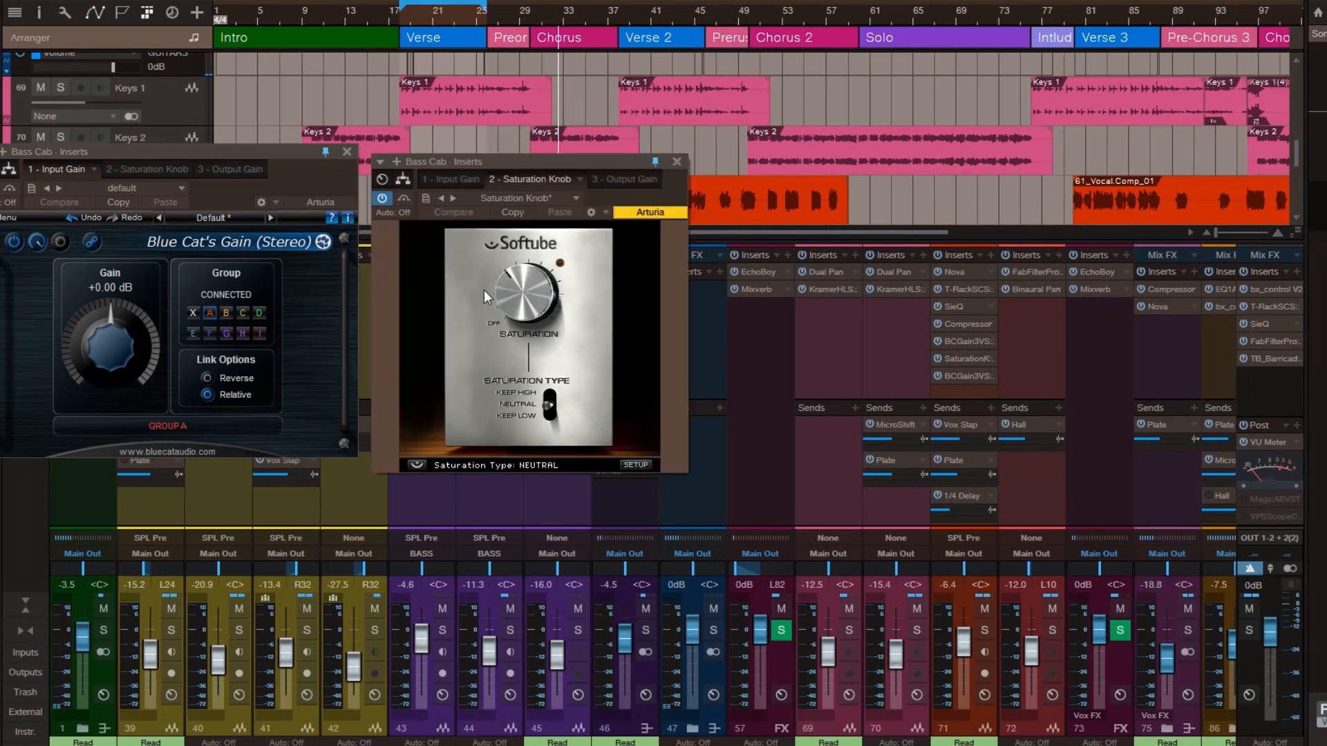
{"action": "left_click_drag", "start_coordinate": [533, 163], "coordinate": [503, 443]}
{"action": "double_click", "coordinate": [494, 307]}
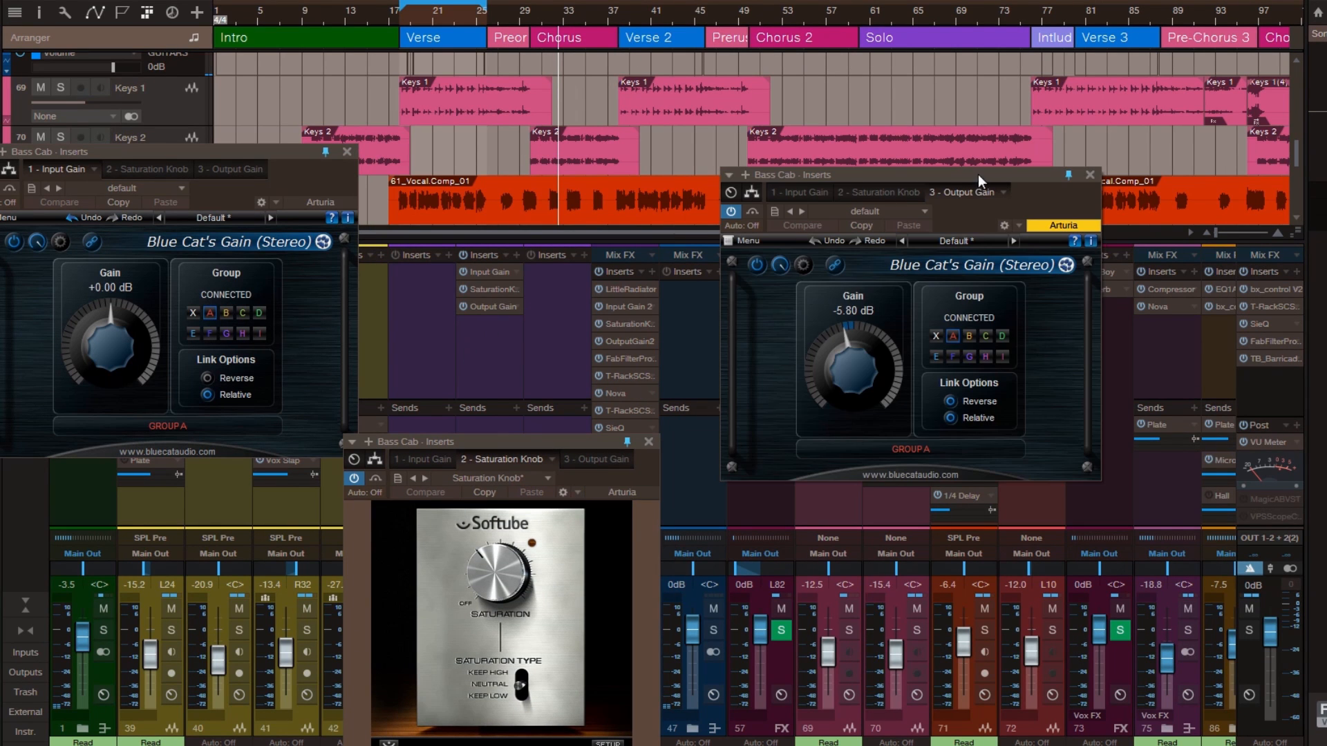
{"action": "left_click_drag", "start_coordinate": [774, 166], "coordinate": [1033, 97]}
{"action": "left_click_drag", "start_coordinate": [528, 436], "coordinate": [707, 101]}
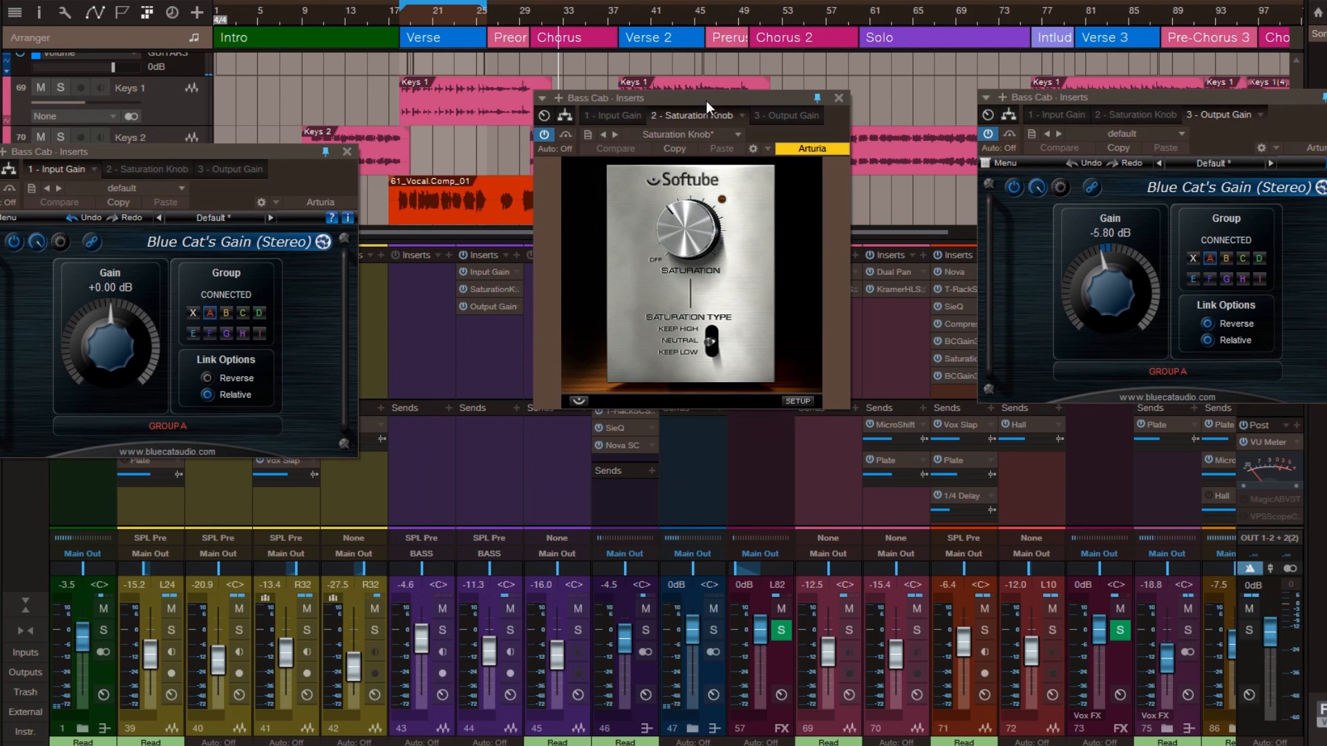
{"action": "left_click_drag", "start_coordinate": [271, 147], "coordinate": [371, 103]}
{"action": "left_click_drag", "start_coordinate": [1151, 101], "coordinate": [1072, 105]}
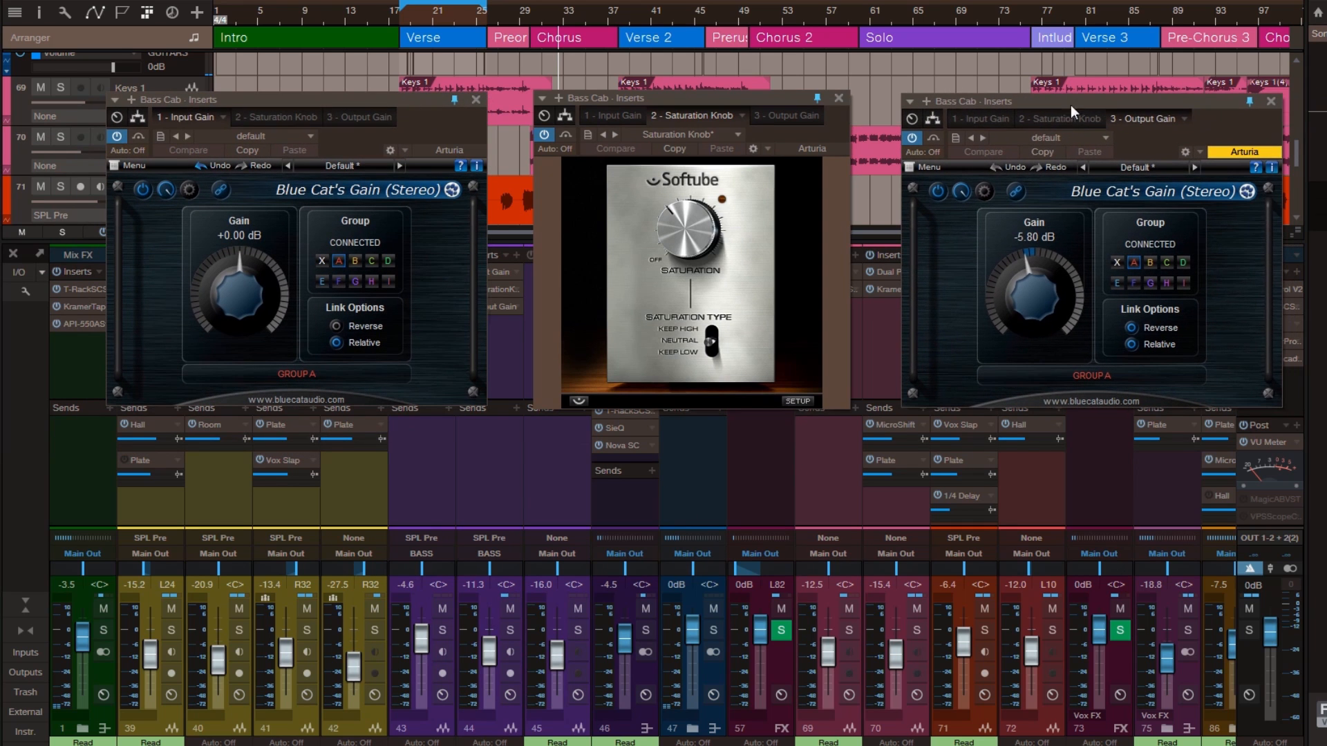
Step: Open the Bass Cab channel's macro controls beneath the three plug-in windows and show their parameter mapping list
{"action": "left_click", "coordinate": [542, 115]}
{"action": "left_click_drag", "start_coordinate": [1093, 176], "coordinate": [788, 428]}
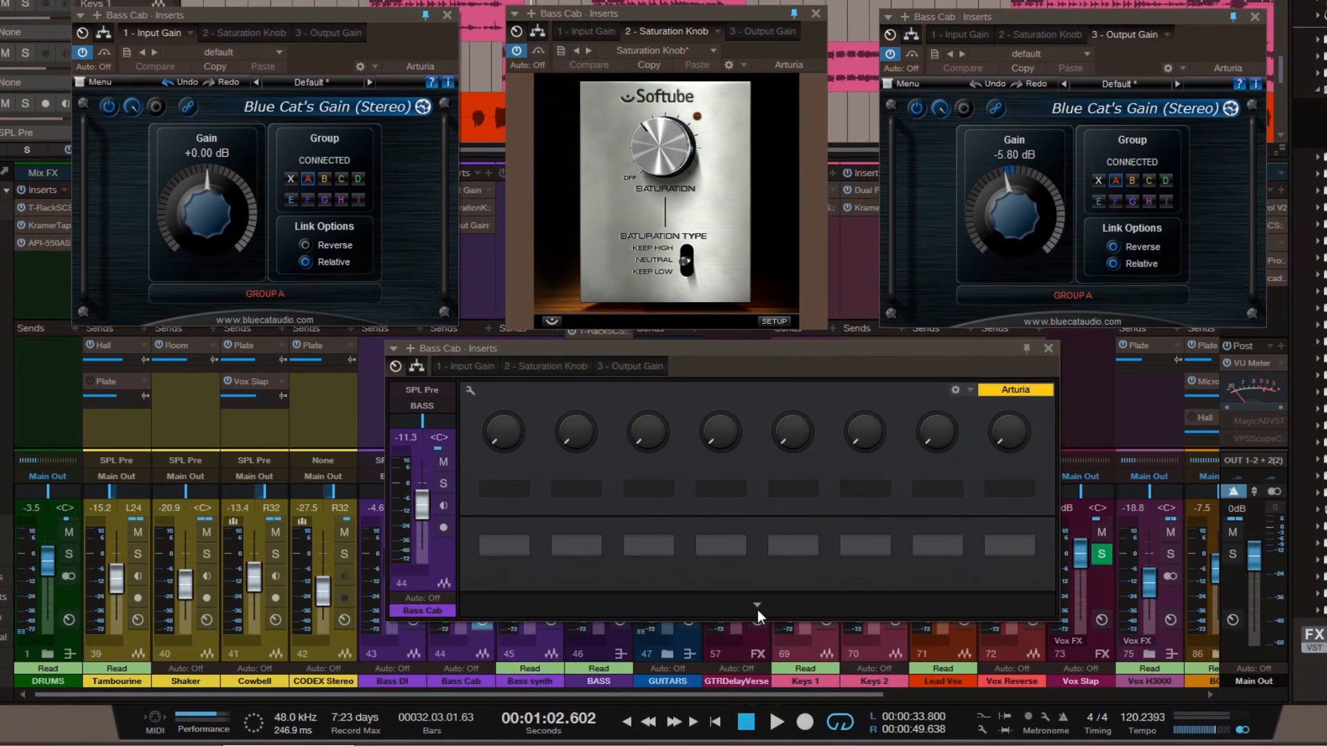
{"action": "left_click", "coordinate": [758, 610]}
{"action": "left_click", "coordinate": [755, 607]}
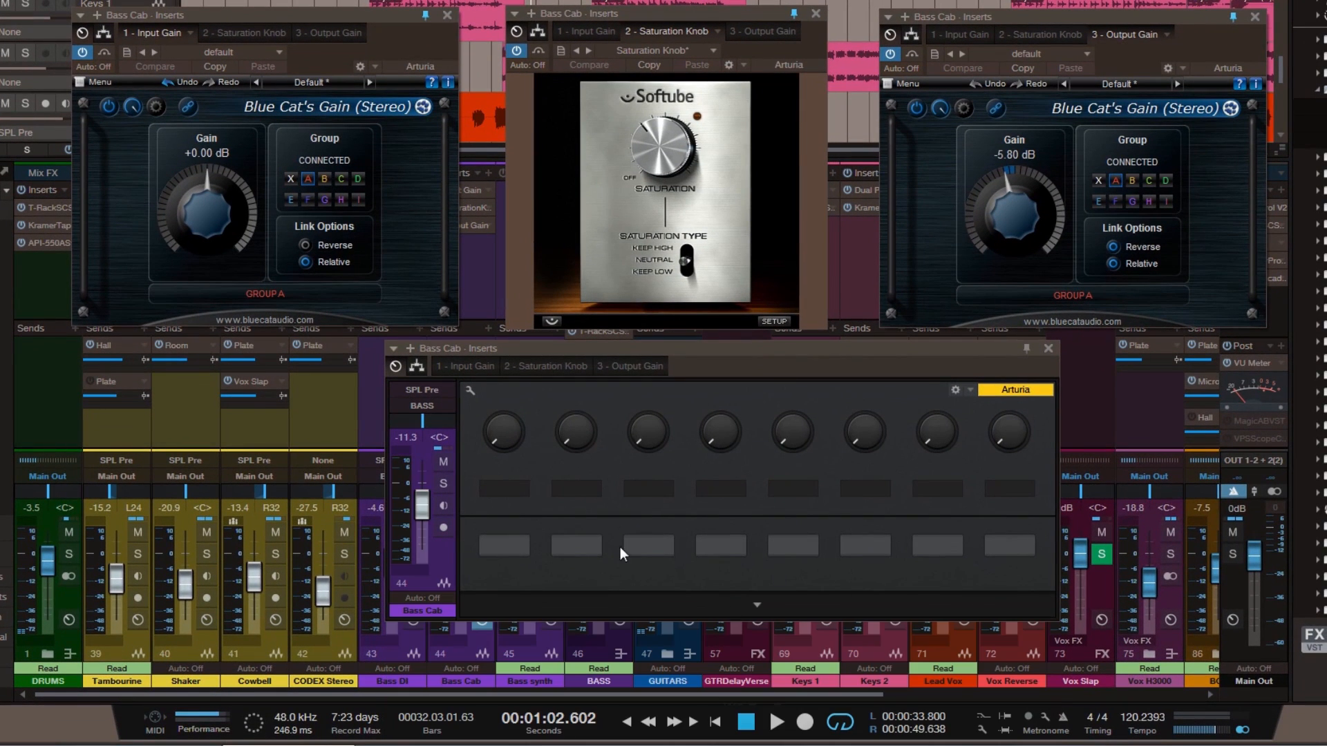
{"action": "left_click", "coordinate": [470, 392]}
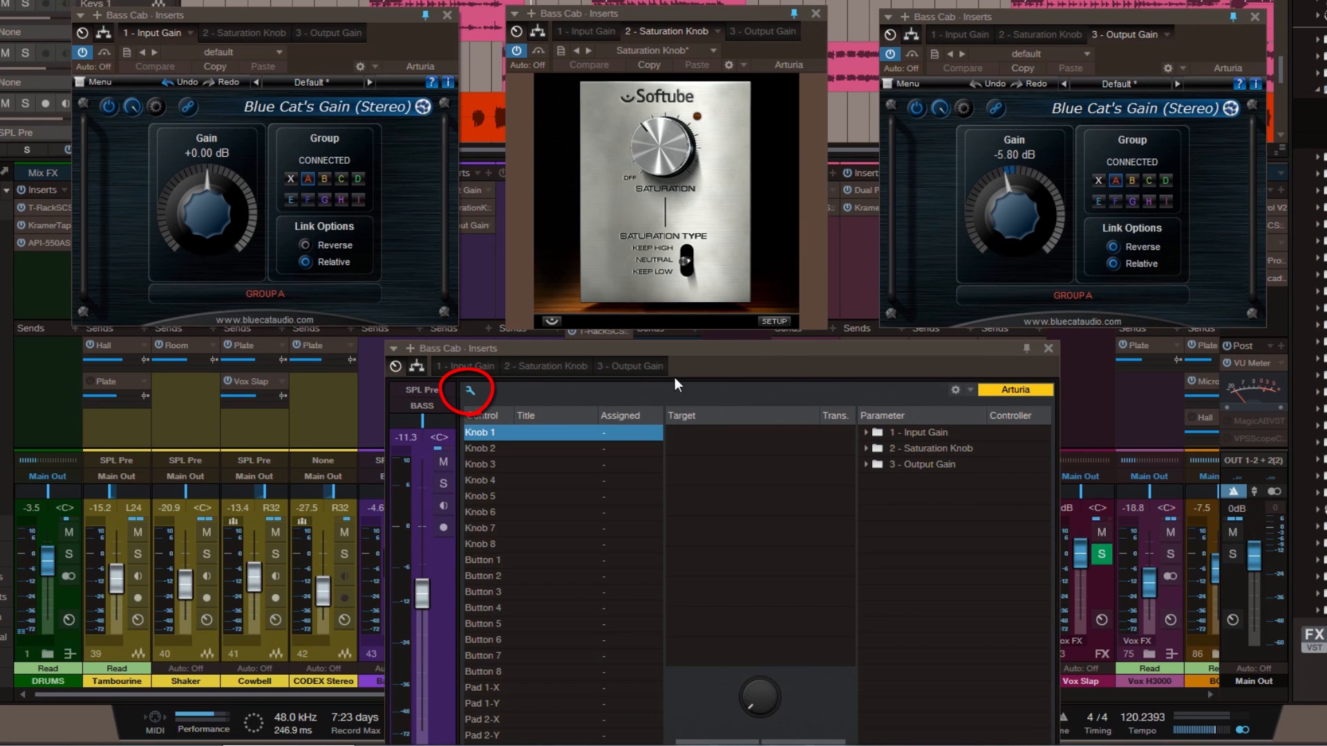
{"action": "left_click_drag", "start_coordinate": [790, 354], "coordinate": [794, 300]}
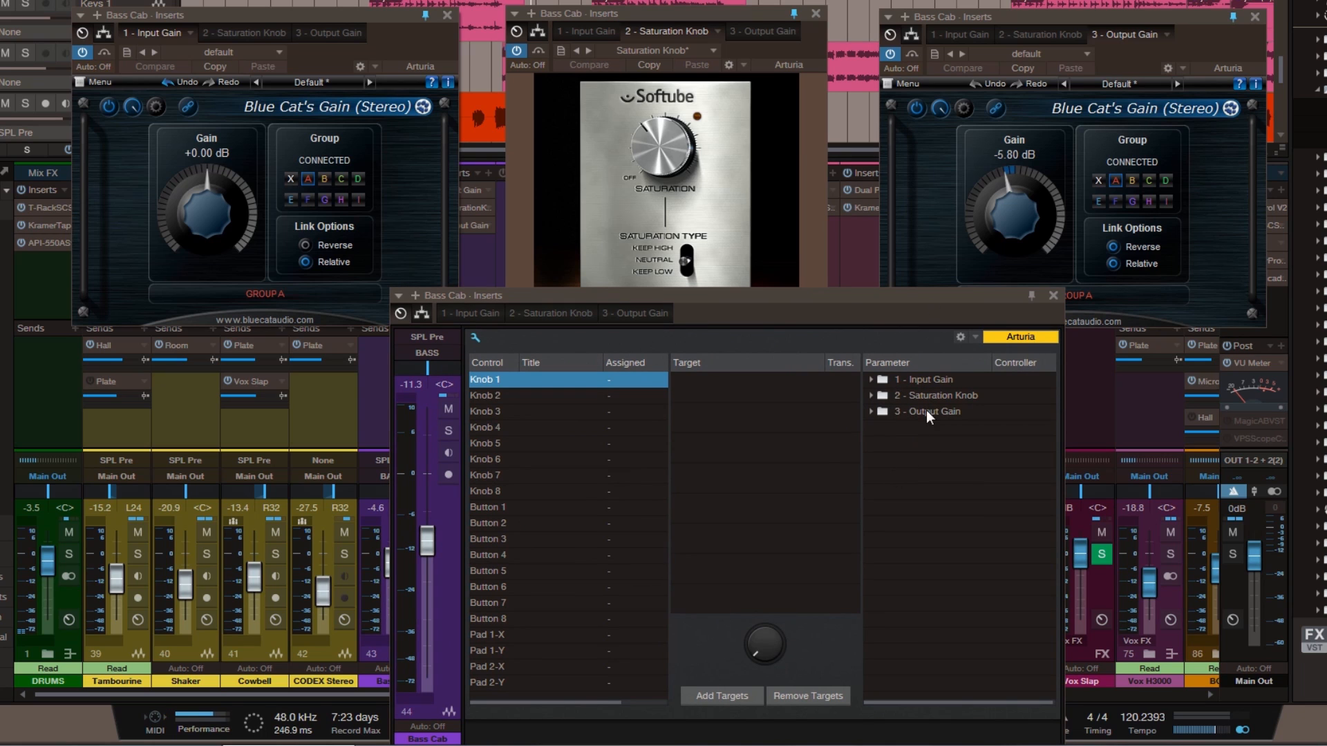
Step: Assign the Gain parameter of the Input Gain plug-in to Knob 1
{"action": "left_click", "coordinate": [873, 379]}
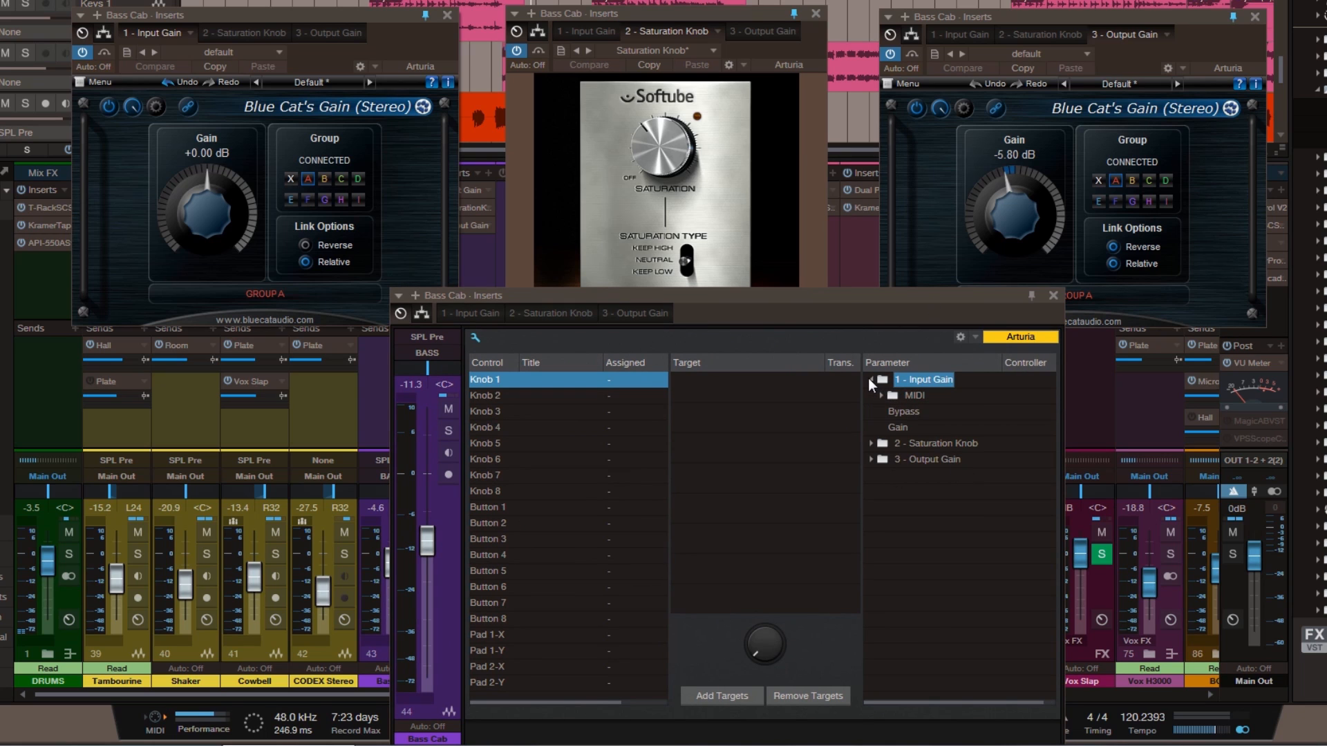
{"action": "left_click", "coordinate": [899, 429]}
{"action": "left_click_drag", "start_coordinate": [902, 429], "coordinate": [720, 387]}
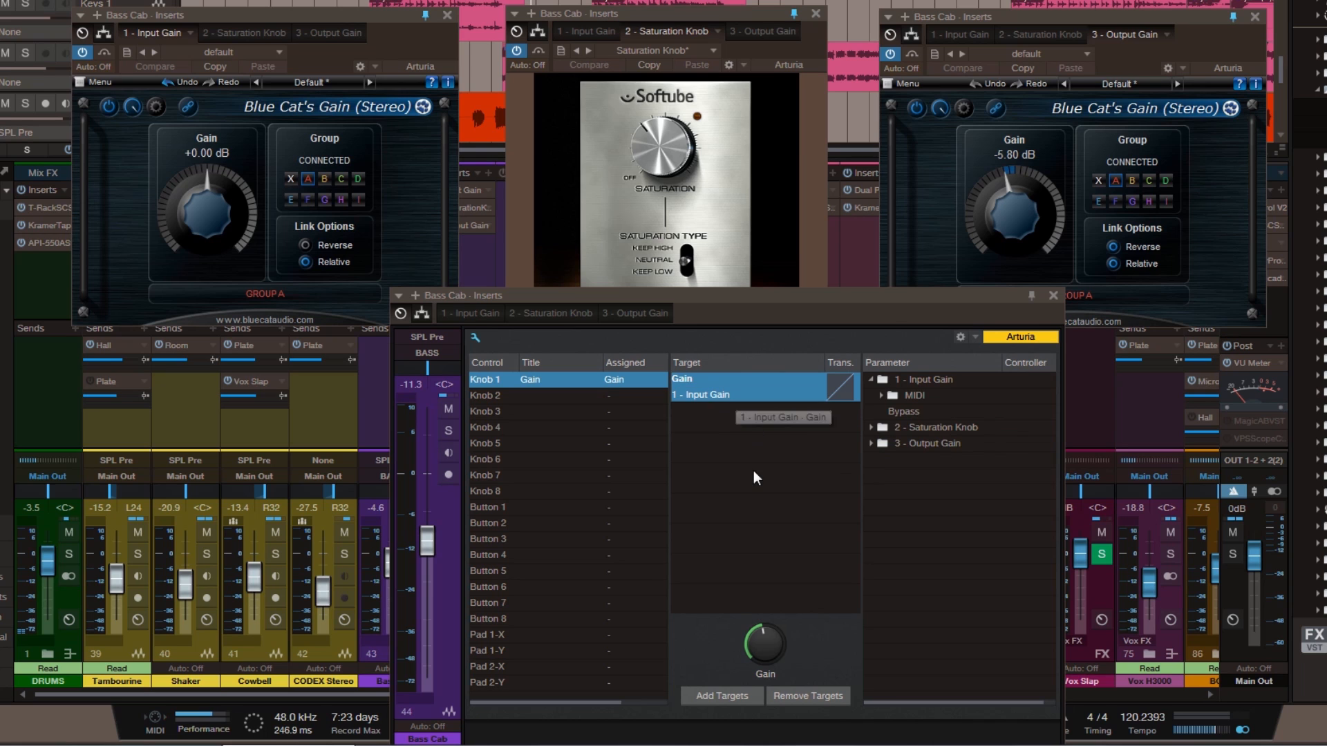
Step: Assign the Saturation Knob's Saturation parameter to Knob 2 and its Saturation Type to Knob 3
{"action": "left_click", "coordinate": [526, 396]}
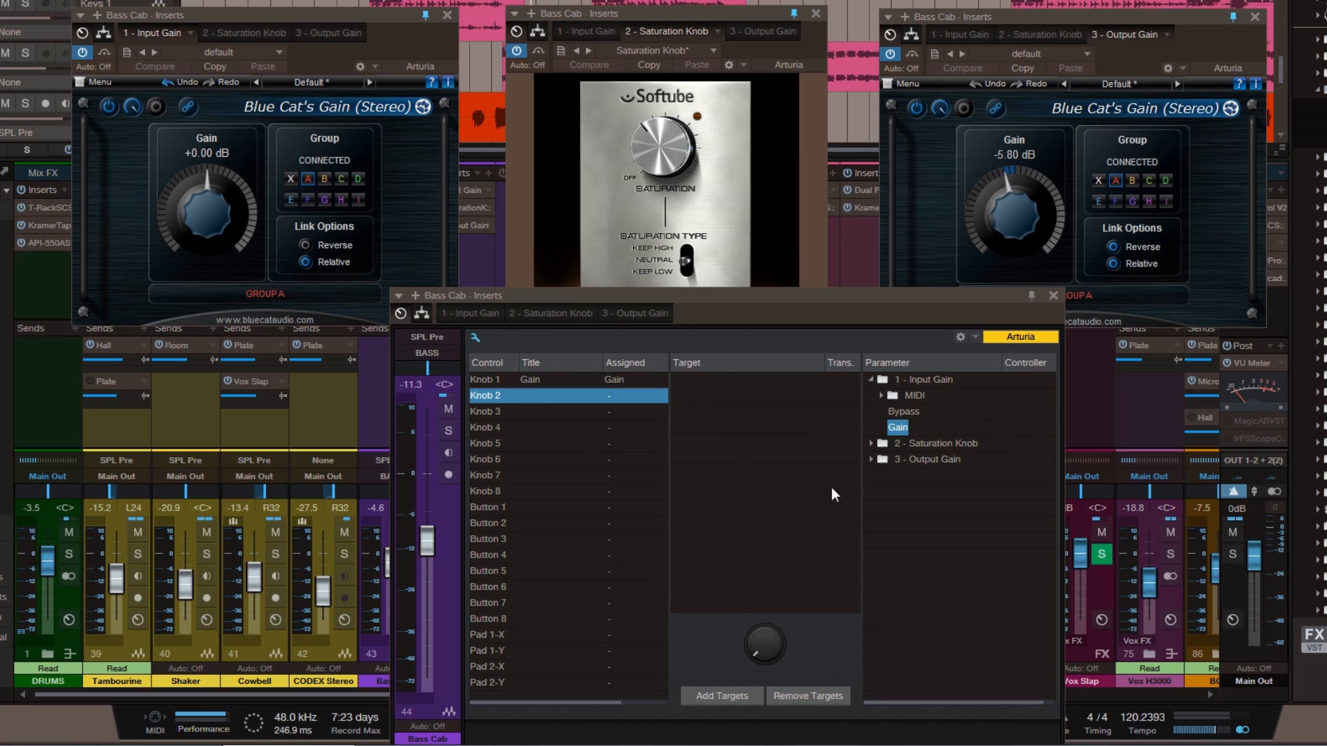
{"action": "left_click", "coordinate": [865, 444]}
{"action": "left_click_drag", "start_coordinate": [910, 460], "coordinate": [725, 396]}
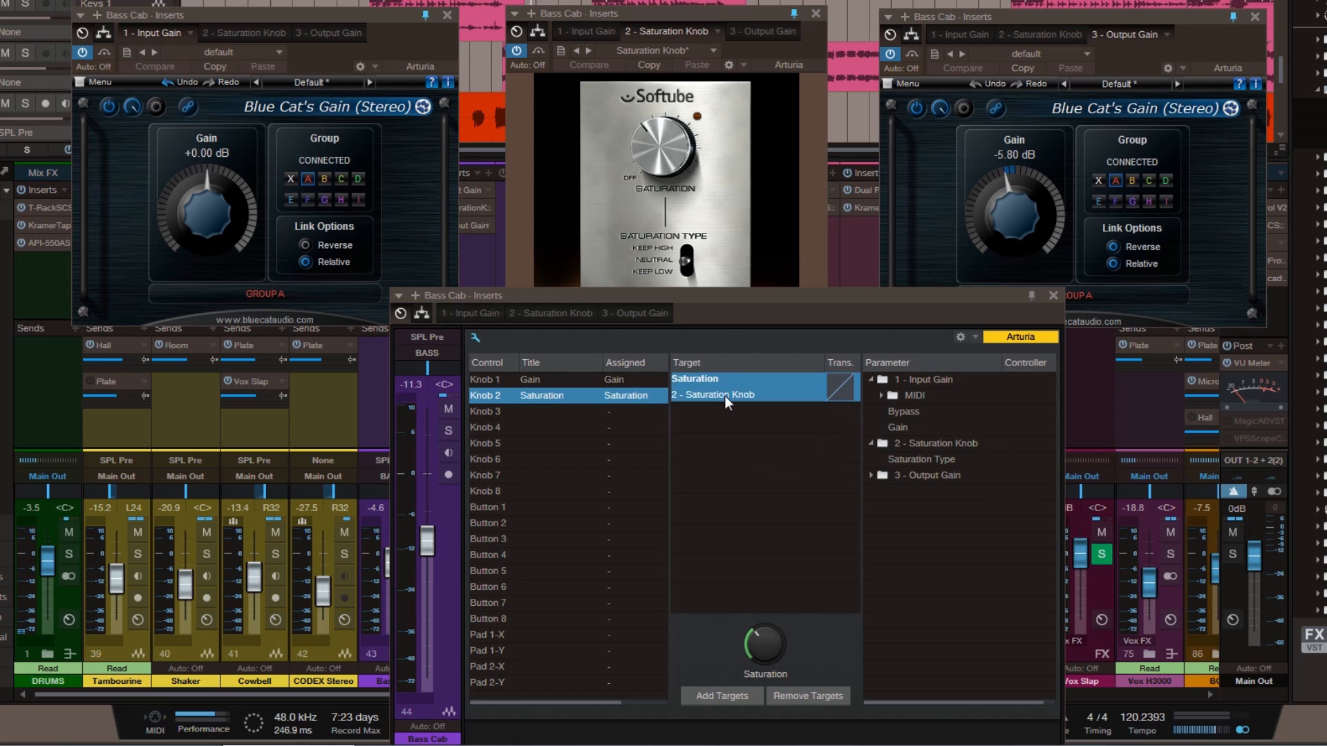
{"action": "left_click", "coordinate": [519, 412]}
{"action": "left_click_drag", "start_coordinate": [918, 475], "coordinate": [715, 404]}
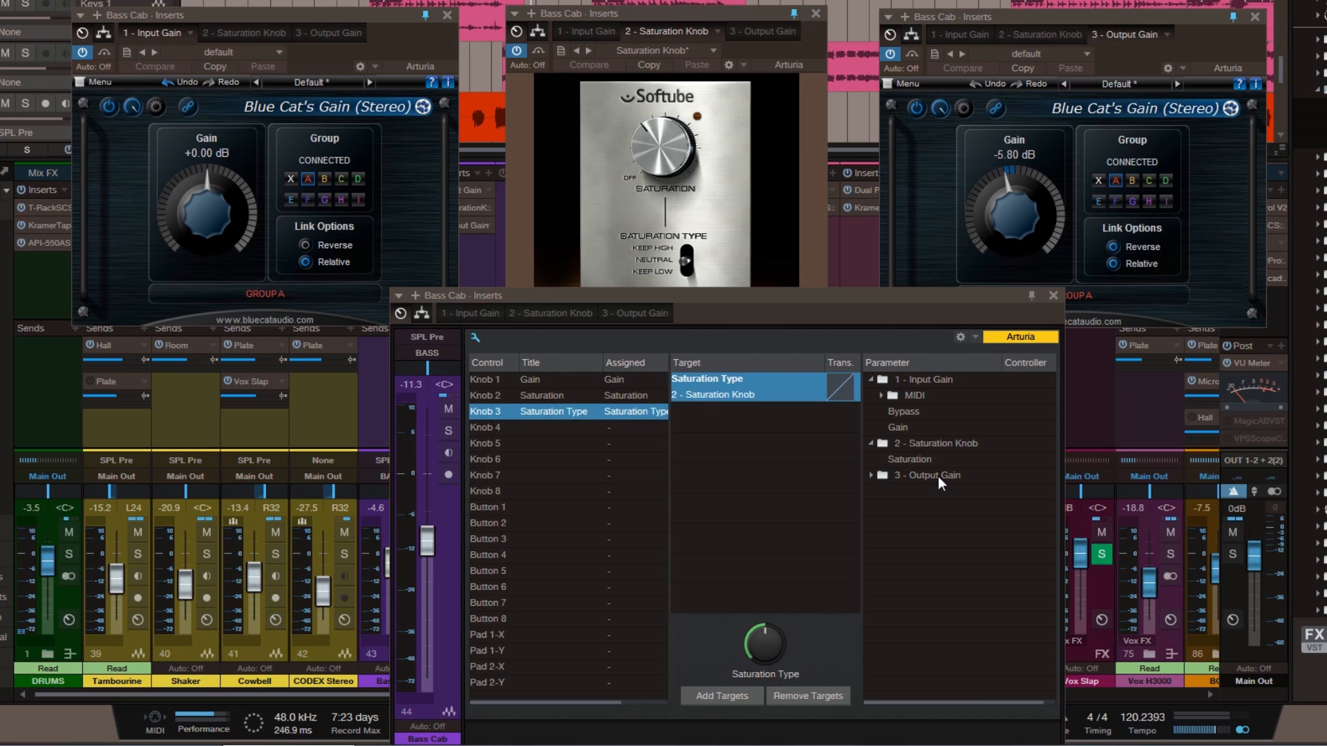
Step: Assign the Bypass parameters of Input Gain, Saturation Knob and Output Gain together to Button 1
{"action": "left_click", "coordinate": [557, 508]}
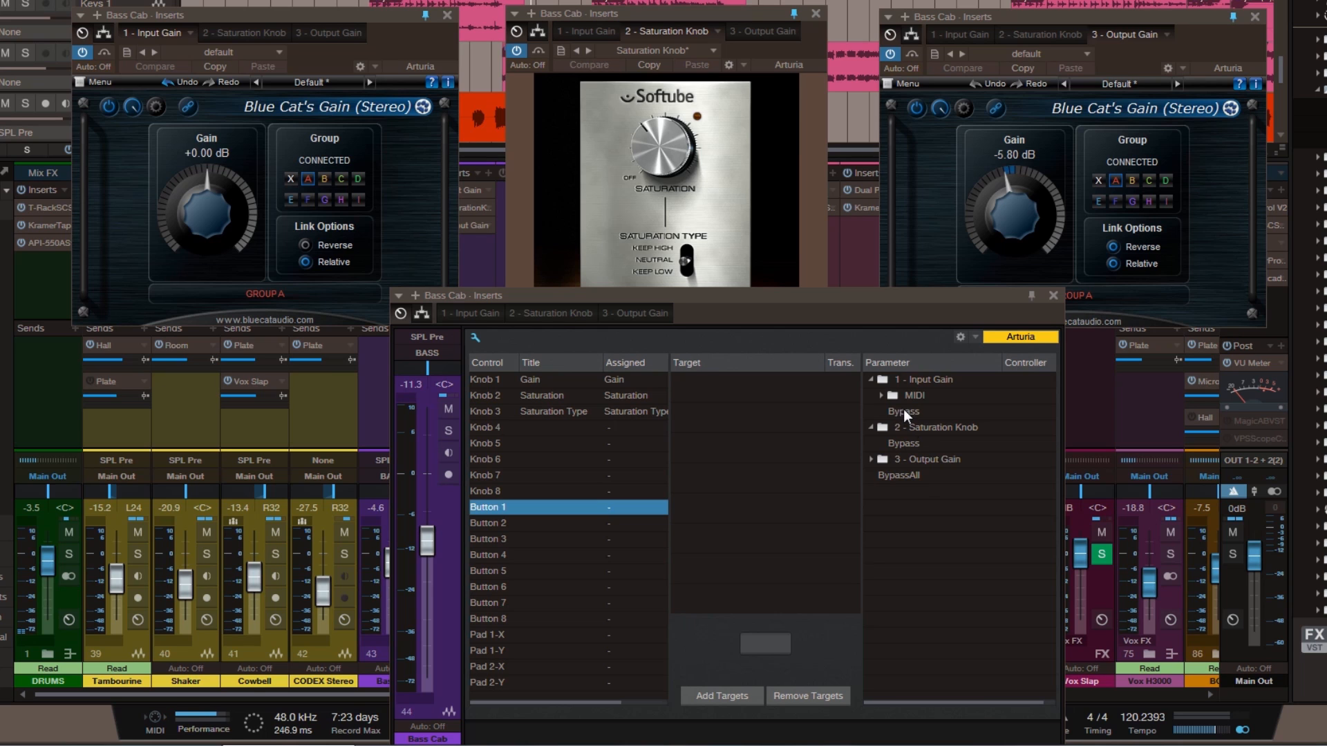
{"action": "left_click_drag", "start_coordinate": [909, 413], "coordinate": [550, 508]}
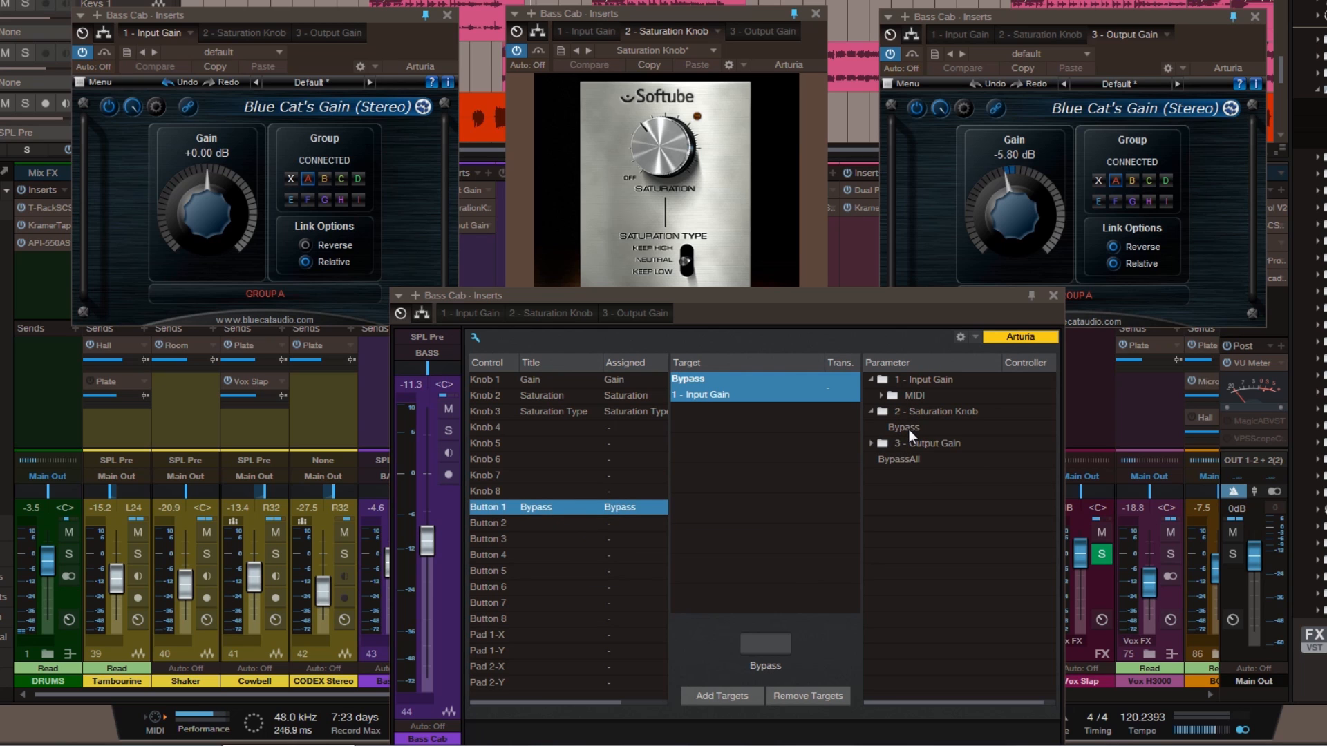
{"action": "left_click_drag", "start_coordinate": [910, 429], "coordinate": [696, 420]}
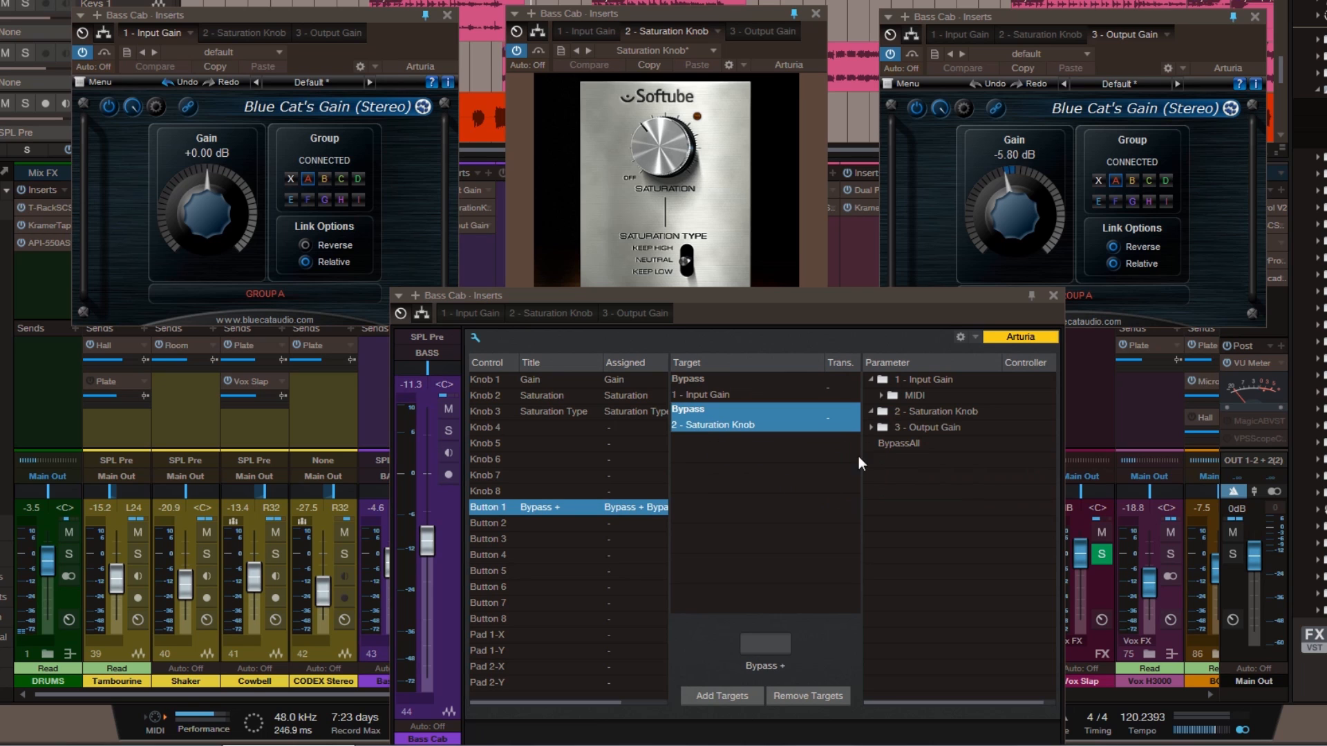
{"action": "left_click", "coordinate": [872, 427]}
{"action": "left_click_drag", "start_coordinate": [902, 462], "coordinate": [706, 454]}
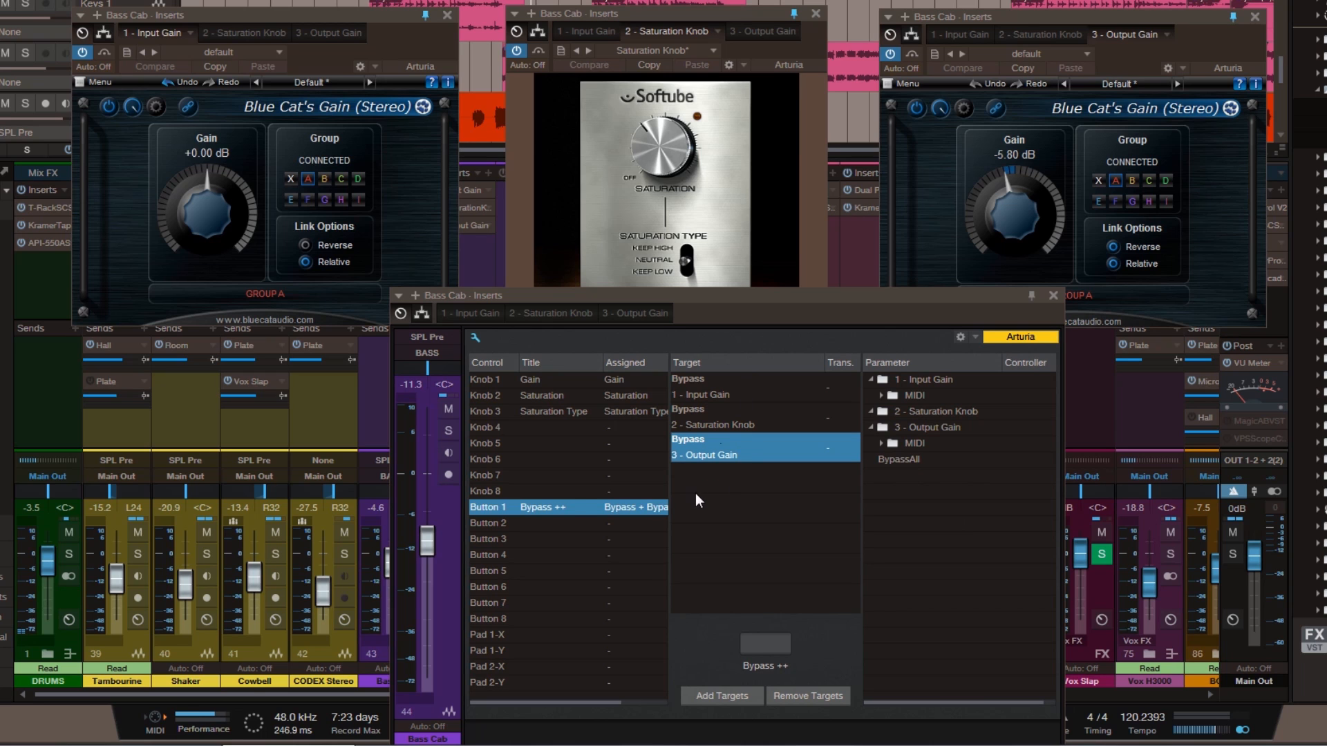
Step: Rename the Button 1 control as Bypass All and the Knob 1 control as Input Gain
{"action": "double_click", "coordinate": [562, 506]}
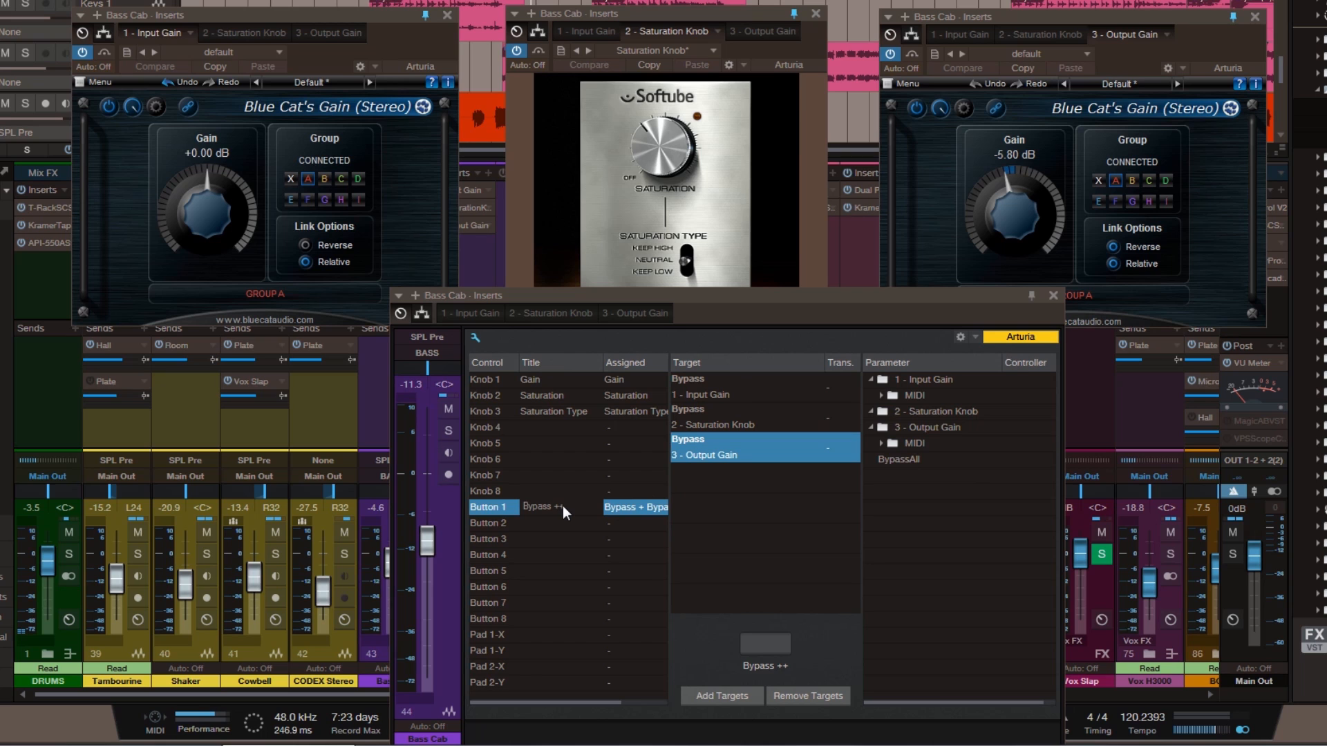
{"action": "type", "text": "Bypass All"}
{"action": "key", "text": "Return"}
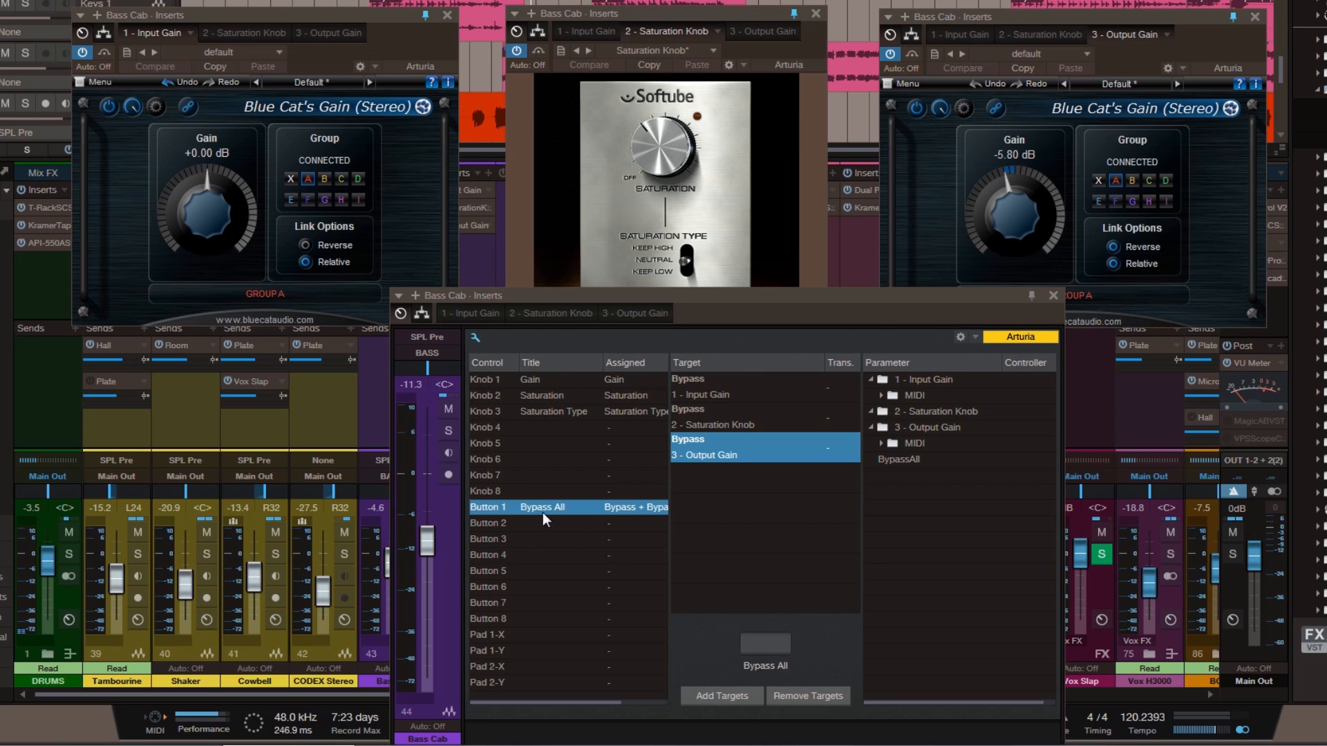
{"action": "double_click", "coordinate": [551, 384]}
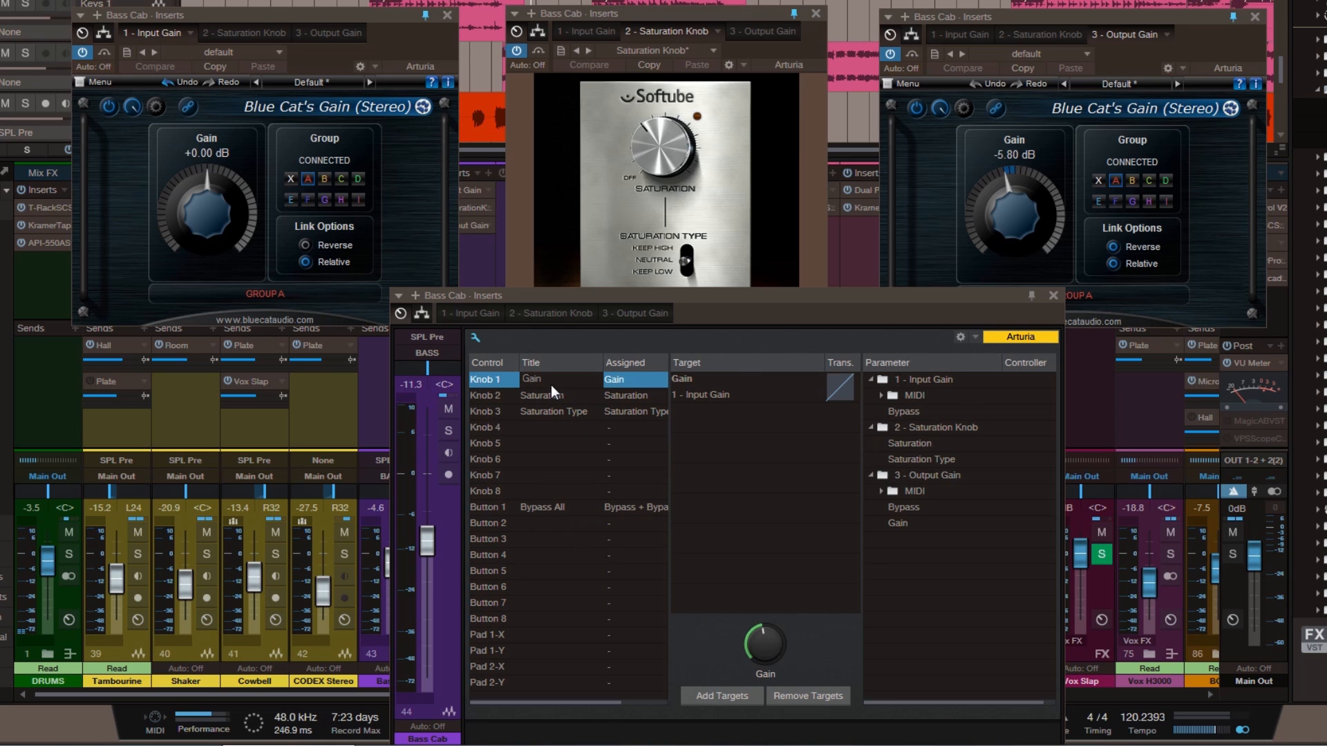
{"action": "type", "text": "Input"}
{"action": "key", "text": "Return"}
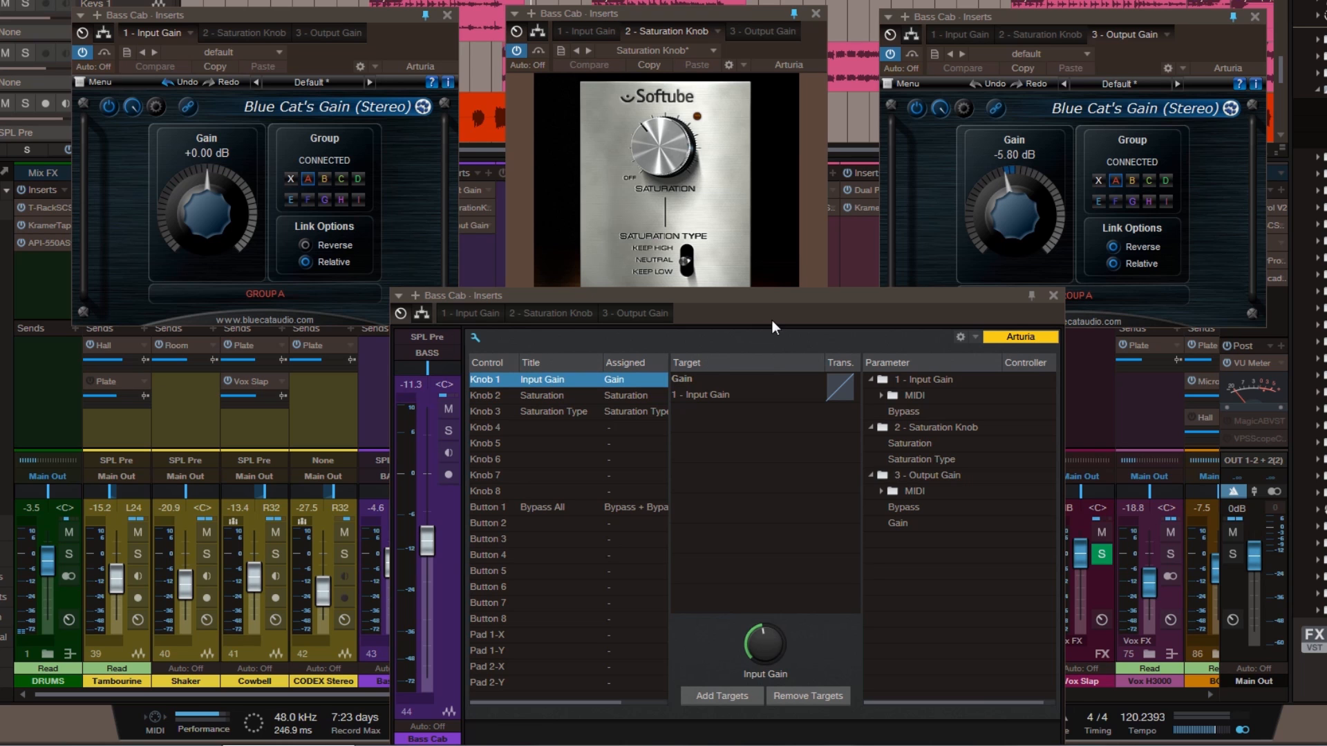
Step: Return from the mapping list to the macro knobs and place their window below the plug-ins
{"action": "left_click_drag", "start_coordinate": [773, 328], "coordinate": [790, 279]}
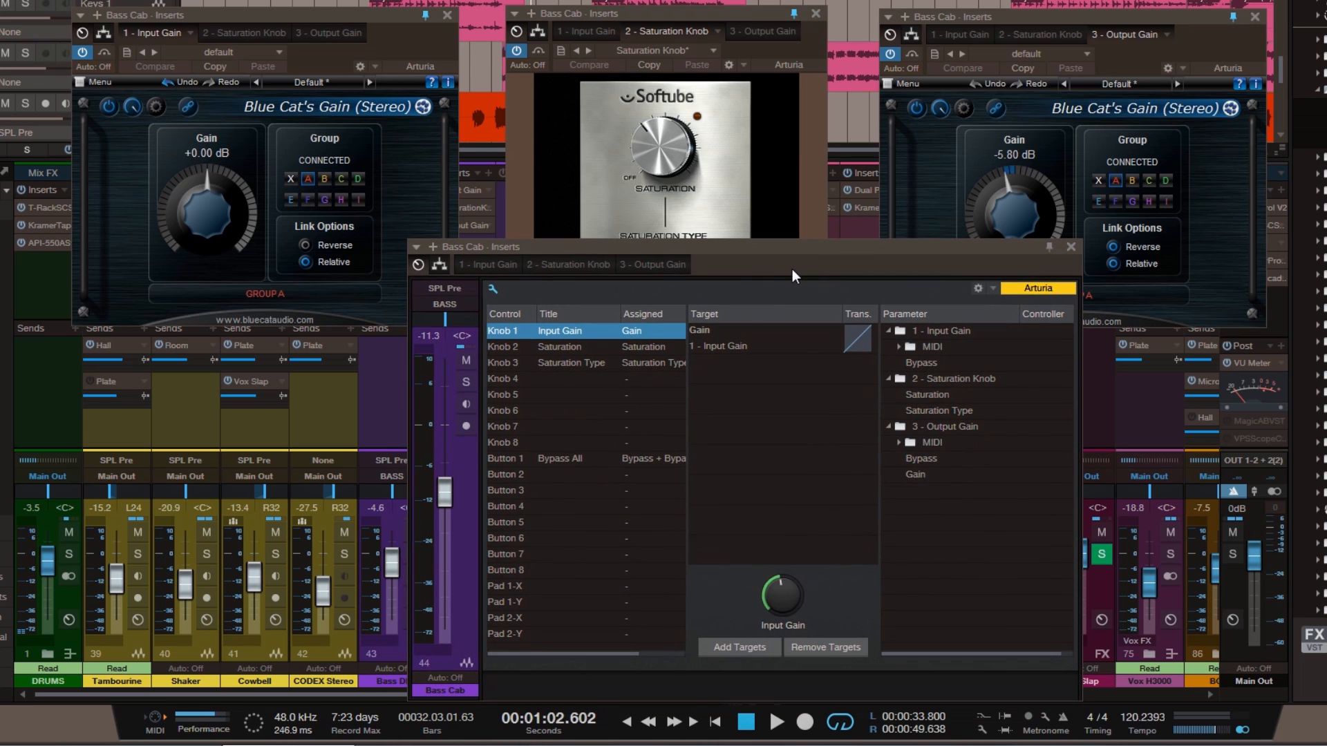
{"action": "left_click", "coordinate": [496, 288]}
{"action": "left_click_drag", "start_coordinate": [828, 246], "coordinate": [766, 344]}
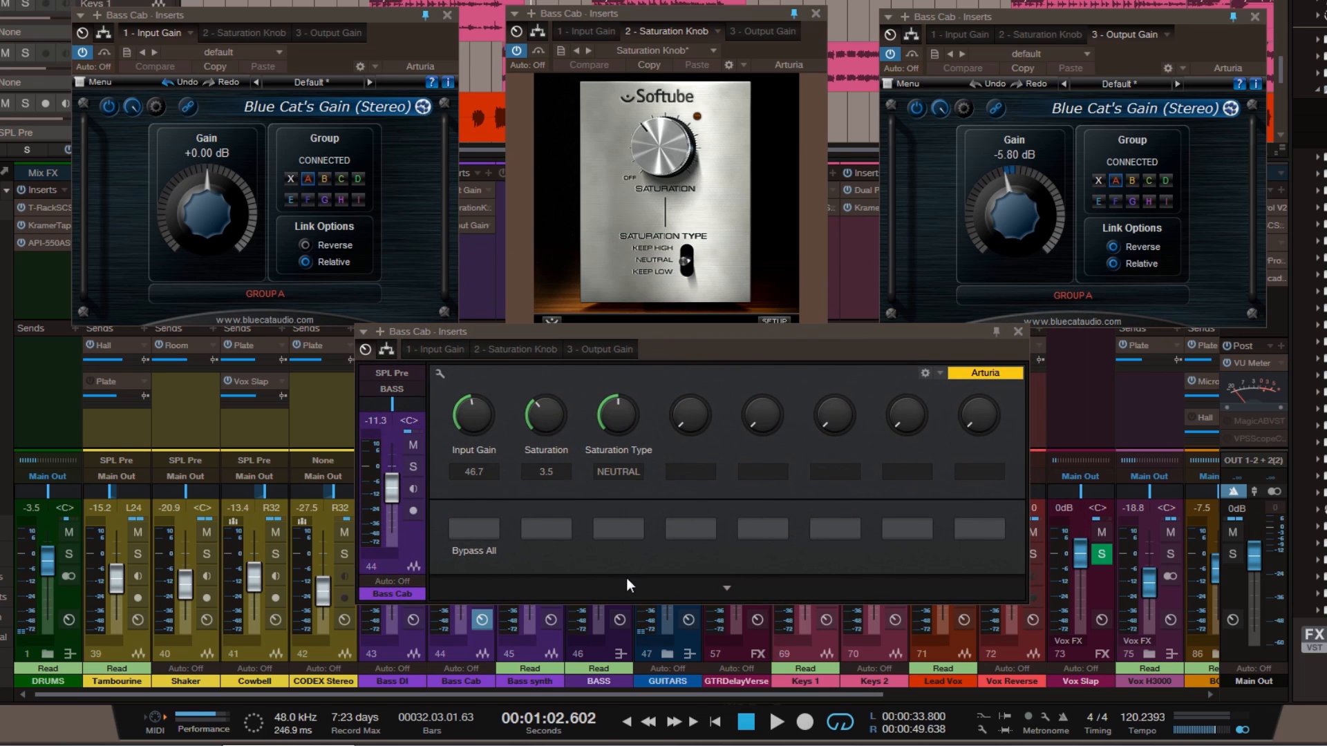
Step: Try out the Input Gain macro knob and the Bypass All button, and reset the Input Gain plug-in to 0 dB
{"action": "left_click_drag", "start_coordinate": [468, 416], "coordinate": [596, 404]}
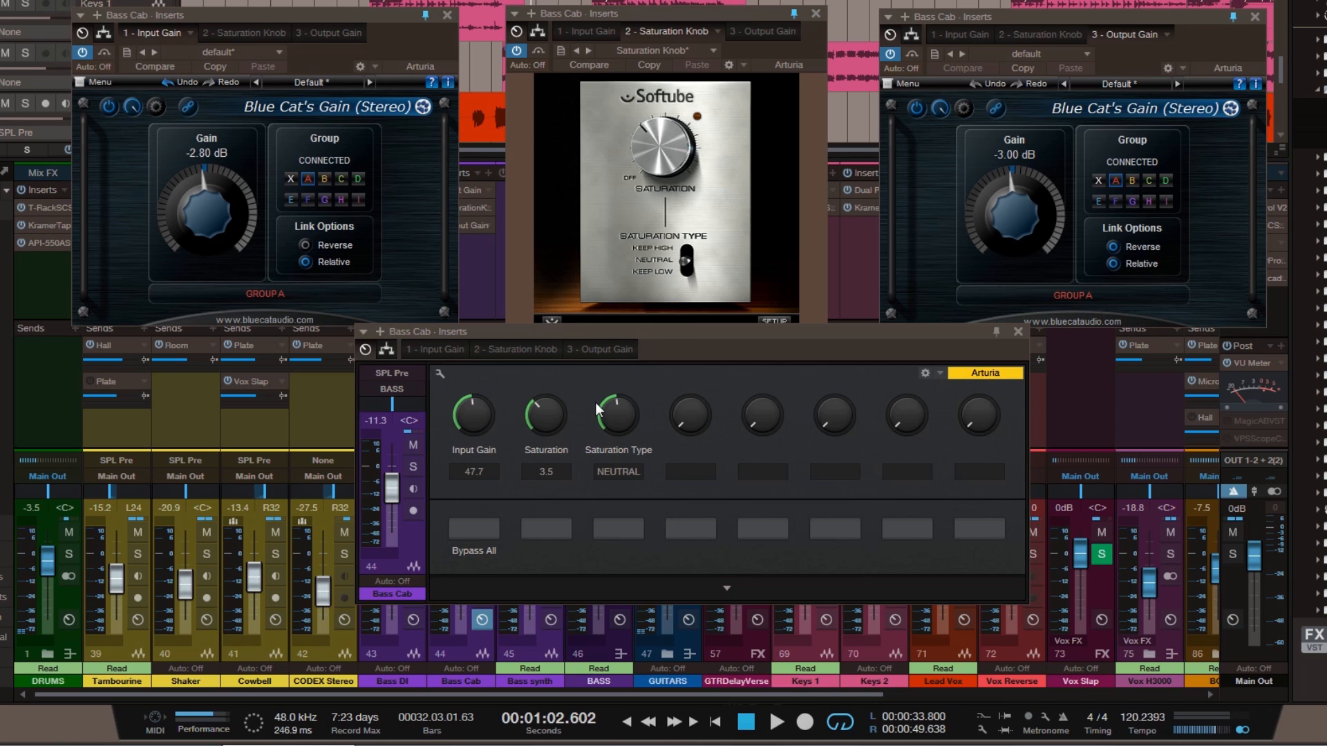
{"action": "left_click_drag", "start_coordinate": [815, 346], "coordinate": [823, 364]}
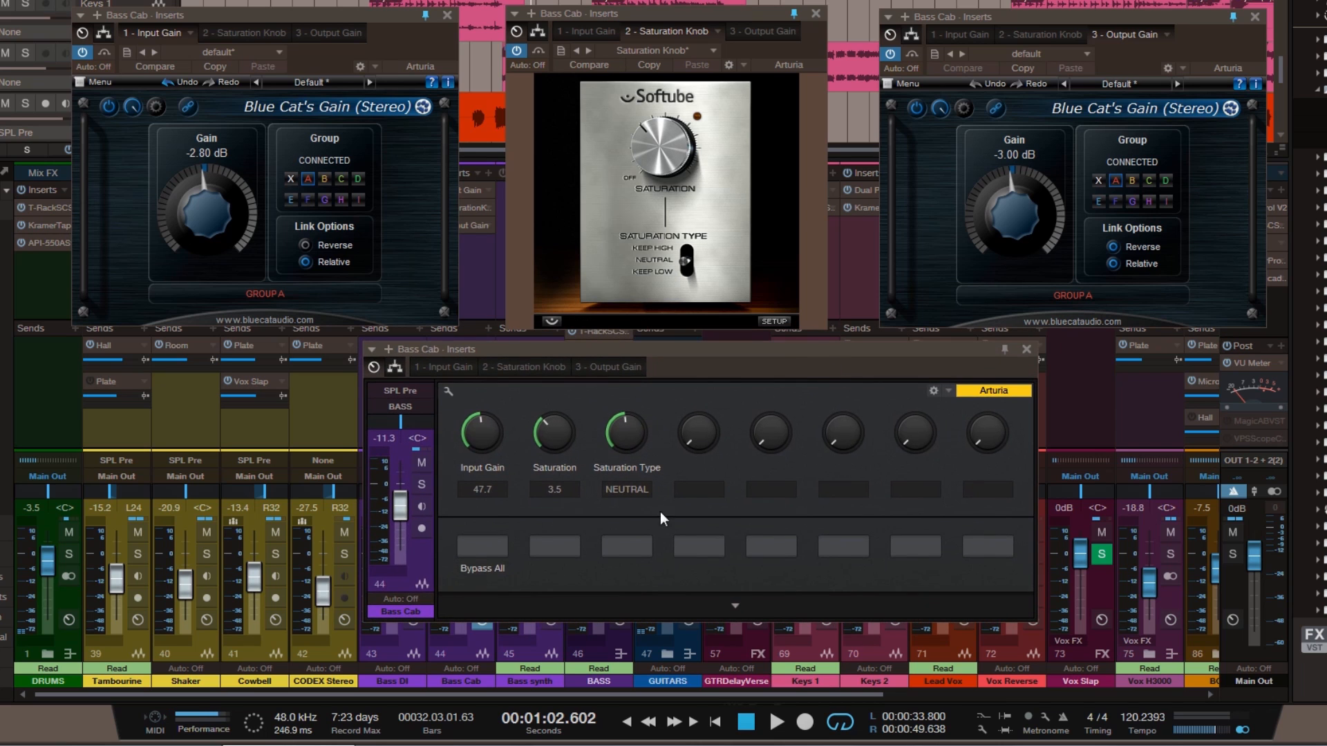
{"action": "left_click", "coordinate": [484, 542]}
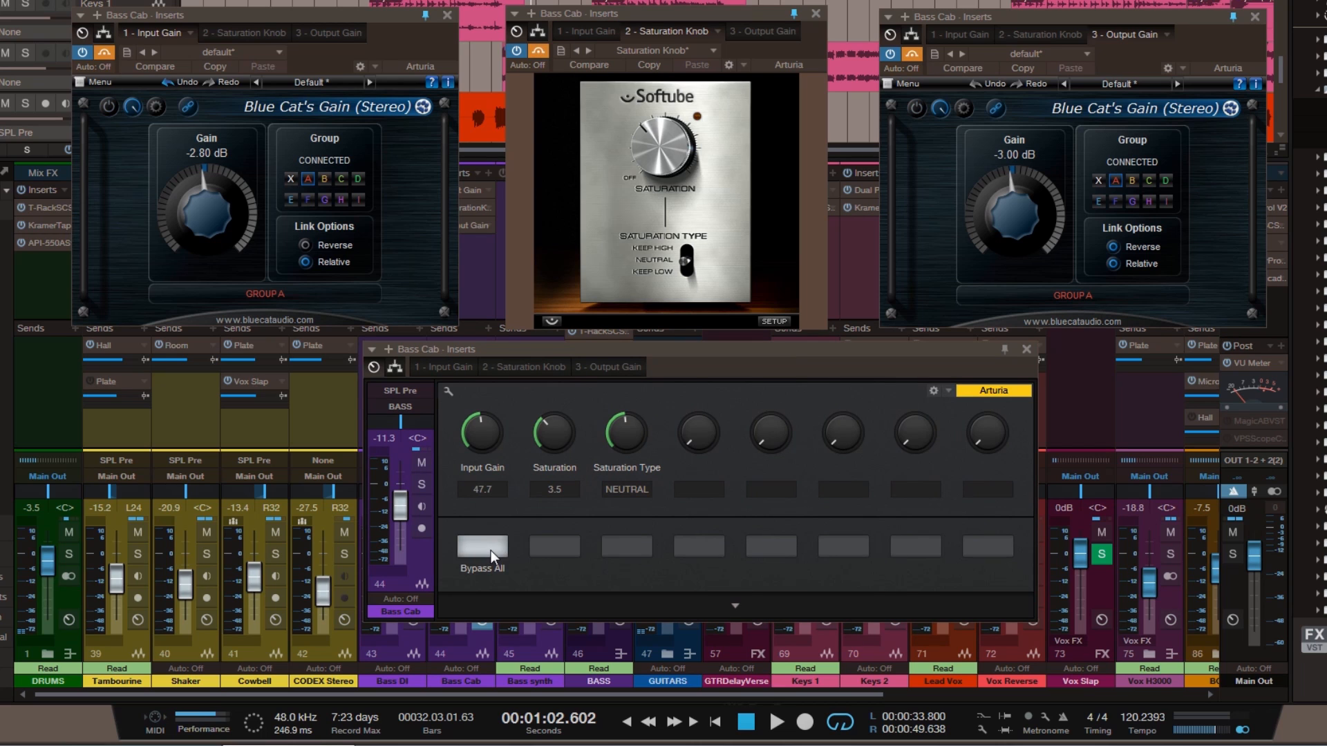
{"action": "left_click", "coordinate": [490, 550]}
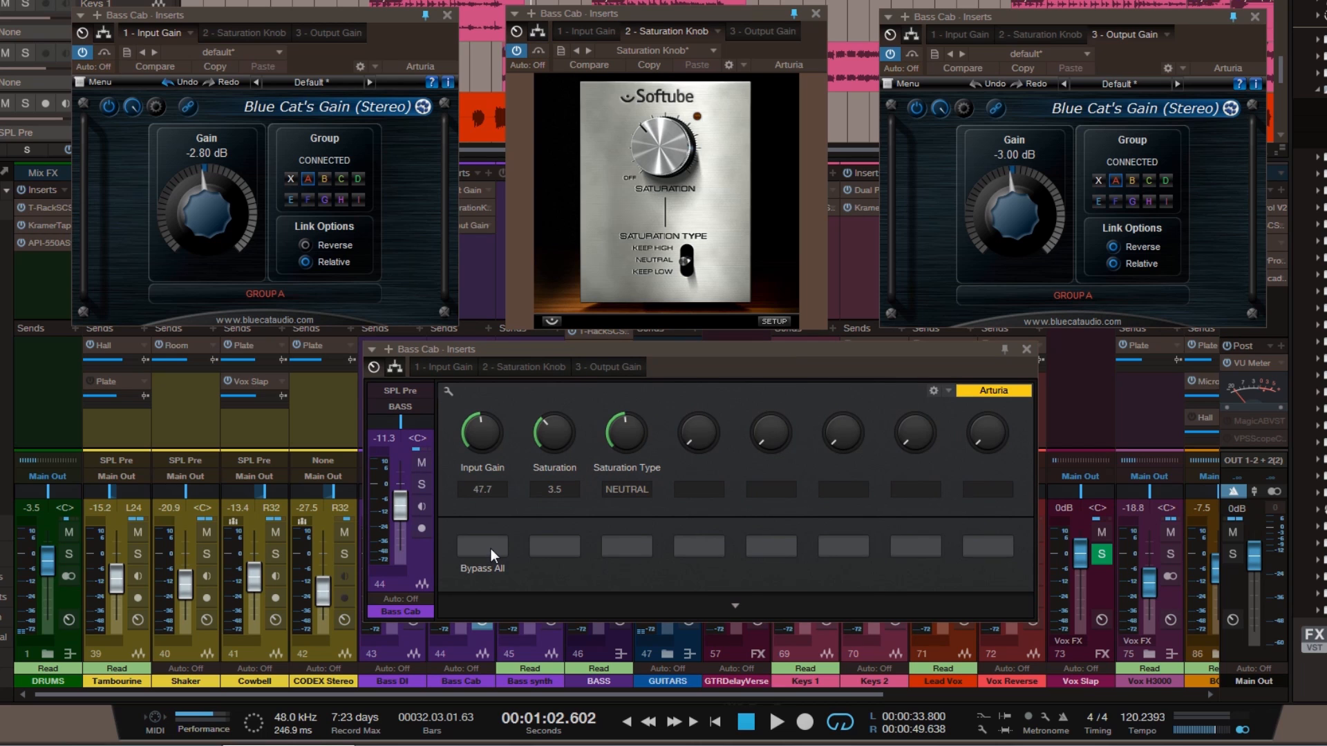
{"action": "double_click", "coordinate": [206, 235]}
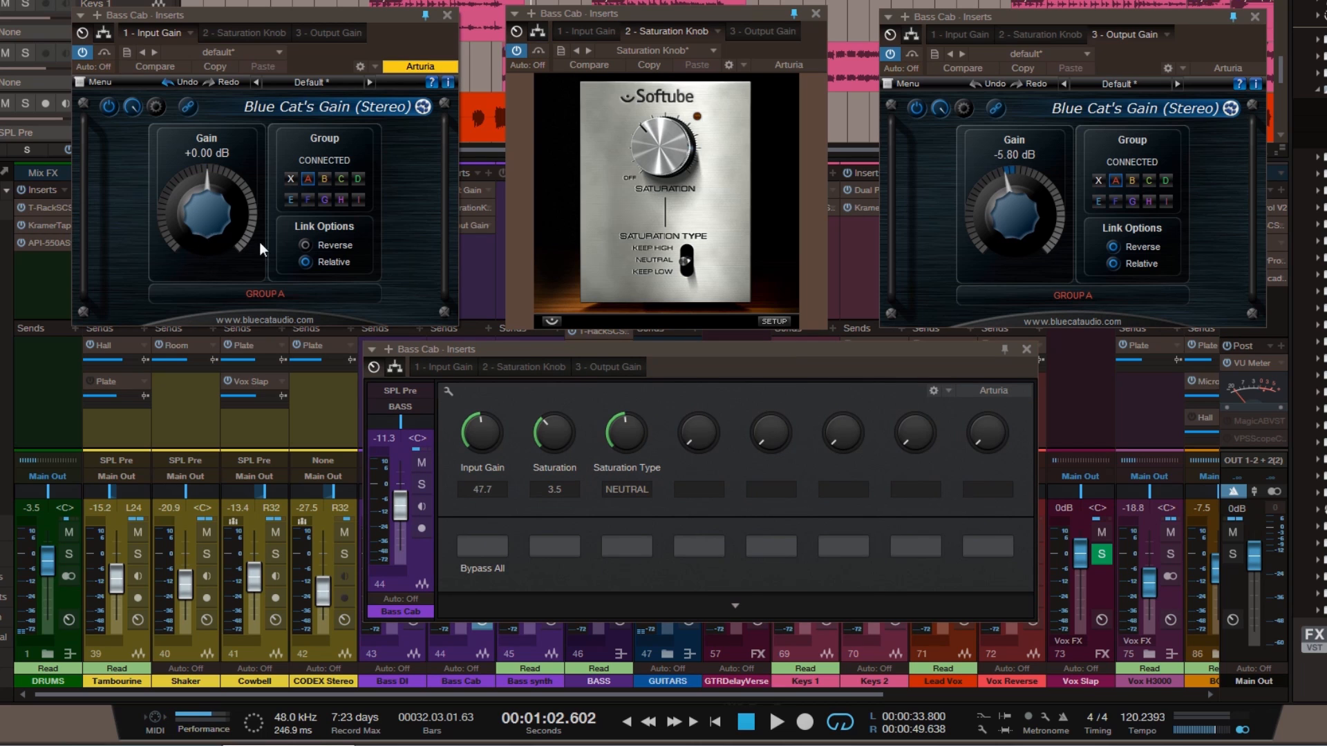
Step: Close the Bass Cab's macro control window and its three open plug-in windows
{"action": "left_click", "coordinate": [1026, 349]}
{"action": "left_click", "coordinate": [816, 13]}
{"action": "left_click", "coordinate": [1253, 17]}
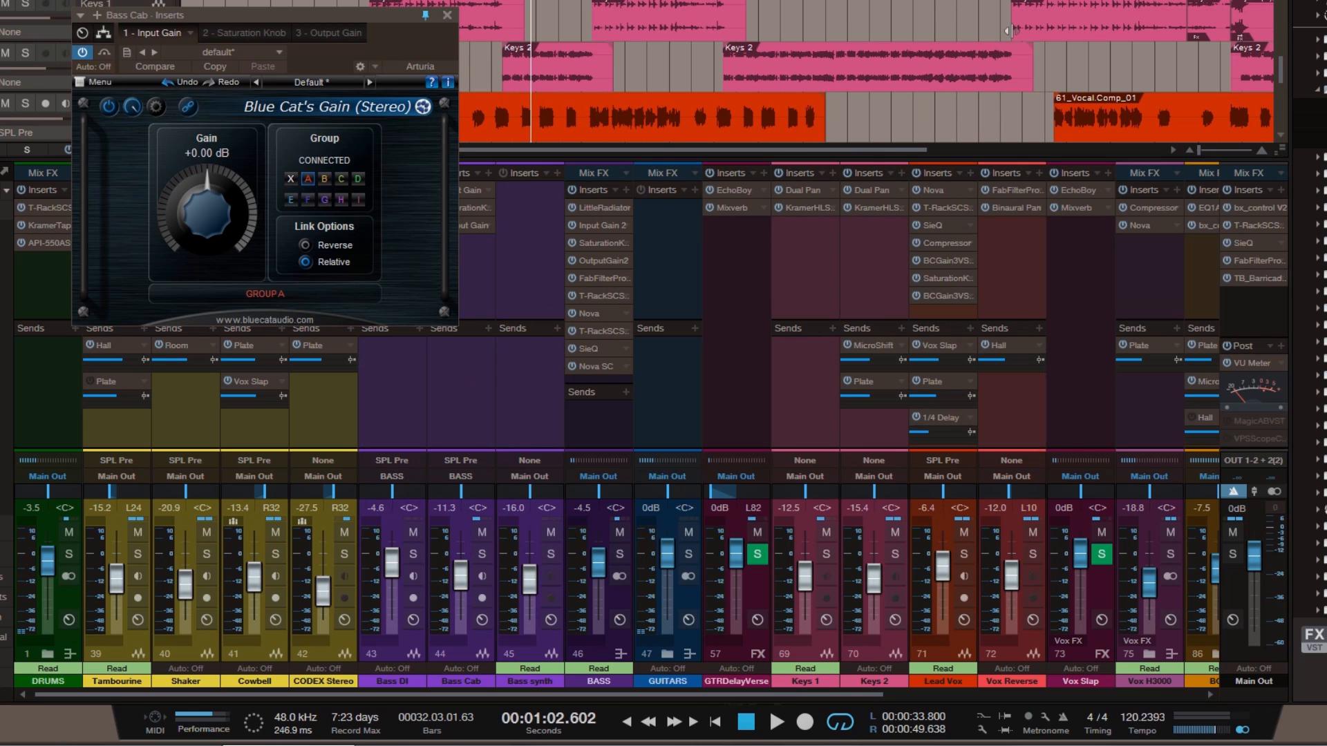
{"action": "left_click", "coordinate": [447, 16]}
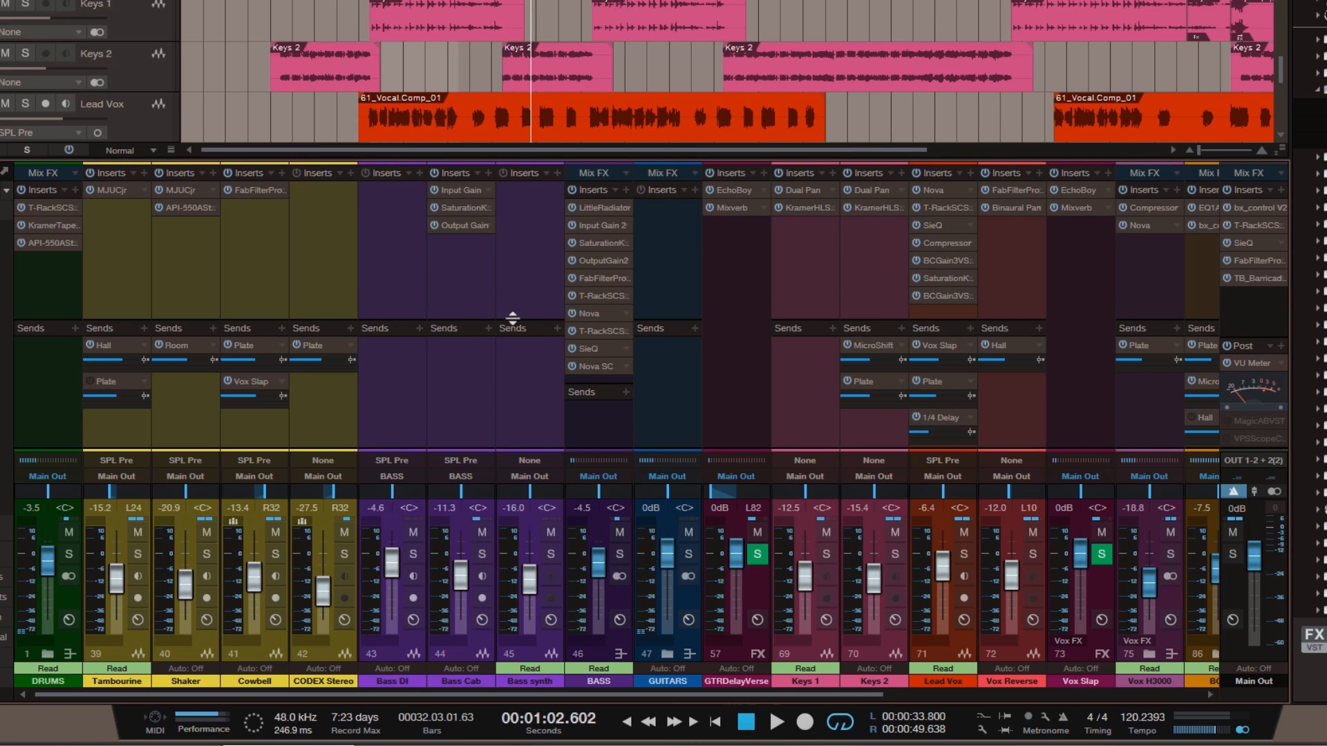
Step: Store the Bass Cab's inserts as an FX chain preset named Blue Saturation
{"action": "left_click", "coordinate": [480, 173]}
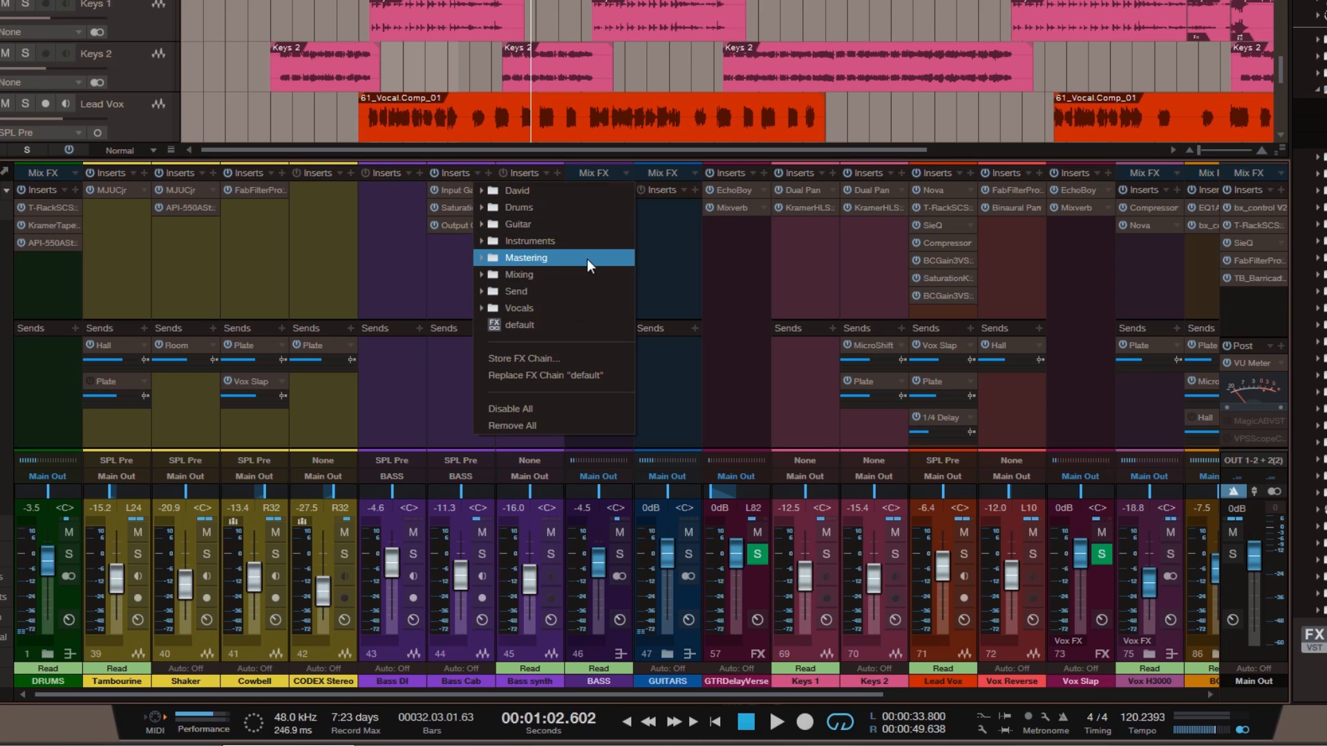
{"action": "left_click", "coordinate": [552, 358]}
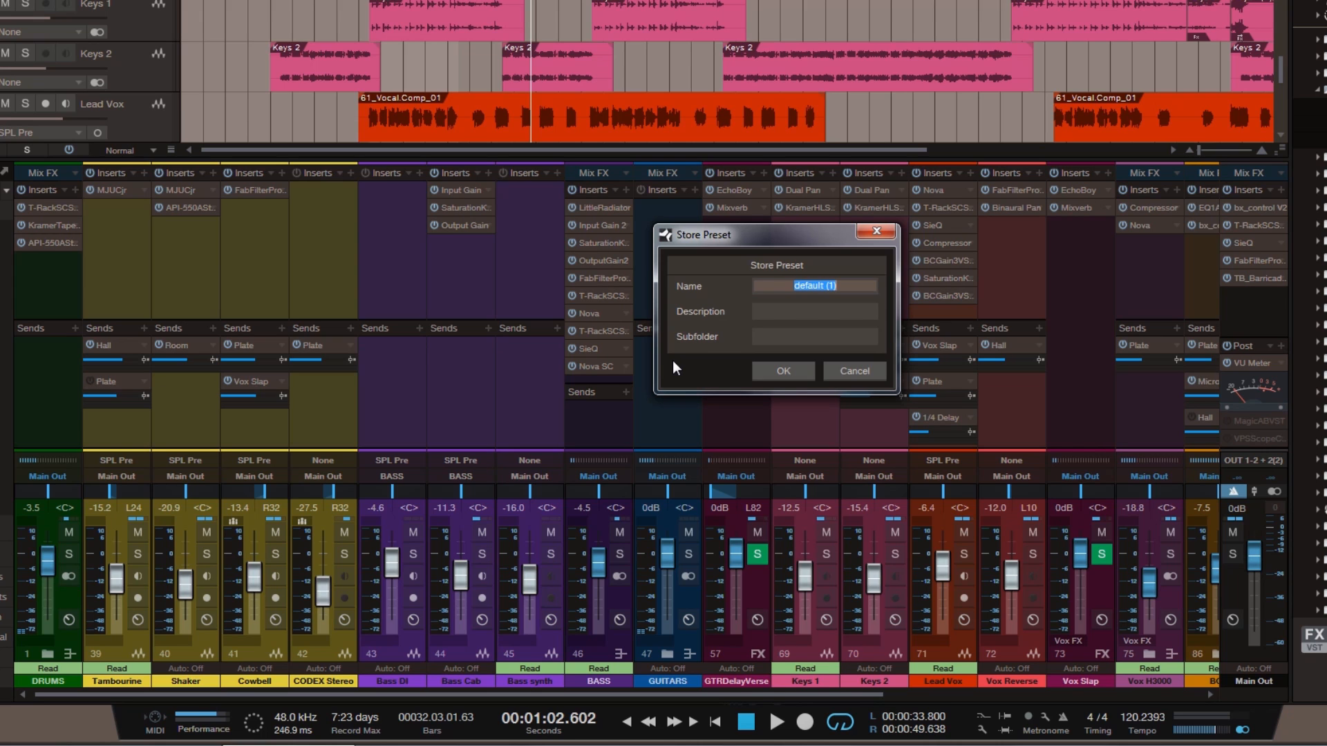
{"action": "type", "text": "Blue Saturation"}
{"action": "left_click", "coordinate": [784, 371]}
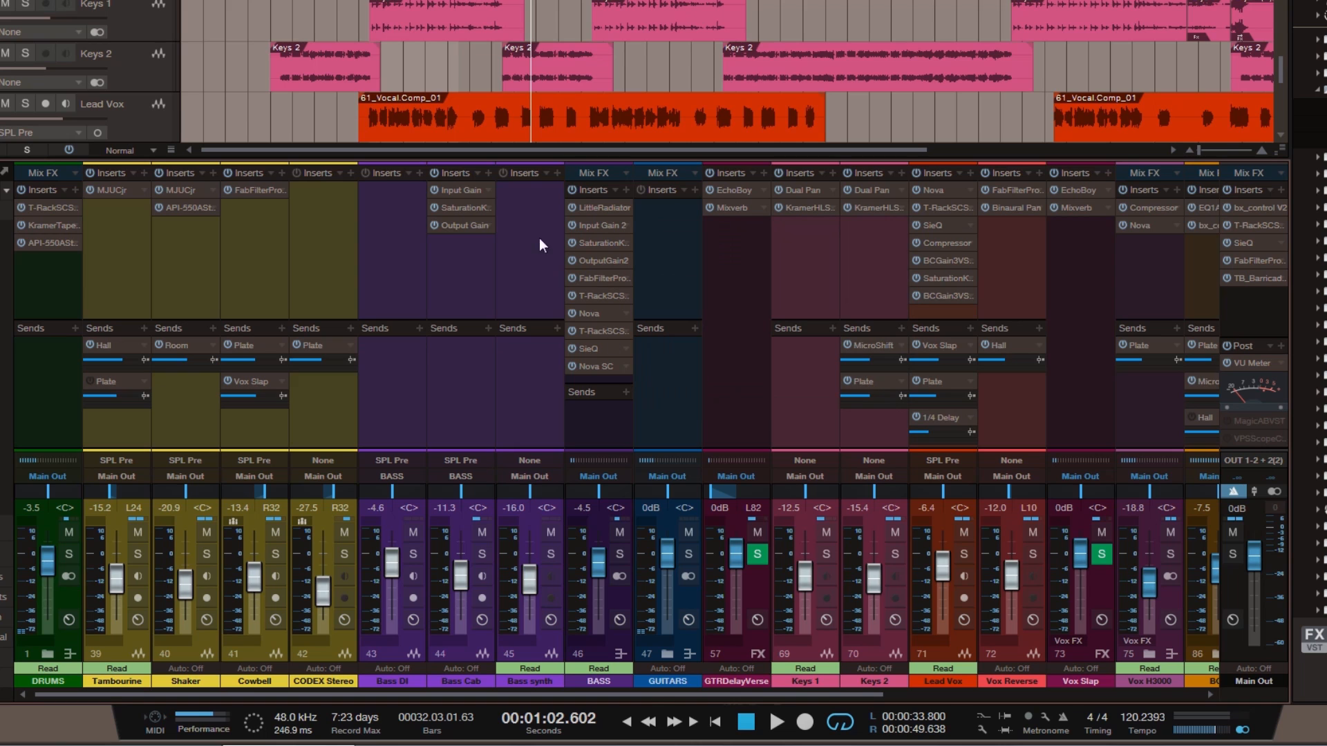
Step: Remove all inserts from the Bass Cab, and both BC Gains and the Saturation Knob from Lead Vox
{"action": "left_click", "coordinate": [477, 173]}
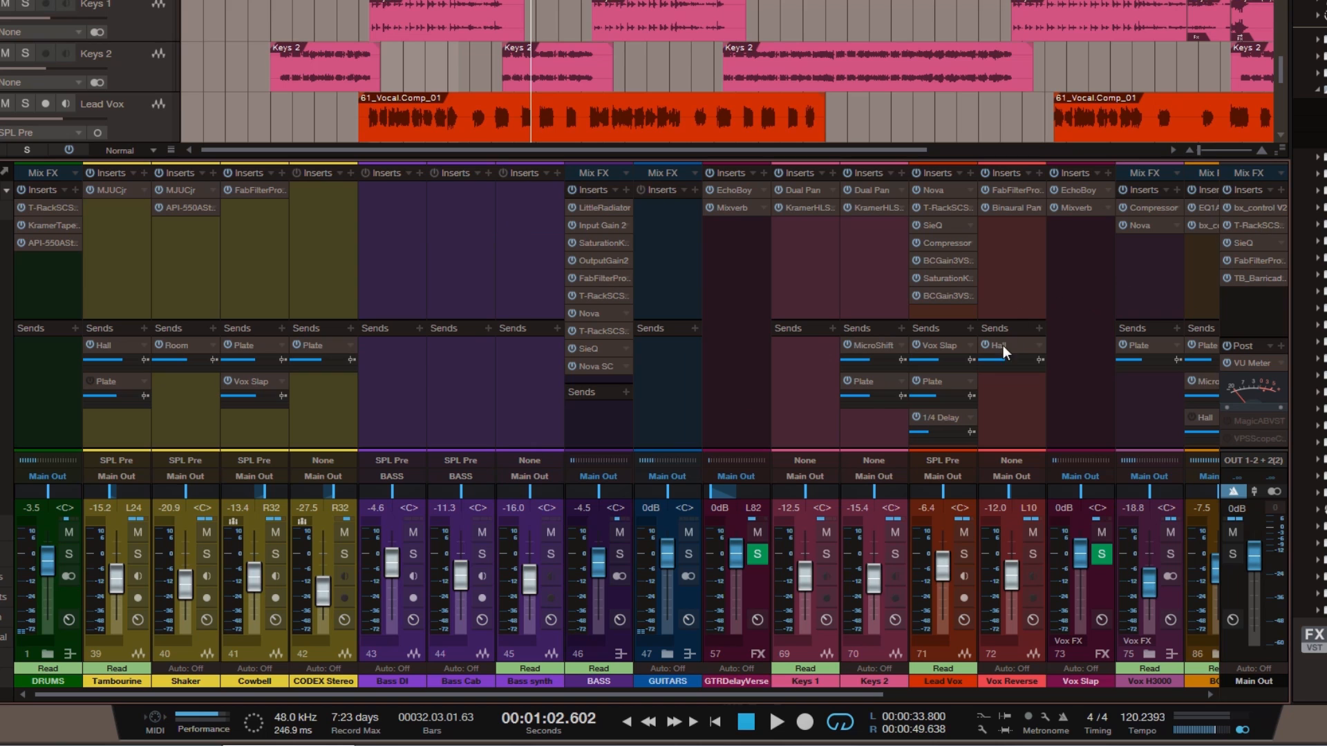
{"action": "left_click", "coordinate": [962, 303]}
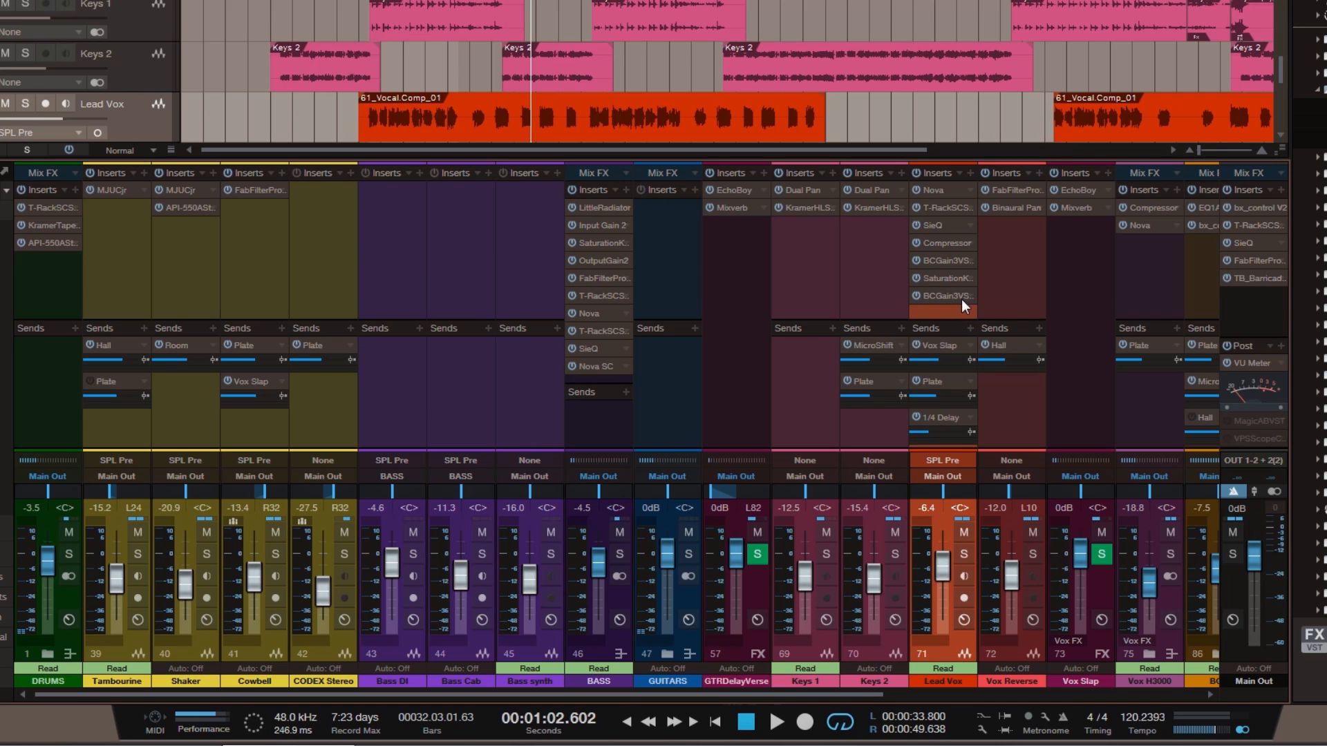
{"action": "left_click", "coordinate": [970, 261]}
{"action": "left_click", "coordinate": [1001, 462]}
{"action": "left_click", "coordinate": [969, 262]}
{"action": "left_click", "coordinate": [997, 463]}
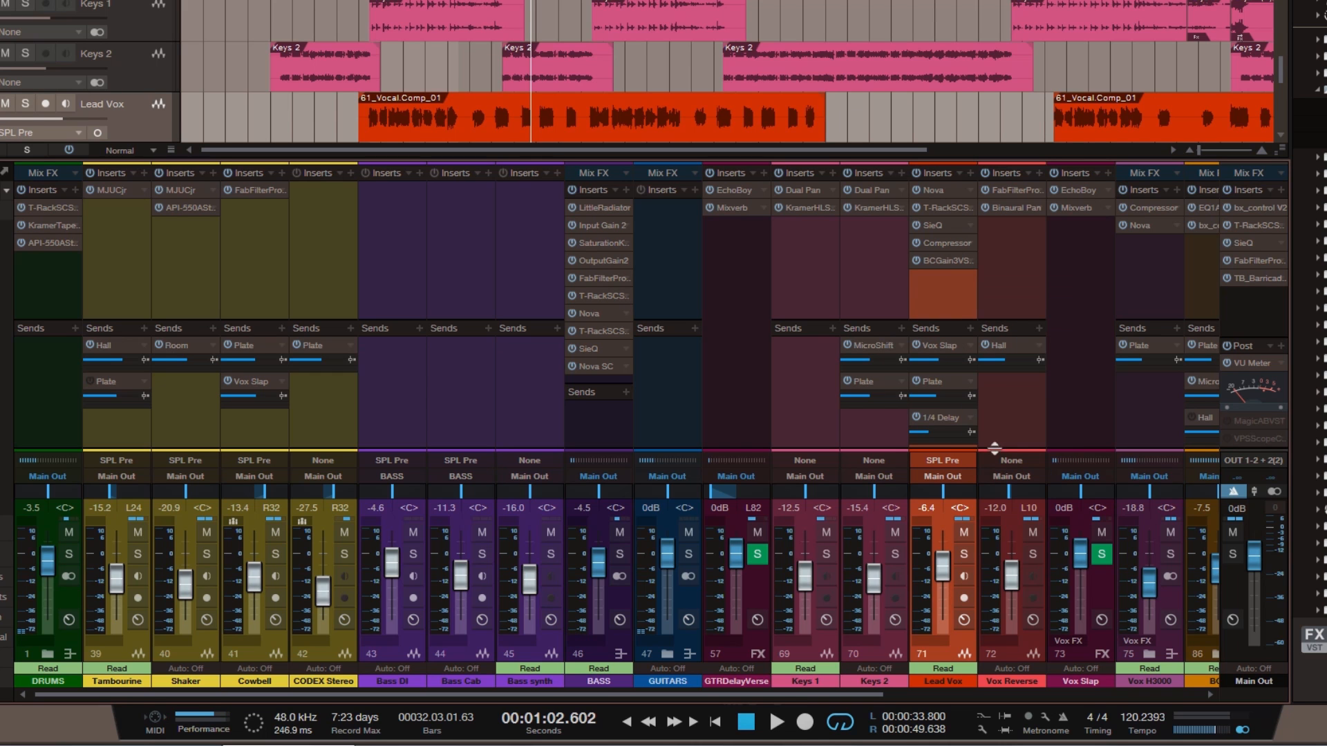
{"action": "left_click", "coordinate": [970, 261]}
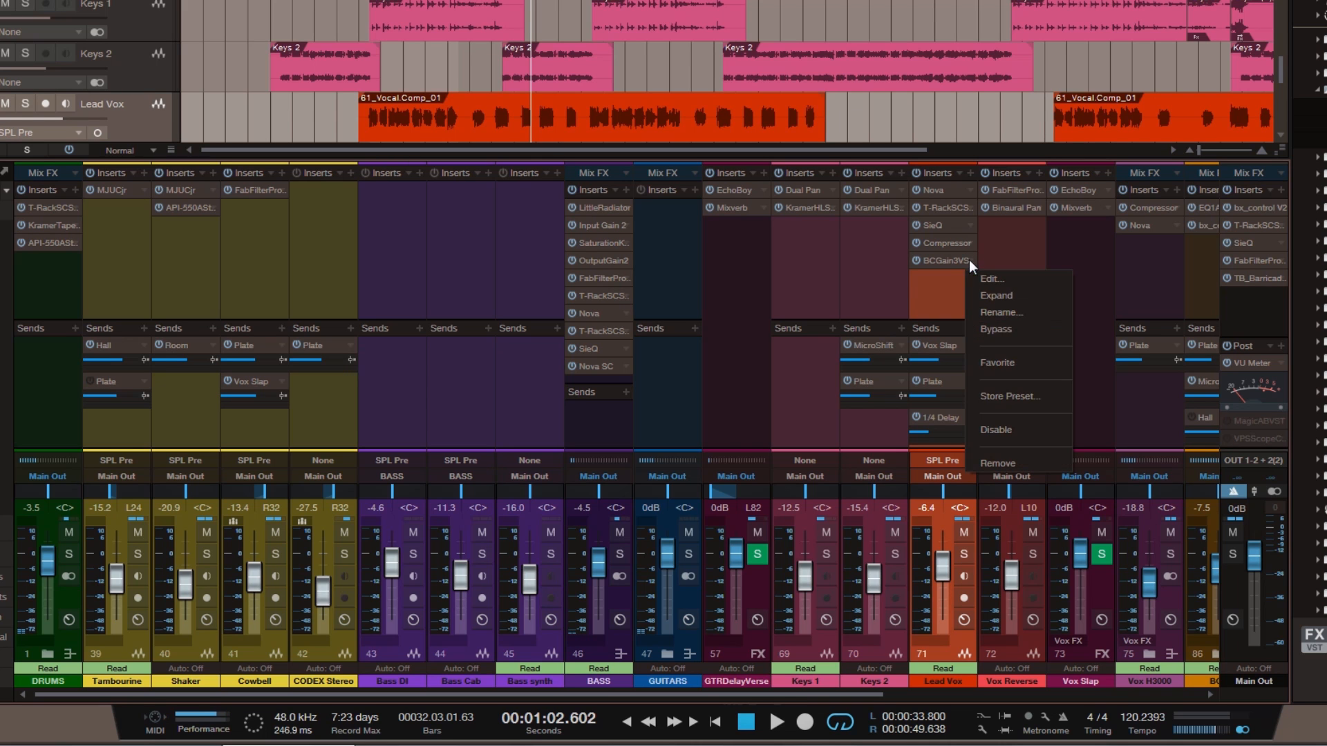
{"action": "left_click", "coordinate": [1005, 459]}
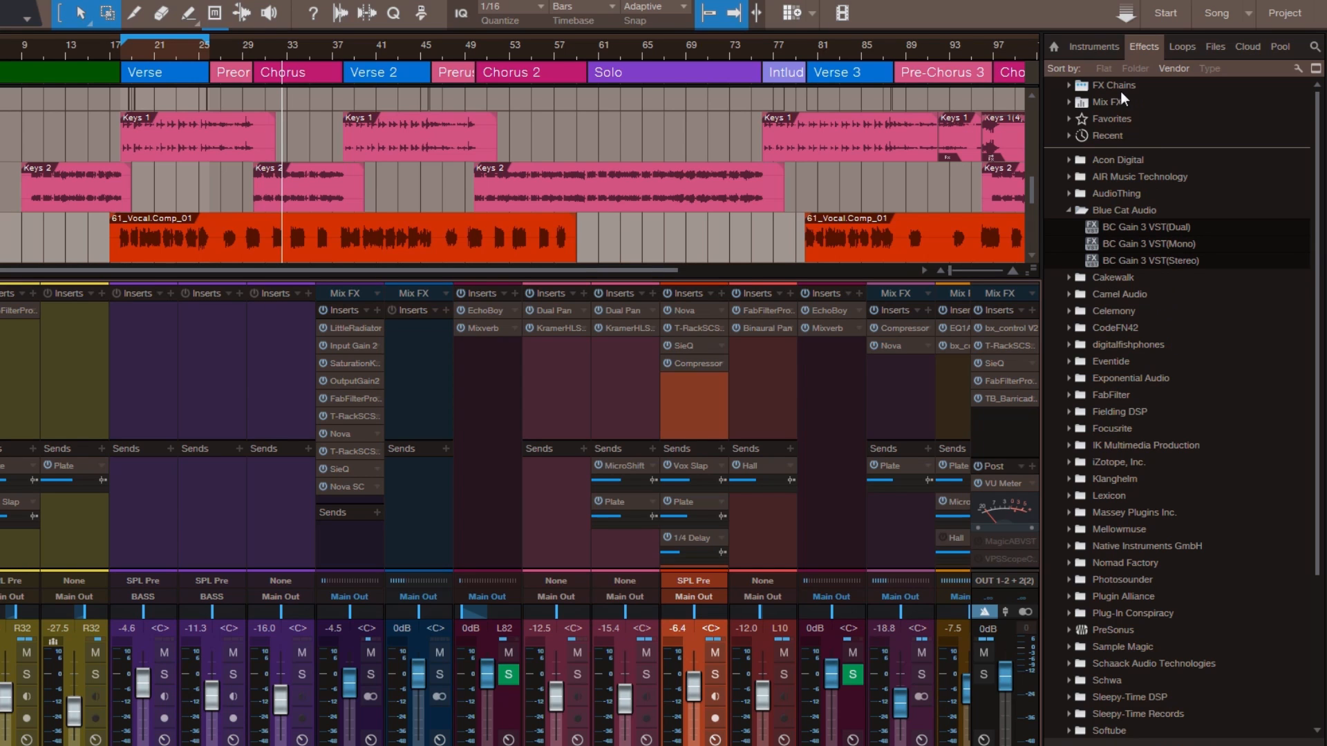
Step: Insert the Blue Saturation FX chain on Lead Vox and open its Input Gain plug-in in a pinned window
{"action": "left_click", "coordinate": [1115, 86]}
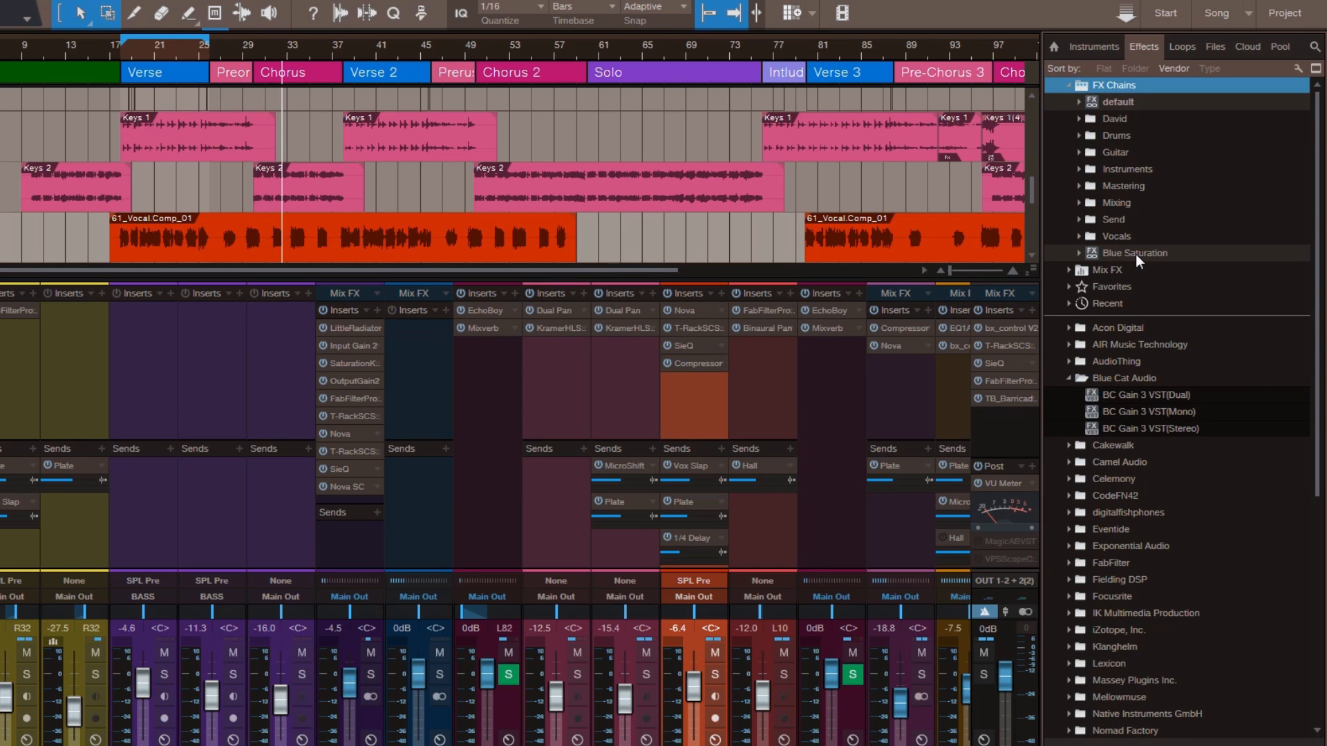
{"action": "left_click_drag", "start_coordinate": [1145, 254], "coordinate": [691, 390]}
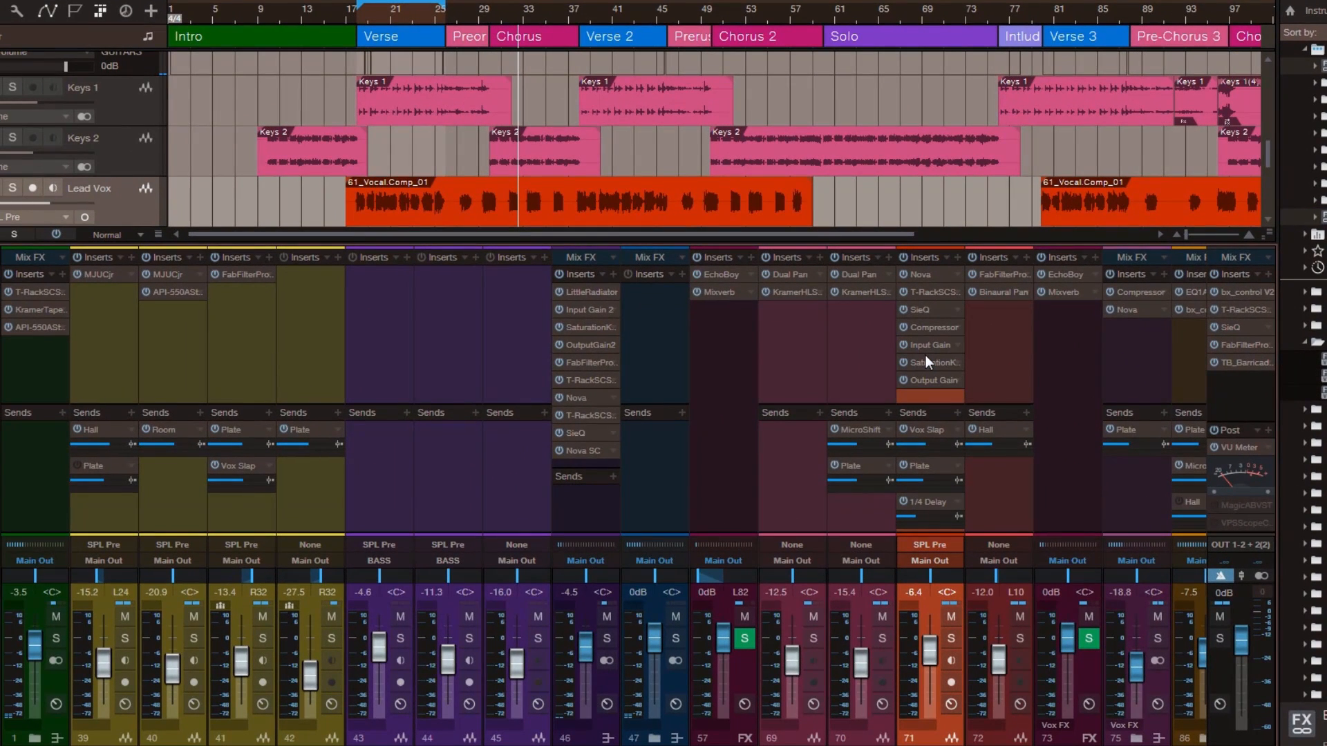
{"action": "double_click", "coordinate": [927, 343]}
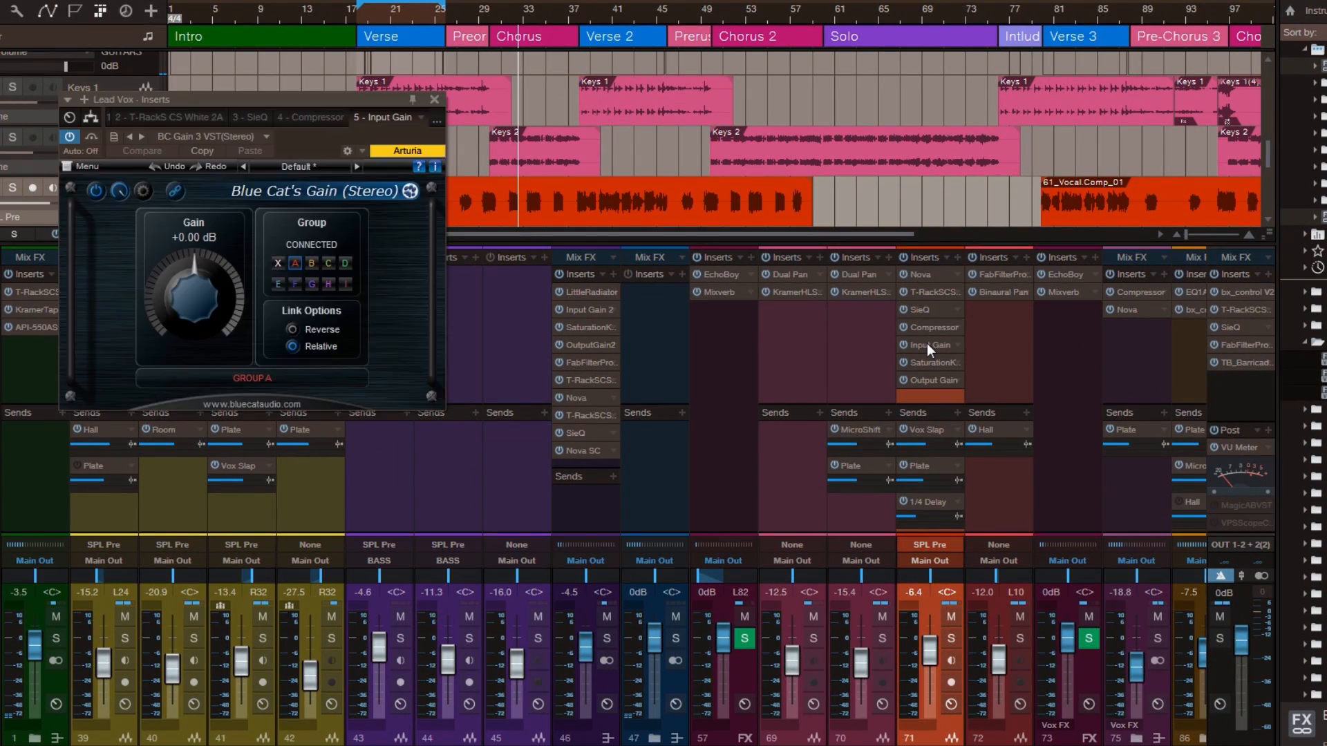
{"action": "left_click", "coordinate": [412, 99]}
Step: Open Lead Vox's Saturation Knob, Output Gain and macro controls in separate windows, arranged so that all stay visible
{"action": "double_click", "coordinate": [922, 364]}
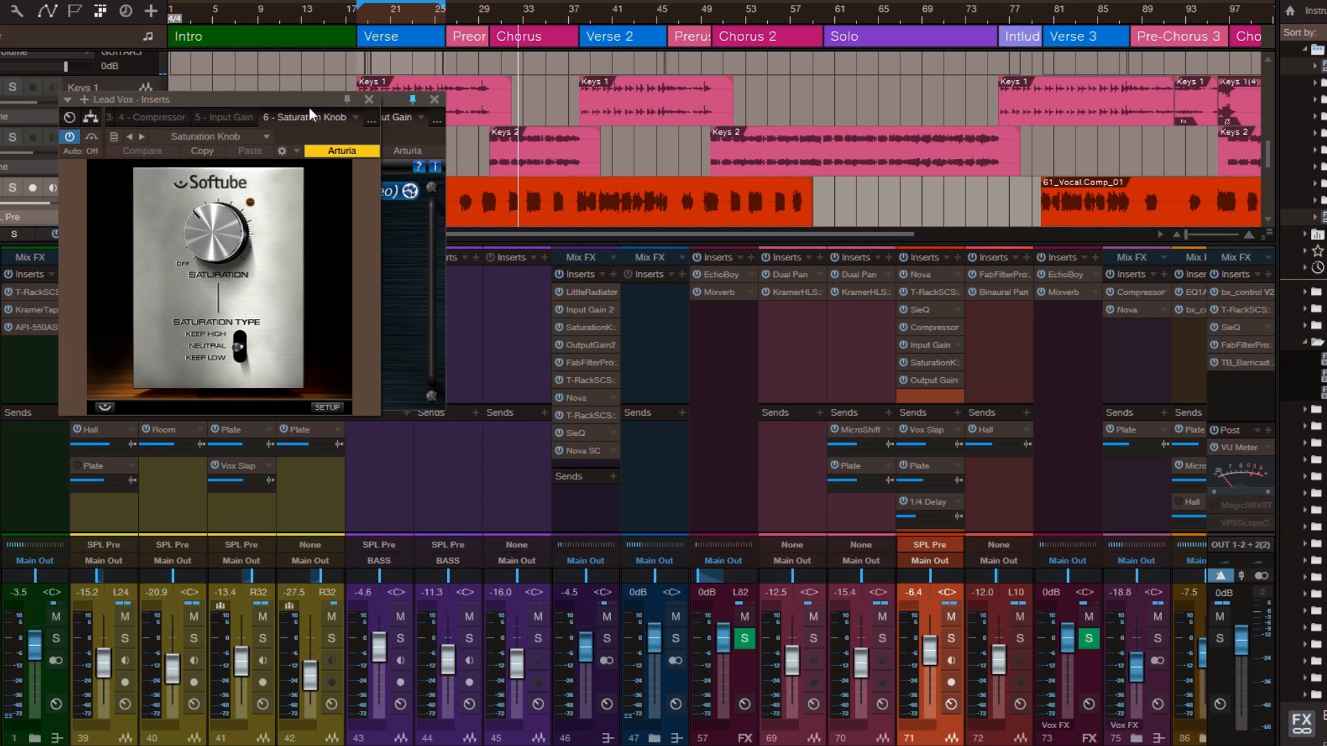
{"action": "left_click", "coordinate": [347, 100]}
{"action": "left_click_drag", "start_coordinate": [307, 99], "coordinate": [661, 113]}
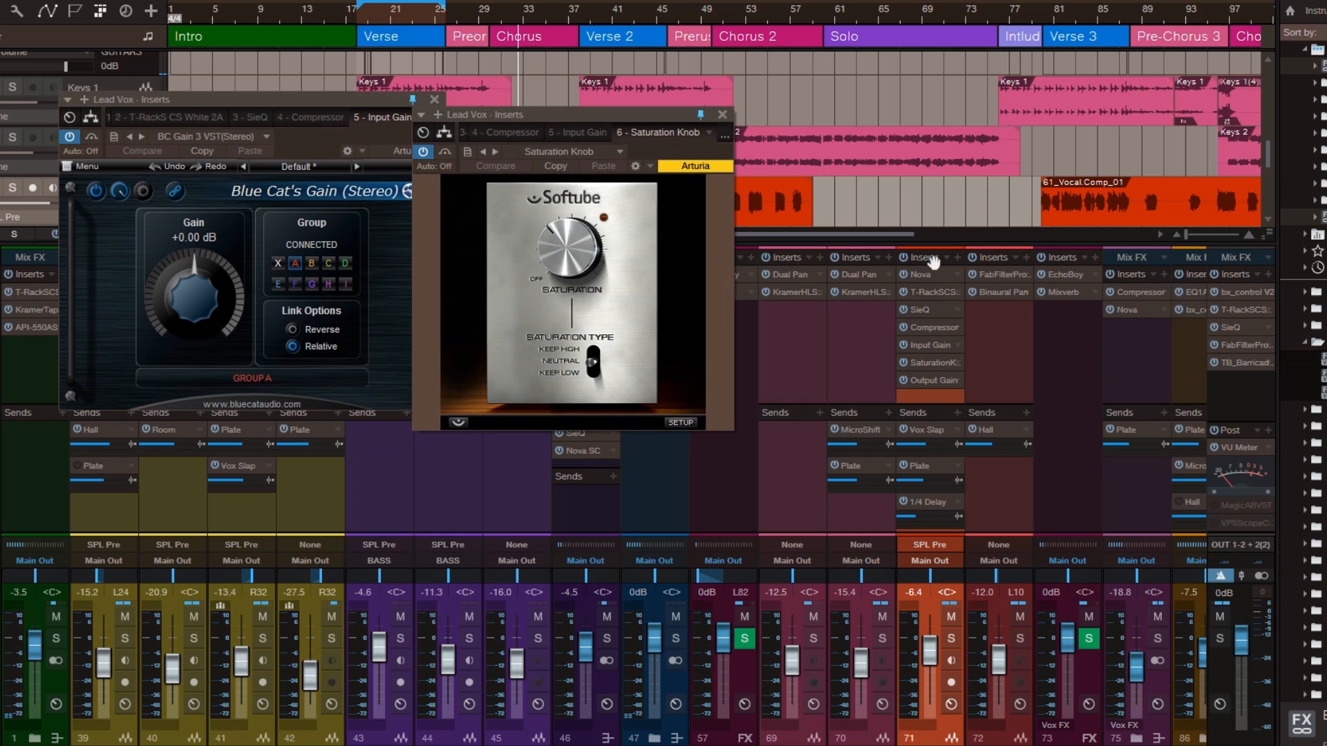
{"action": "double_click", "coordinate": [914, 380]}
{"action": "left_click_drag", "start_coordinate": [924, 149], "coordinate": [1180, 139]}
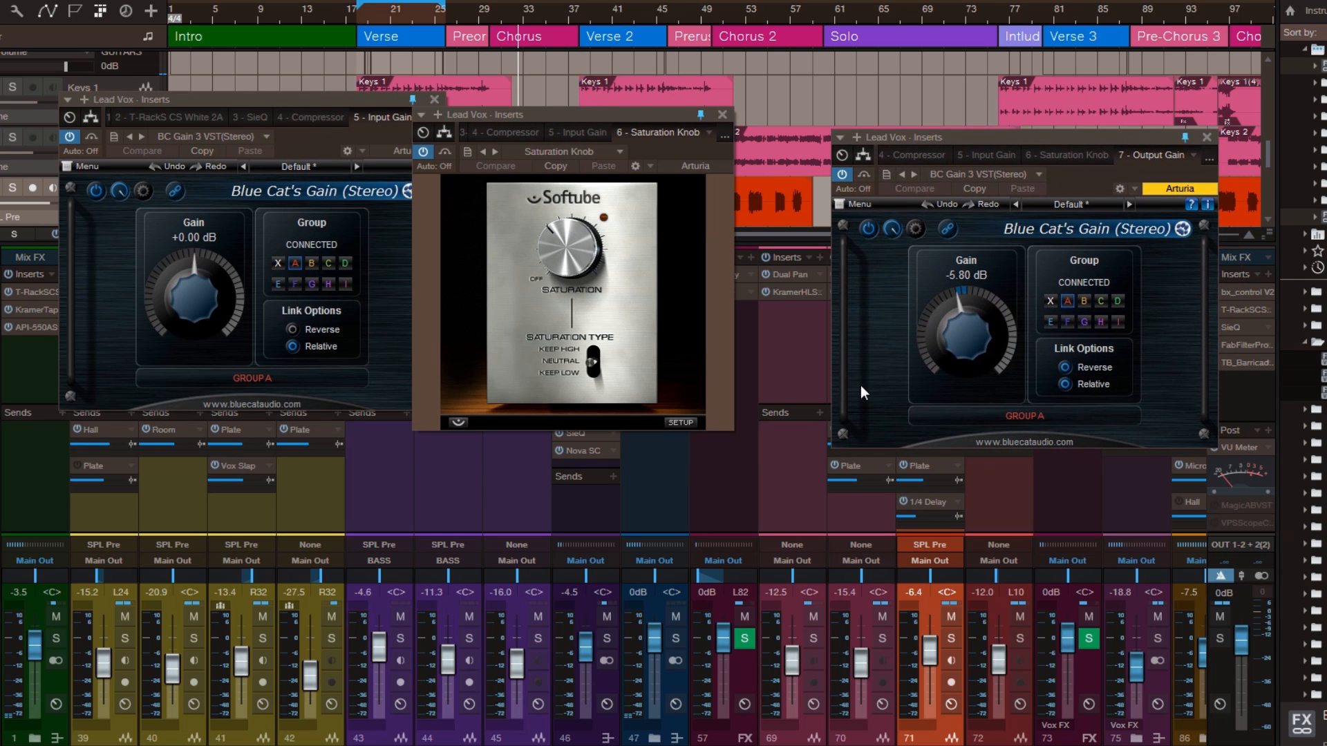
{"action": "left_click", "coordinate": [841, 155]}
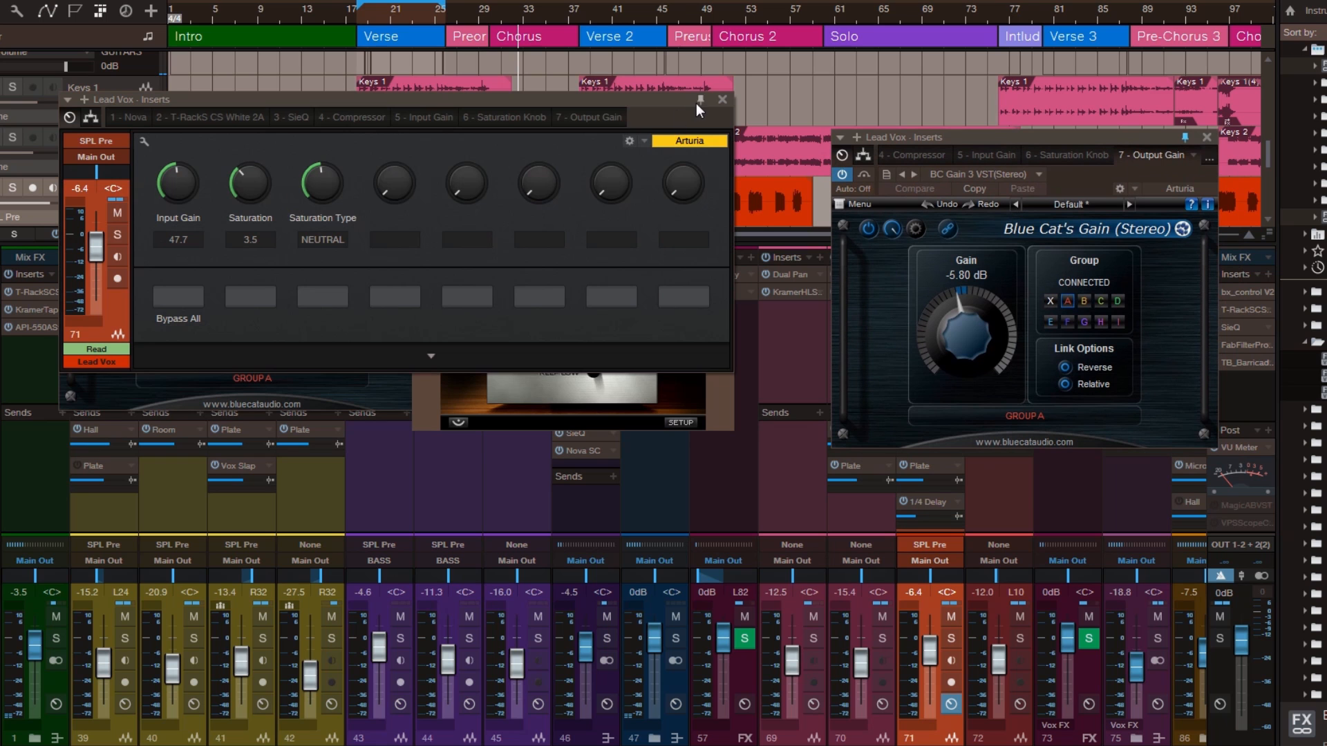
{"action": "left_click_drag", "start_coordinate": [645, 101], "coordinate": [930, 486]}
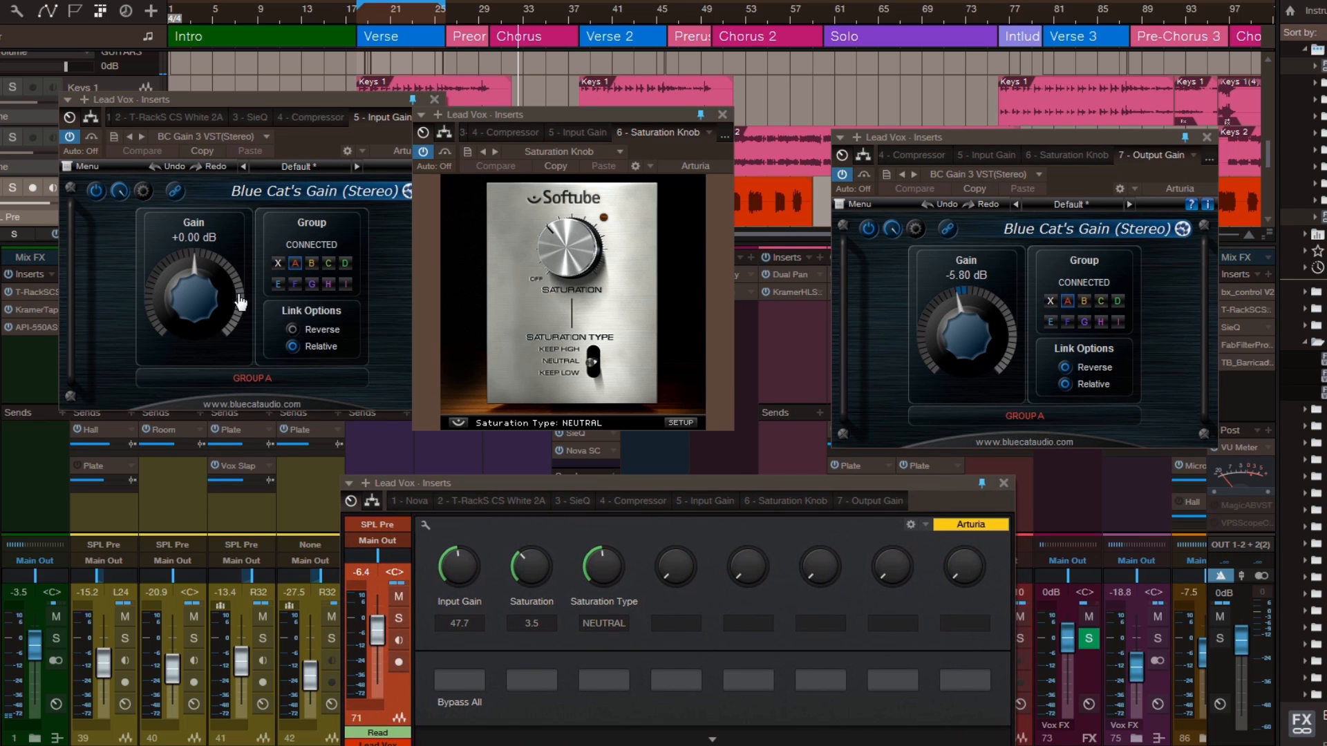
Step: Set Lead Vox's Input Gain to -4.00 dB and move the playback position to the start of the Verse
{"action": "left_click", "coordinate": [188, 298]}
{"action": "left_click_drag", "start_coordinate": [188, 298], "coordinate": [196, 292]}
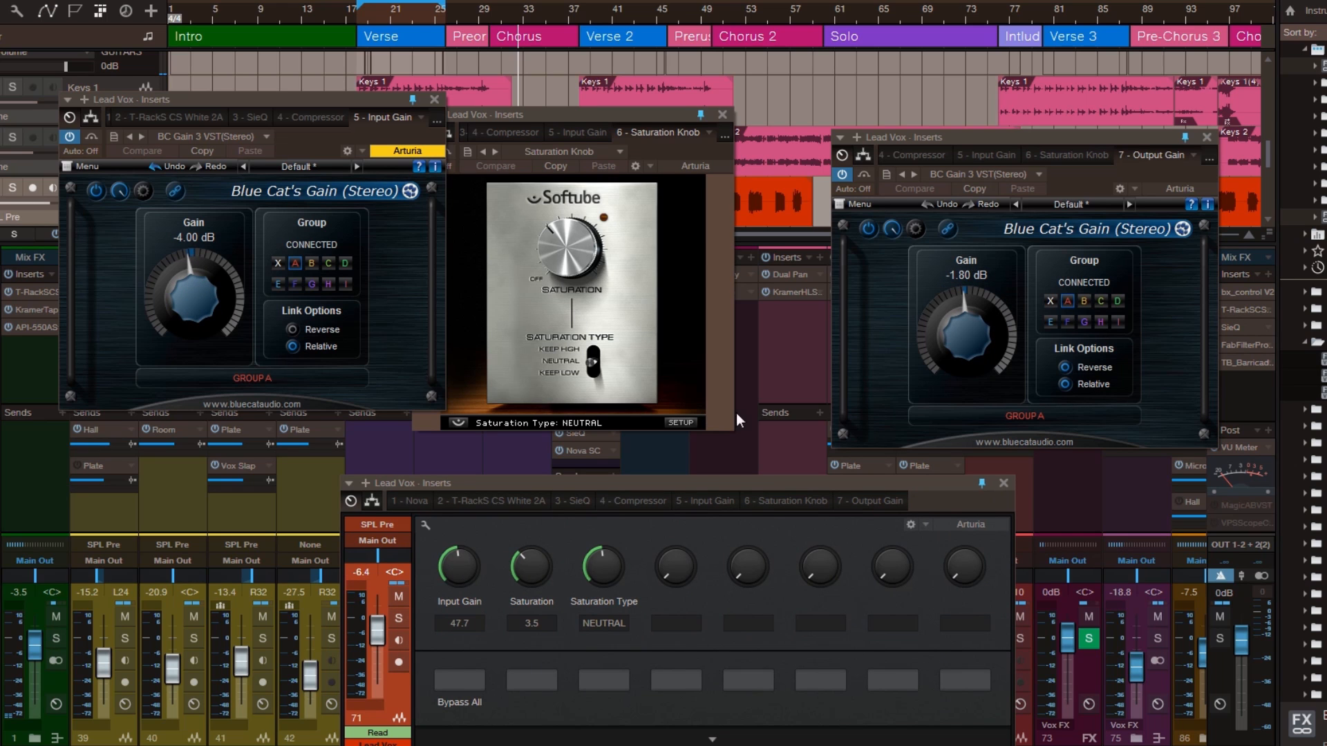
{"action": "left_click", "coordinate": [363, 18]}
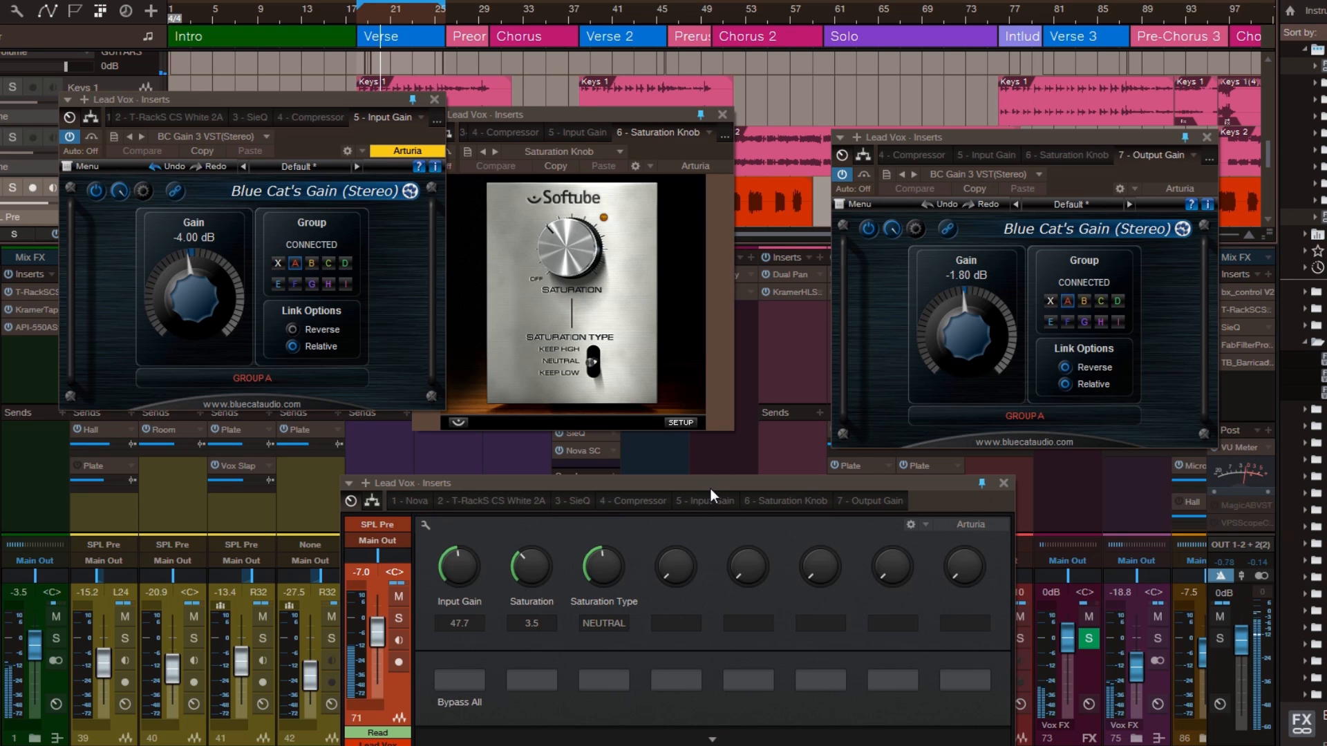
Step: Solo the Lead Vox channel, moving its macro control window out of the way of the fader and back
{"action": "left_click_drag", "start_coordinate": [688, 478], "coordinate": [422, 463]}
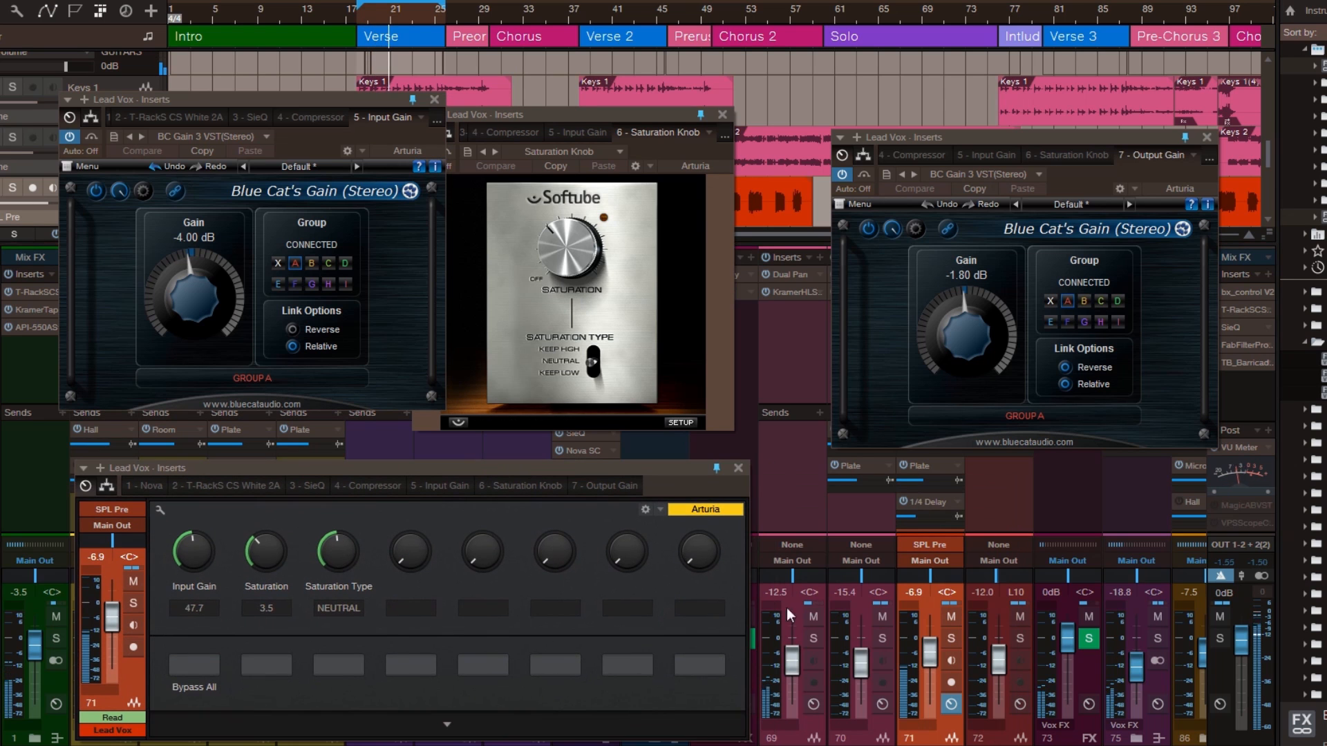
{"action": "left_click", "coordinate": [949, 637]}
{"action": "left_click_drag", "start_coordinate": [536, 464], "coordinate": [849, 467]}
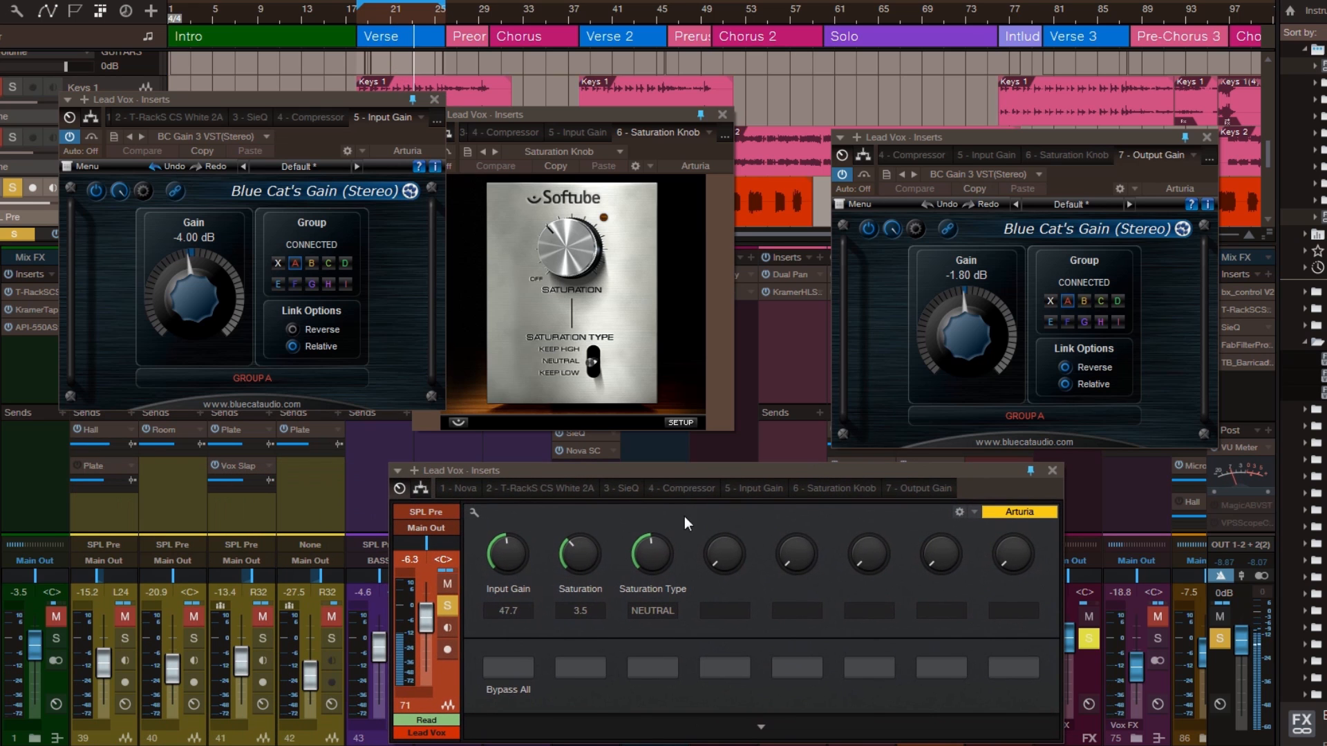
Step: Compare the vocal with and without the saturation chain by switching Bypass All on and off, ending with the bypass off
{"action": "left_click", "coordinate": [508, 671]}
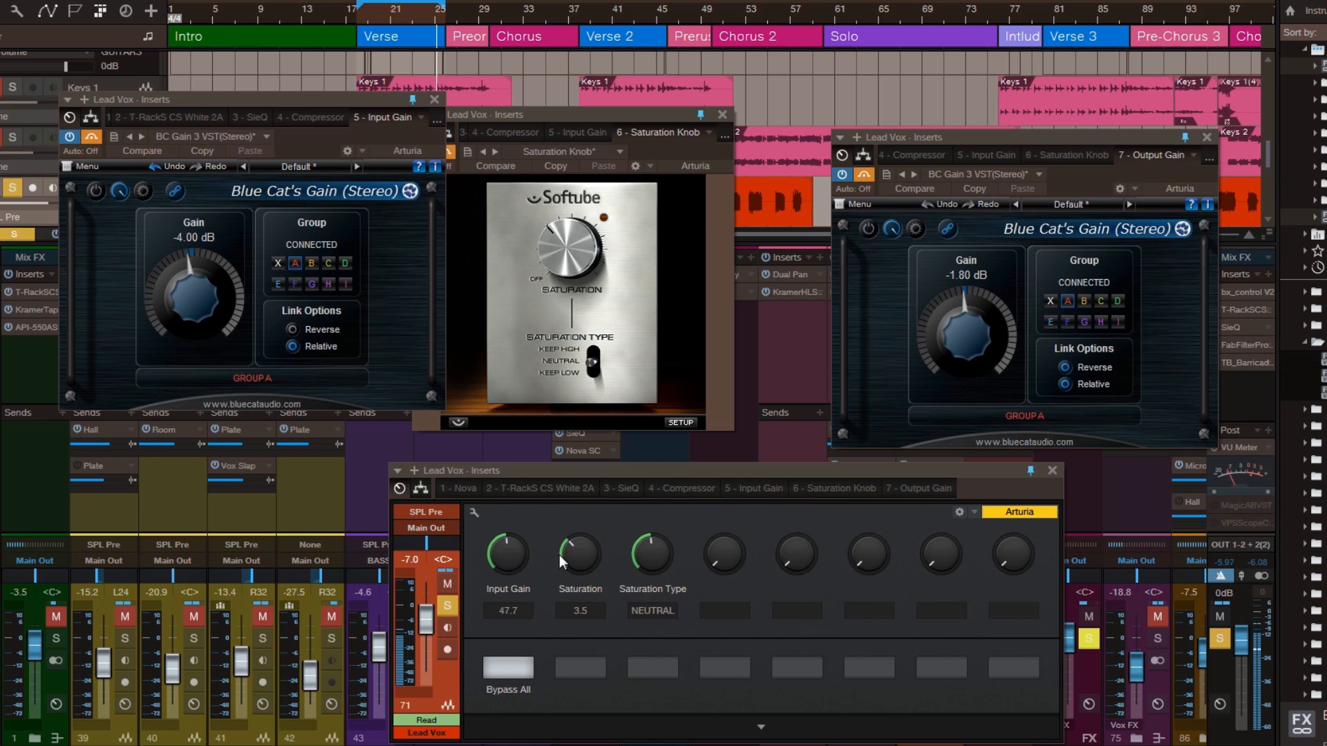
{"action": "left_click_drag", "start_coordinate": [595, 113], "coordinate": [653, 113]}
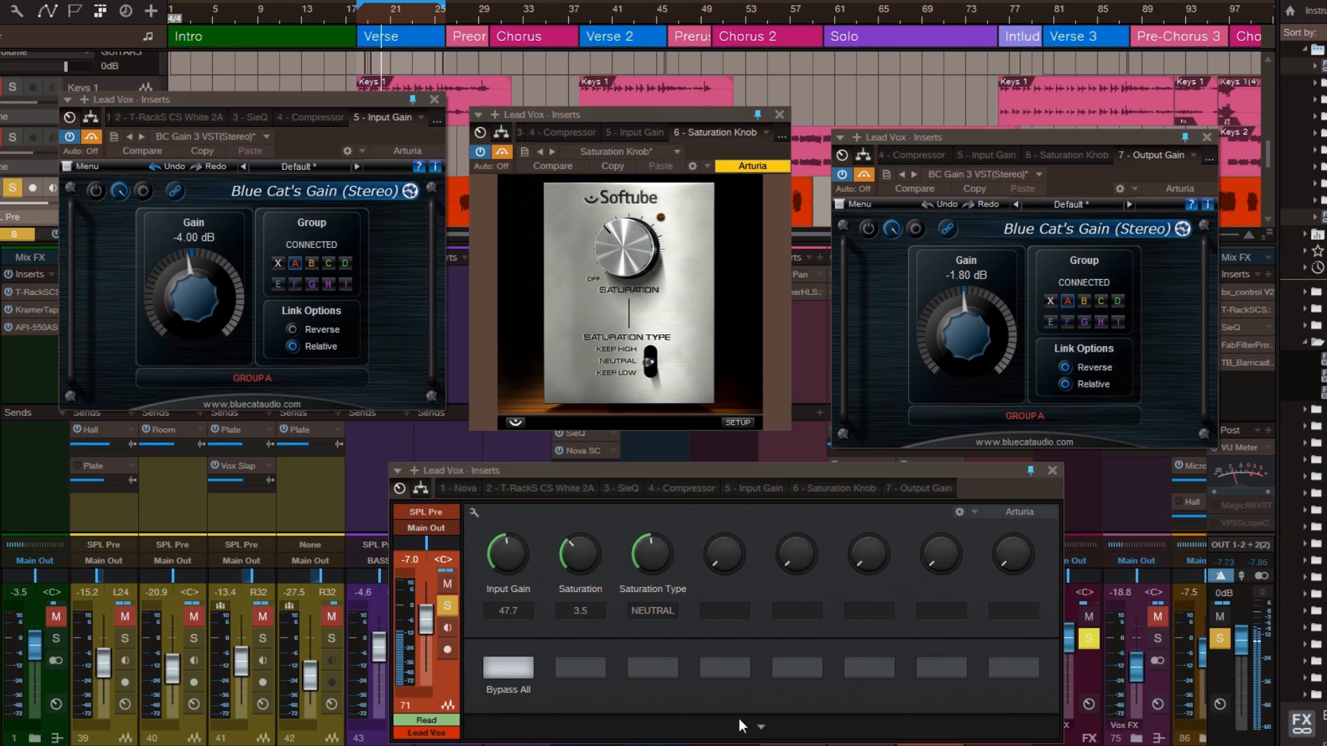
{"action": "left_click", "coordinate": [508, 675]}
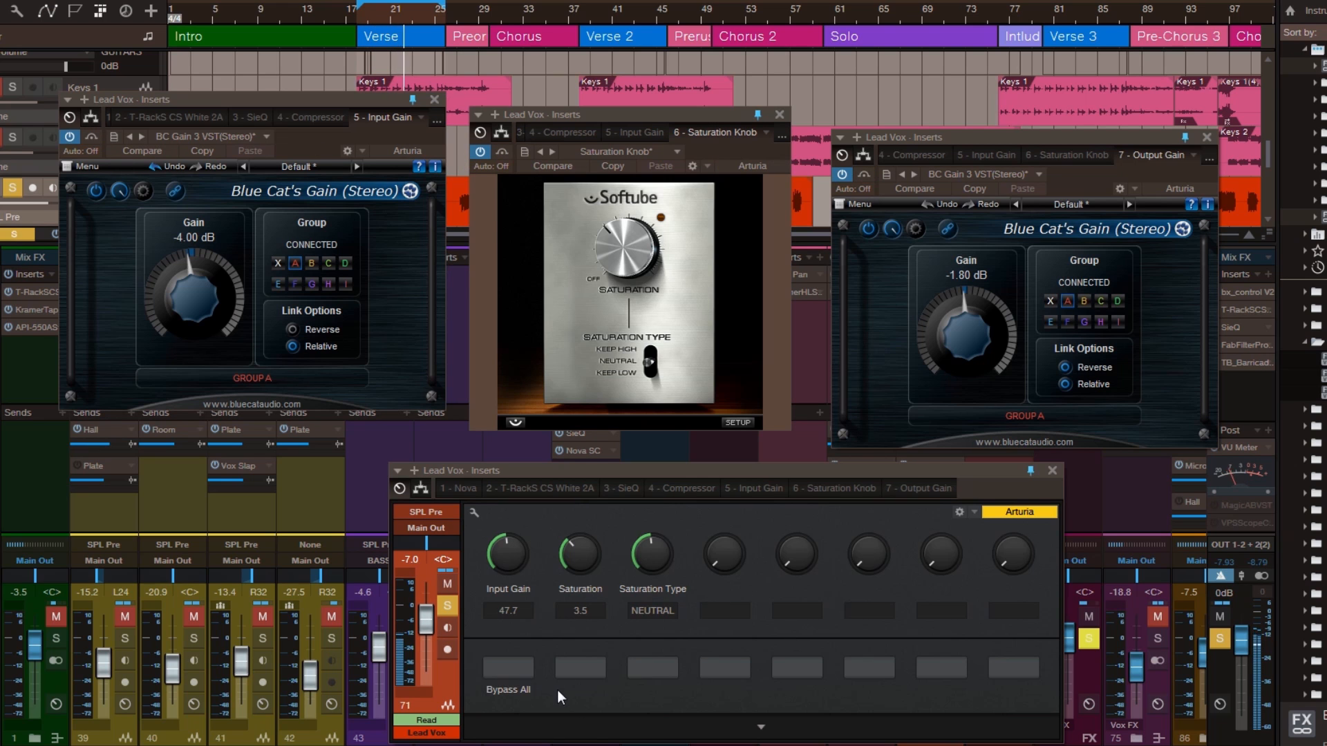
{"action": "left_click", "coordinate": [505, 666]}
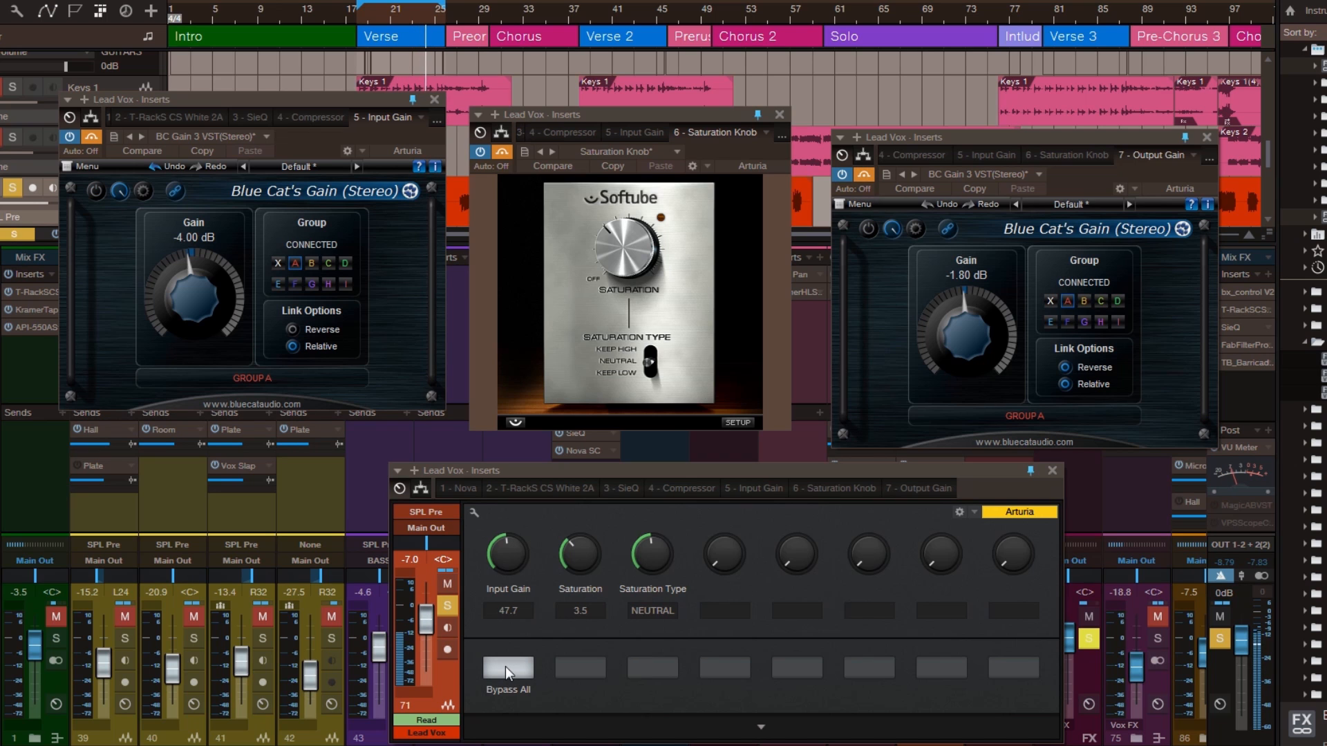
{"action": "left_click", "coordinate": [504, 666]}
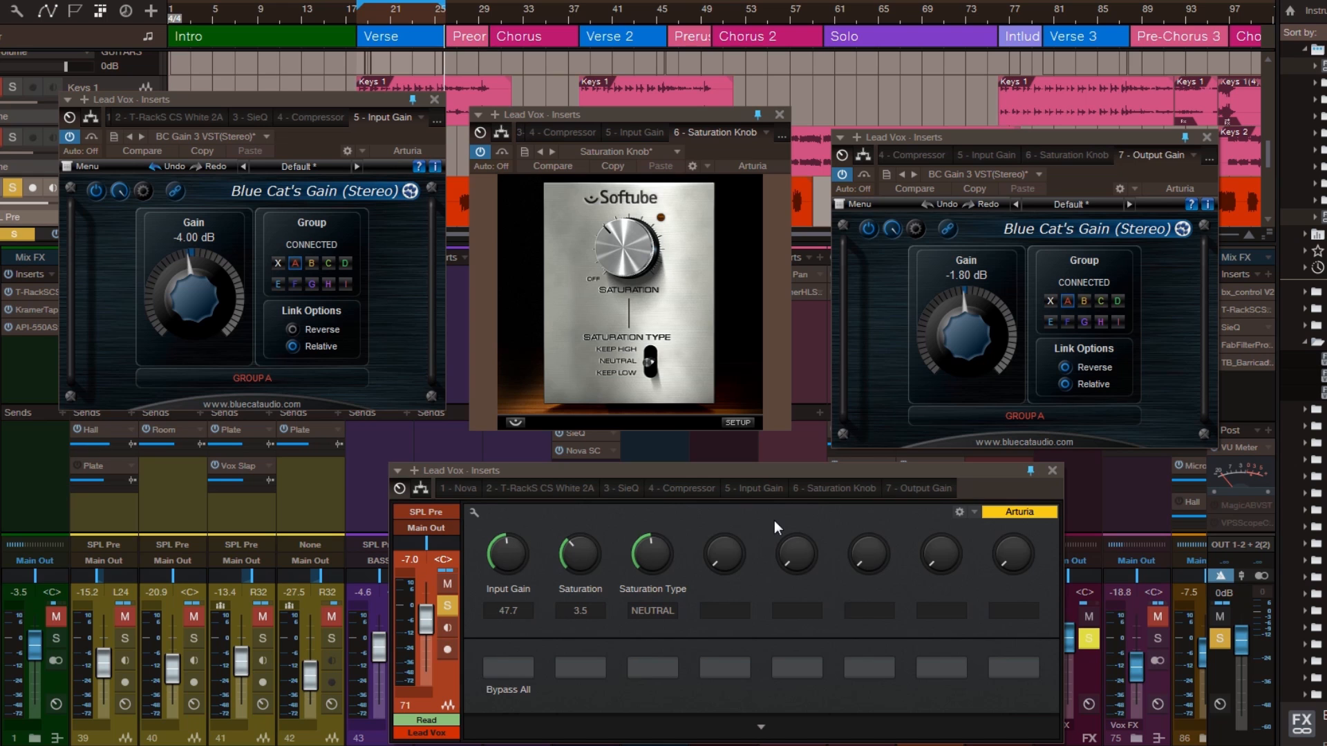
Step: Close Lead Vox's Saturation Knob, macro control, Output Gain and Input Gain windows
{"action": "left_click", "coordinate": [780, 114]}
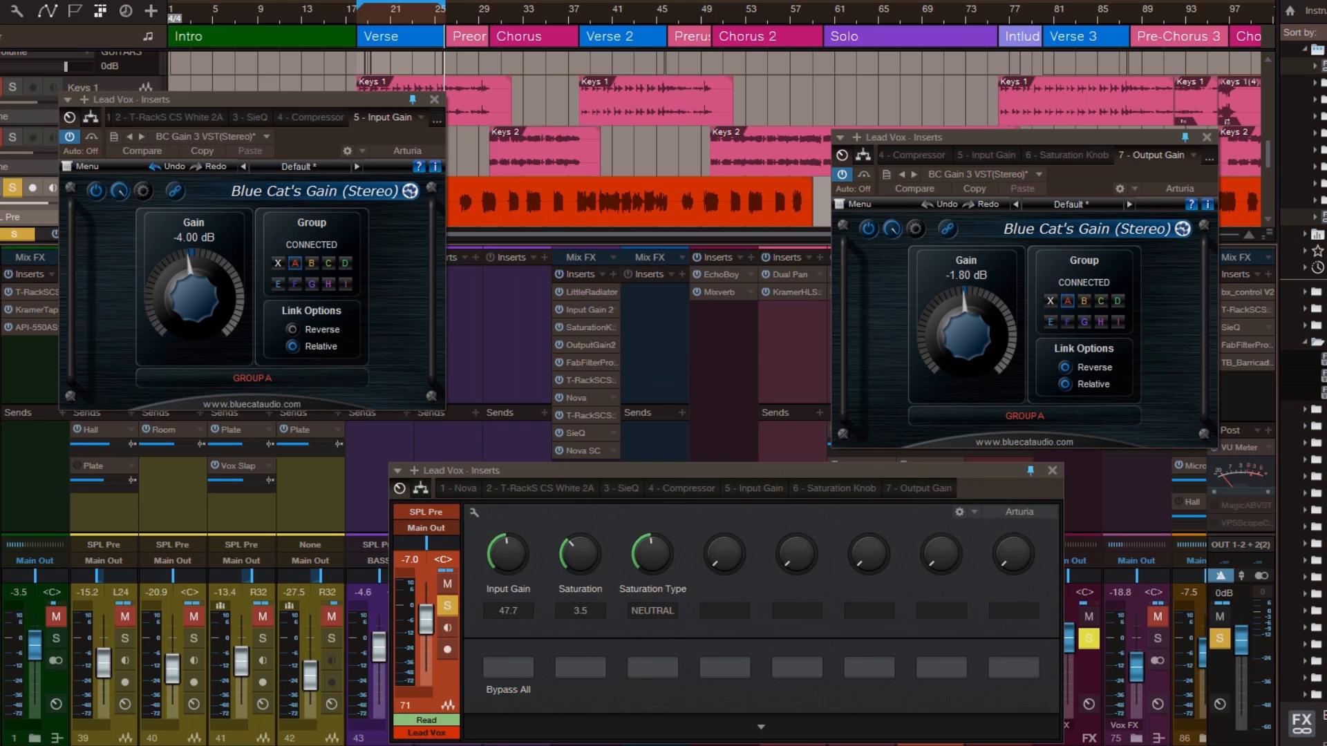
{"action": "left_click", "coordinate": [1052, 473]}
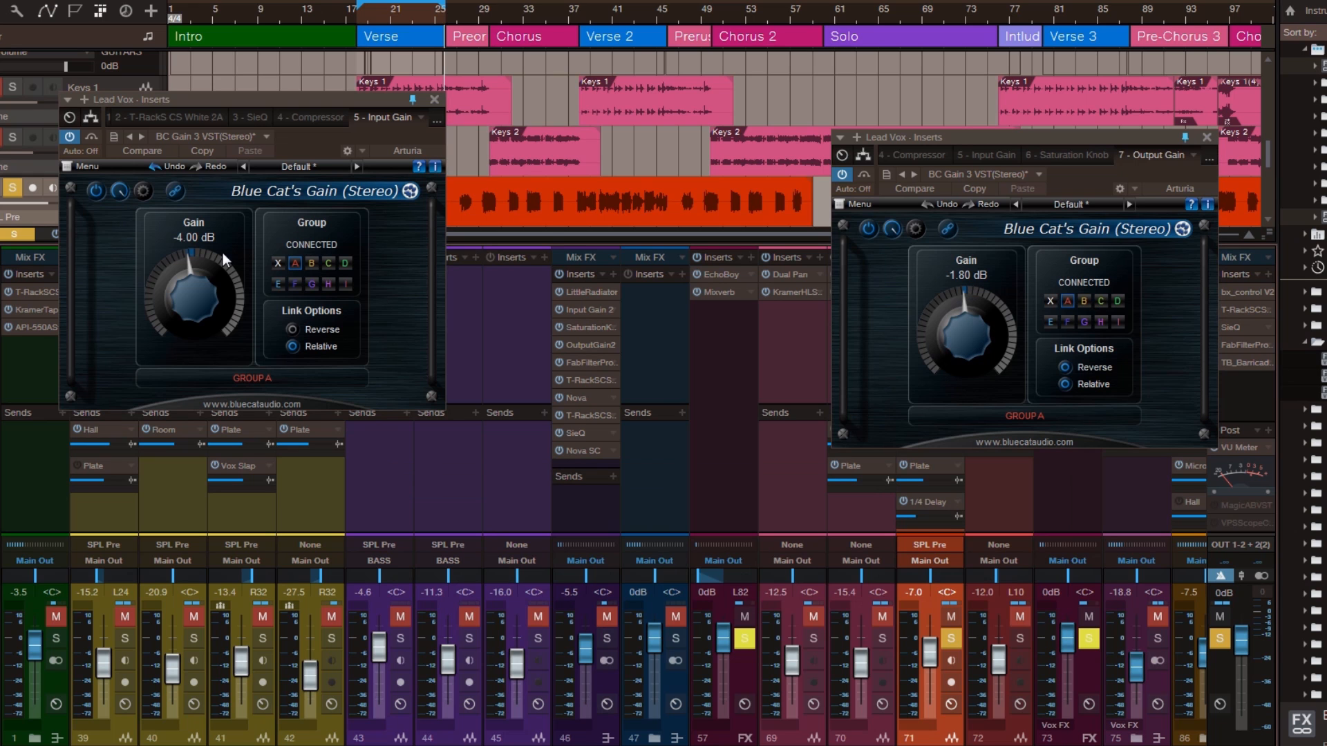
{"action": "left_click", "coordinate": [1208, 136]}
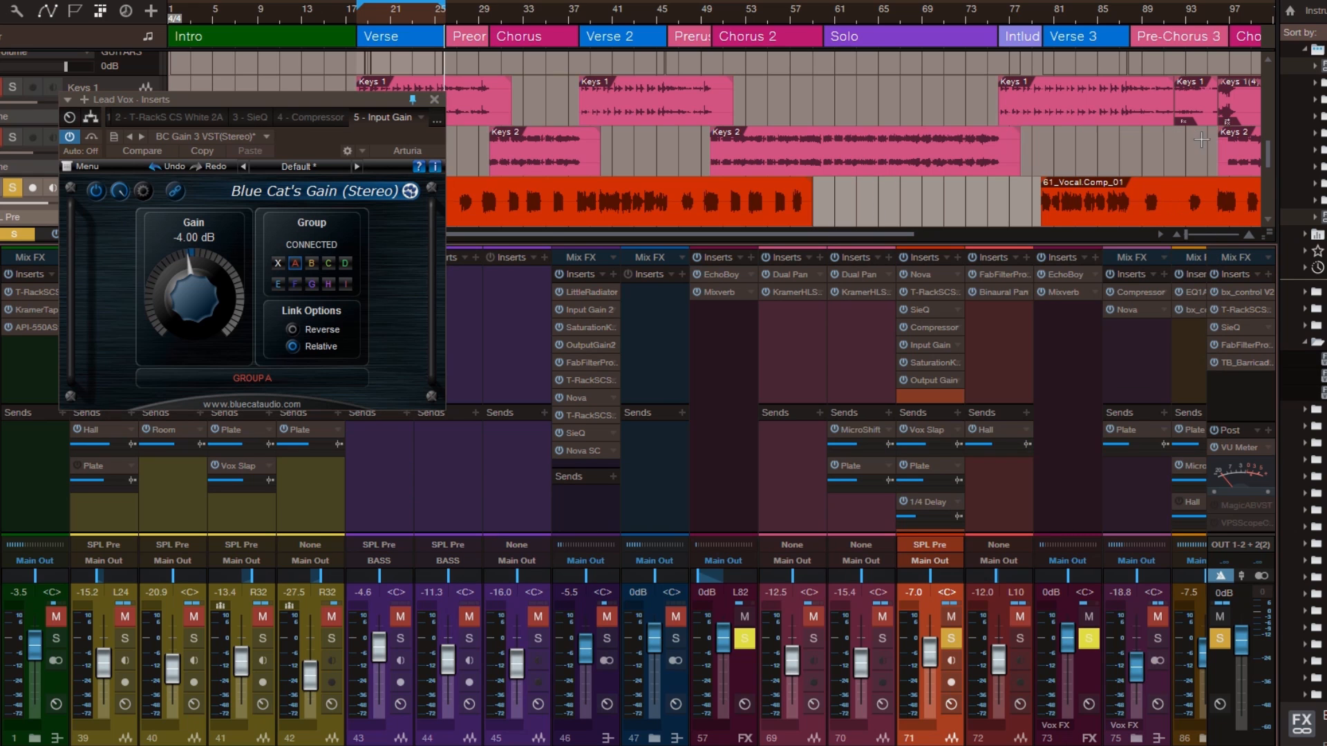
{"action": "left_click", "coordinate": [433, 100]}
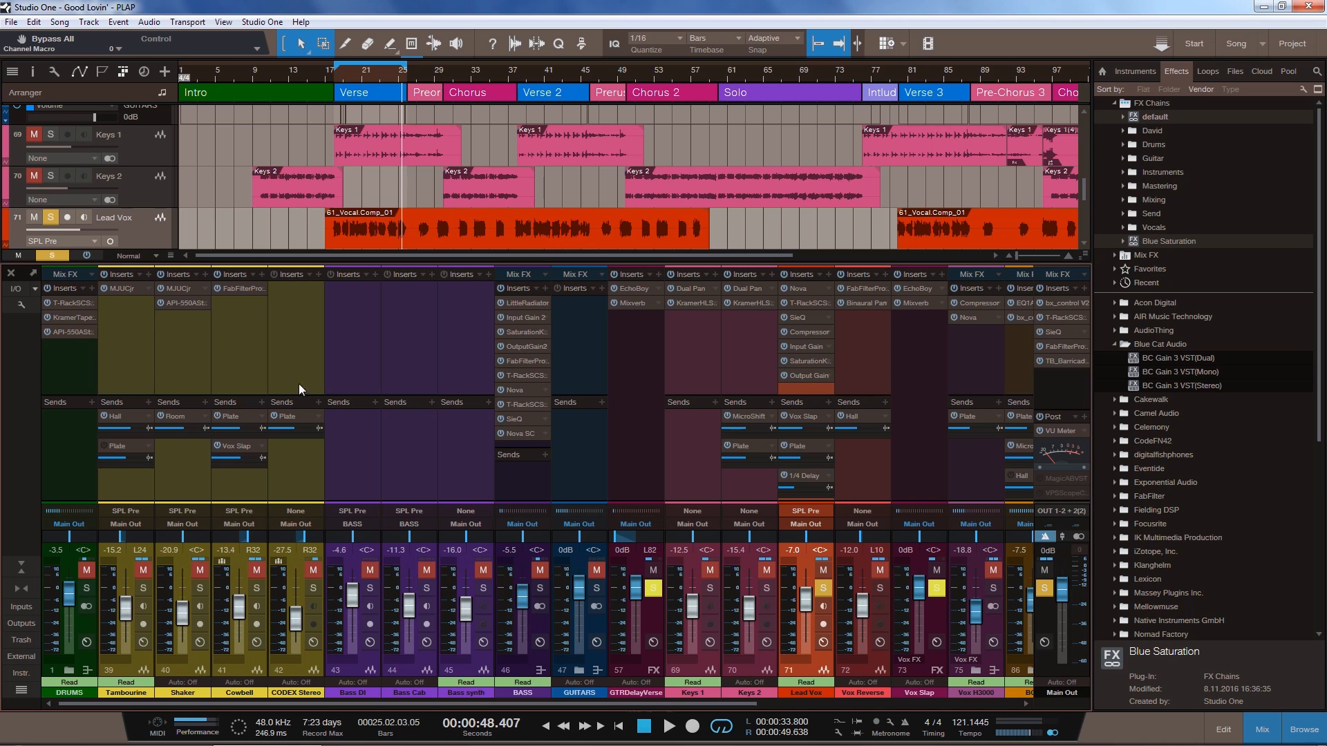
Step: Check the CPU load of the gain and saturation plug-ins in the Performance Monitor, and close it
{"action": "left_click", "coordinate": [197, 727]}
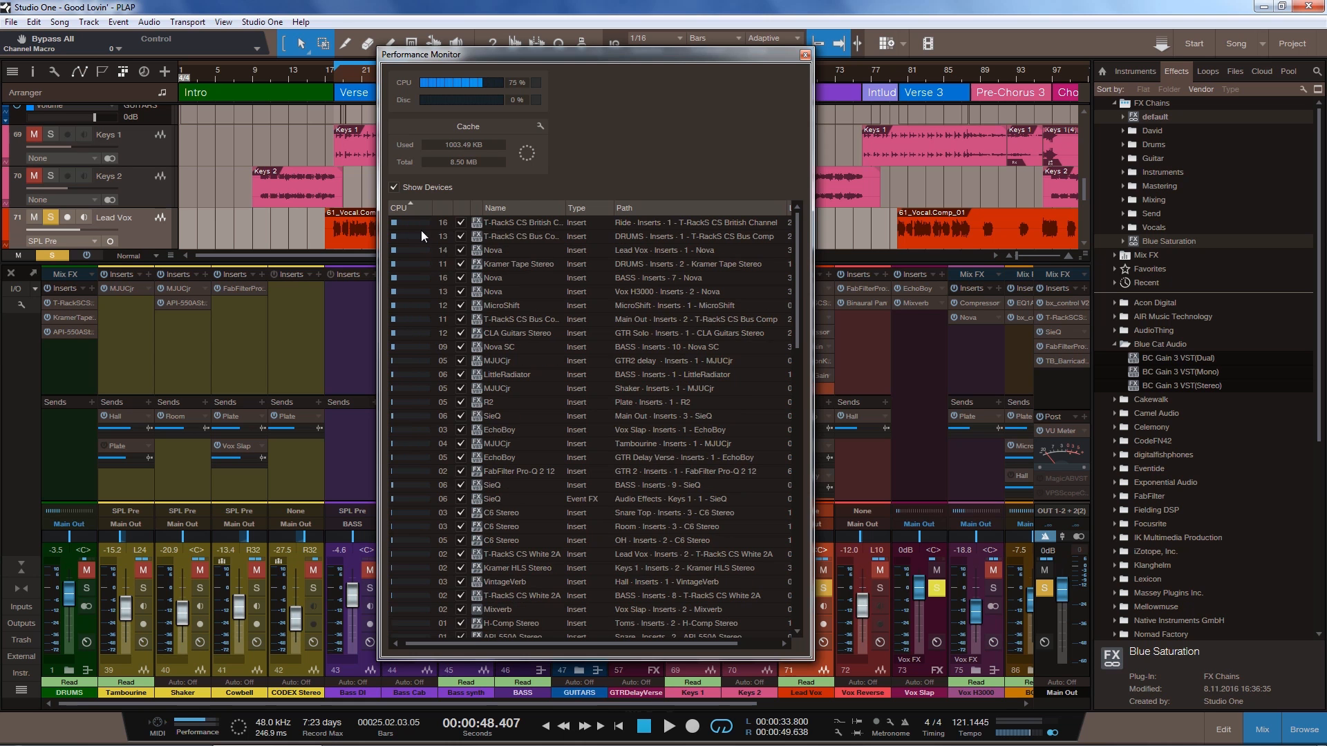
{"action": "left_click_drag", "start_coordinate": [798, 258], "coordinate": [811, 549]}
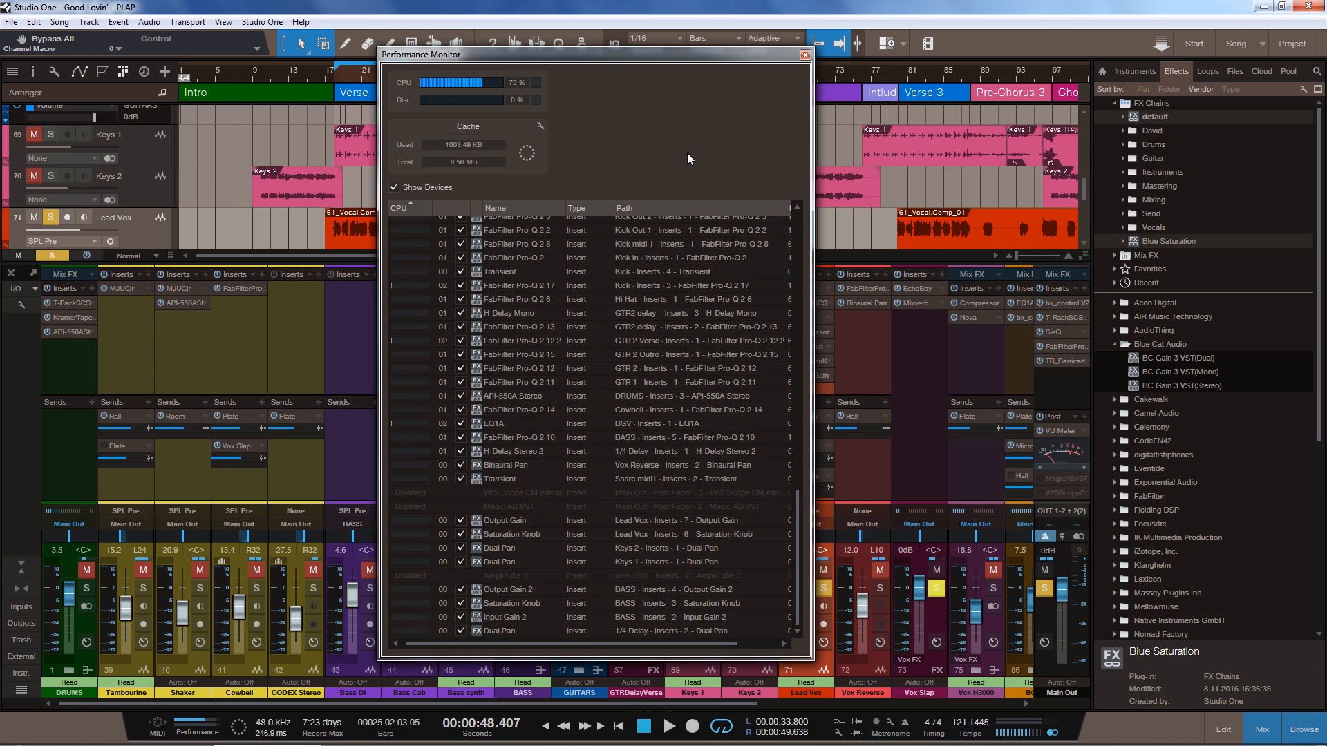
{"action": "left_click", "coordinate": [805, 59]}
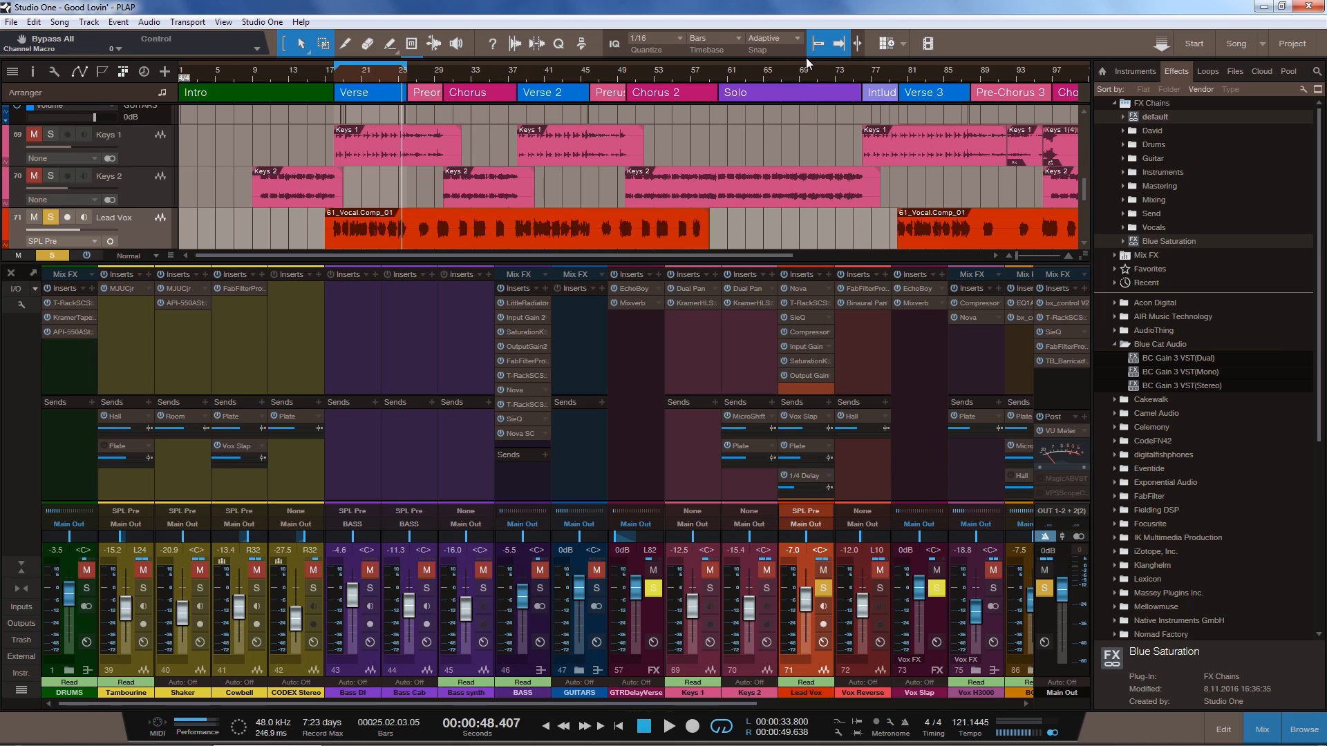
Step: Unsolo Lead Vox, solo and select the BASS bus, and start playback
{"action": "left_click", "coordinate": [822, 588]}
{"action": "left_click", "coordinate": [537, 588]}
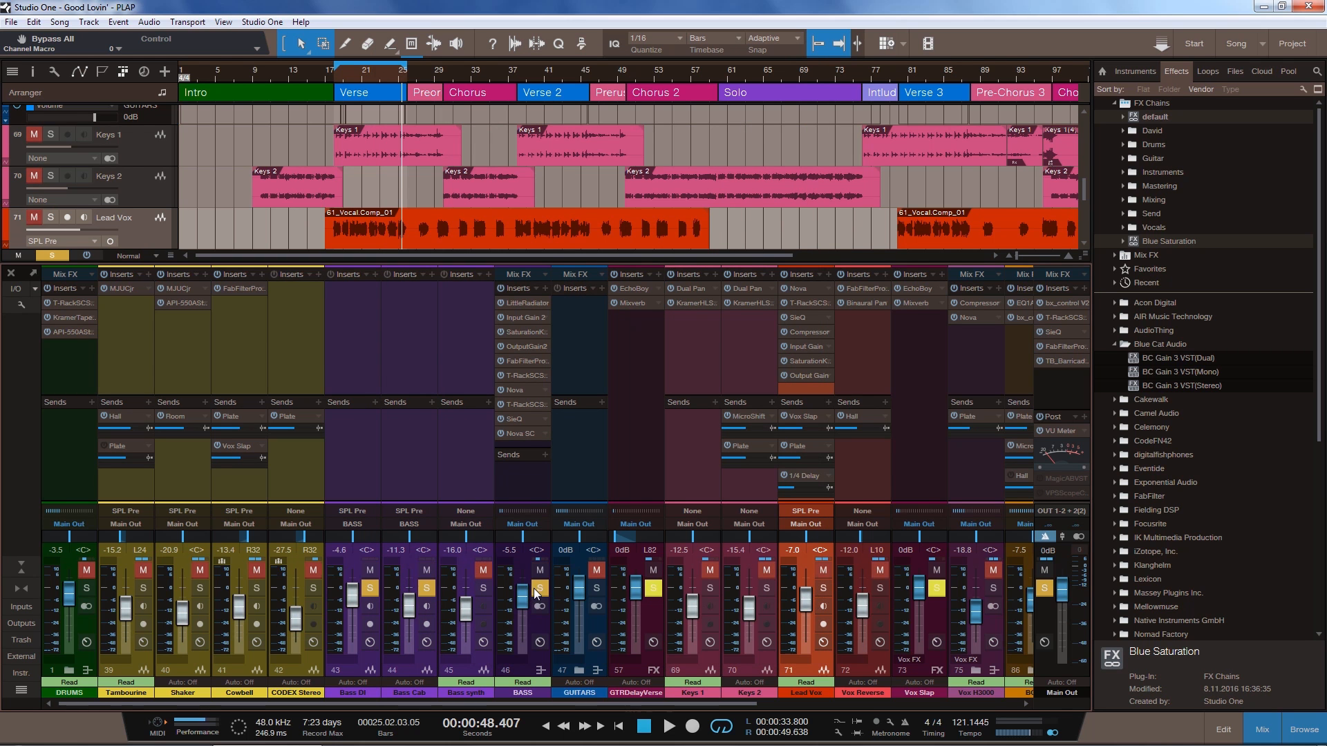
{"action": "left_click", "coordinate": [528, 484]}
{"action": "key", "text": "space"}
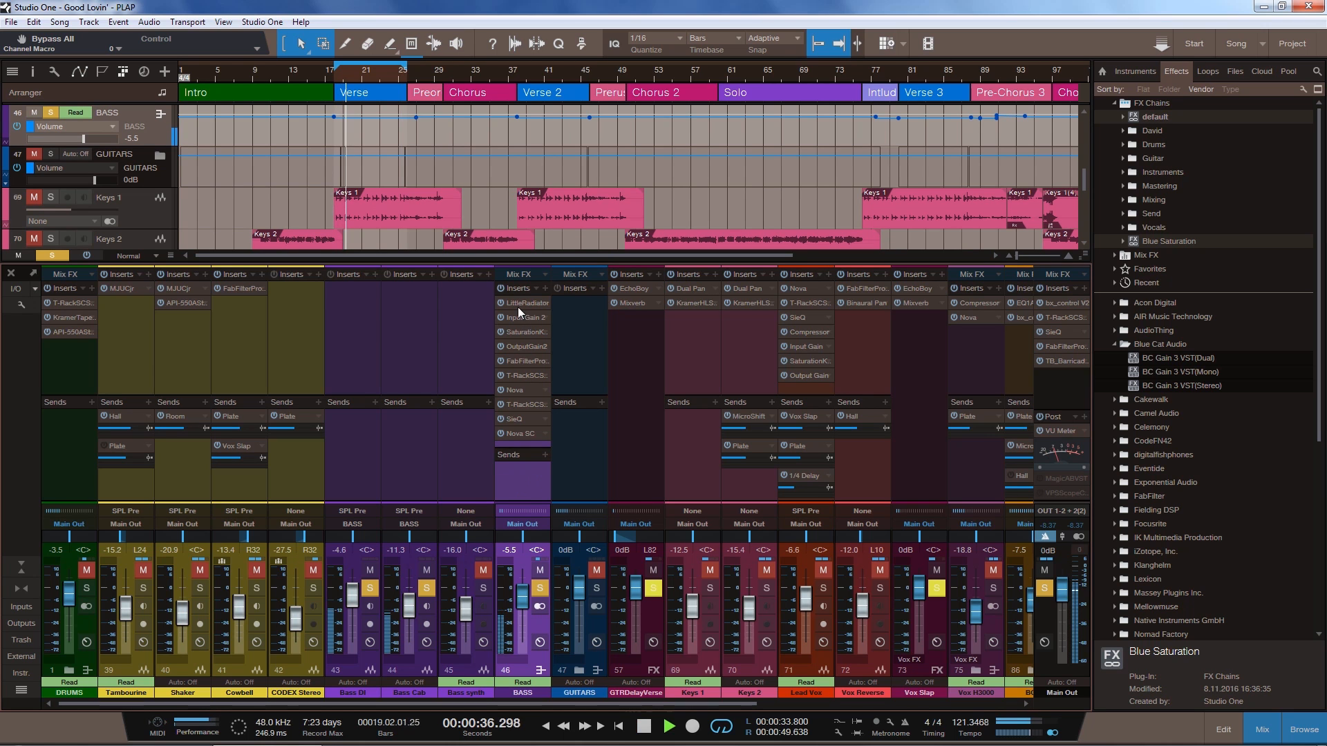
Step: Open the BASS bus's macro controls and insert routing view, stop playback, and show the settings of Splitter 1
{"action": "left_click", "coordinate": [540, 643]}
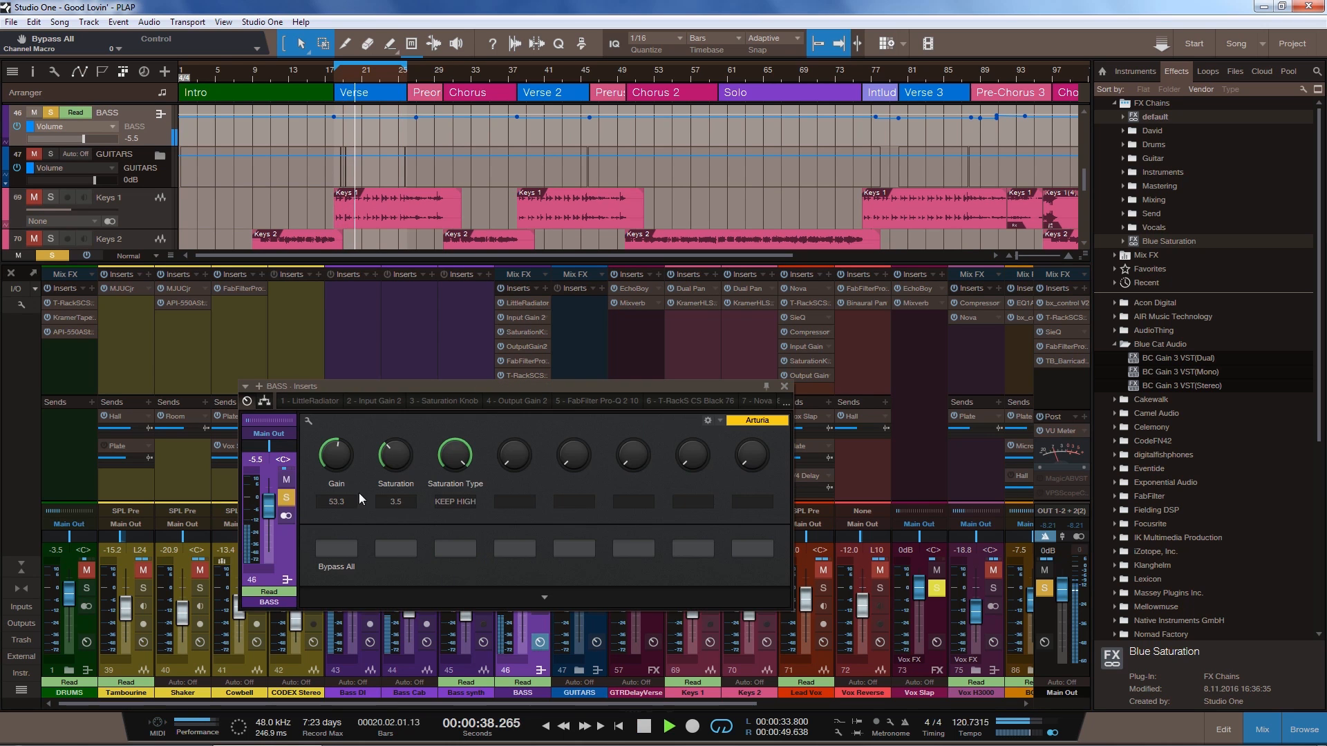
{"action": "left_click", "coordinate": [262, 403]}
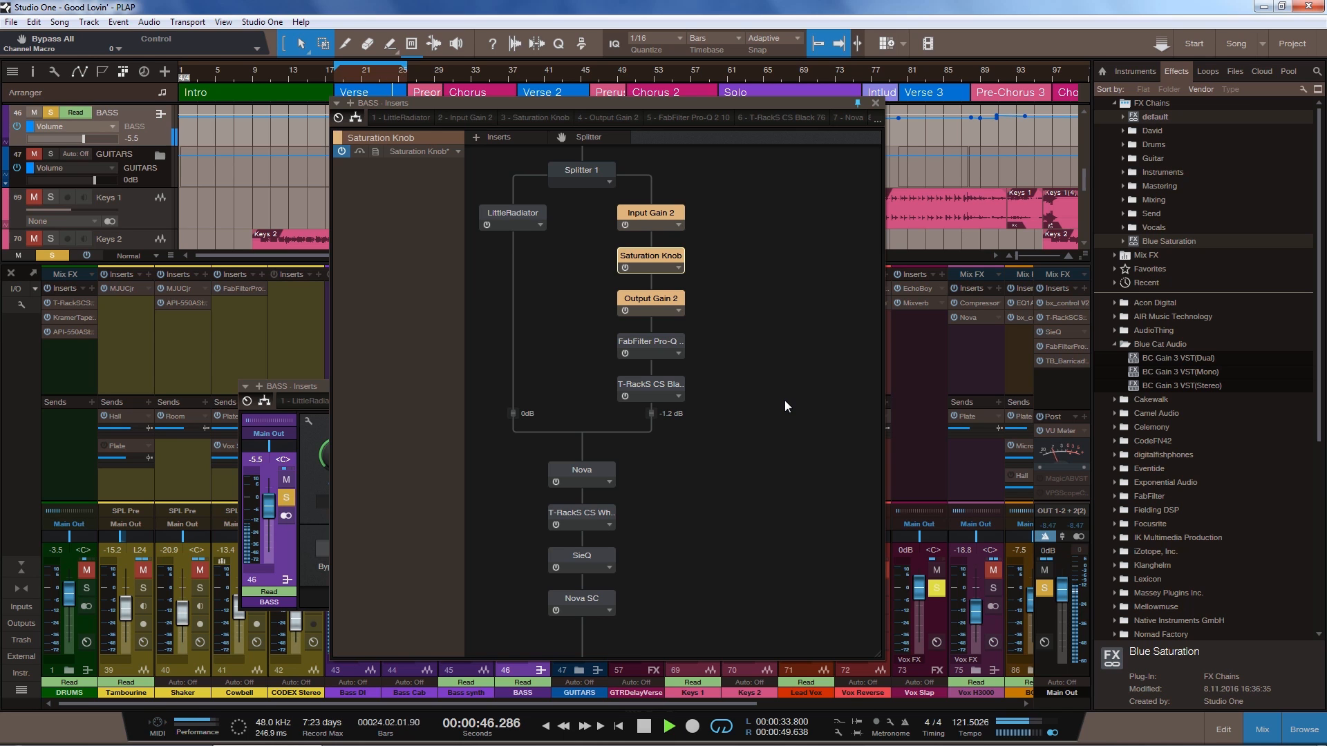
{"action": "key", "text": "space"}
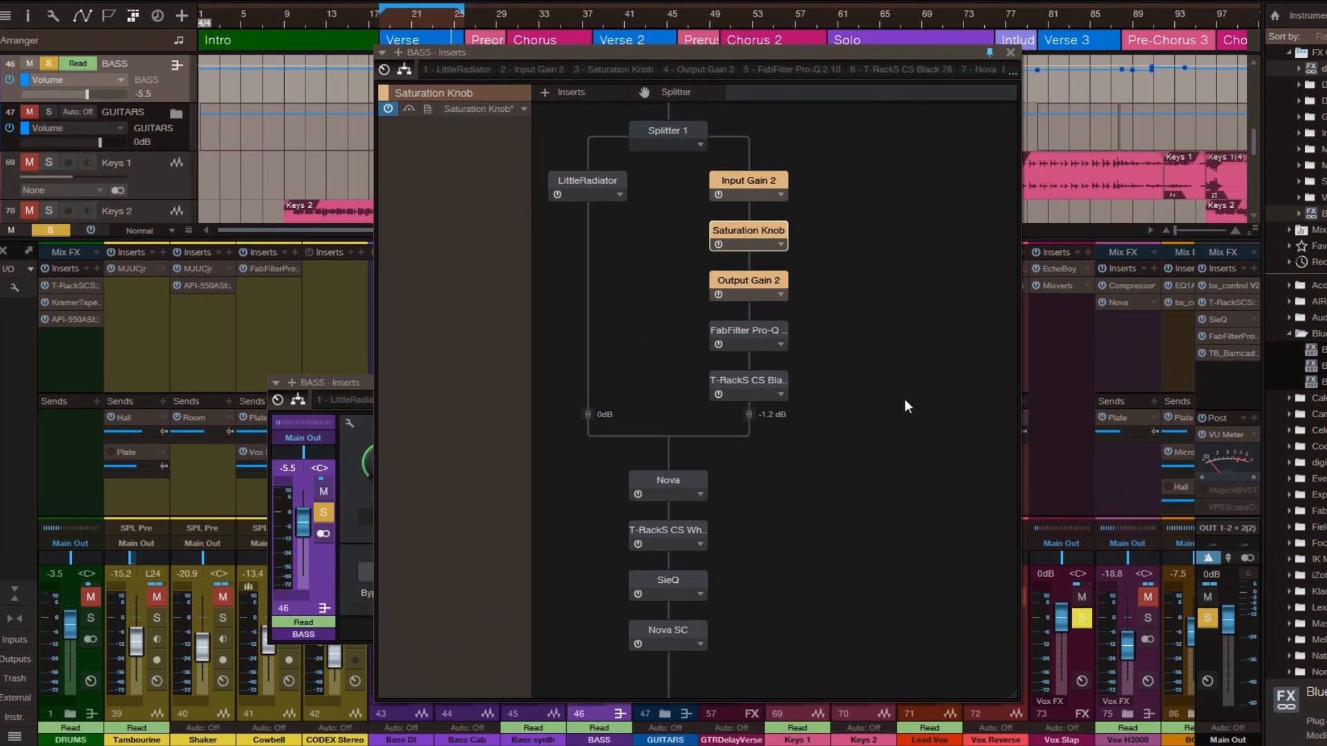
{"action": "left_click", "coordinate": [673, 132]}
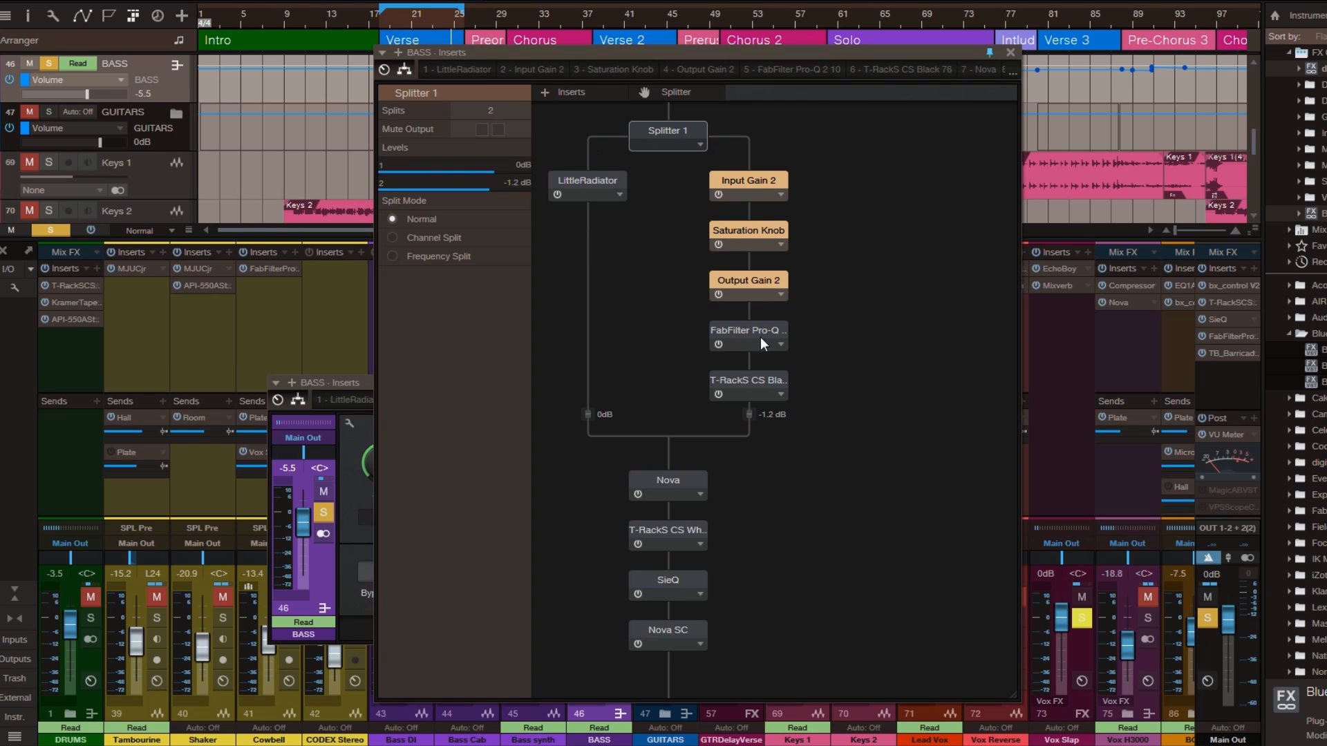
Step: Examine the plug-ins on the splitter's second branch: Input Gain 2, Saturation Knob, Output Gain 2 and FabFilter Pro-Q 2
{"action": "double_click", "coordinate": [754, 179]}
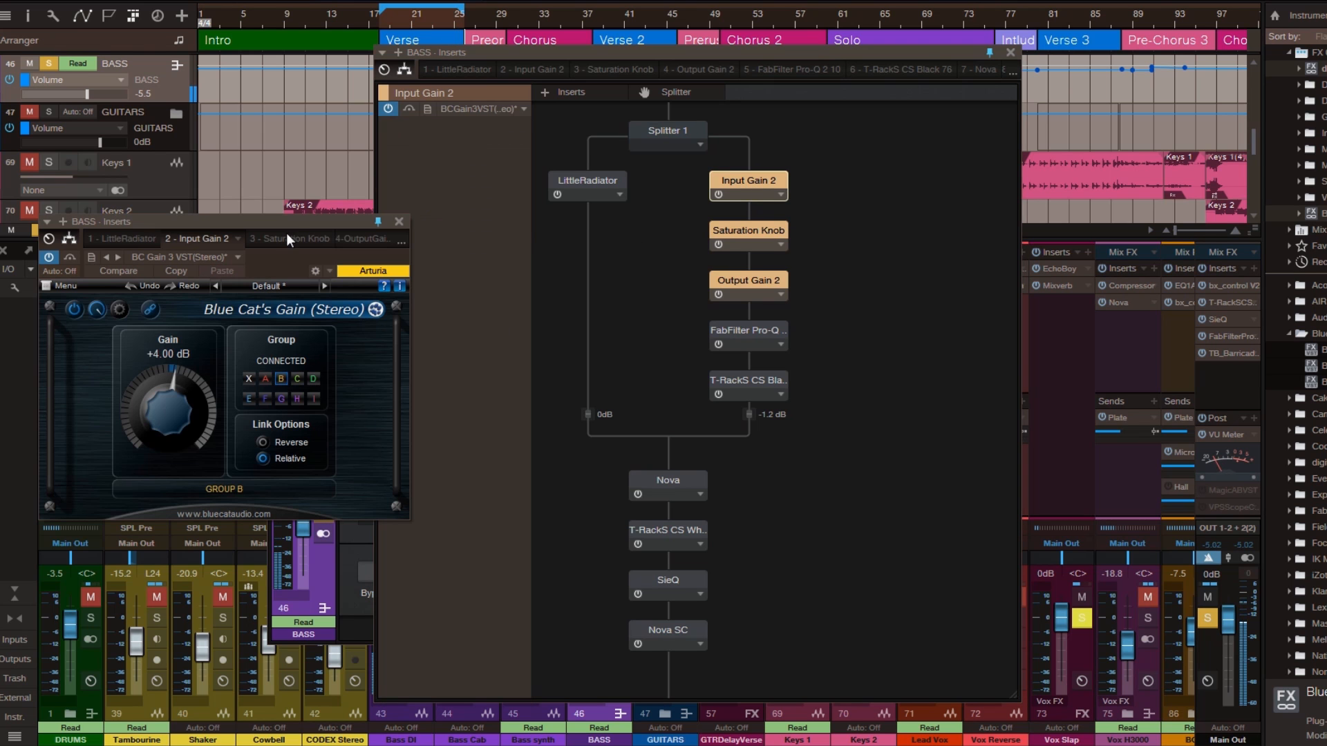
{"action": "left_click_drag", "start_coordinate": [292, 218], "coordinate": [527, 149]}
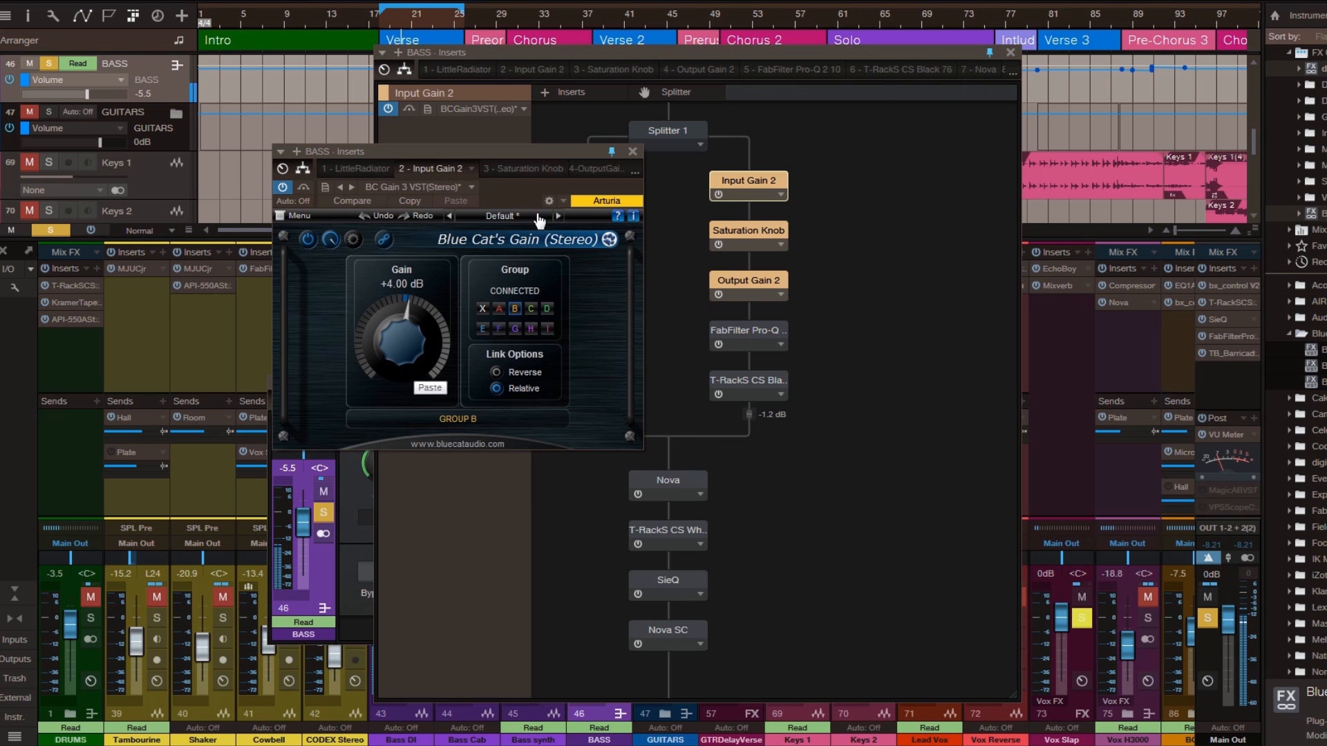
{"action": "left_click", "coordinate": [521, 170]}
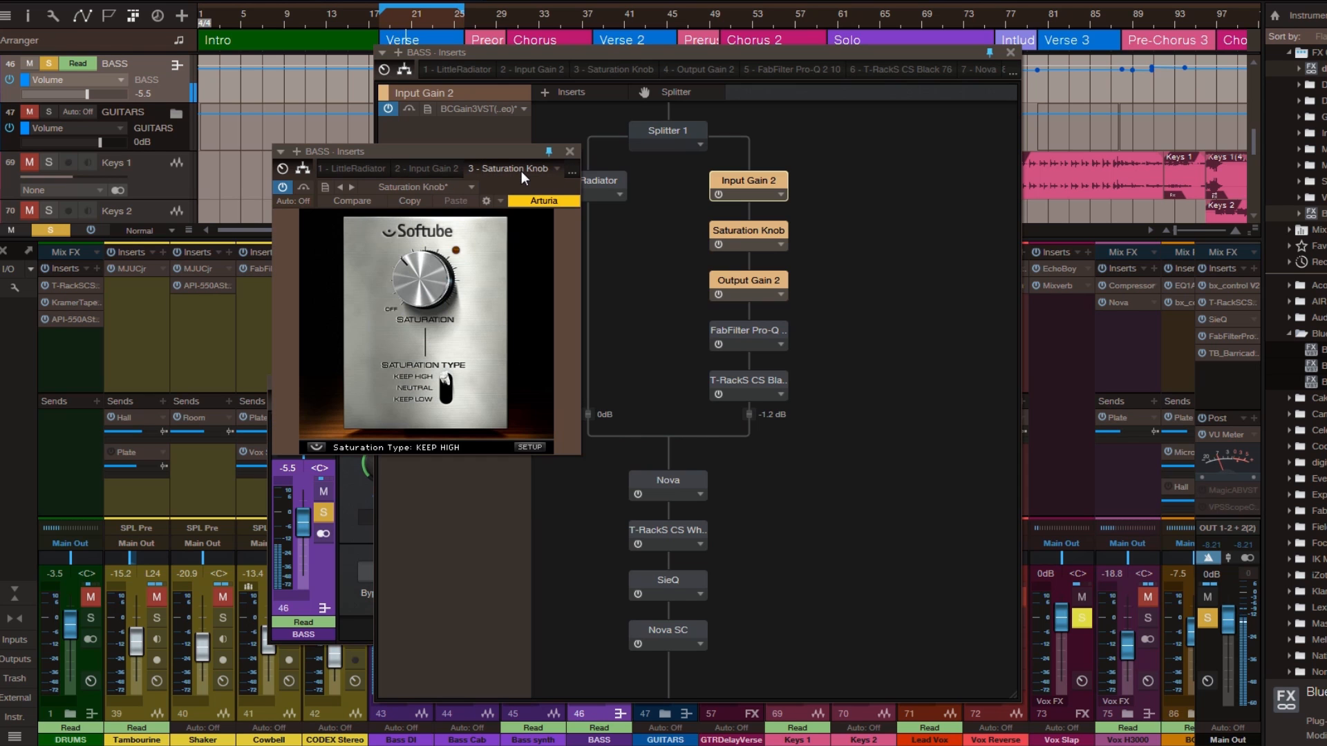
{"action": "left_click", "coordinate": [570, 172]}
{"action": "left_click", "coordinate": [540, 235]}
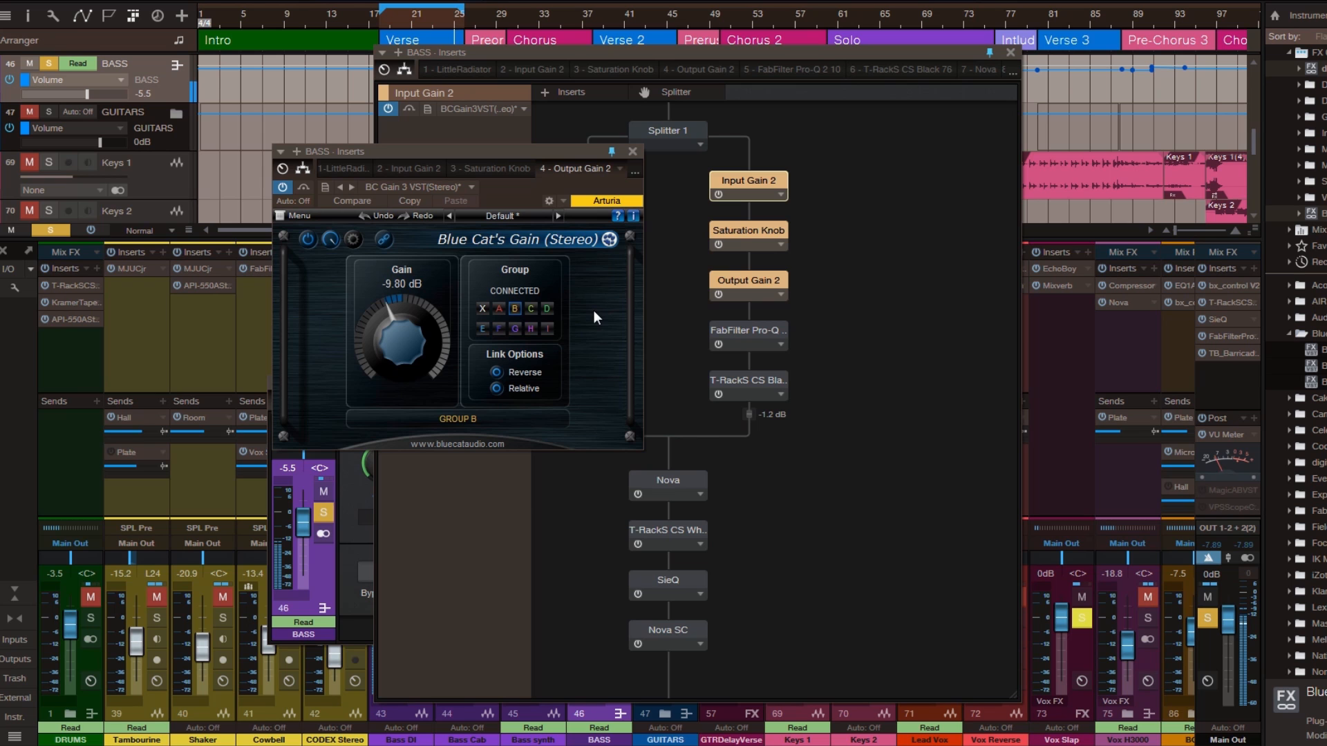
{"action": "left_click", "coordinate": [633, 151]}
{"action": "double_click", "coordinate": [748, 334]}
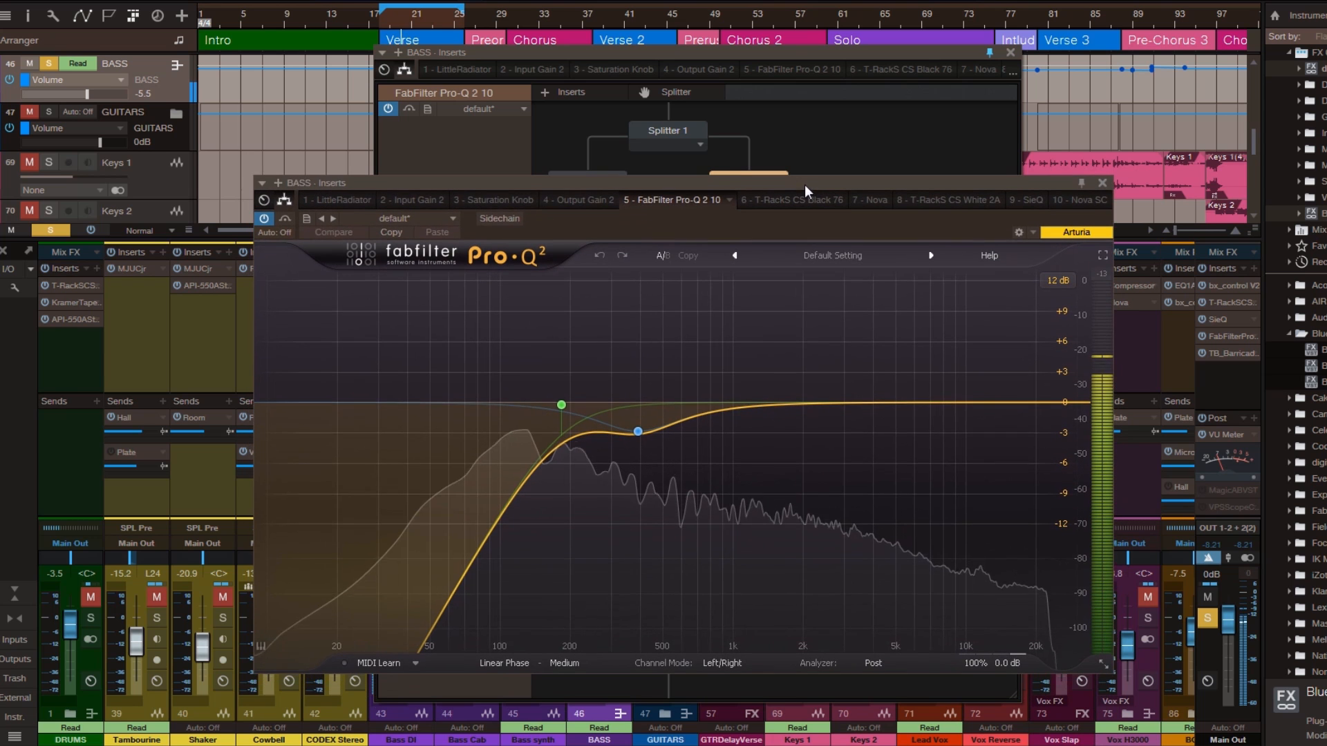
Step: Examine the T-RackS CS Black 76 limiter after FabFilter Pro-Q 2 on the splitter's second branch, and close the plug-in window
{"action": "left_click_drag", "start_coordinate": [832, 182], "coordinate": [897, 191]}
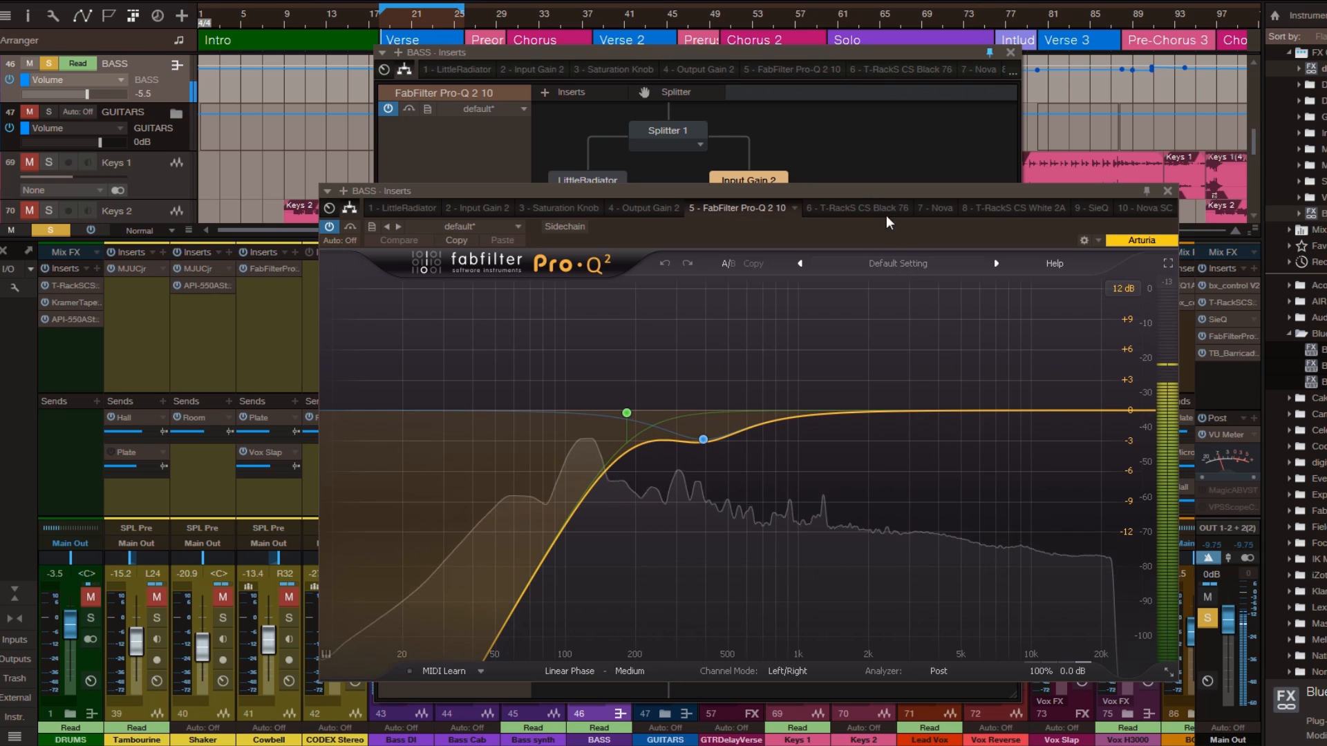
{"action": "left_click", "coordinate": [860, 206]}
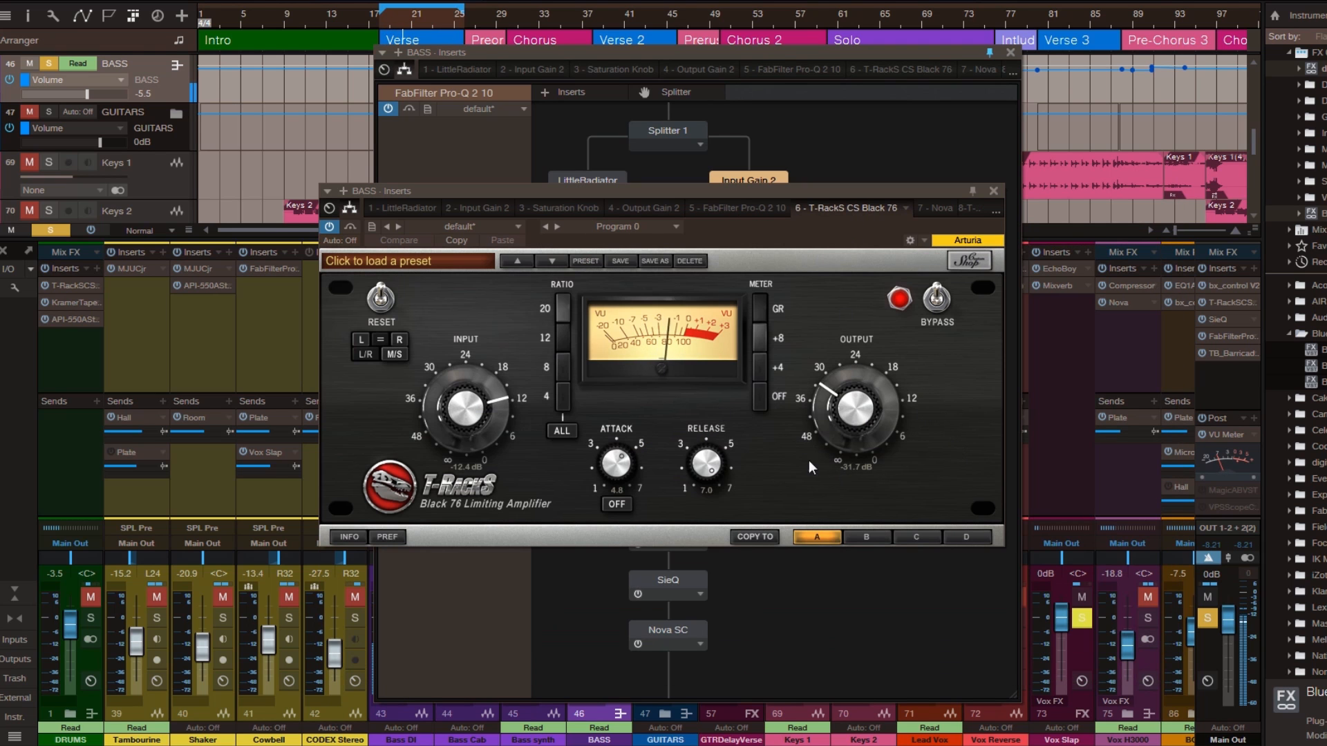
{"action": "left_click", "coordinate": [993, 191]}
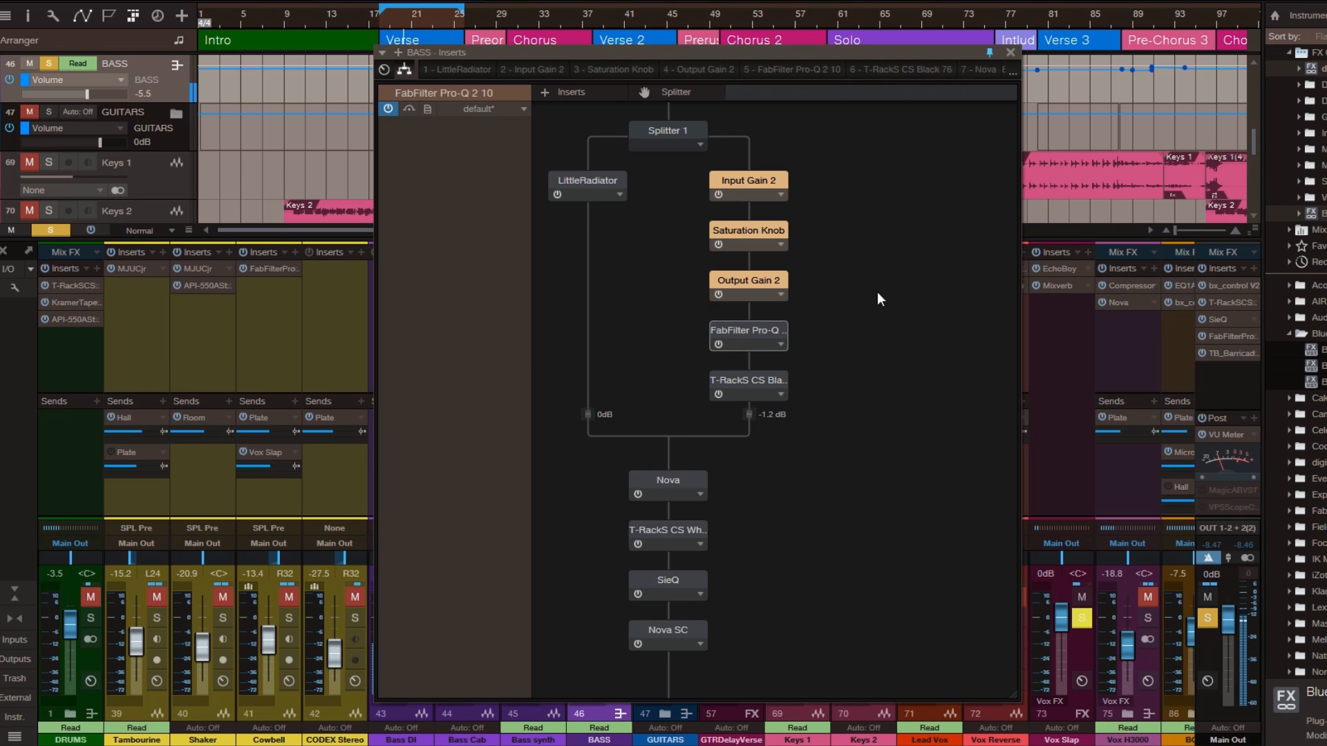
Step: Unsolo the BASS bus and show its macro controls in a separate window over the insert routing view
{"action": "left_click", "coordinate": [589, 158]}
{"action": "left_click", "coordinate": [591, 160]}
{"action": "key", "text": "s"}
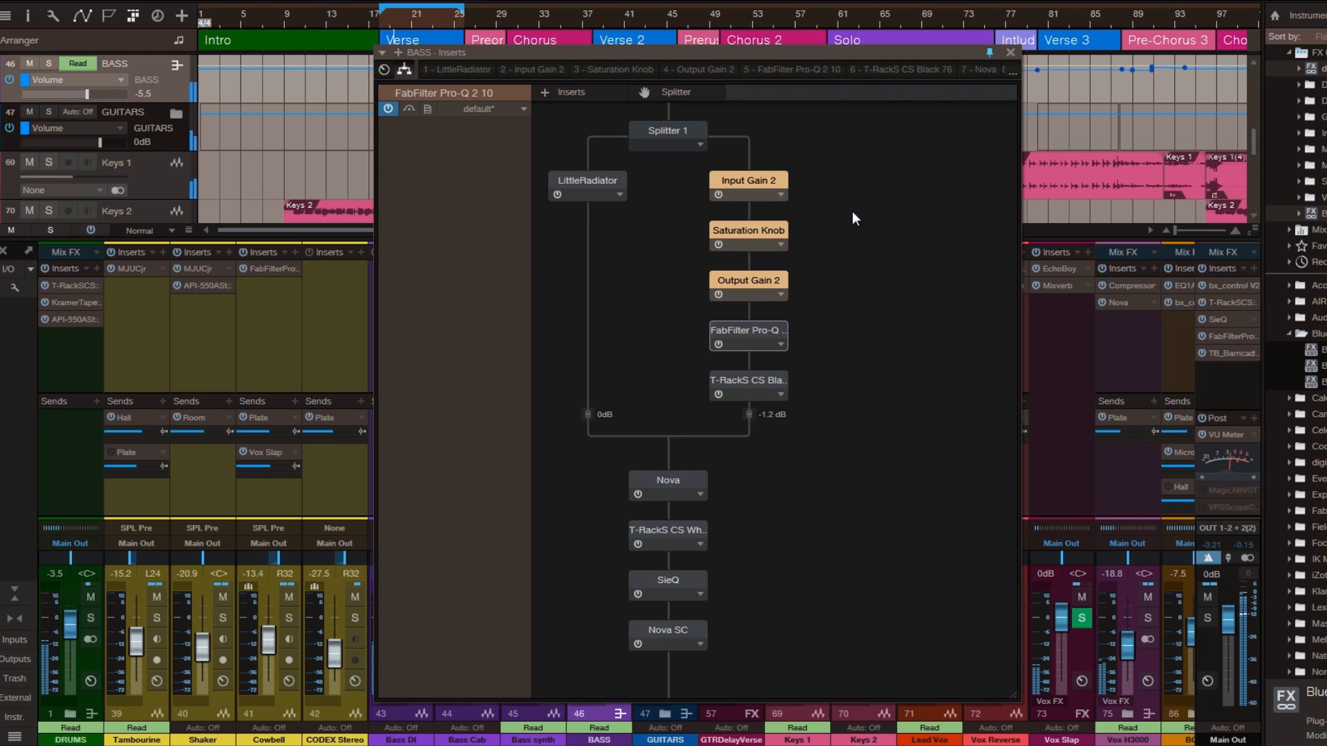
{"action": "left_click", "coordinate": [386, 69]}
{"action": "left_click_drag", "start_coordinate": [627, 380], "coordinate": [779, 283]}
Step: Compare the BASS saturation chain within the full mix with the Bypass All macro on and off
{"action": "left_click", "coordinate": [534, 475]}
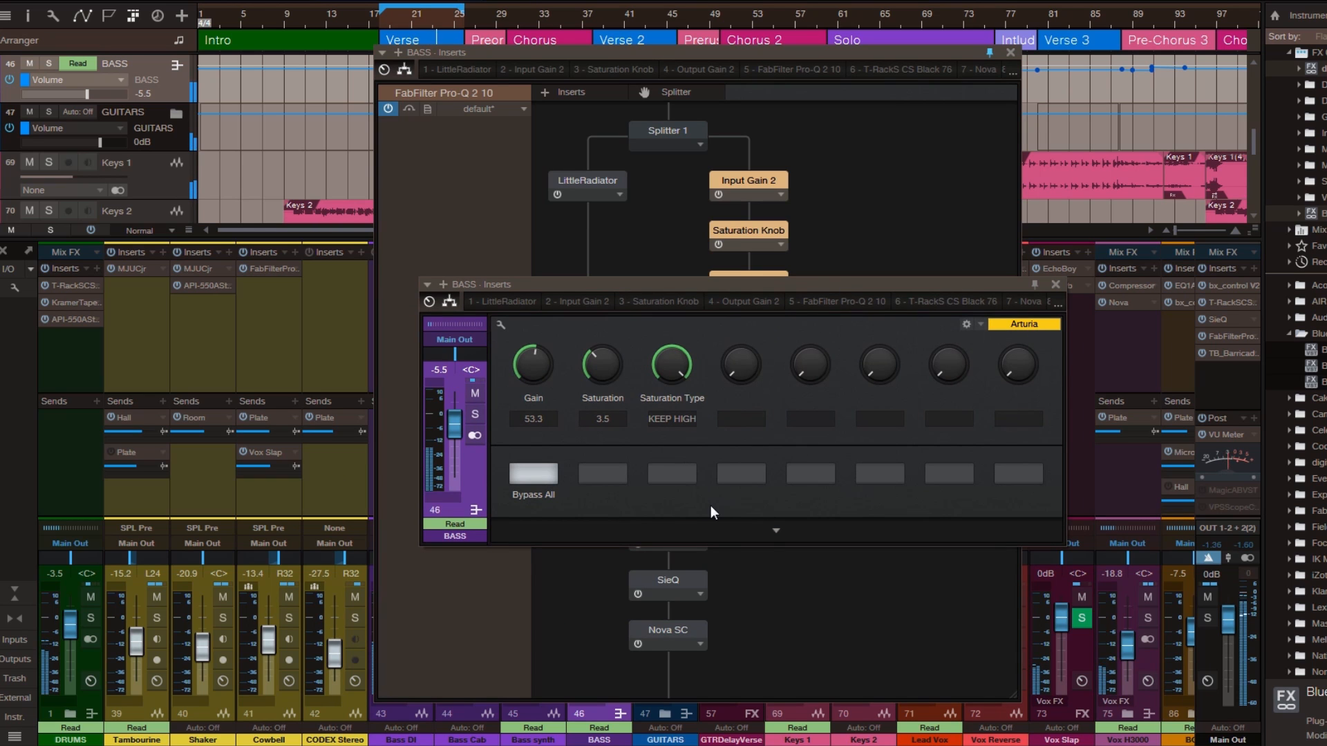
{"action": "left_click", "coordinate": [535, 475]}
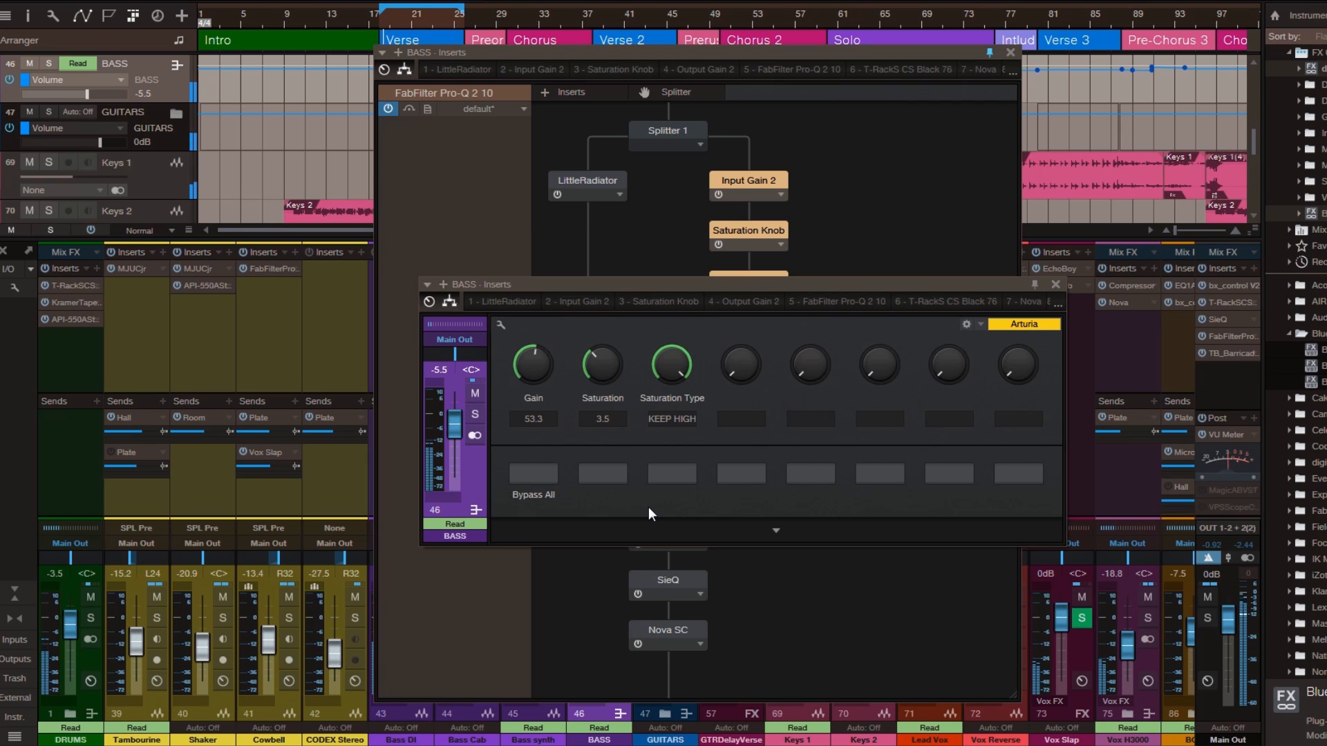
{"action": "key", "text": "shift+m"}
{"action": "key", "text": "shift+m"}
Step: Solo the BASS bus, switch off its Bypass All macro, and close the macro and insert routing windows
{"action": "left_click", "coordinate": [476, 415]}
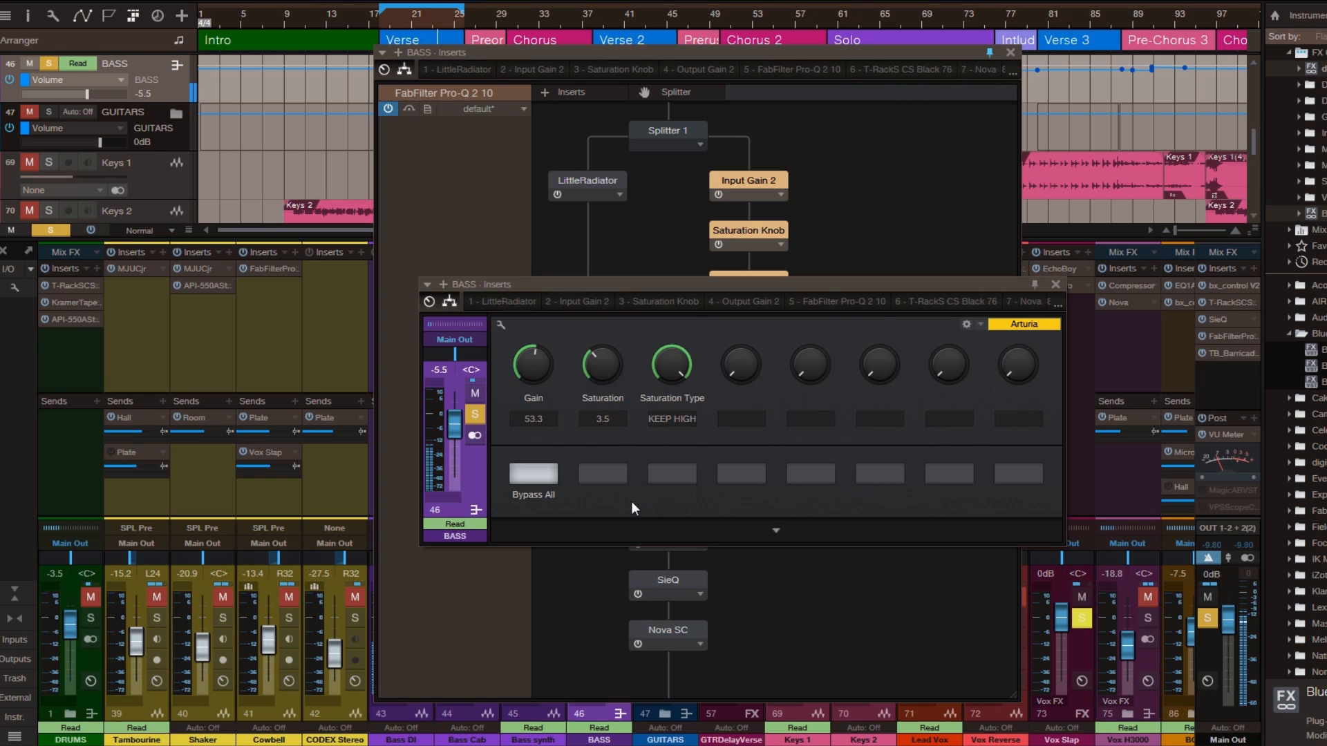
{"action": "left_click", "coordinate": [531, 477]}
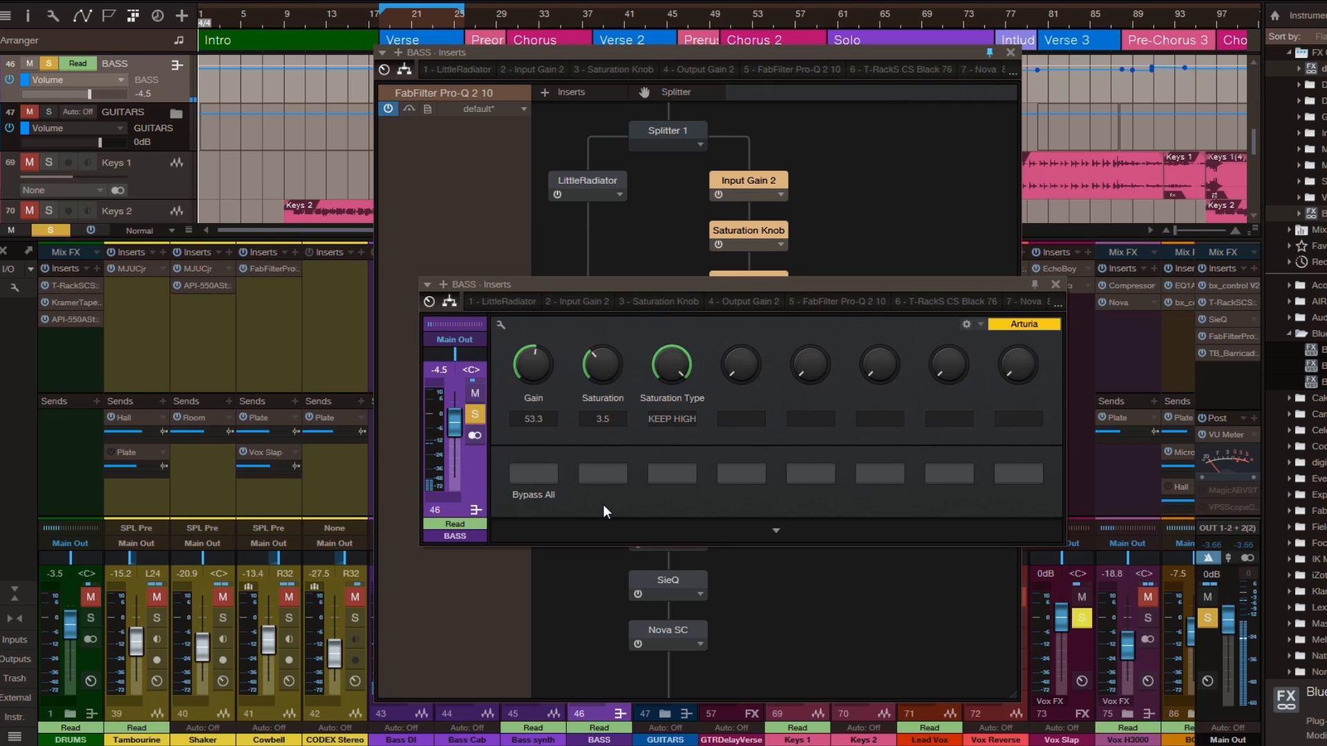
{"action": "left_click", "coordinate": [1055, 284]}
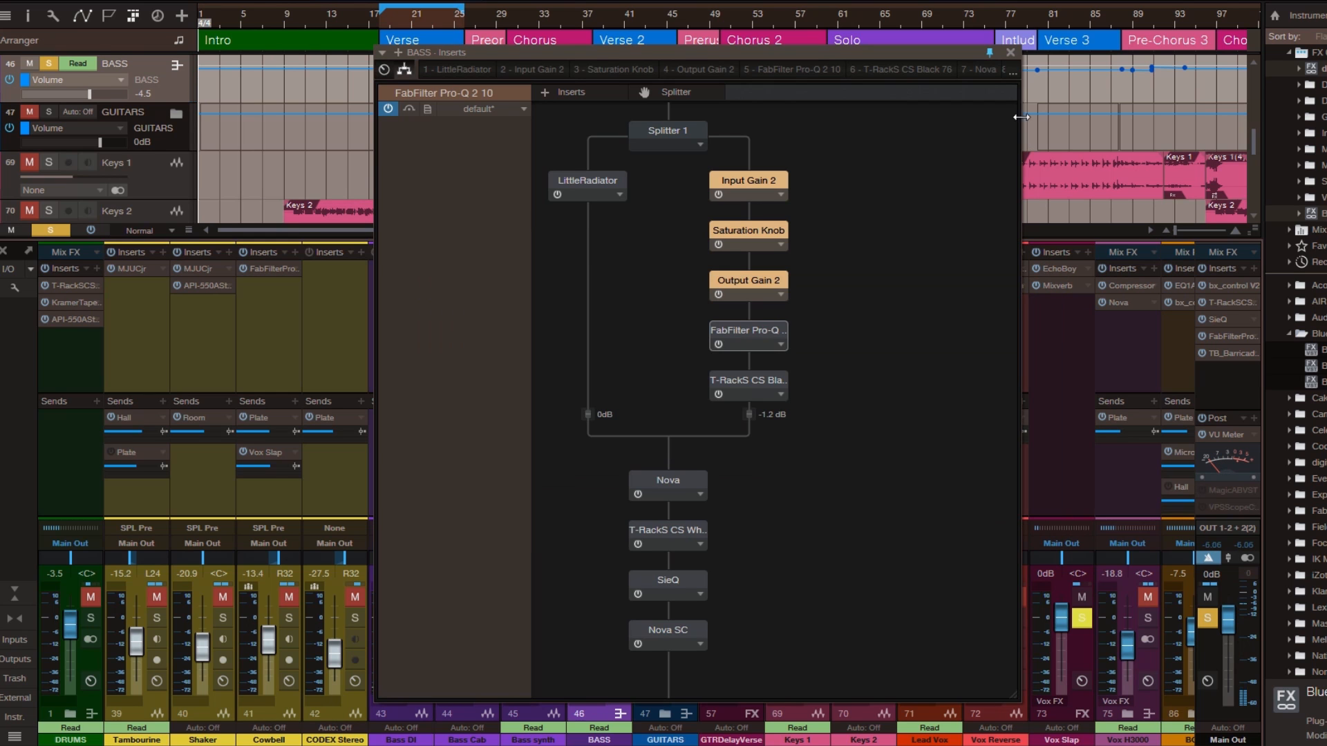
{"action": "left_click", "coordinate": [1011, 52]}
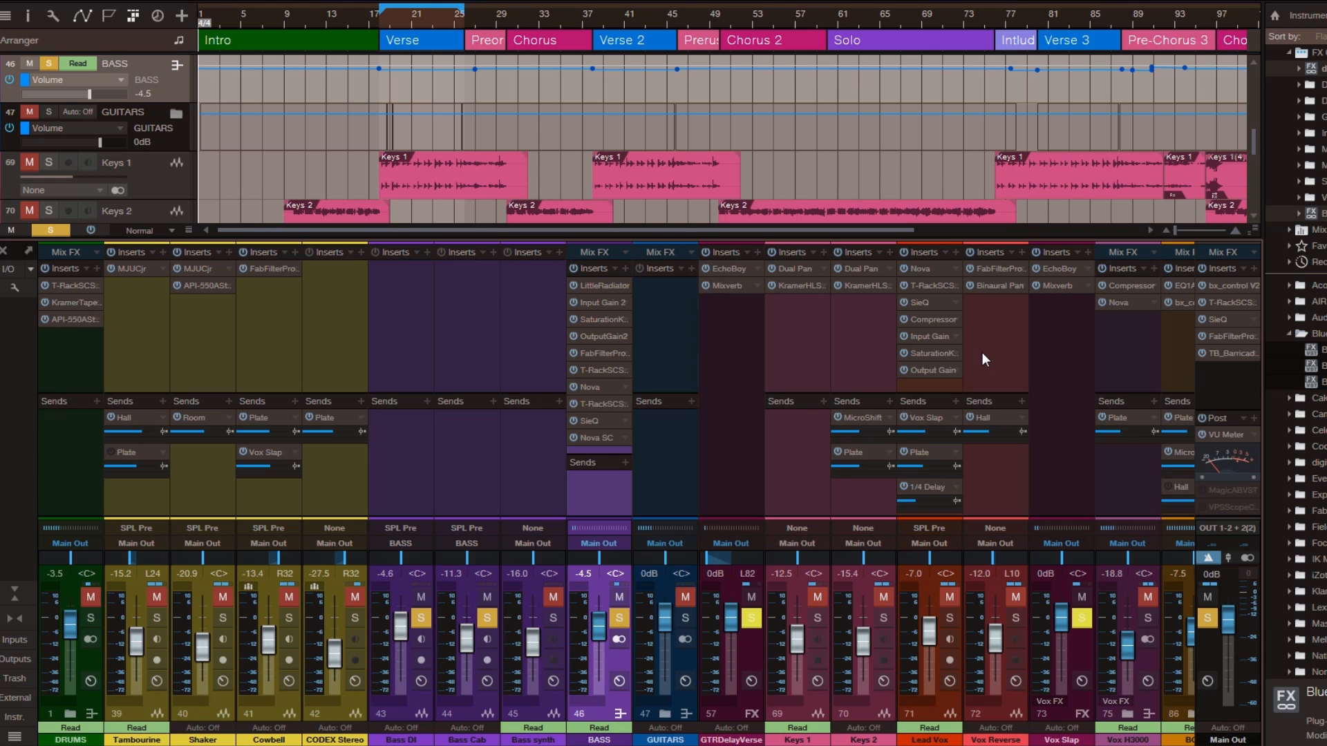
Step: Compare the link groups of Lead Vox's Input Gain and BASS's Input Gain 2 side by side, and close both windows
{"action": "left_click", "coordinate": [932, 337]}
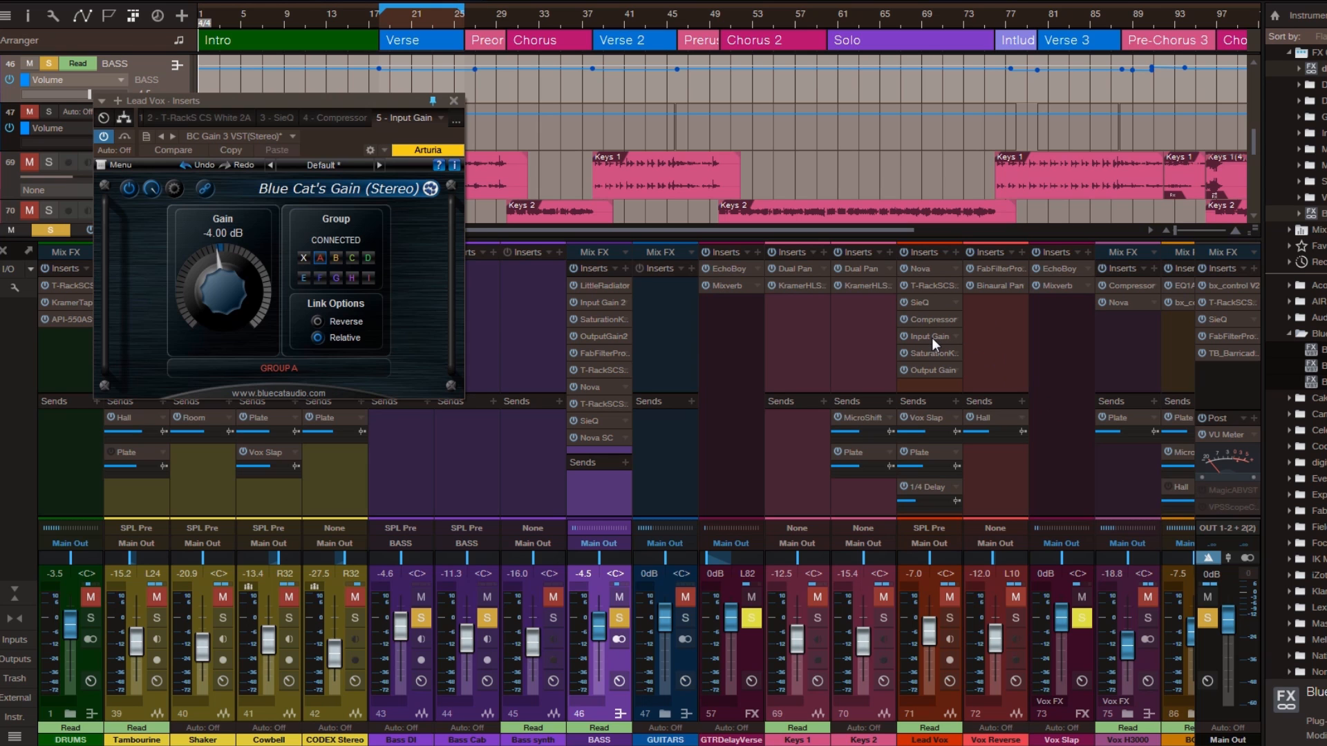
{"action": "left_click_drag", "start_coordinate": [305, 104], "coordinate": [315, 73]}
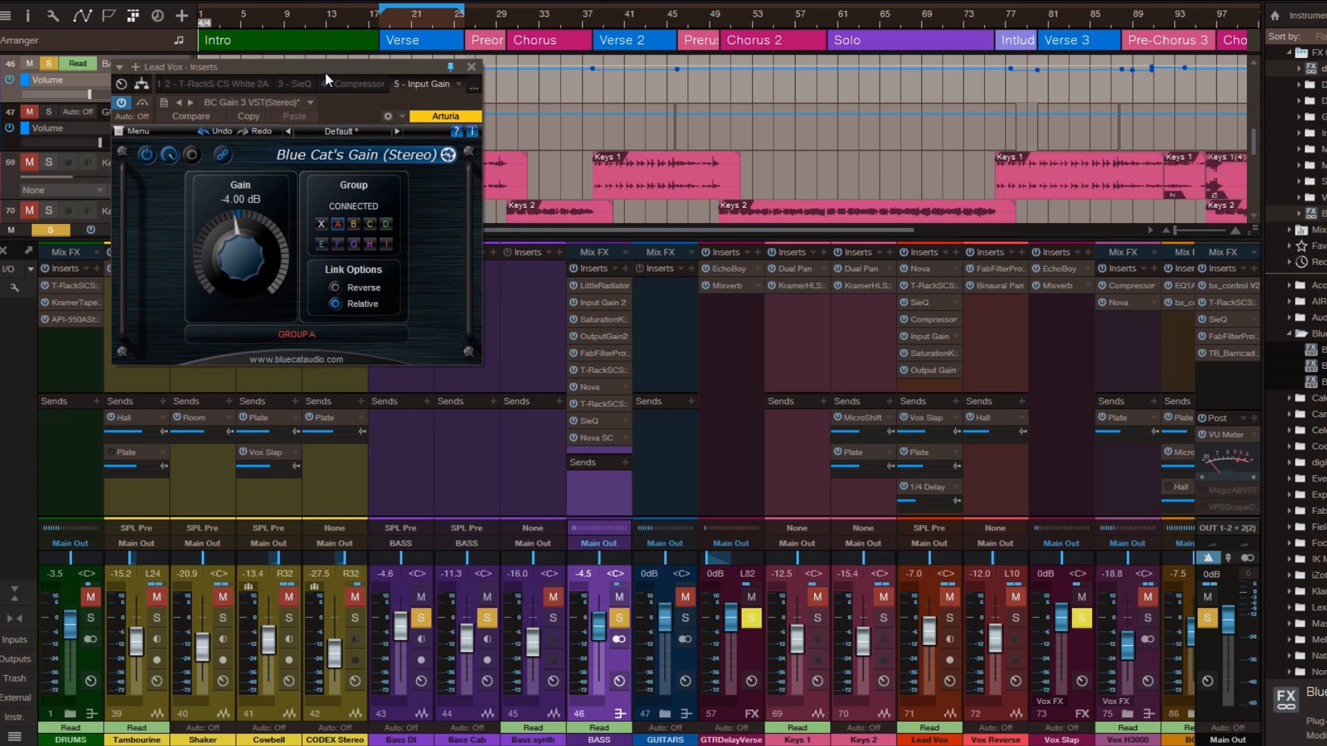
{"action": "left_click", "coordinate": [611, 302]}
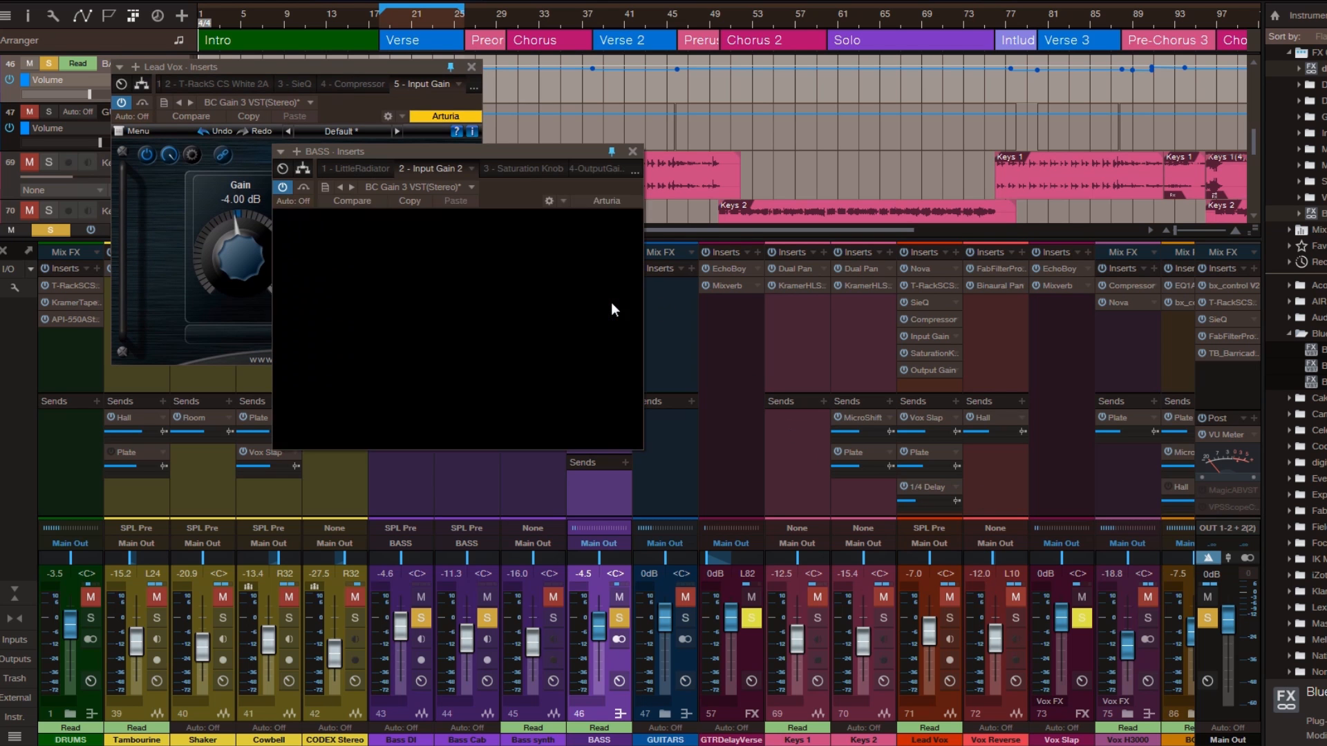
{"action": "left_click_drag", "start_coordinate": [519, 151], "coordinate": [766, 96]}
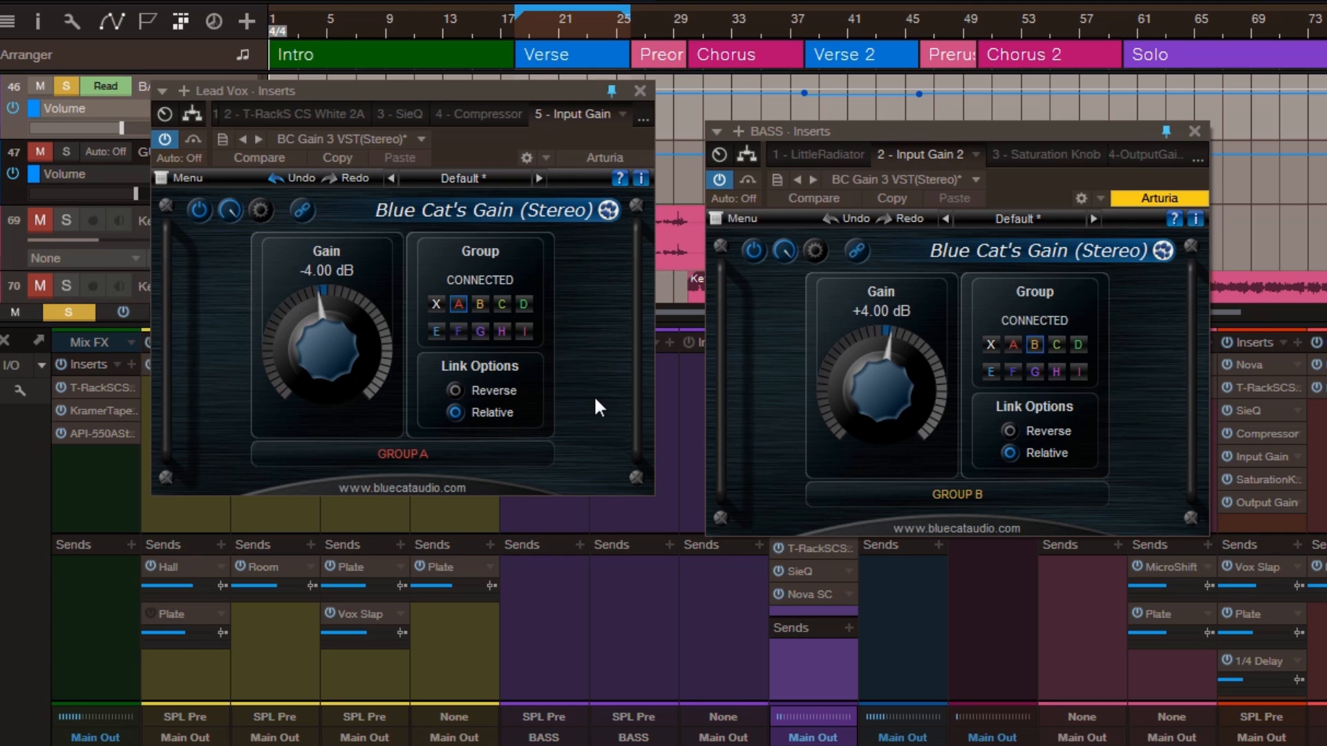
{"action": "left_click", "coordinate": [638, 89]}
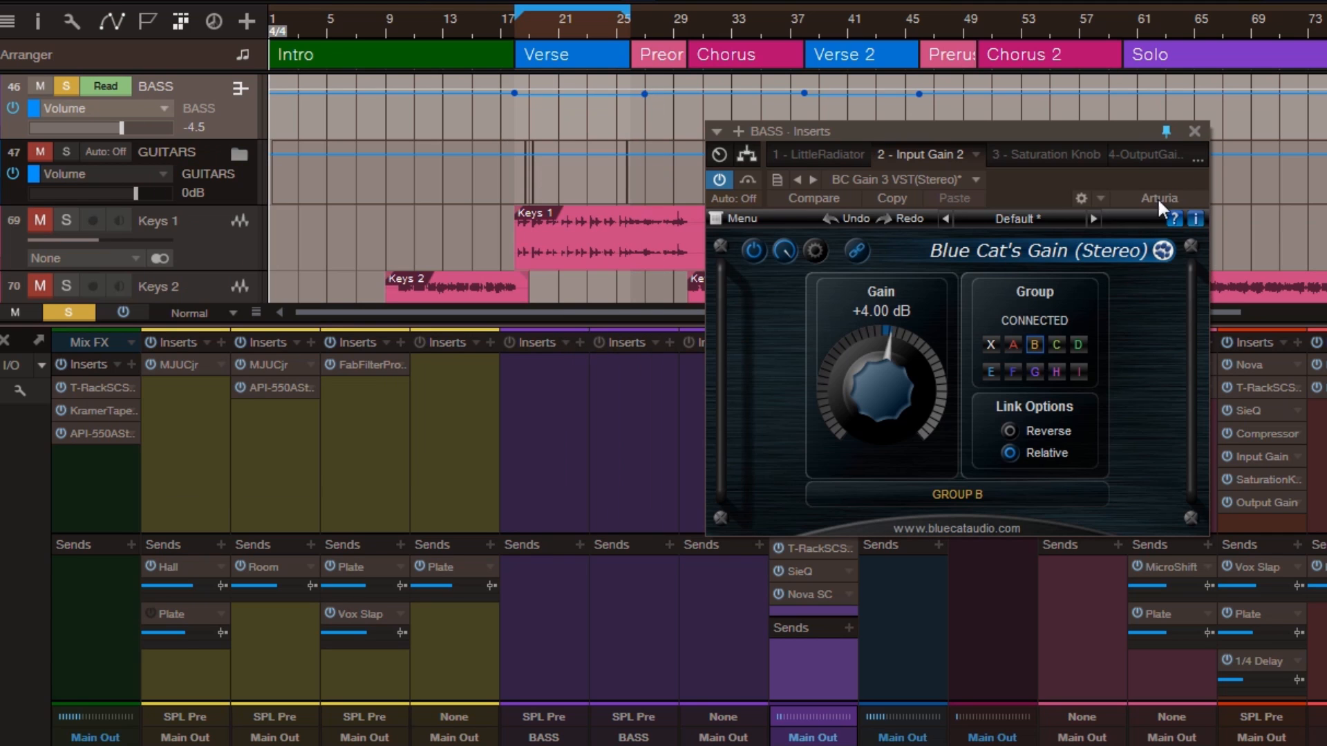
{"action": "left_click", "coordinate": [1194, 133]}
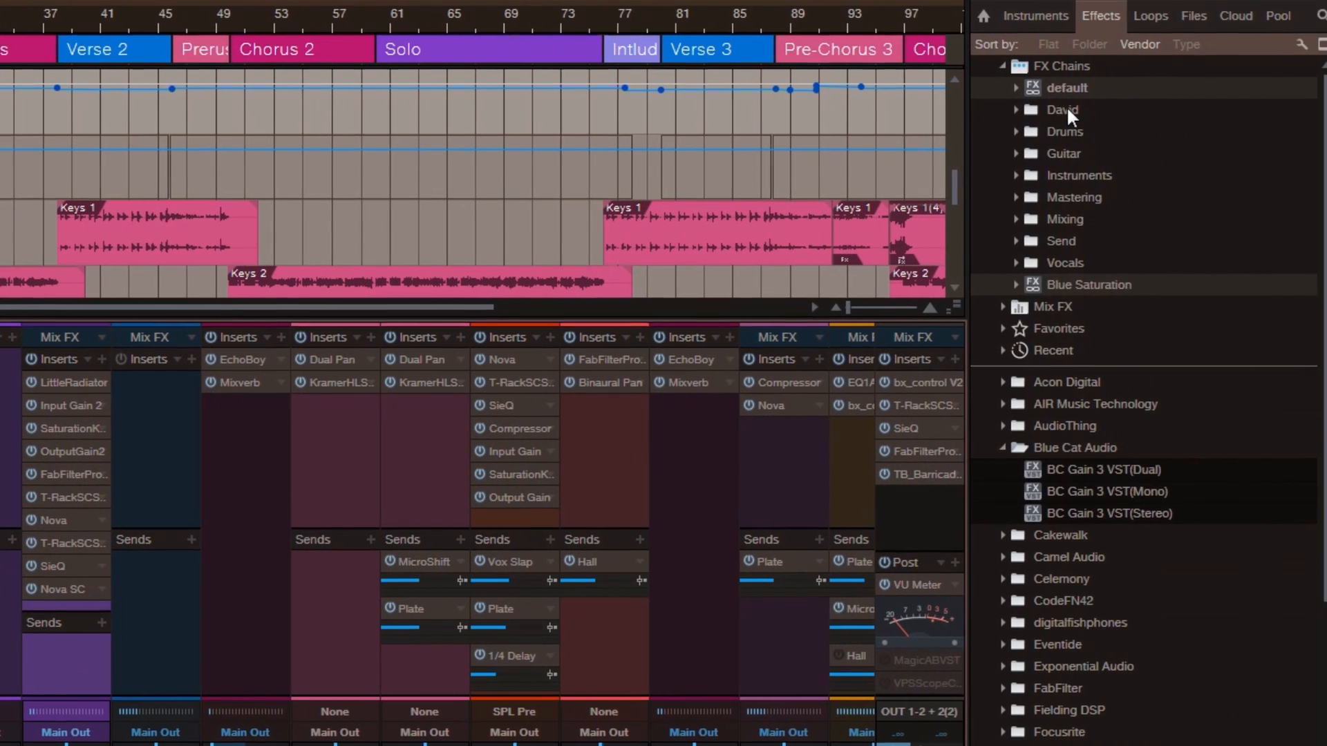
Step: Add the Blue Saturation C FX chain to the Bass synth channel and check its Input Gain's link group
{"action": "double_click", "coordinate": [1056, 109]}
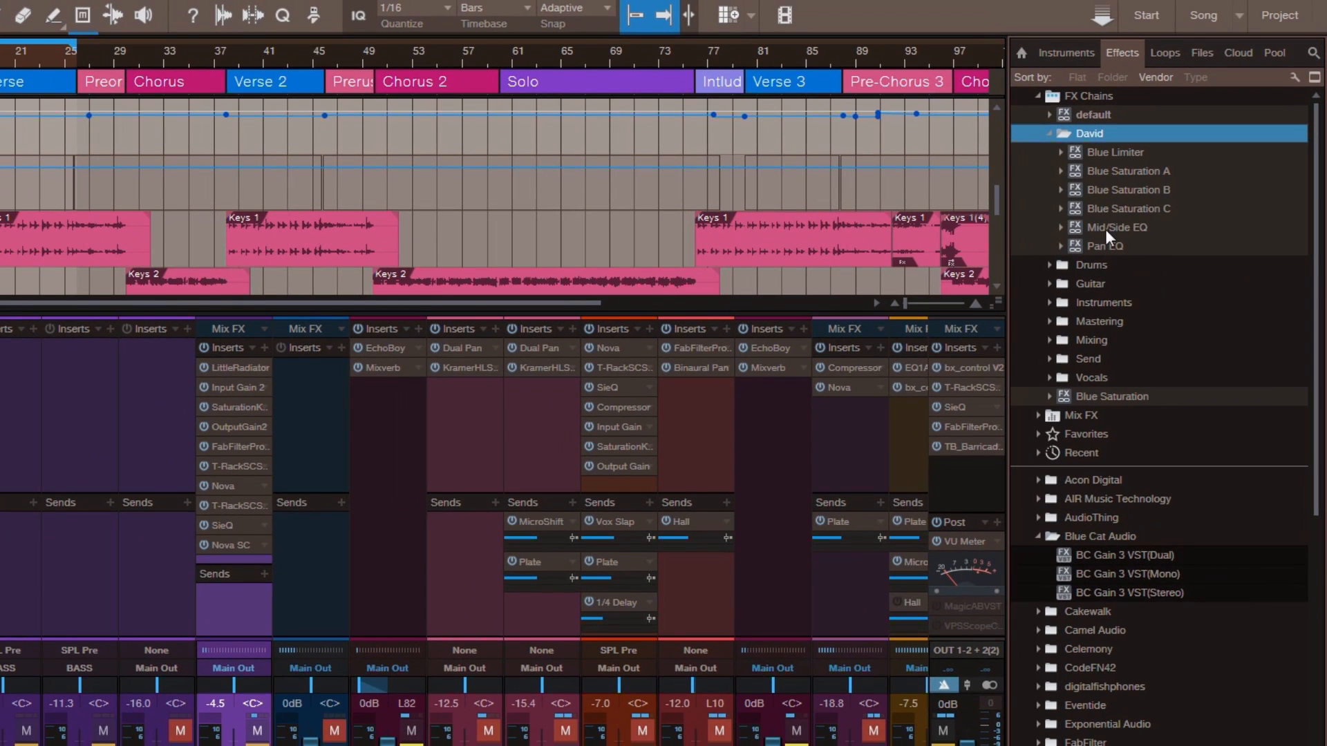
{"action": "left_click_drag", "start_coordinate": [1122, 210], "coordinate": [147, 372]}
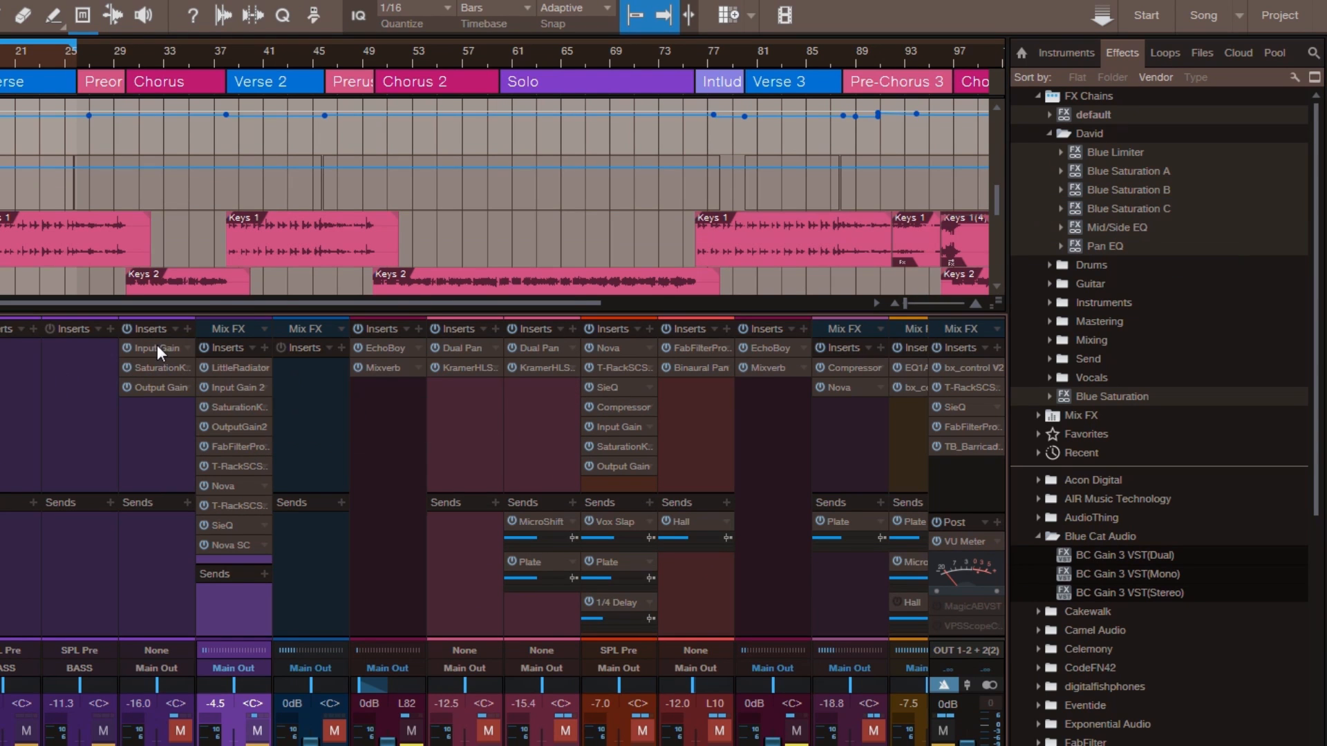
{"action": "left_click", "coordinate": [156, 347]}
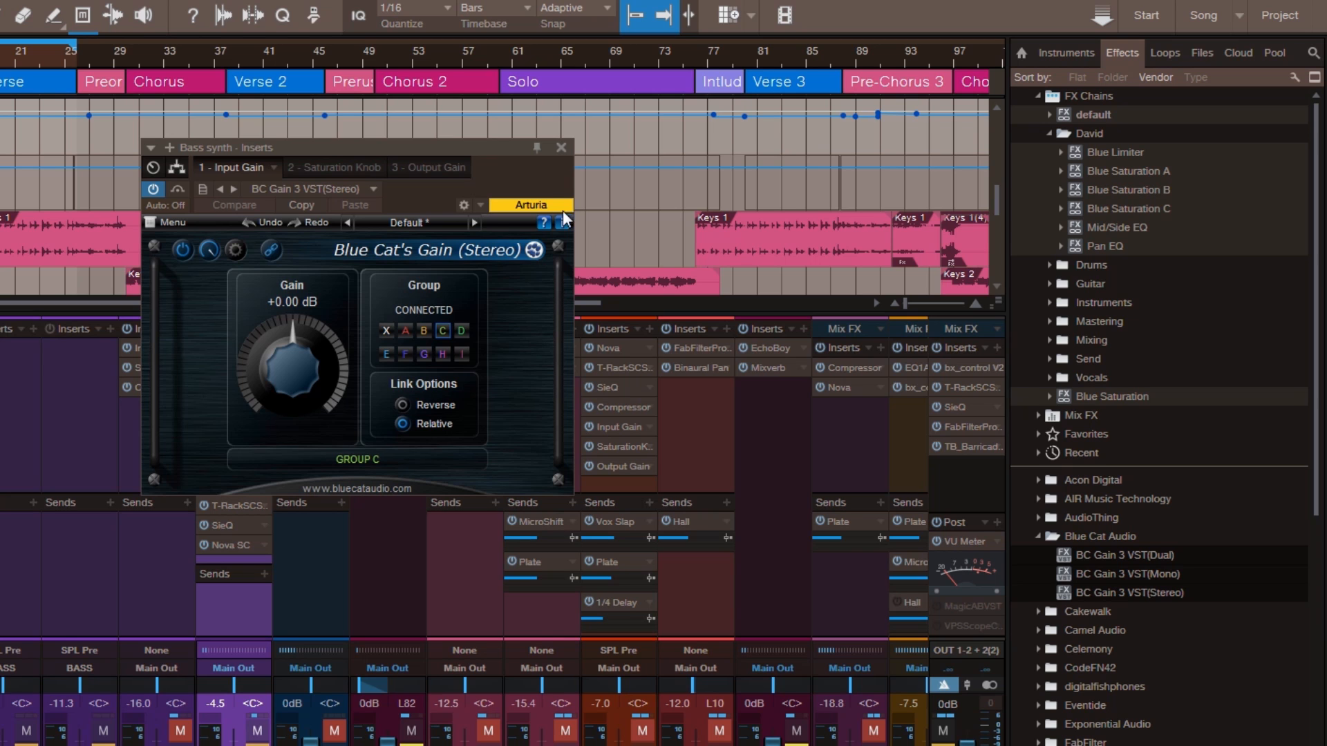
{"action": "left_click", "coordinate": [560, 147]}
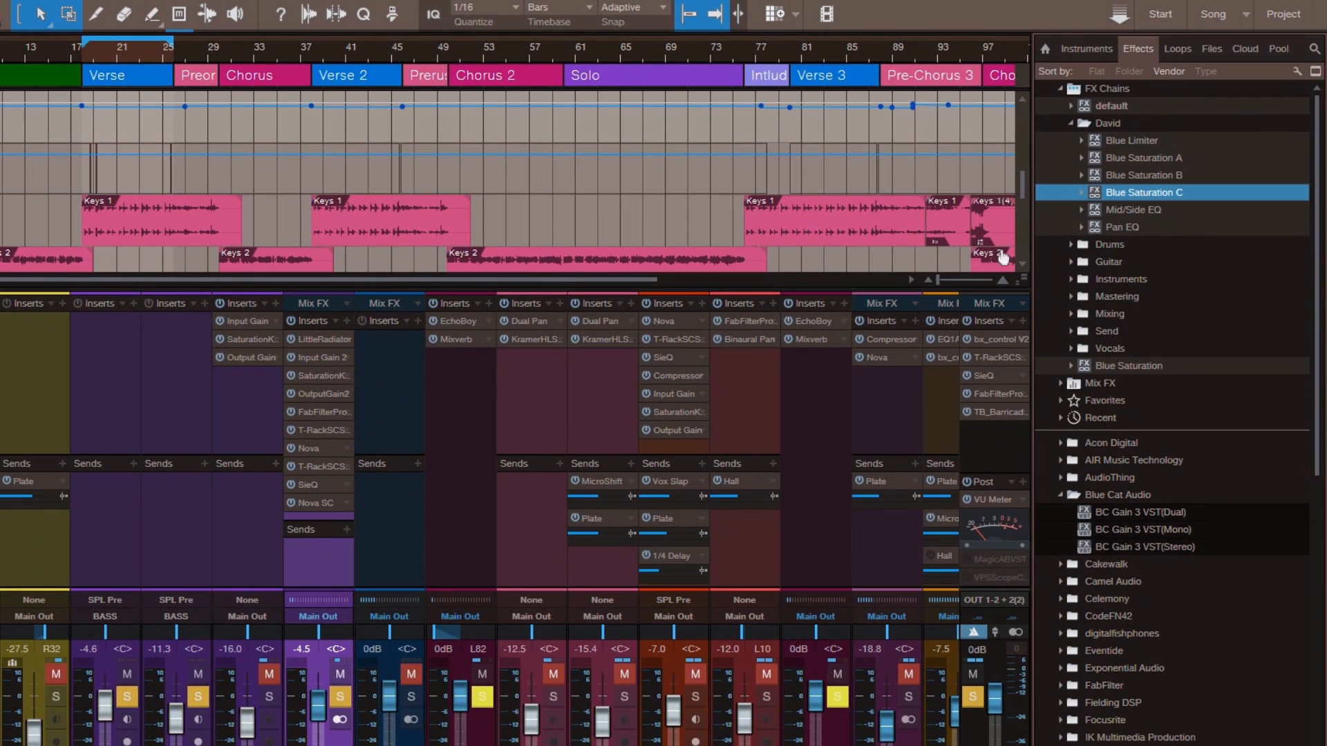
Step: Select the Bass DI and Bass Cab channels and add the Blue Saturation C FX chain to both
{"action": "left_click", "coordinate": [90, 410]}
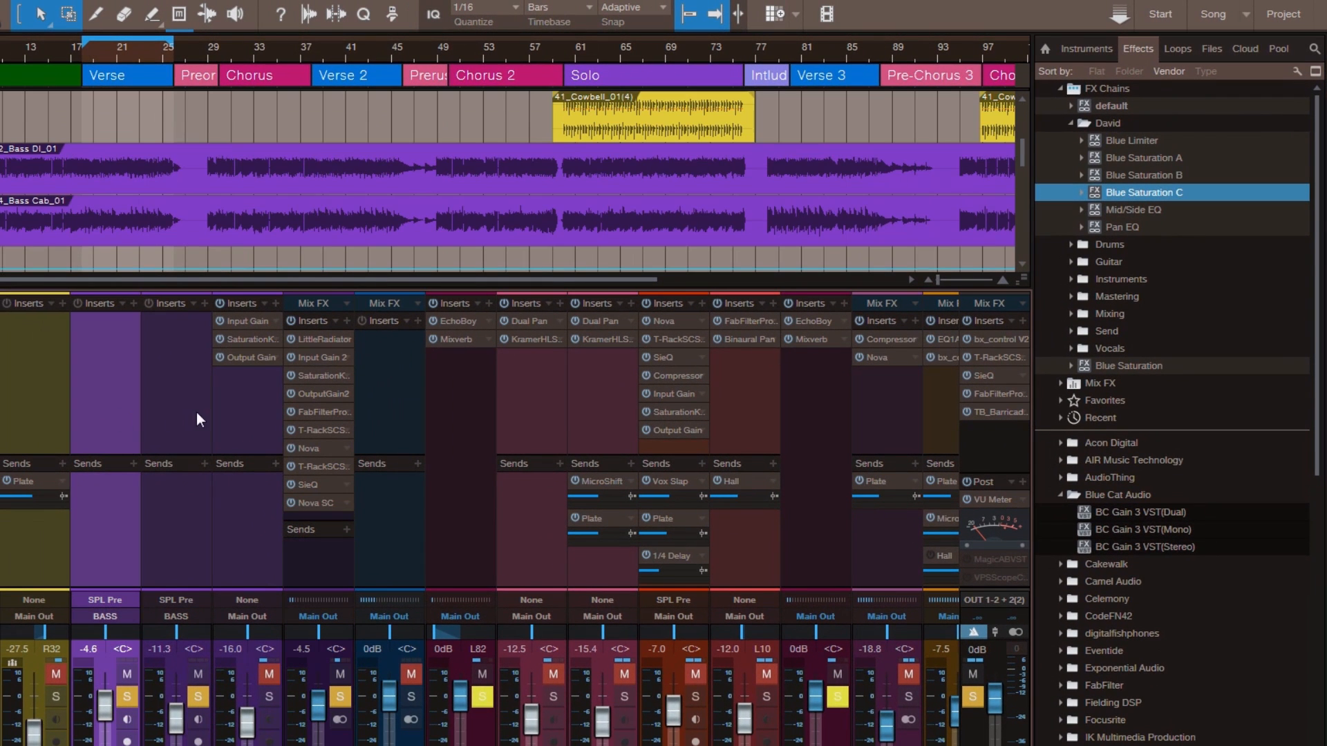
{"action": "left_click", "coordinate": [195, 412], "text": "shift"}
{"action": "left_click_drag", "start_coordinate": [1151, 194], "coordinate": [163, 333]}
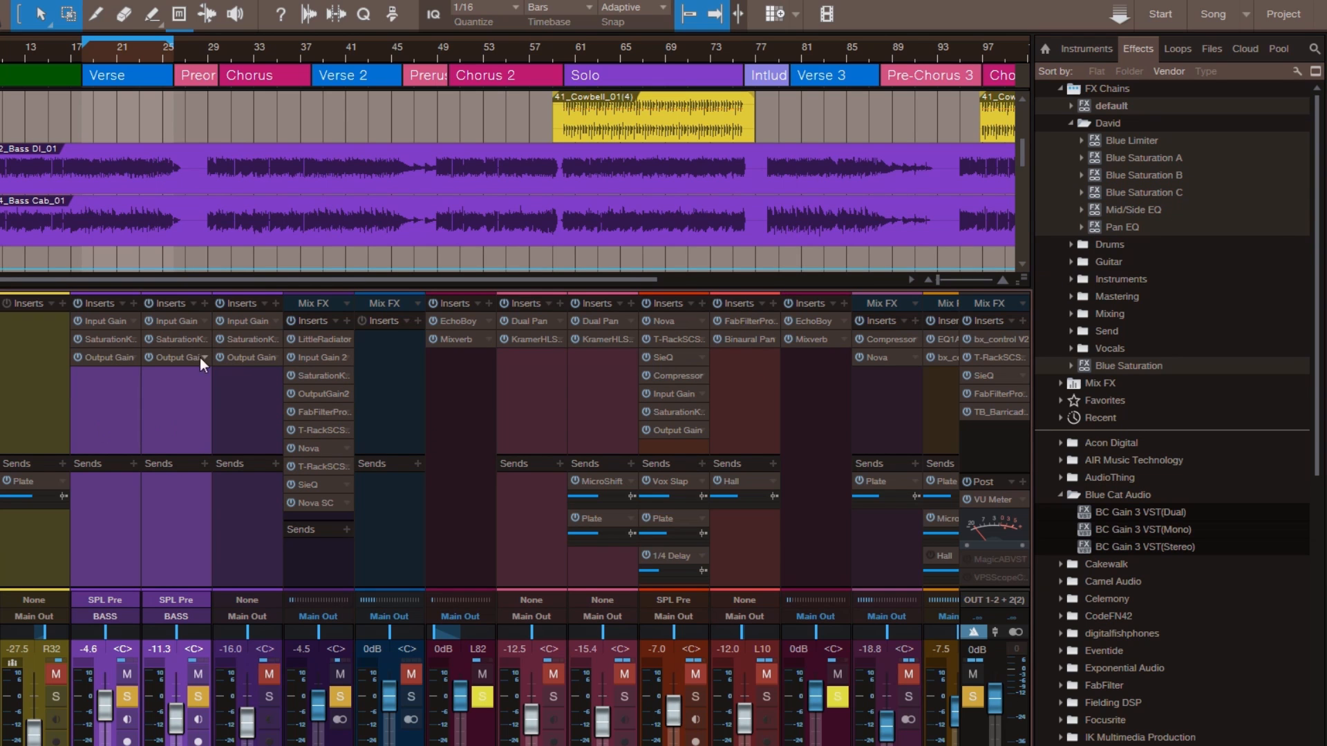
Step: Disconnect Bass Cab's Input Gain from its group, set its gain to -5.00 dB, and reconnect it to group C
{"action": "left_click", "coordinate": [176, 321]}
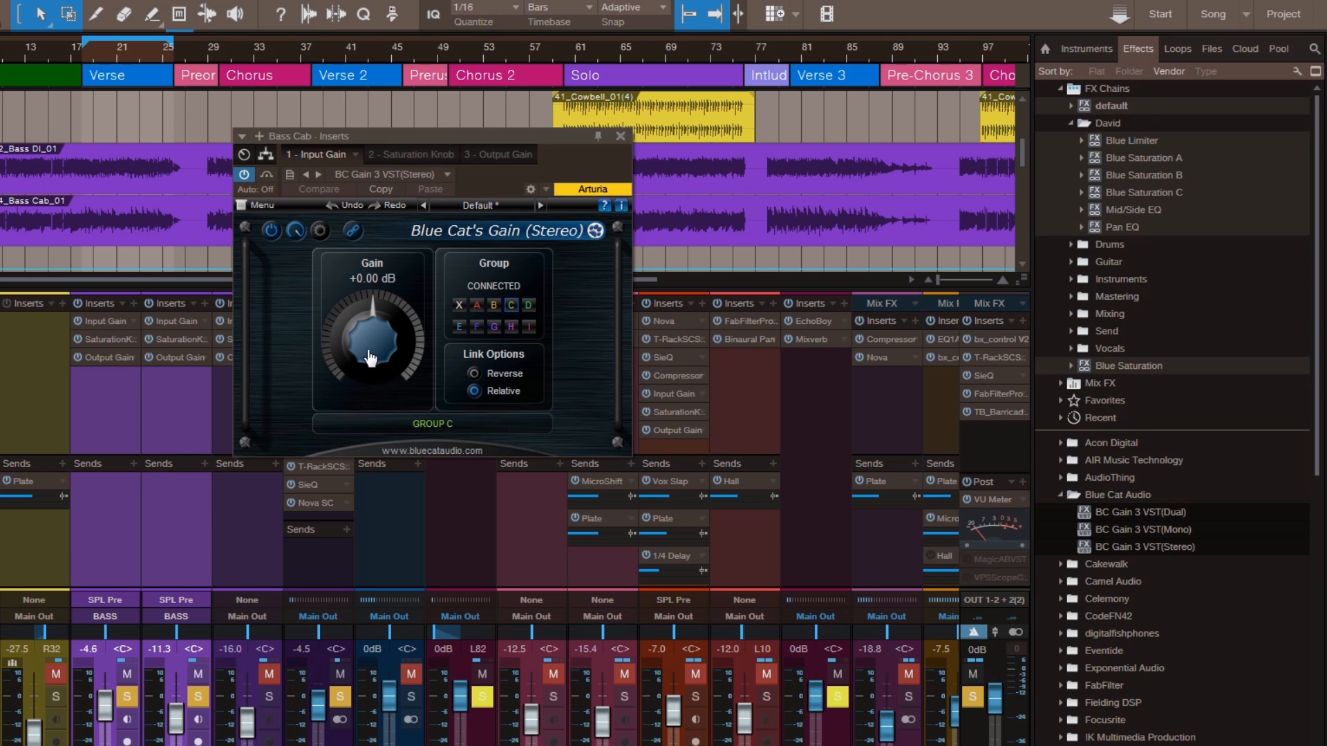
{"action": "left_click_drag", "start_coordinate": [554, 134], "coordinate": [652, 172]}
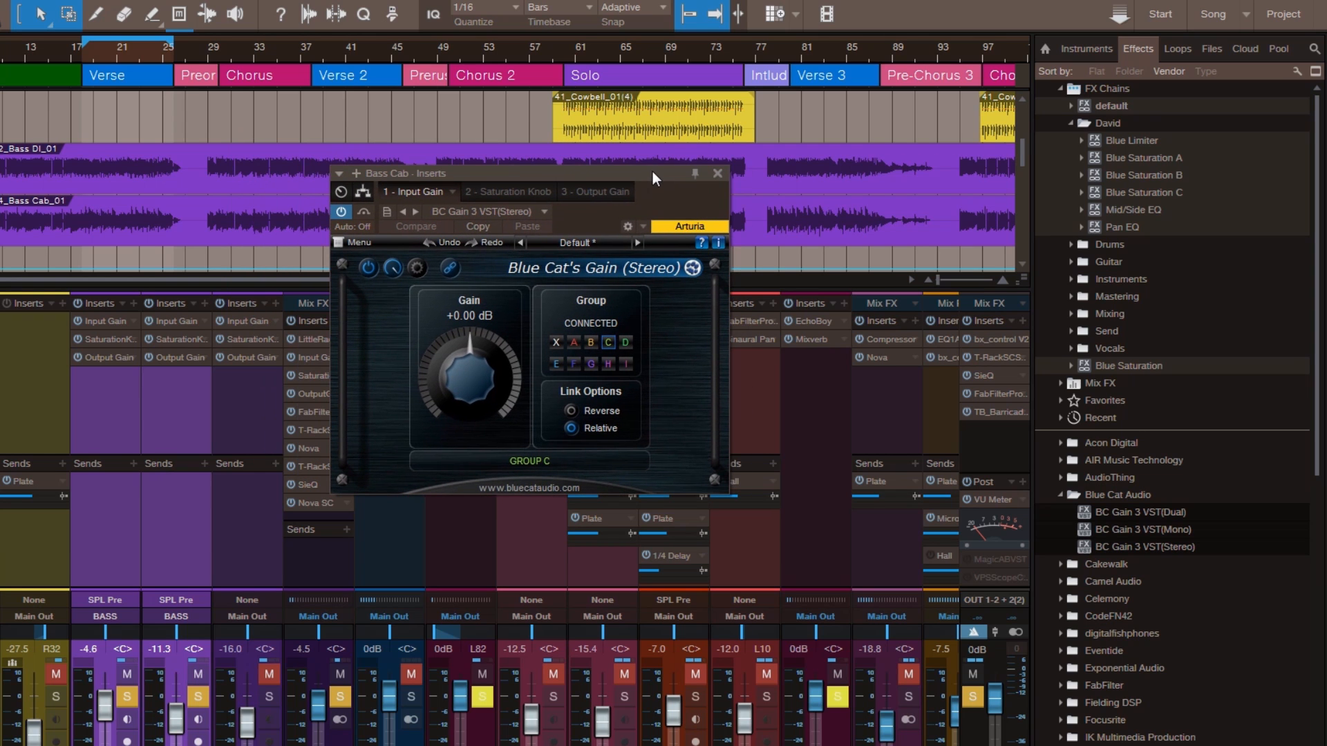
{"action": "left_click", "coordinate": [192, 416]}
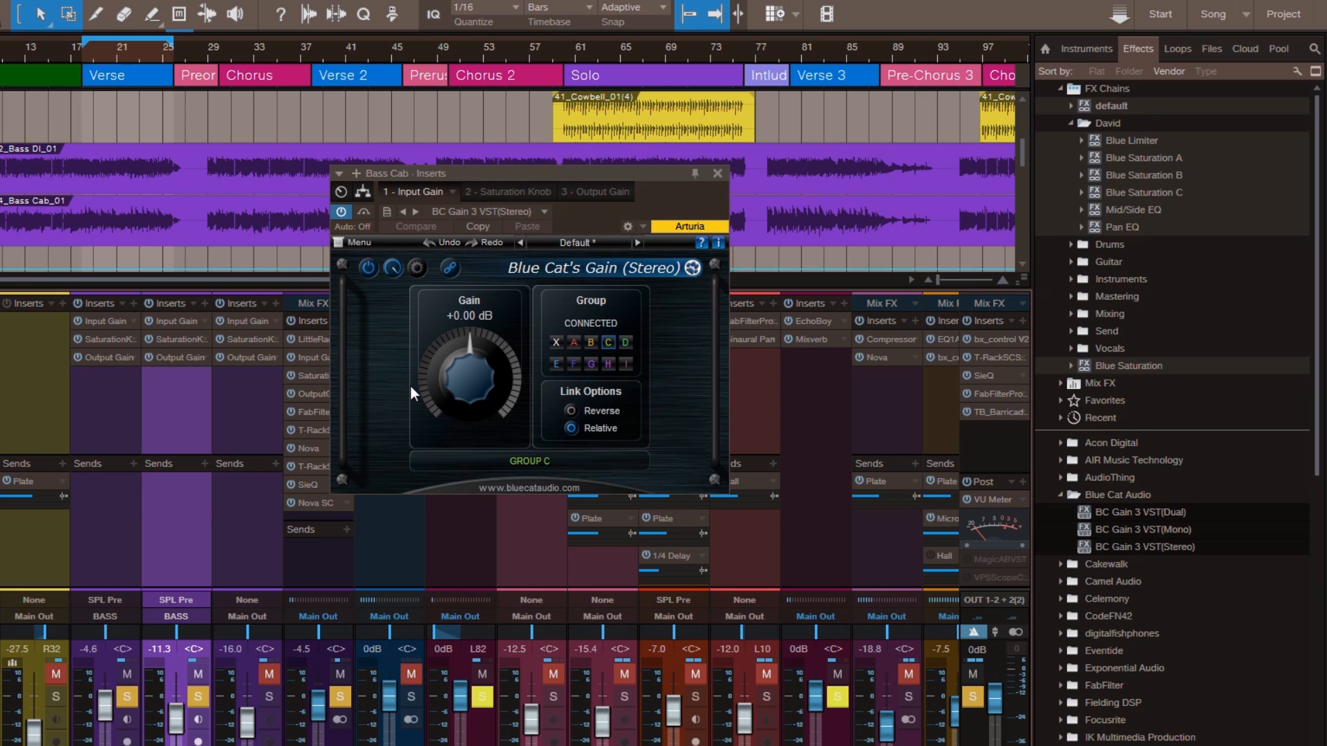
{"action": "left_click", "coordinate": [557, 342]}
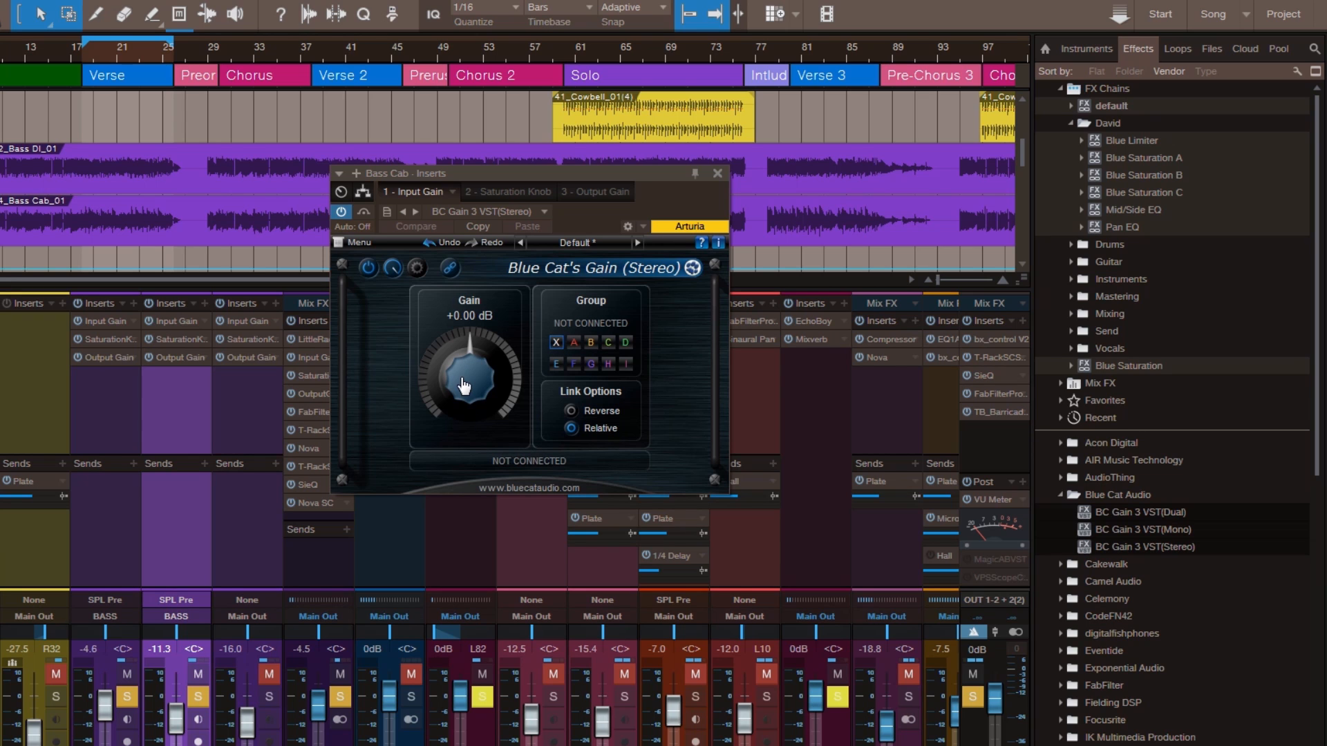
{"action": "scroll", "coordinate": [474, 375], "scroll_direction": "down", "scroll_amount": 2}
{"action": "scroll", "coordinate": [474, 375], "scroll_direction": "down", "scroll_amount": 1}
{"action": "left_click", "coordinate": [609, 343]}
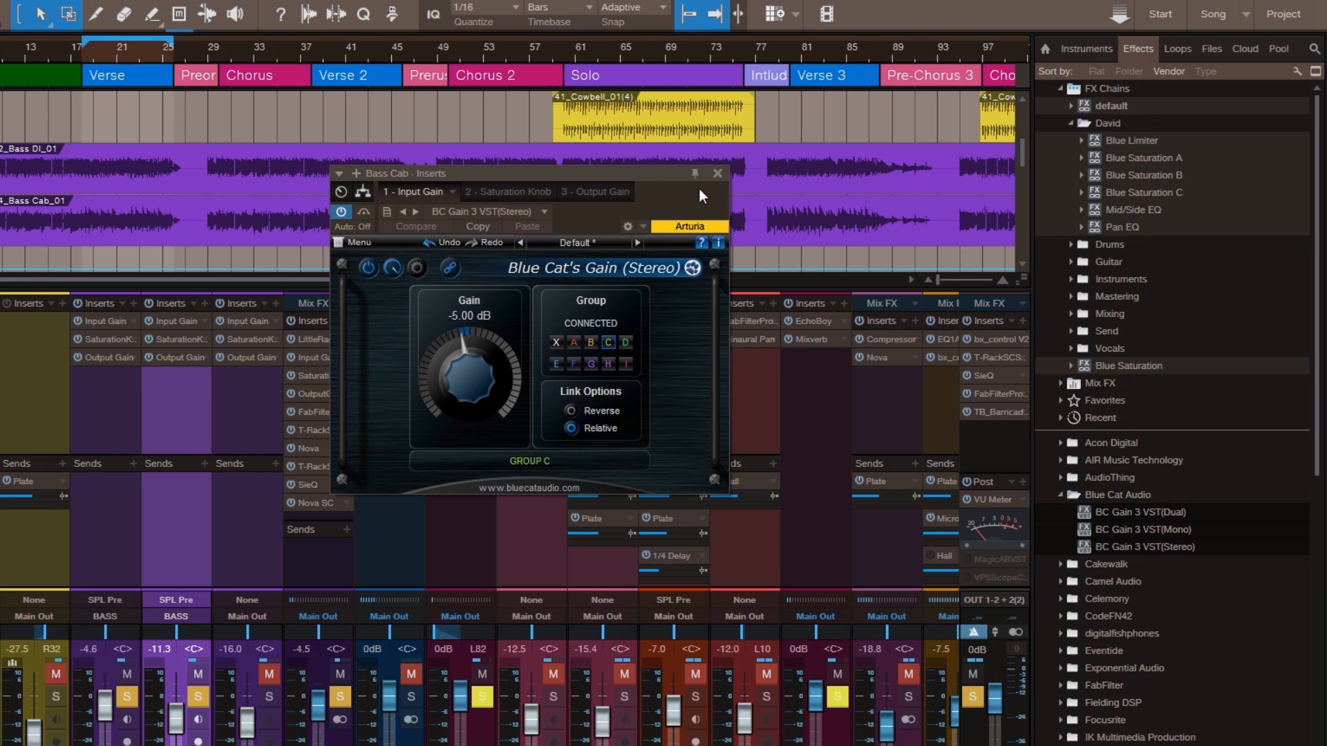
{"action": "left_click", "coordinate": [717, 174]}
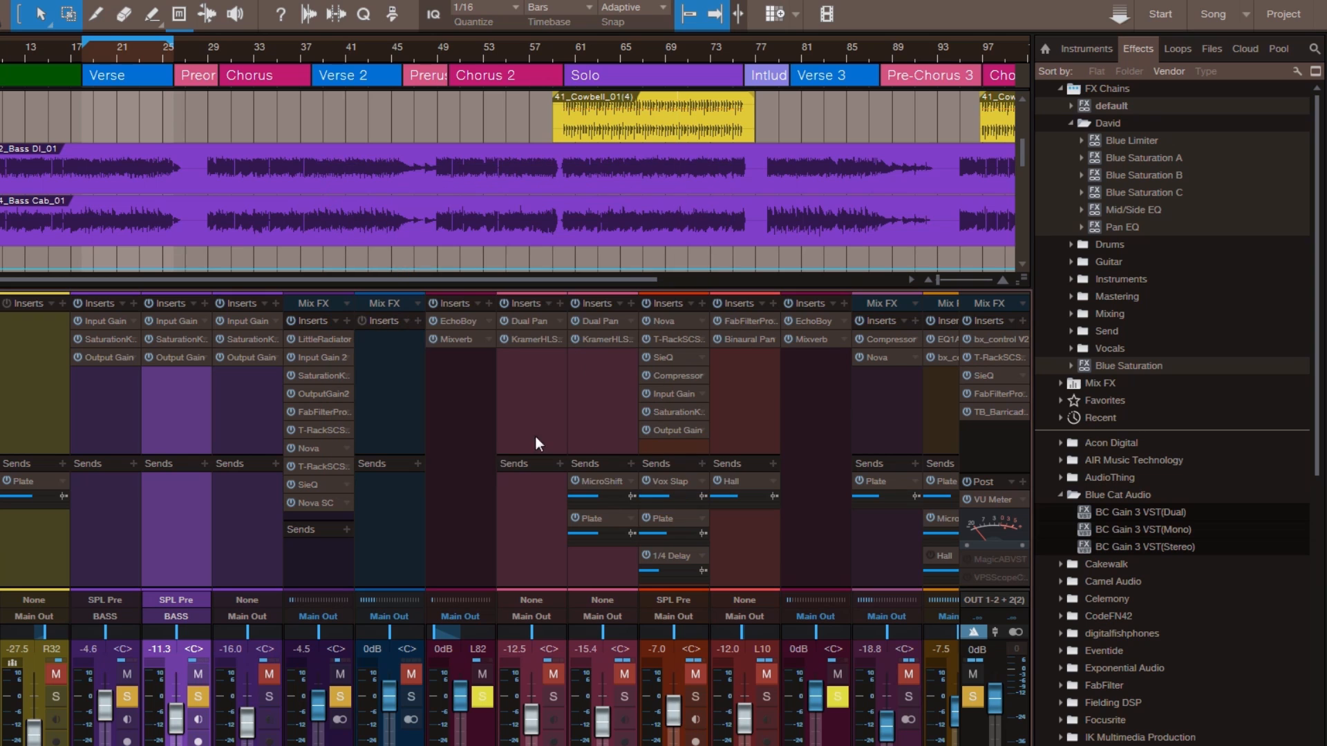
Step: Select the Bass DI, Bass Cab and Bass synth channels and remove all their inserts
{"action": "left_click", "coordinate": [114, 420]}
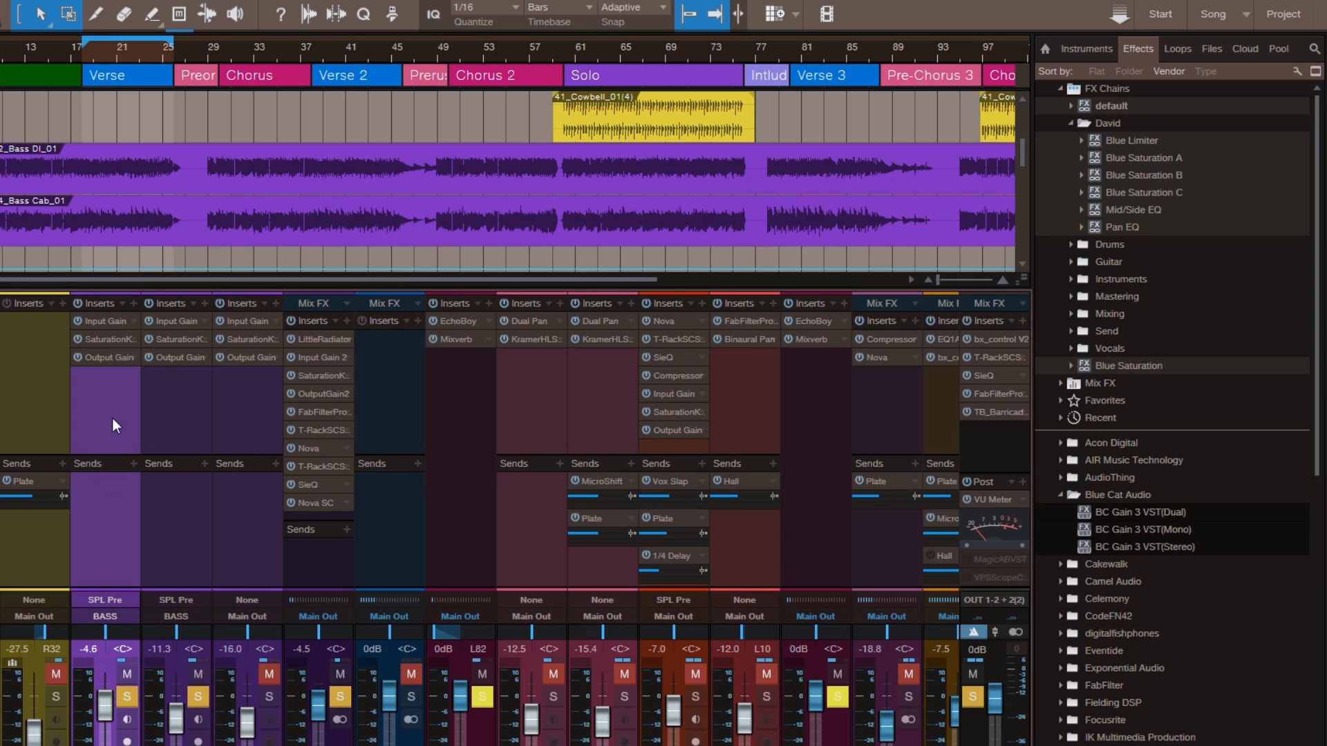
{"action": "left_click", "coordinate": [233, 408], "text": "shift"}
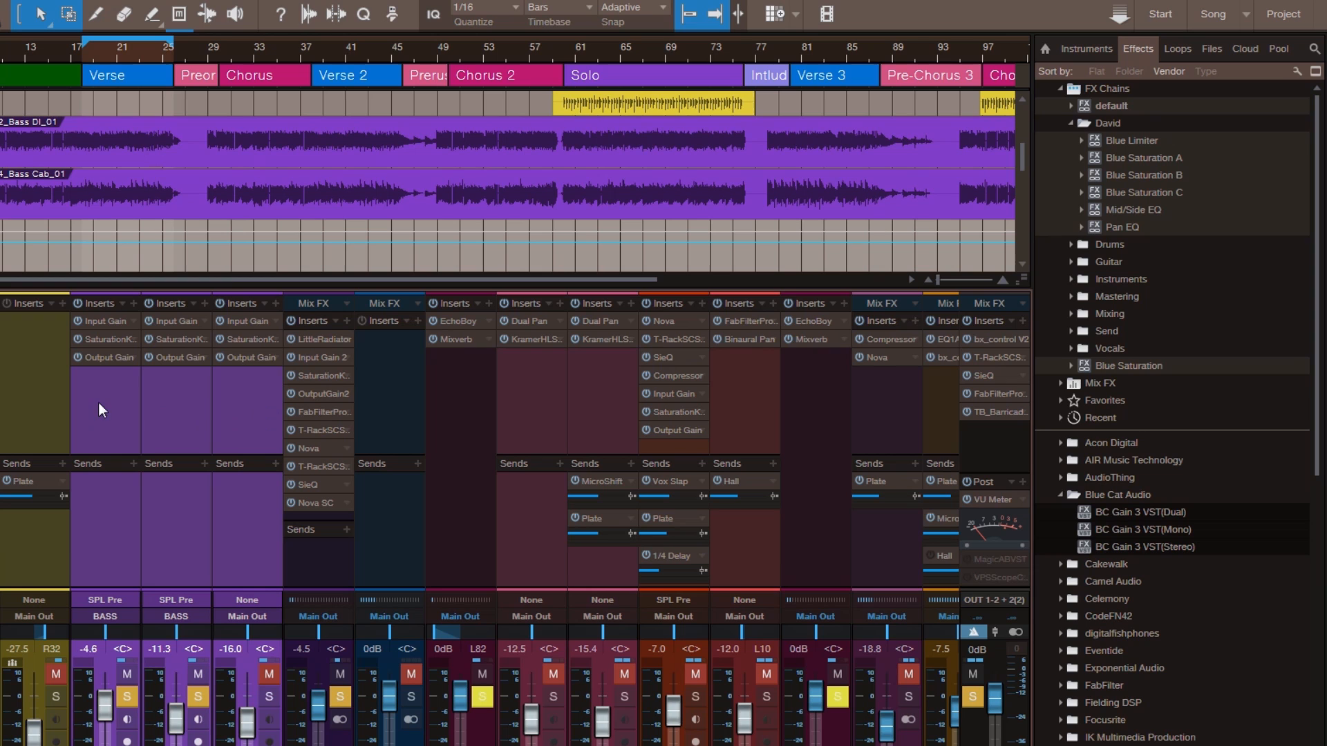
{"action": "left_click", "coordinate": [264, 305]}
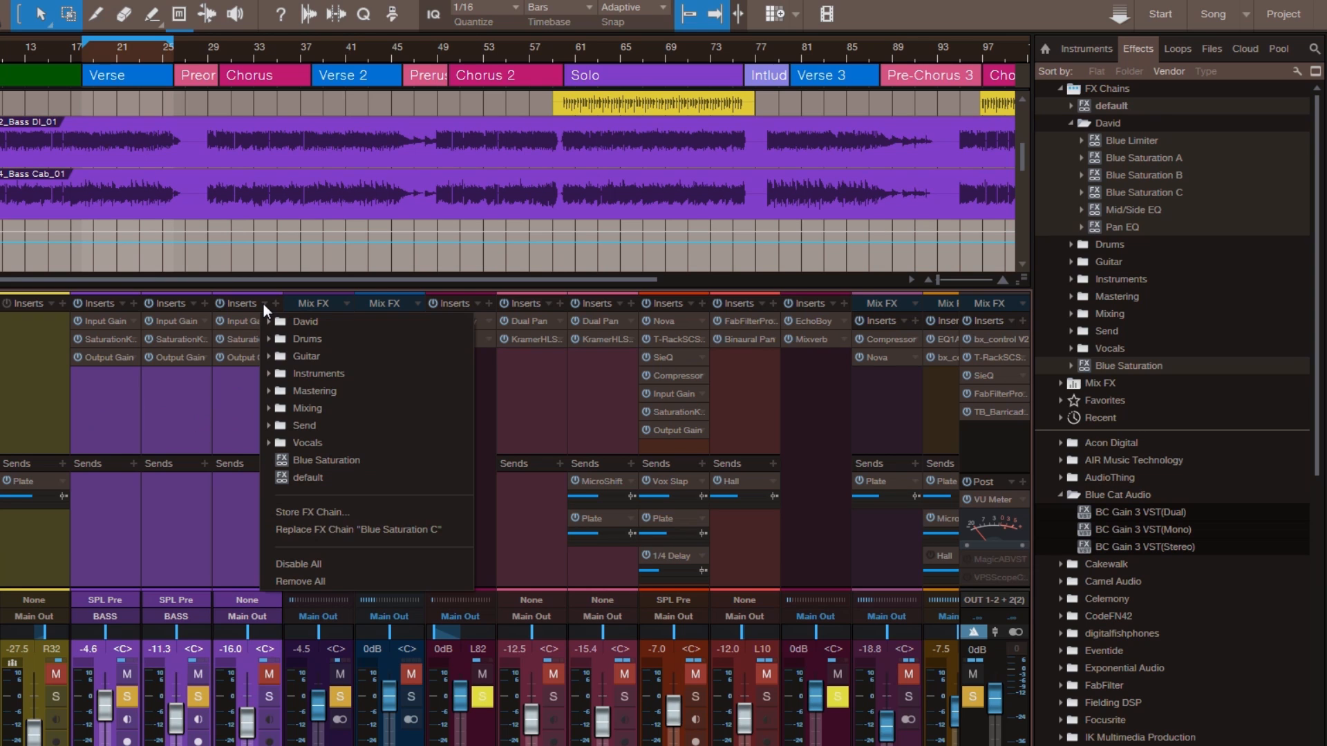
{"action": "left_click", "coordinate": [308, 584]}
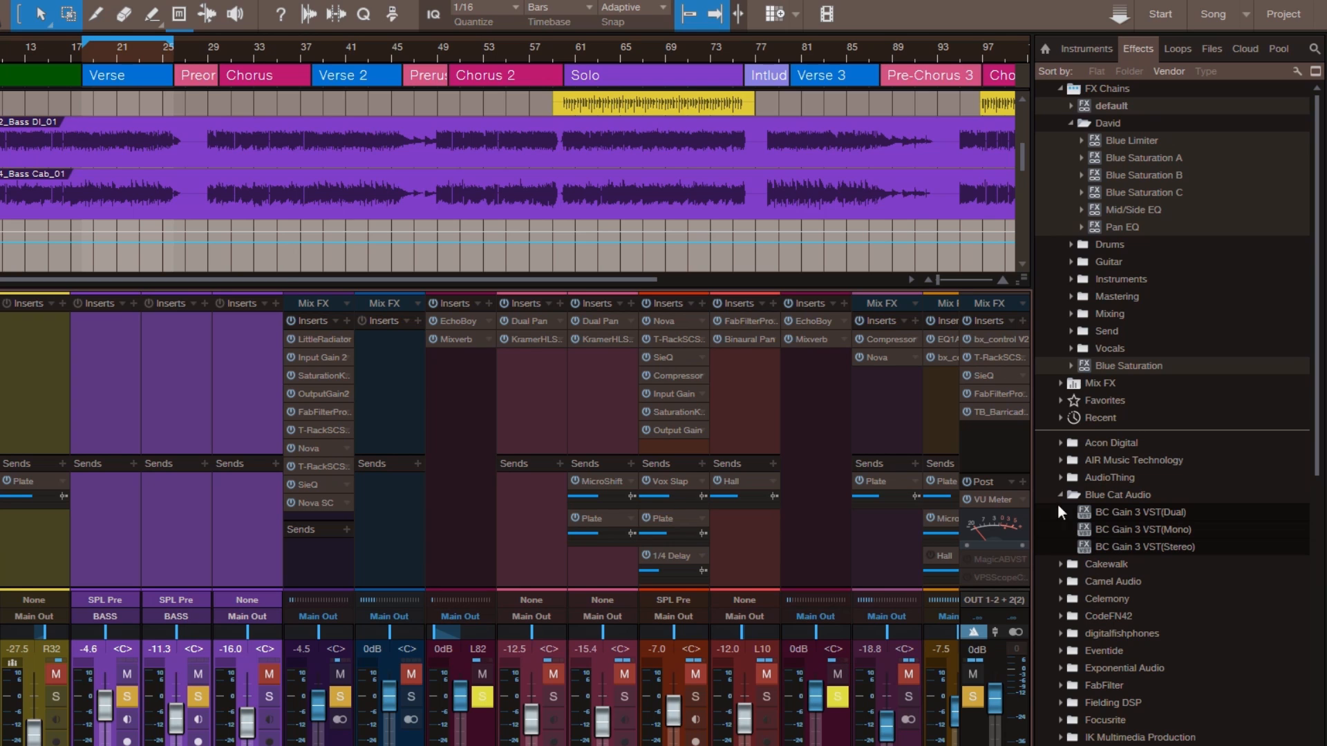
Step: Toggle the AES17 +3dB and Monitor options of the TB_Barricade limiter on Main Out, and close the limiter
{"action": "left_click", "coordinate": [1004, 457]}
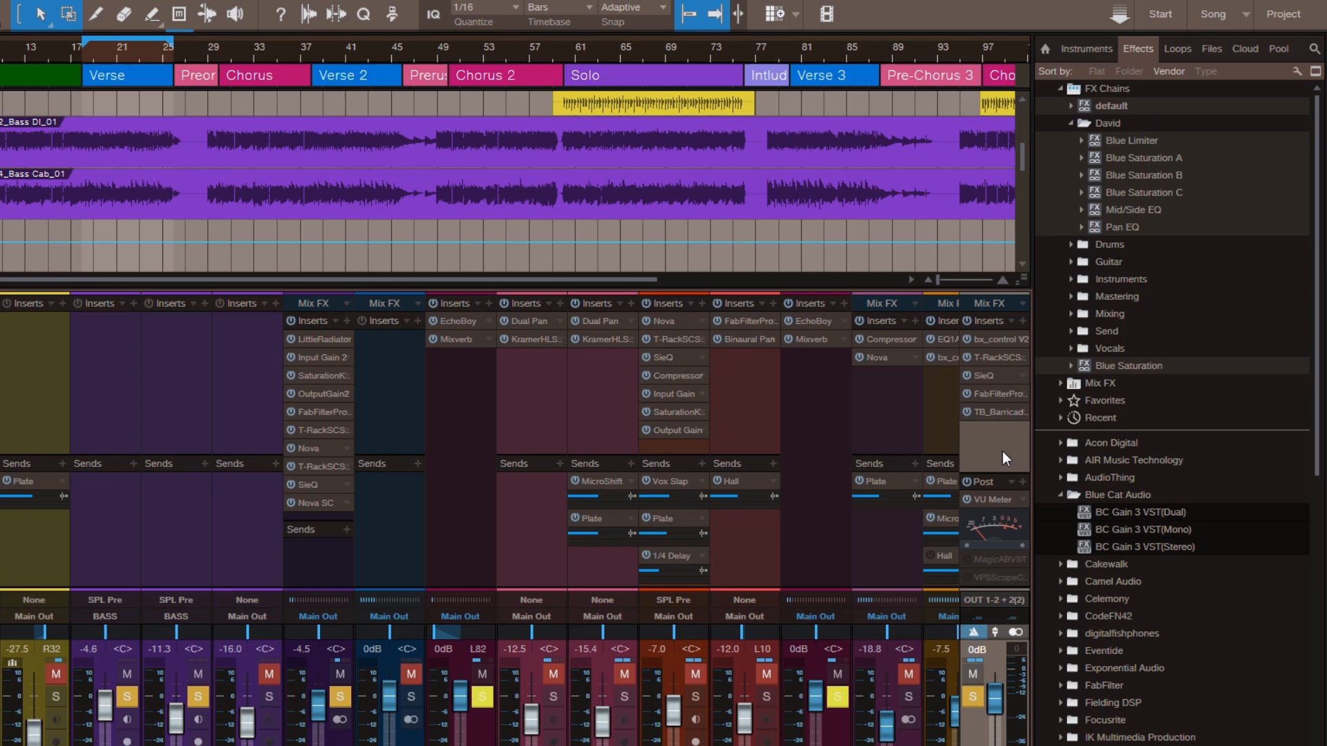
{"action": "left_click", "coordinate": [993, 410]}
{"action": "left_click_drag", "start_coordinate": [607, 175], "coordinate": [542, 168]}
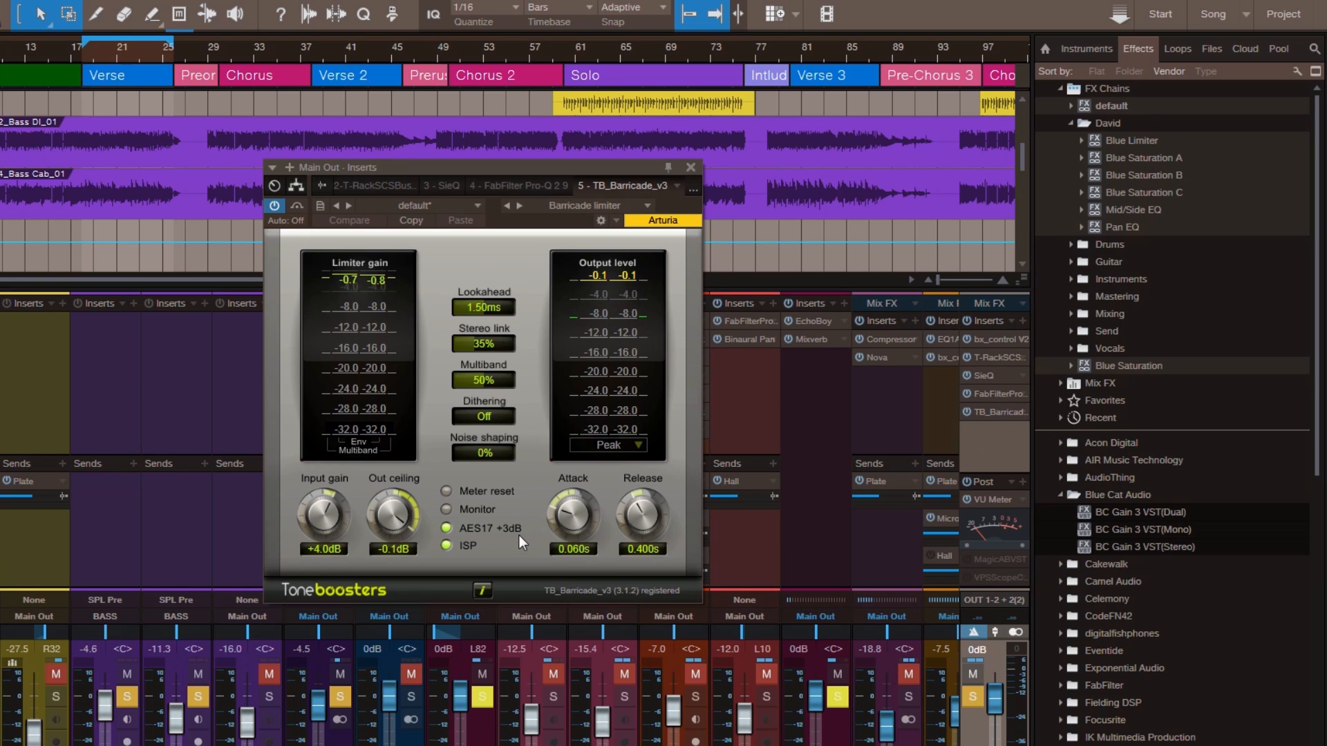
{"action": "left_click", "coordinate": [445, 528]}
{"action": "left_click", "coordinate": [446, 510]}
{"action": "left_click", "coordinate": [690, 169]}
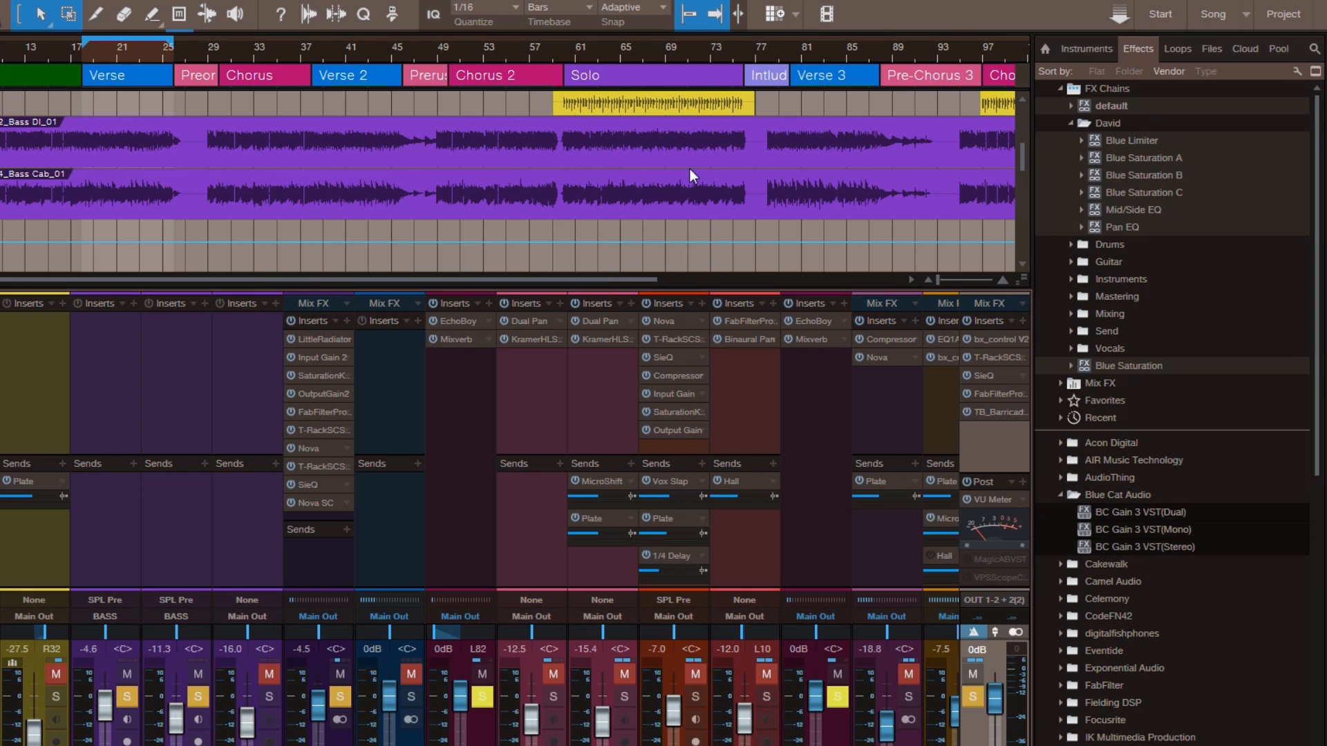
Step: Replace the TB_Barricade limiter at the end of Main Out's inserts with the Blue Limiter FX chain
{"action": "right_click", "coordinate": [1023, 410]}
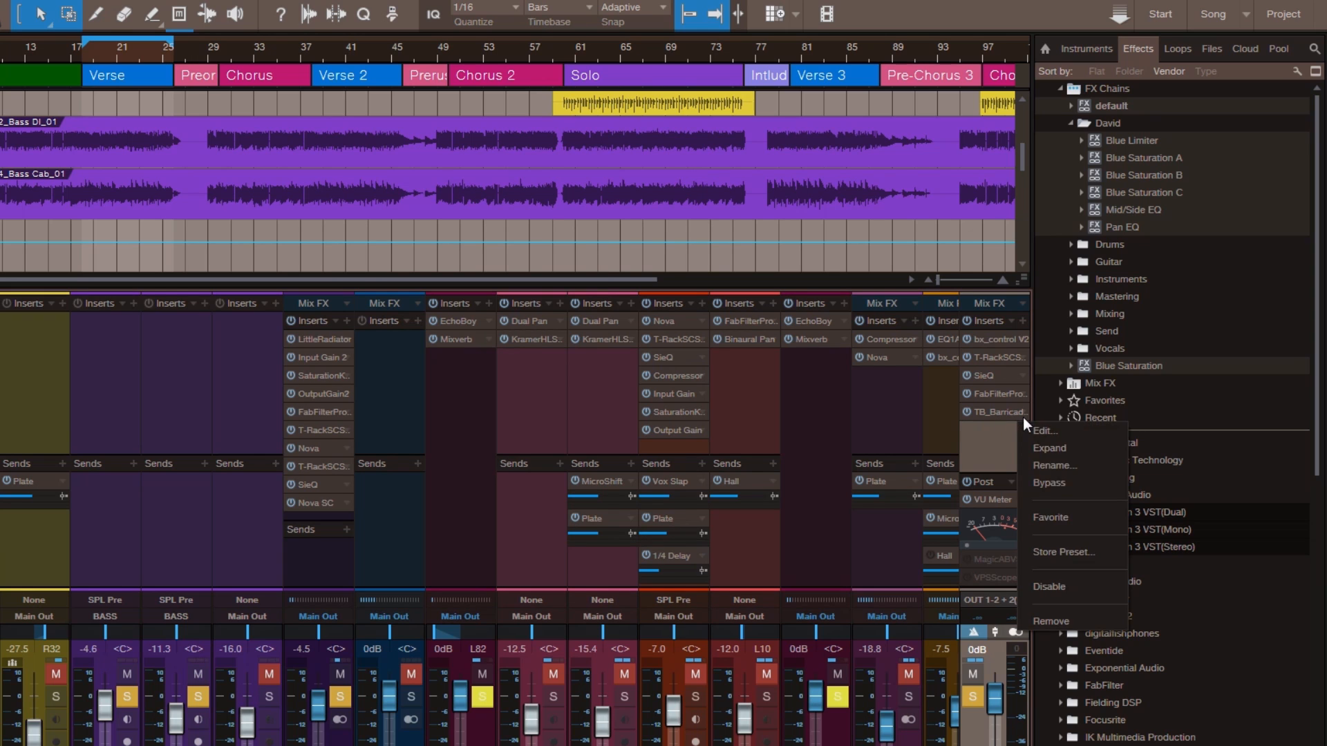
{"action": "left_click", "coordinate": [1067, 623]}
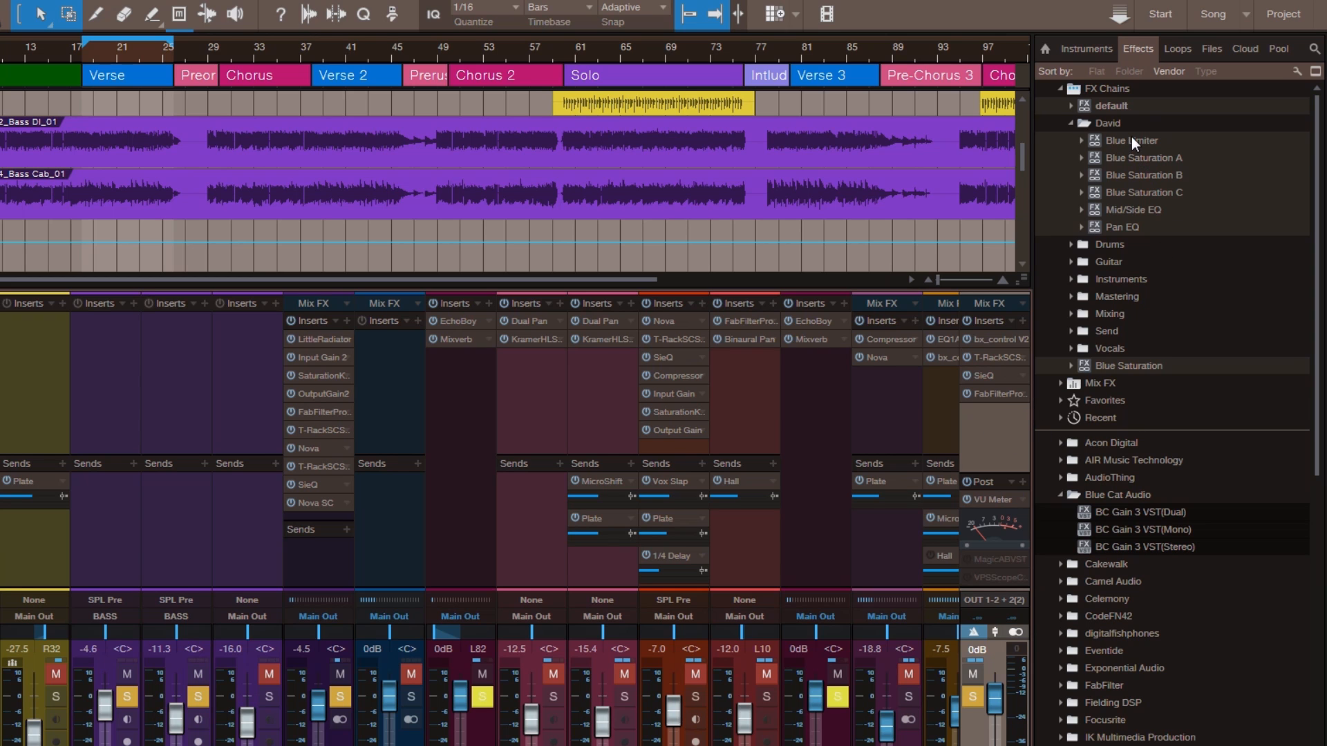
{"action": "left_click_drag", "start_coordinate": [1138, 138], "coordinate": [996, 416]}
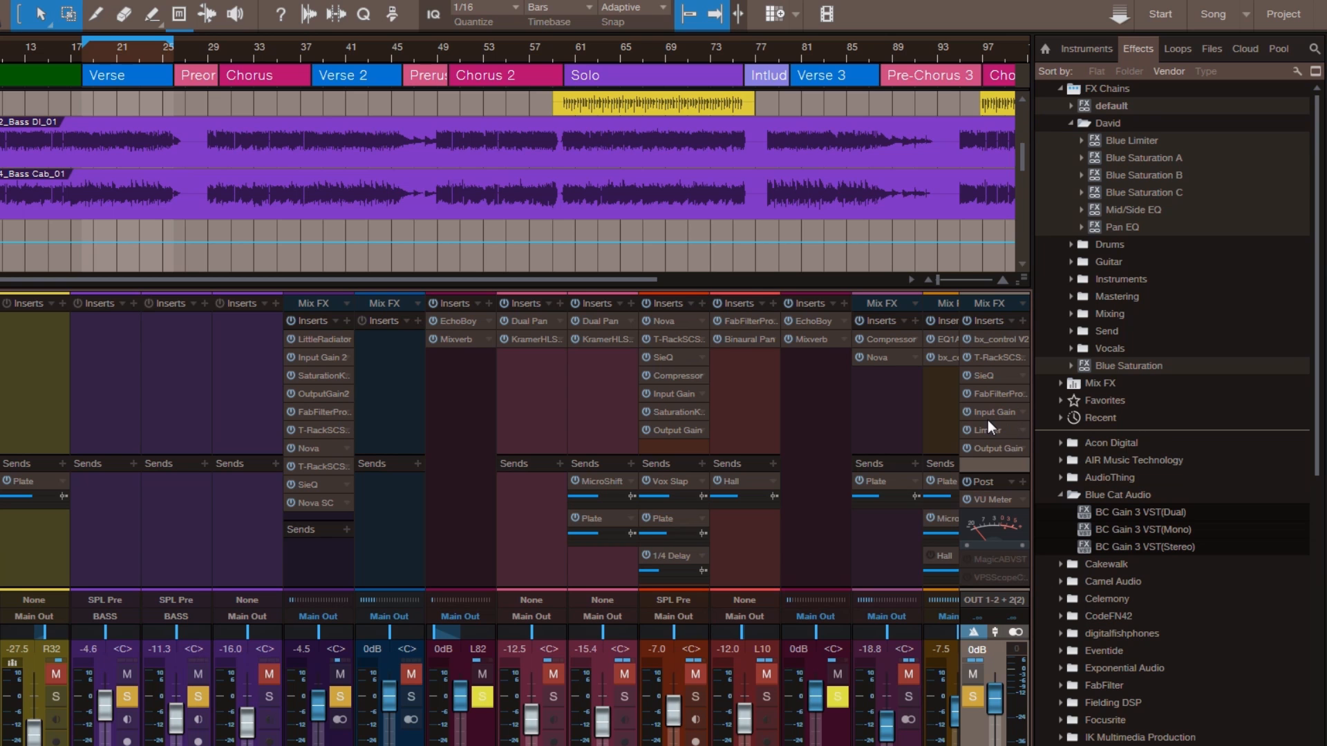
Step: Open Main Out's Input Gain, Limiter and Output Gain together, arrange their windows side by side, and hide the browser
{"action": "double_click", "coordinate": [989, 414]}
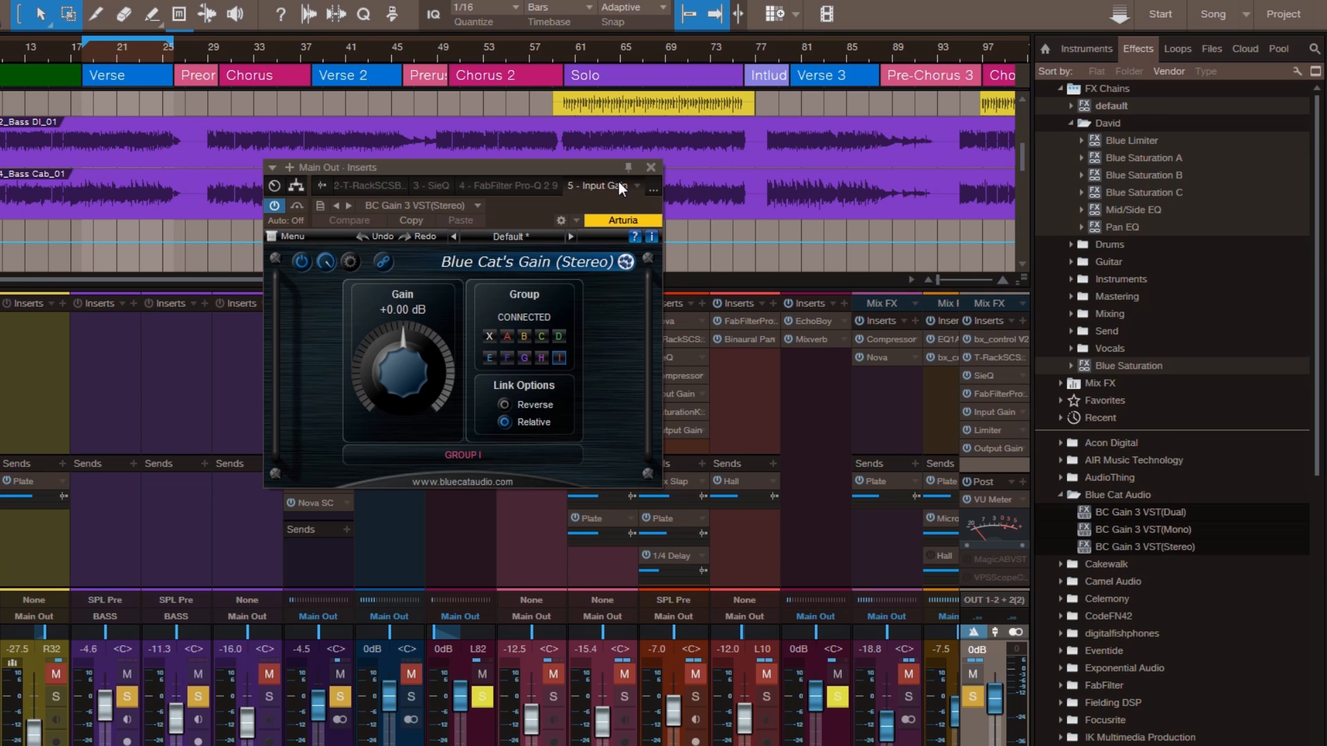
{"action": "left_click_drag", "start_coordinate": [616, 167], "coordinate": [339, 174]}
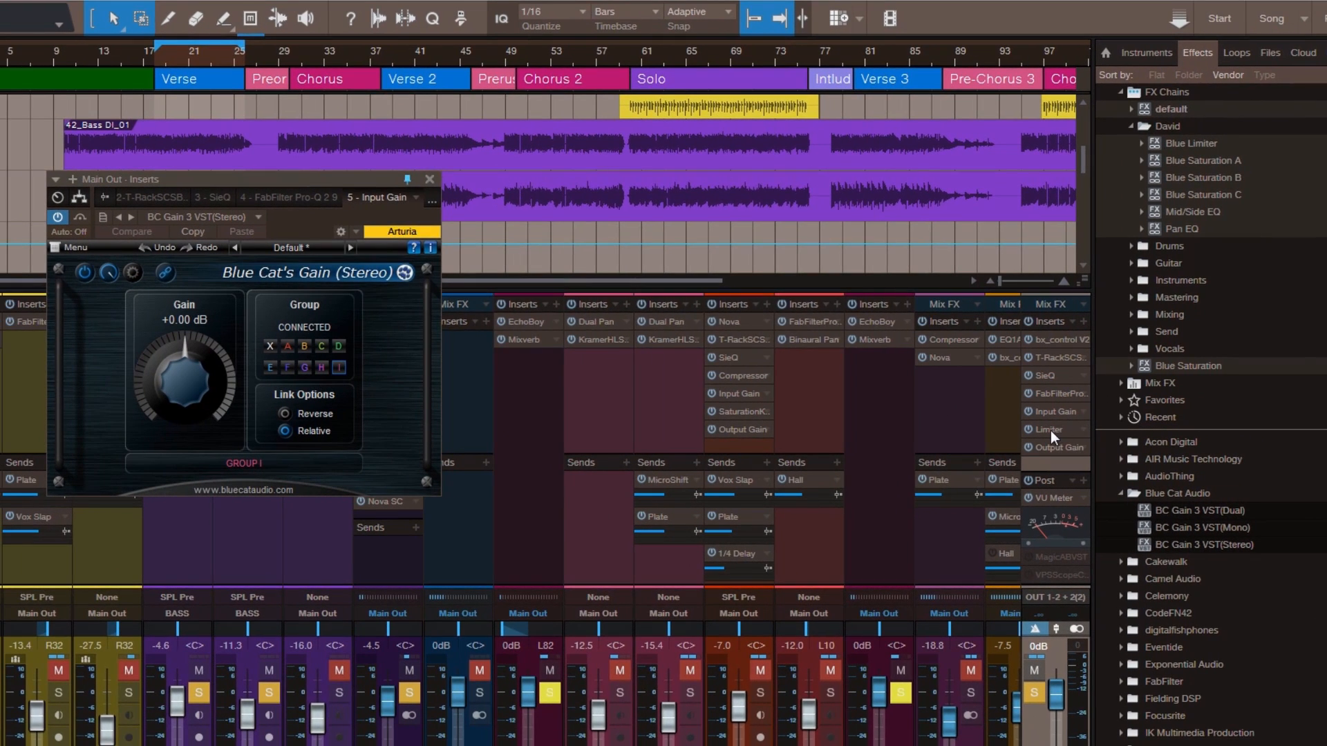
{"action": "double_click", "coordinate": [988, 430]}
{"action": "left_click", "coordinate": [826, 171]}
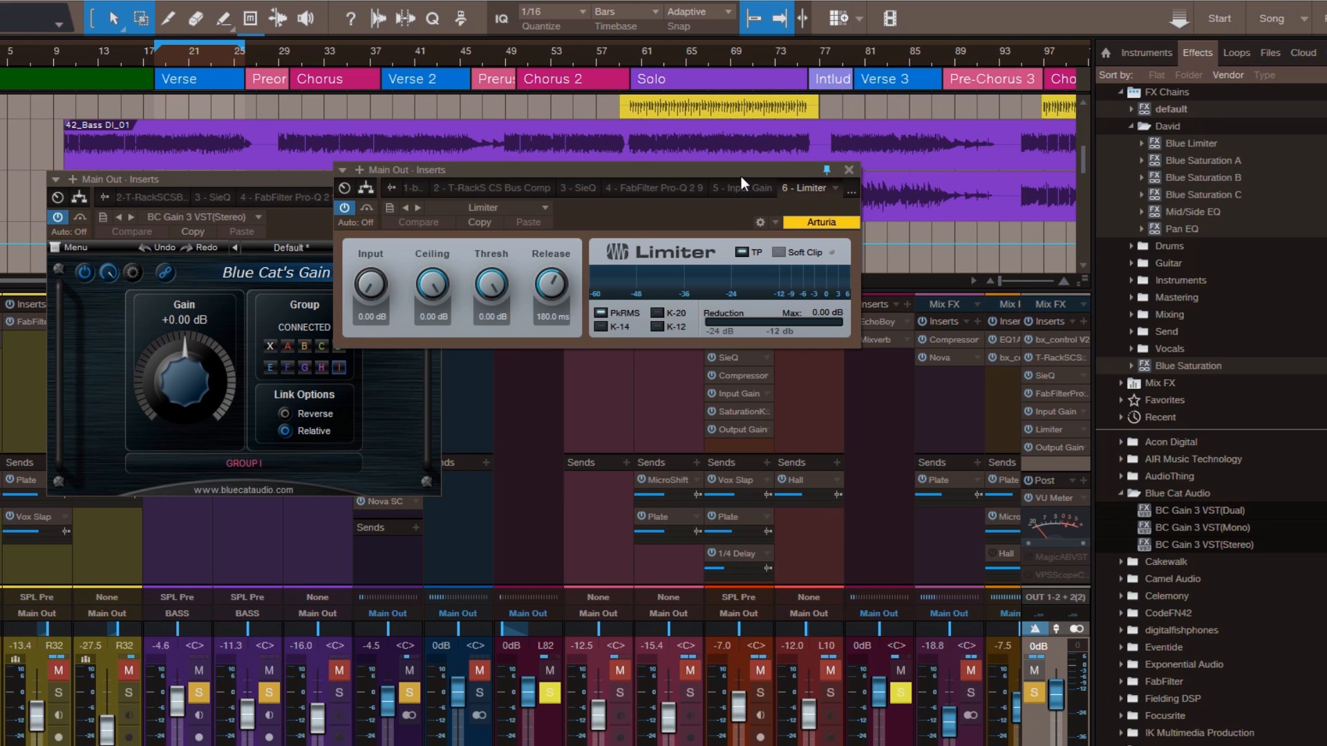
{"action": "double_click", "coordinate": [1058, 446]}
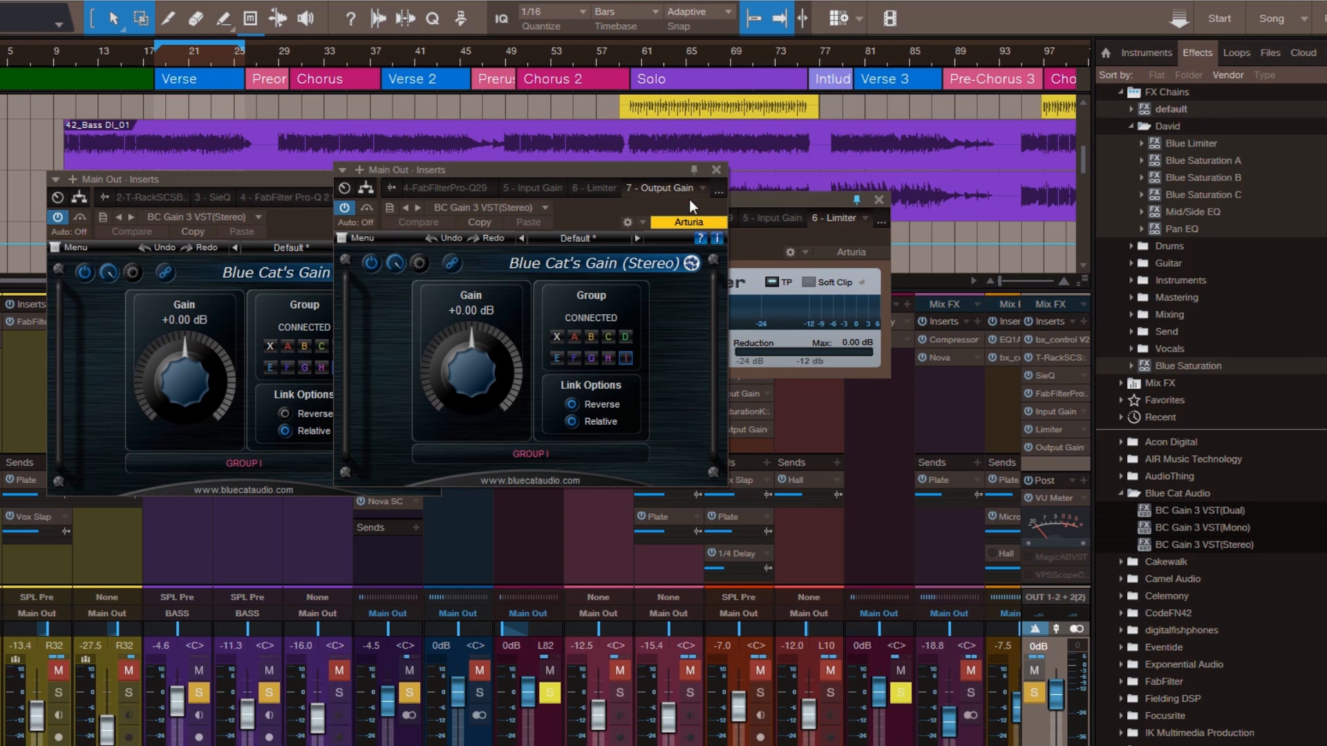
{"action": "left_click_drag", "start_coordinate": [691, 169], "coordinate": [790, 171]}
{"action": "left_click_drag", "start_coordinate": [872, 205], "coordinate": [1191, 216]}
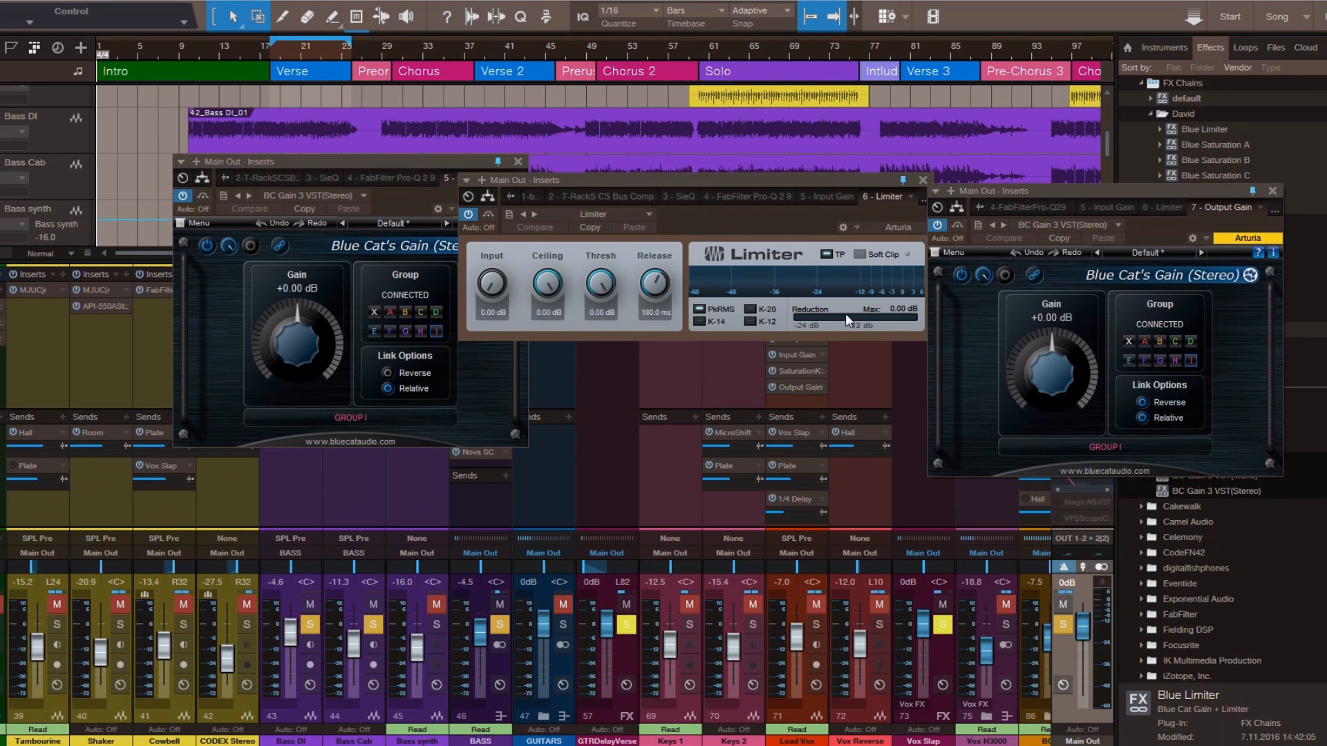
{"action": "left_click_drag", "start_coordinate": [407, 166], "coordinate": [313, 164]}
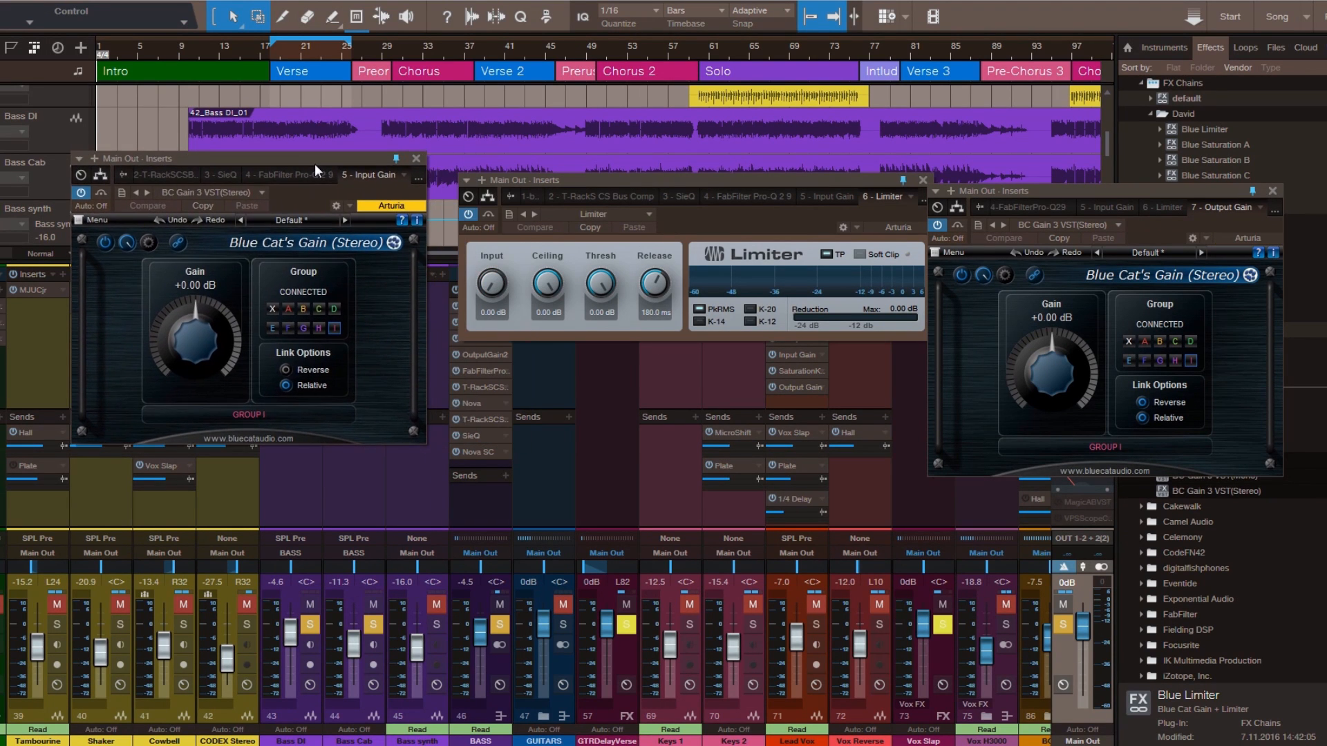
{"action": "left_click_drag", "start_coordinate": [723, 183], "coordinate": [707, 185]}
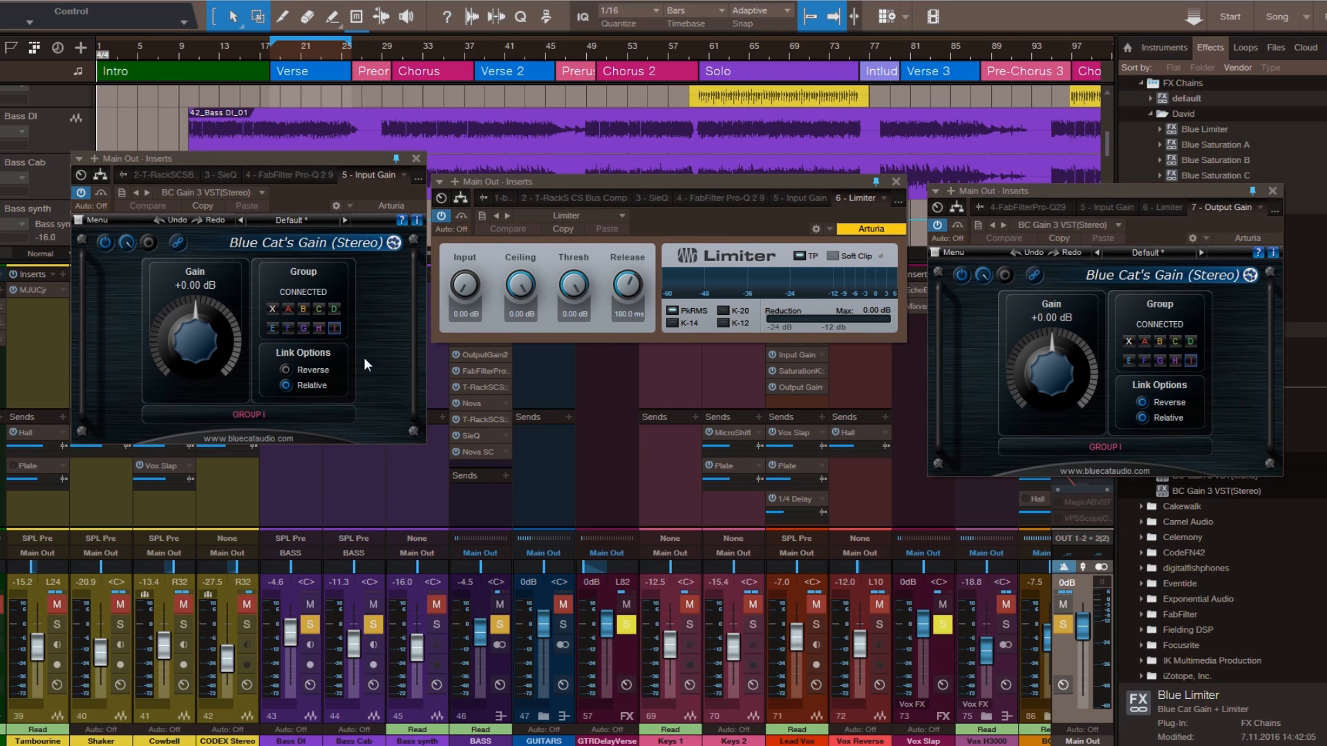
{"action": "left_click_drag", "start_coordinate": [688, 180], "coordinate": [703, 186]}
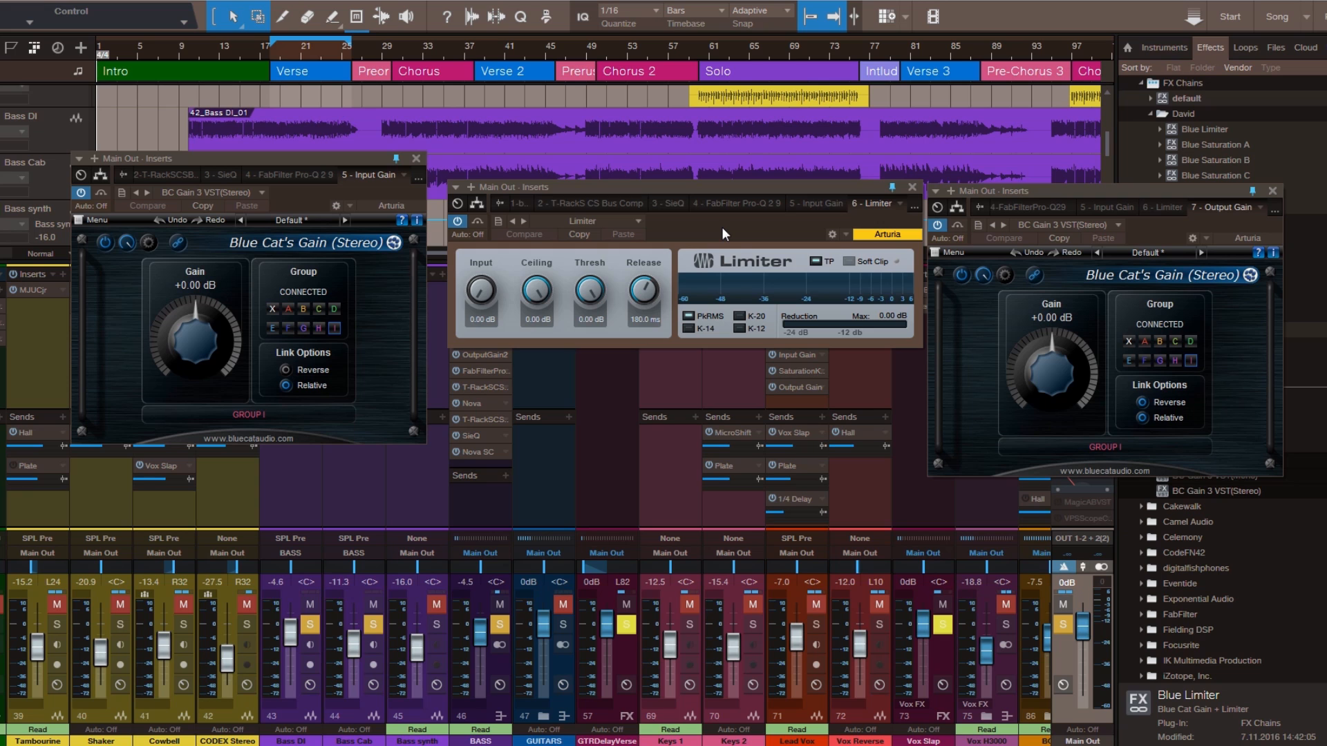
{"action": "key", "text": "F5"}
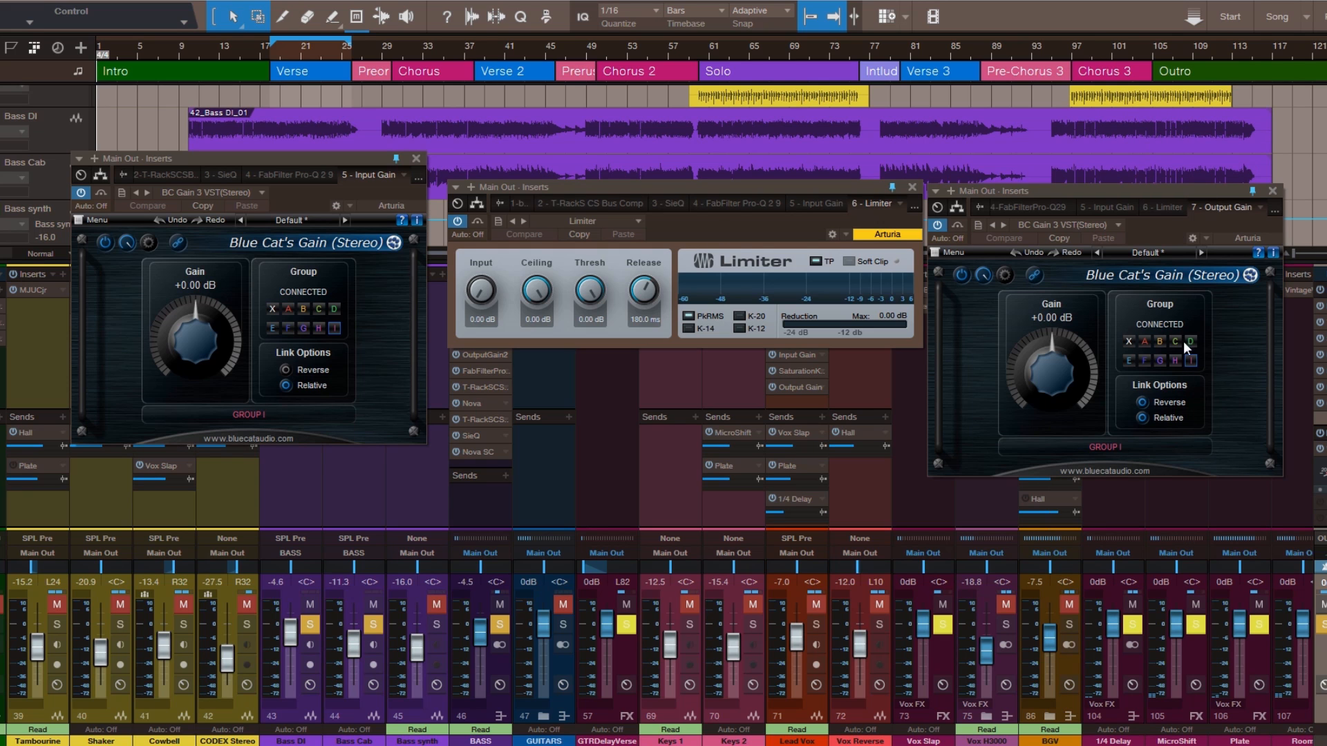
Step: Select the Chorus 3 section and open Main Out's macro controls, placing them below the plug-in windows
{"action": "left_click", "coordinate": [1092, 68]}
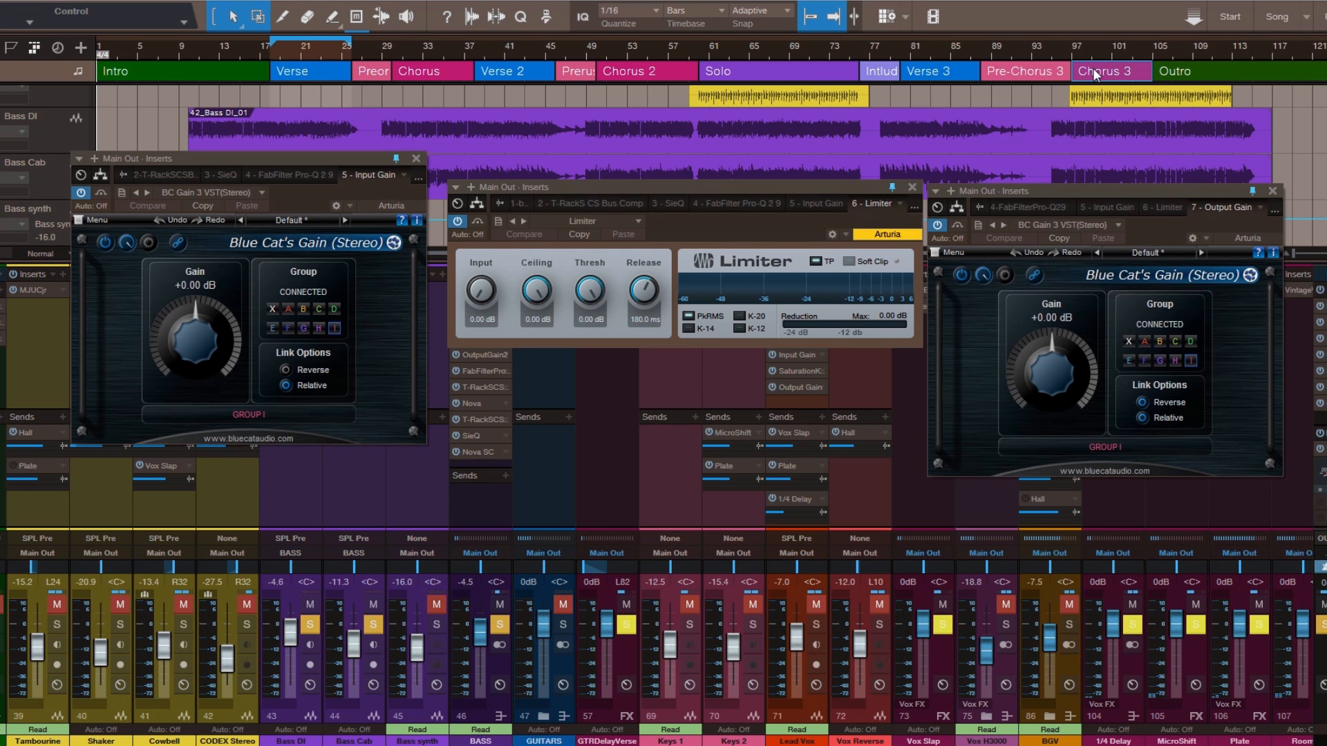
{"action": "left_click", "coordinate": [456, 204]}
{"action": "left_click_drag", "start_coordinate": [741, 155], "coordinate": [669, 384]}
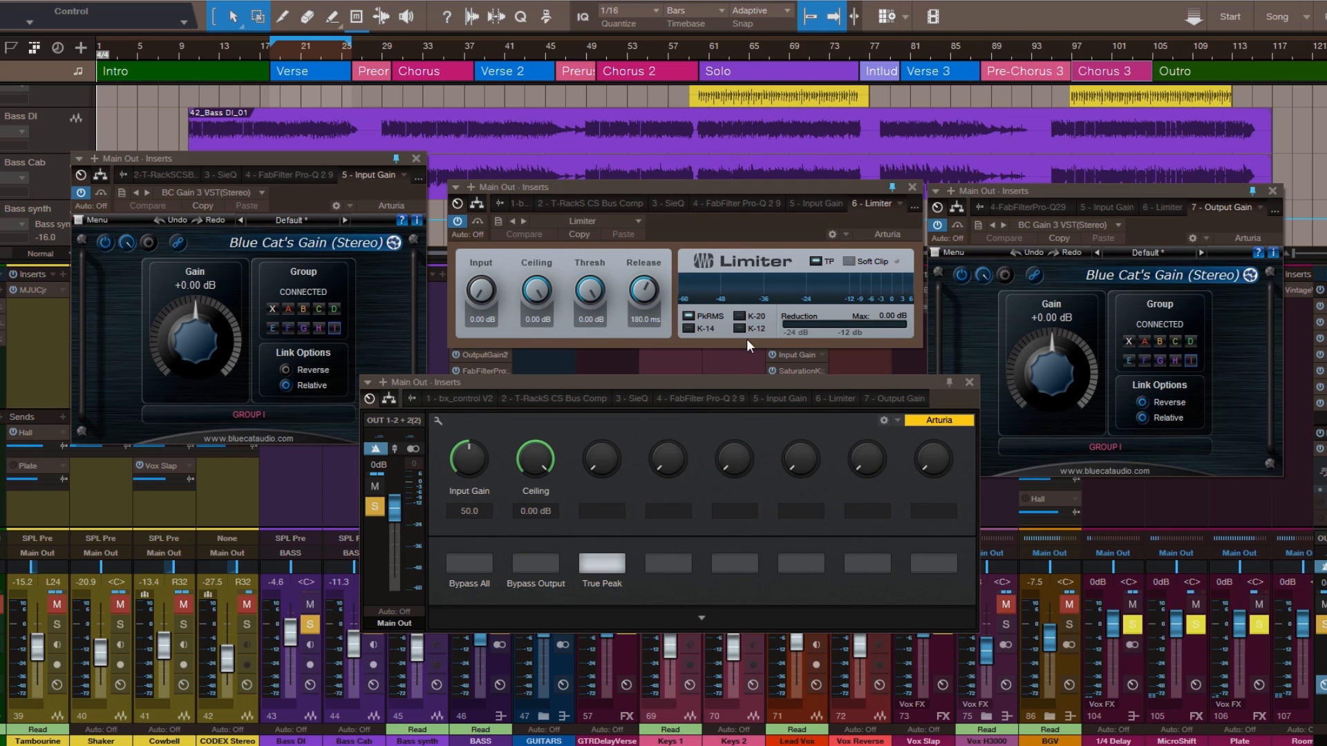
{"action": "left_click_drag", "start_coordinate": [732, 385], "coordinate": [737, 421]}
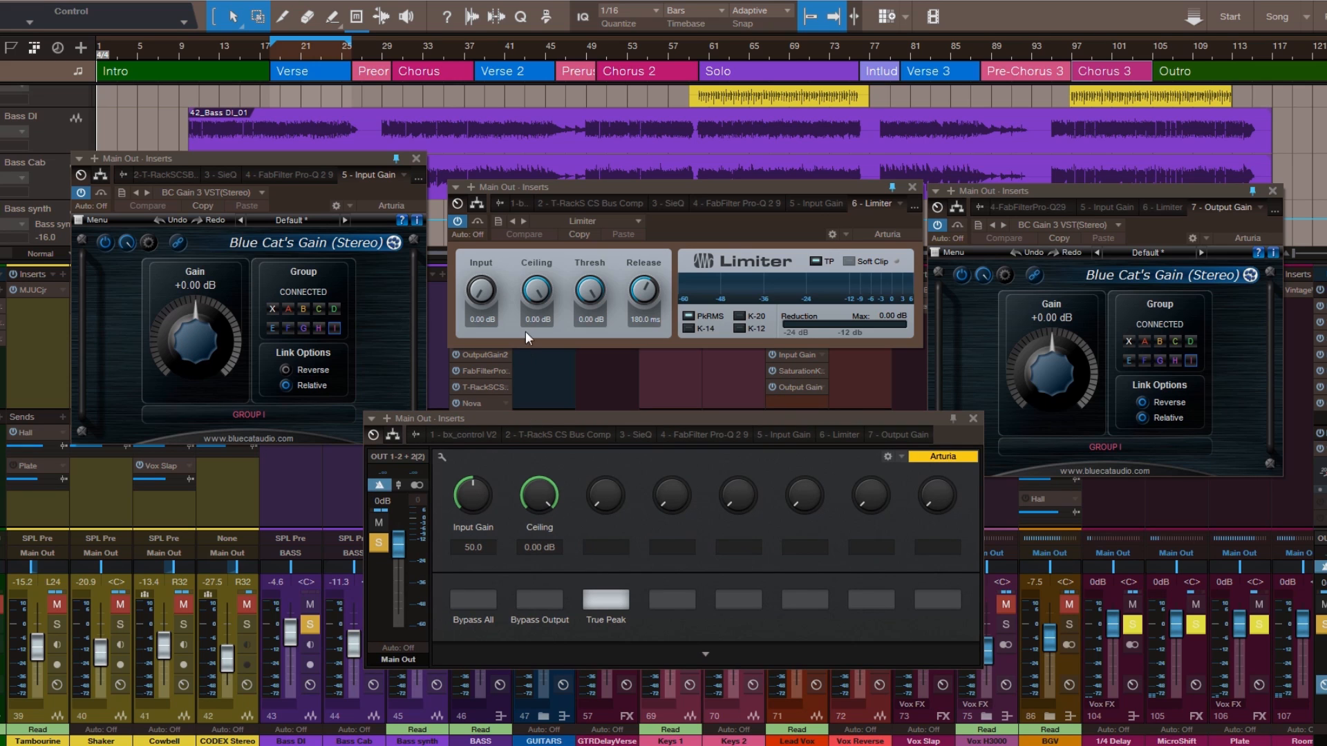
Step: Try the Ceiling, Bypass All and Bypass Output macro controls, leaving both bypasses off
{"action": "mouse_move", "coordinate": [538, 485]}
{"action": "left_mouse_down"}
{"action": "mouse_move", "coordinate": [536, 503]}
{"action": "mouse_move", "coordinate": [542, 464]}
{"action": "left_mouse_up"}
{"action": "left_click", "coordinate": [468, 600]}
{"action": "left_click", "coordinate": [541, 601]}
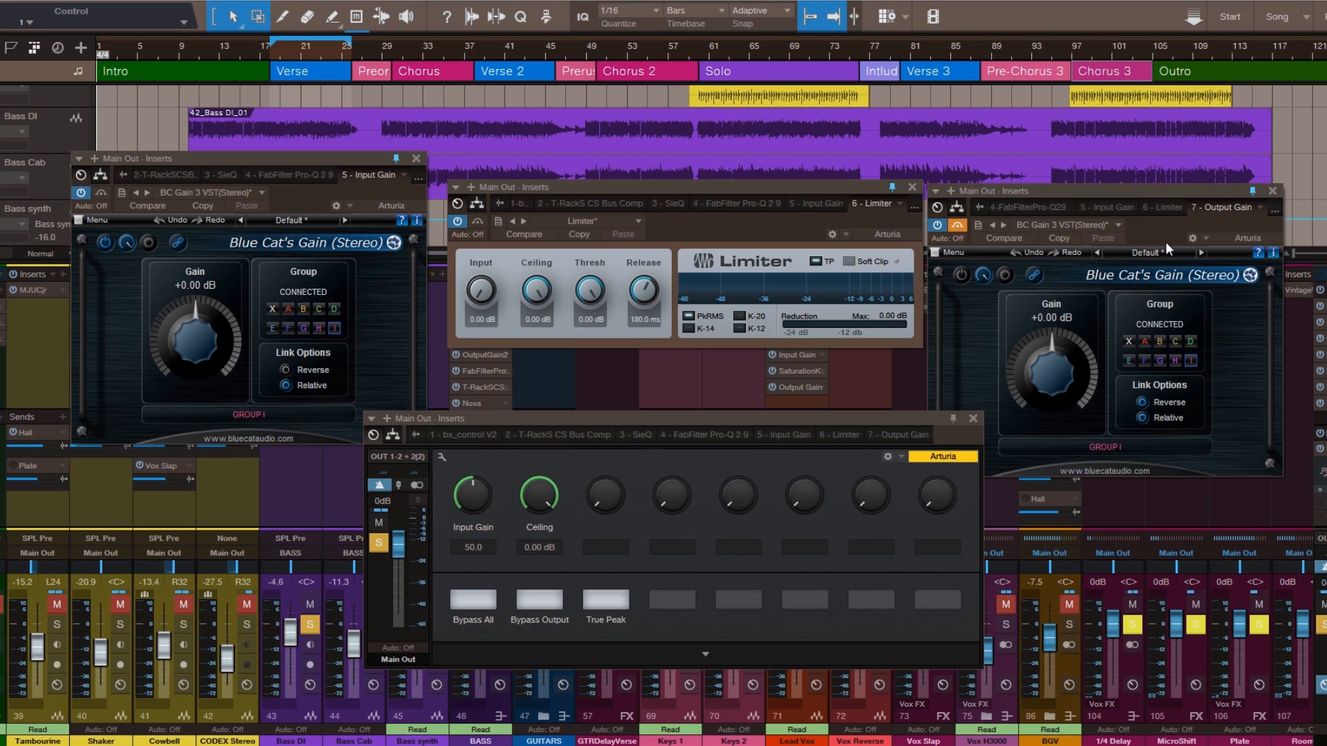
{"action": "left_click", "coordinate": [541, 597]}
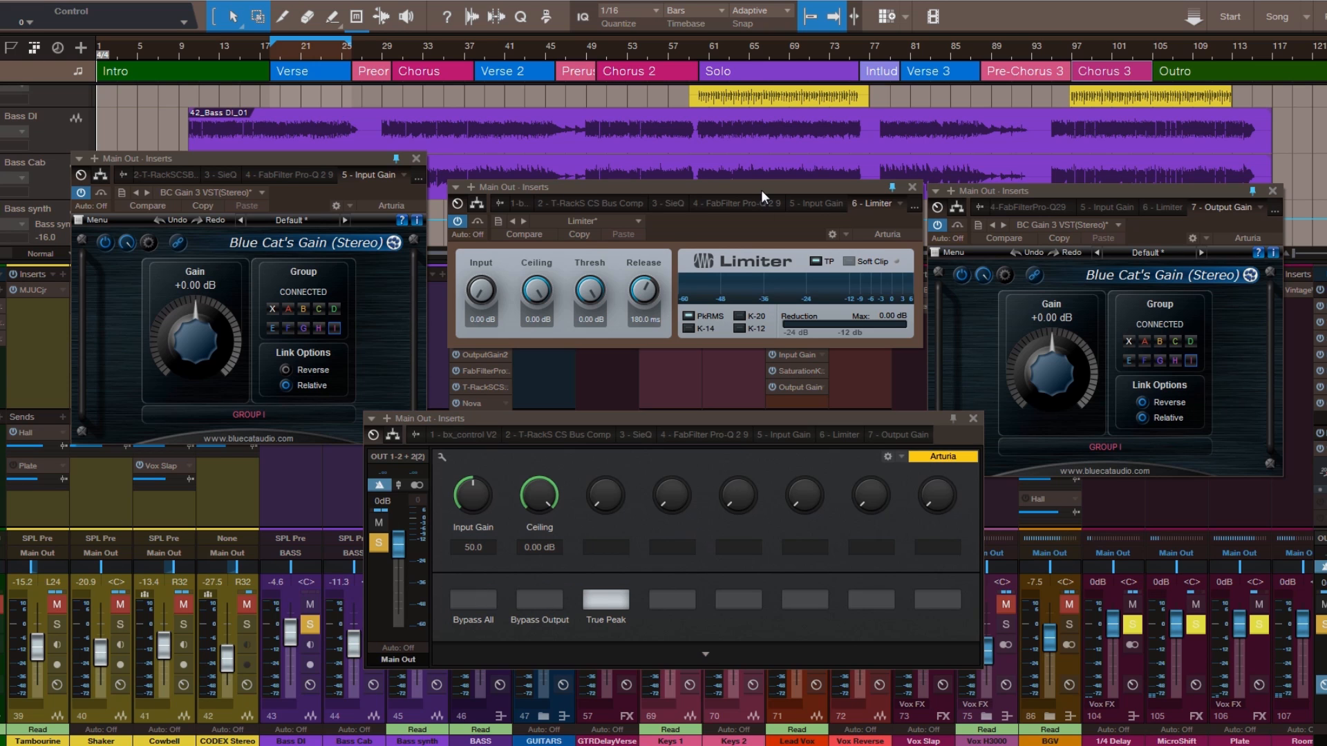
Step: Loop playback over the selected Chorus 3 section and clear the active solos
{"action": "left_click_drag", "start_coordinate": [761, 190], "coordinate": [757, 192]}
{"action": "key", "text": "l"}
{"action": "key", "text": "p"}
{"action": "key", "text": "space"}
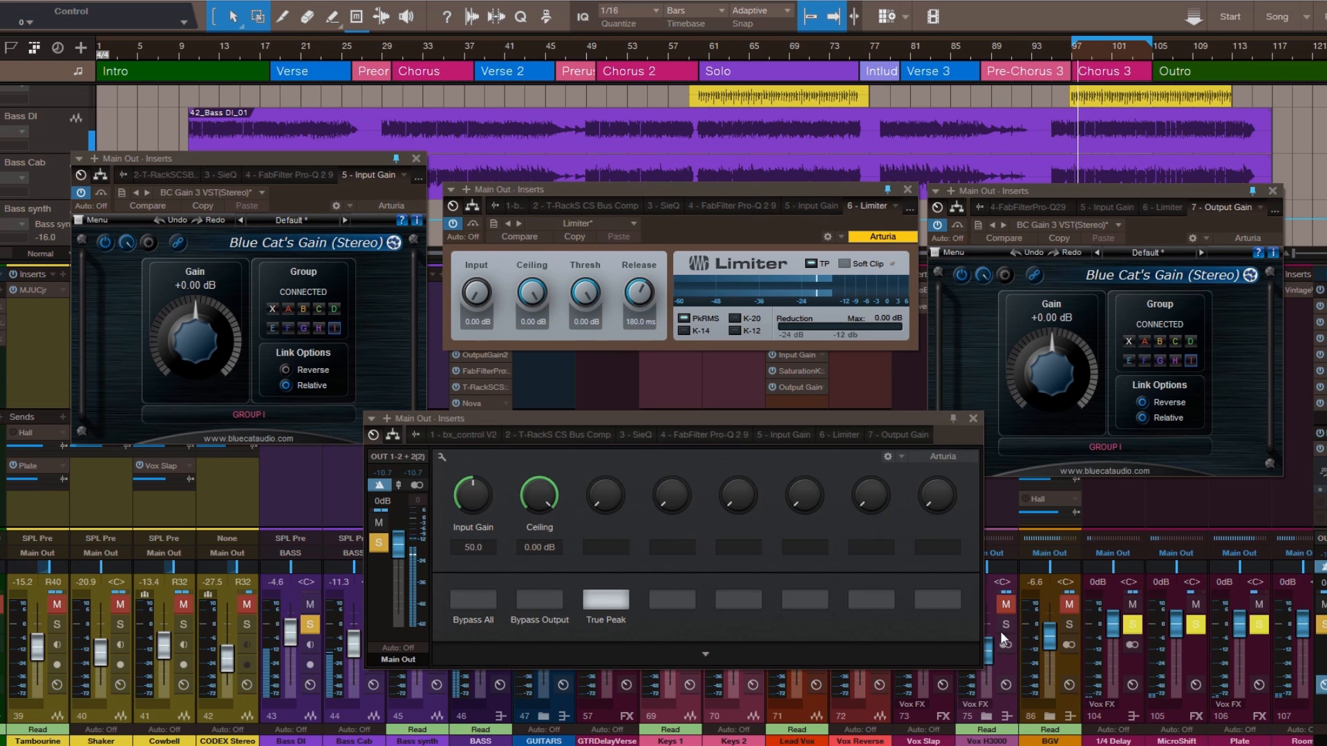
{"action": "left_click", "coordinate": [379, 543]}
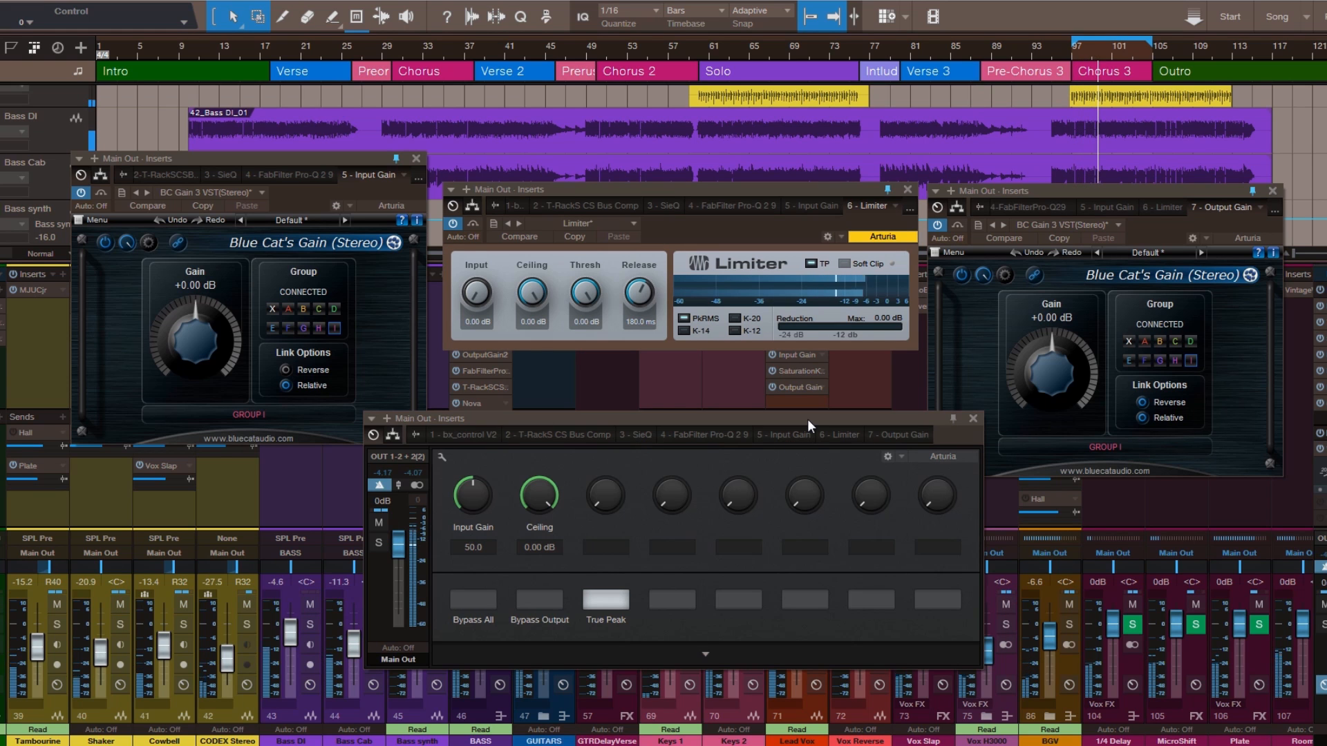
Step: Raise the Input Gain on Main Out gradually to +19.00 dB during playback to drive the limiter
{"action": "left_click", "coordinate": [191, 348]}
{"action": "scroll", "coordinate": [191, 348], "scroll_direction": "up", "scroll_amount": 2}
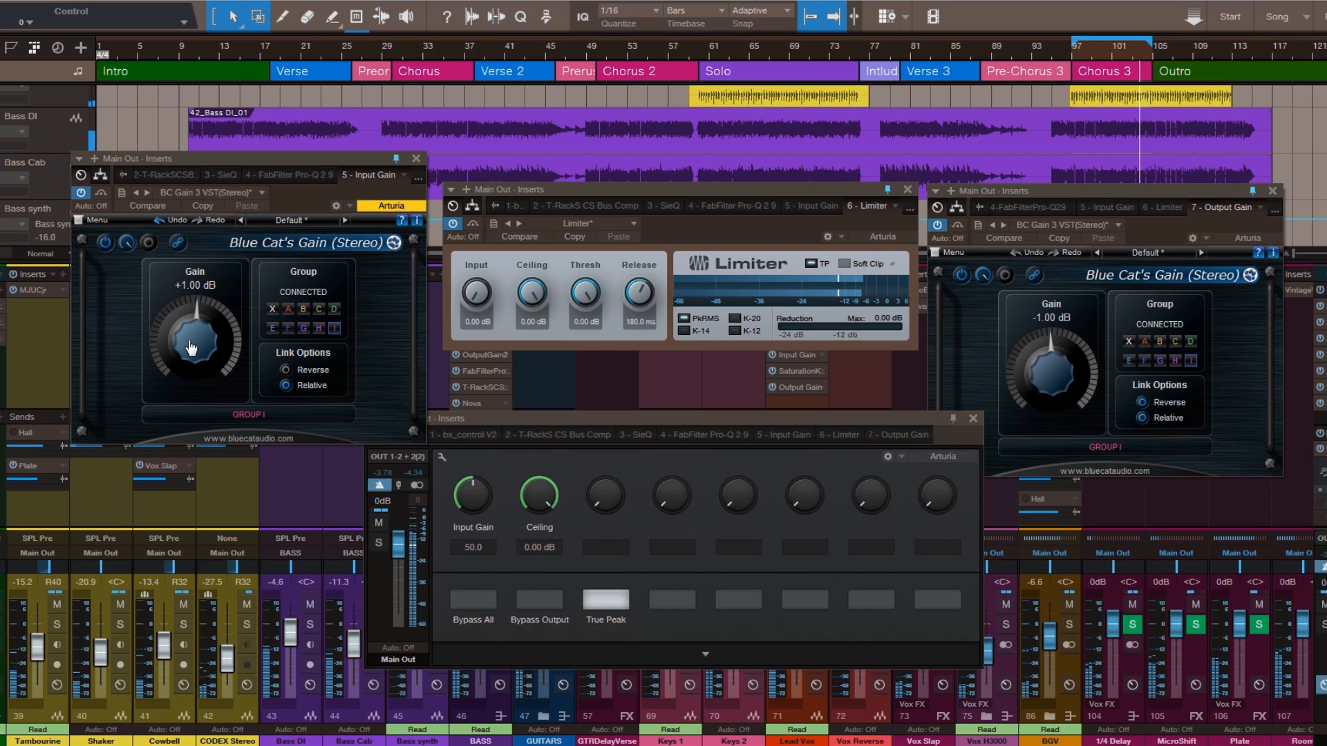
{"action": "scroll", "coordinate": [192, 348], "scroll_direction": "up", "scroll_amount": 1}
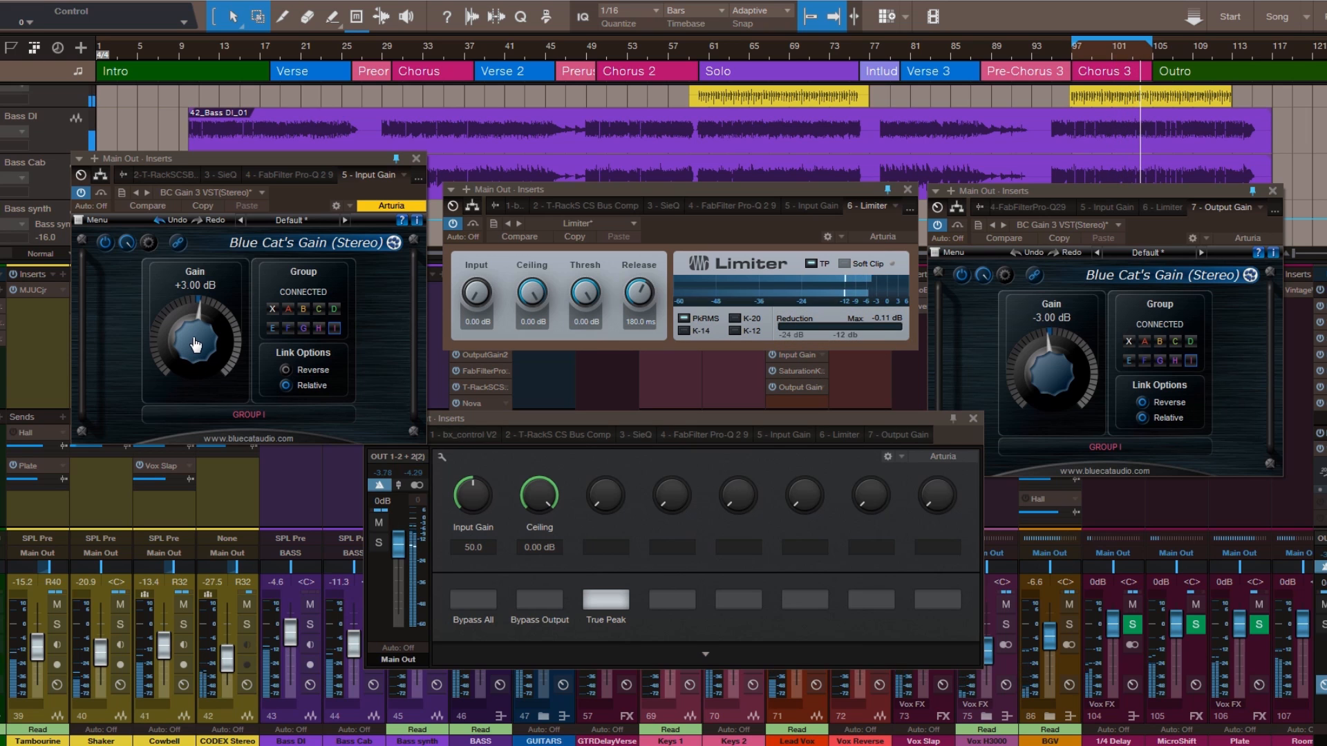
{"action": "scroll", "coordinate": [196, 345], "scroll_direction": "up", "scroll_amount": 1}
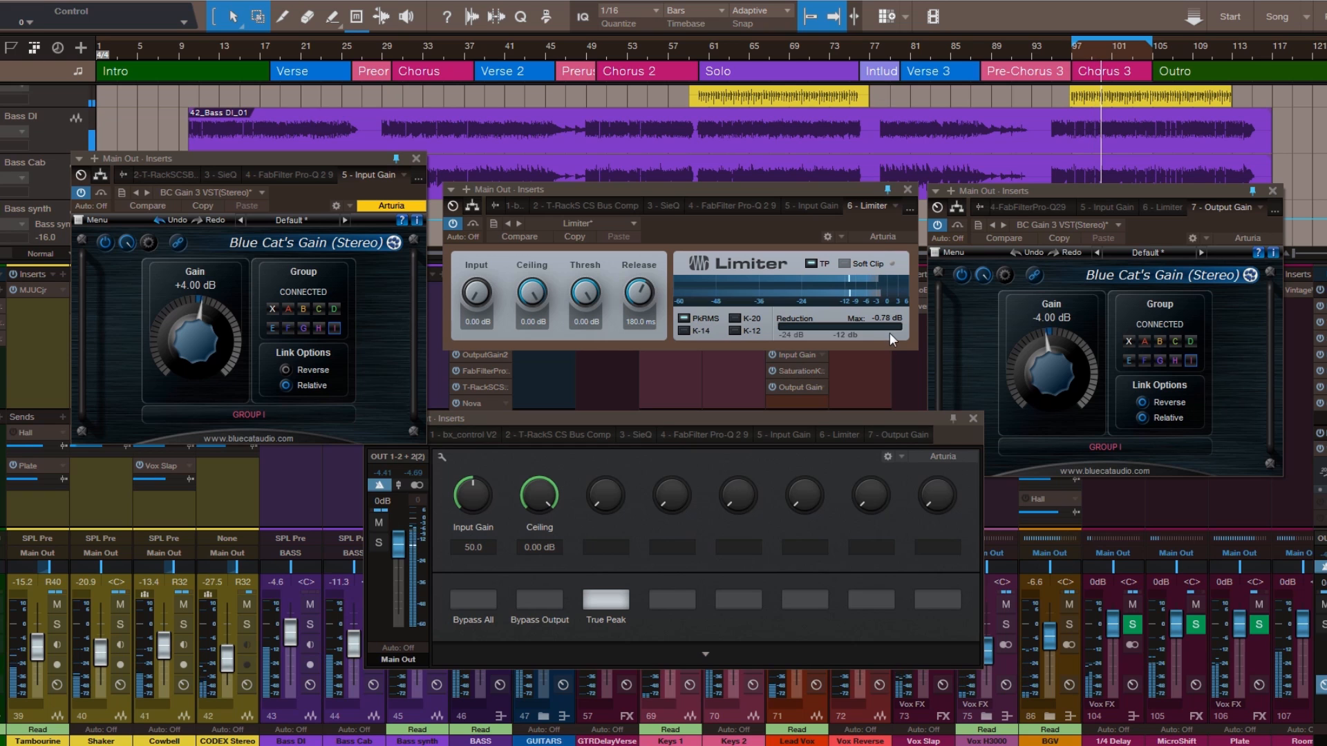
{"action": "scroll", "coordinate": [198, 349], "scroll_direction": "up", "scroll_amount": 5}
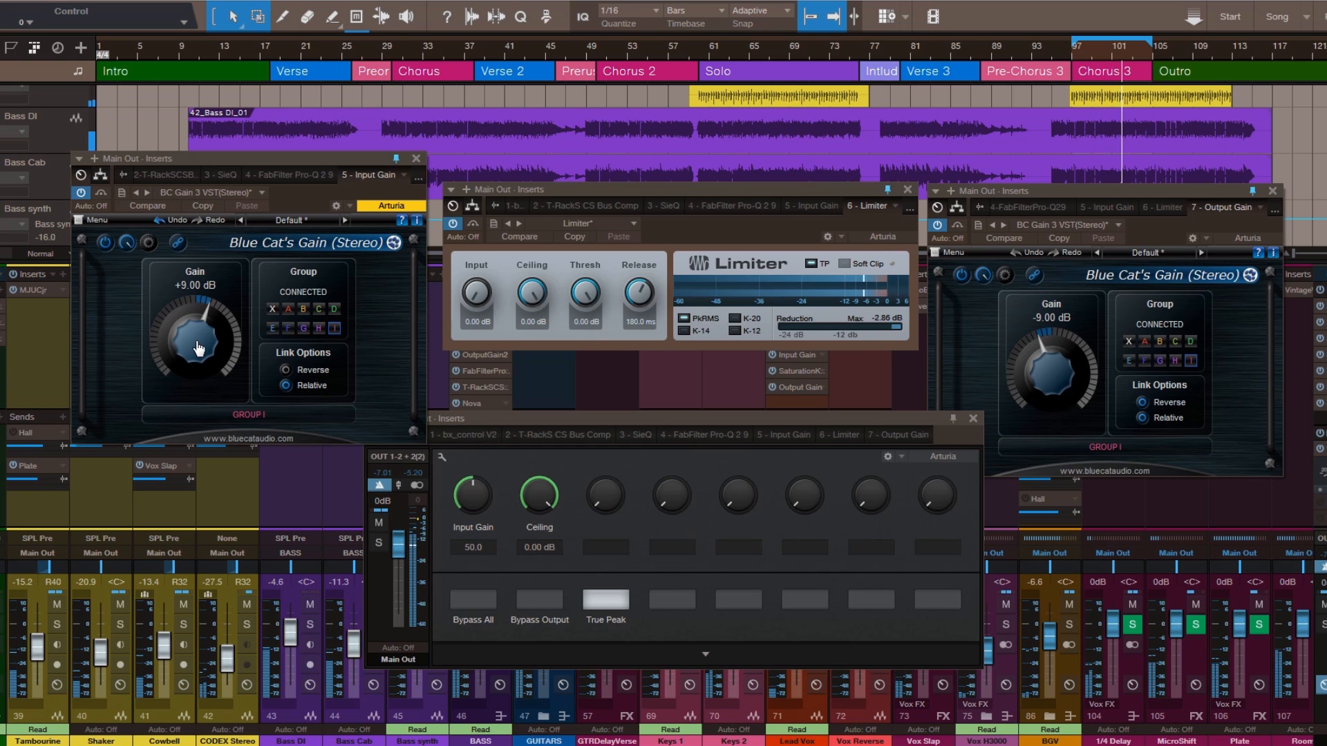
{"action": "scroll", "coordinate": [199, 349], "scroll_direction": "up", "scroll_amount": 4}
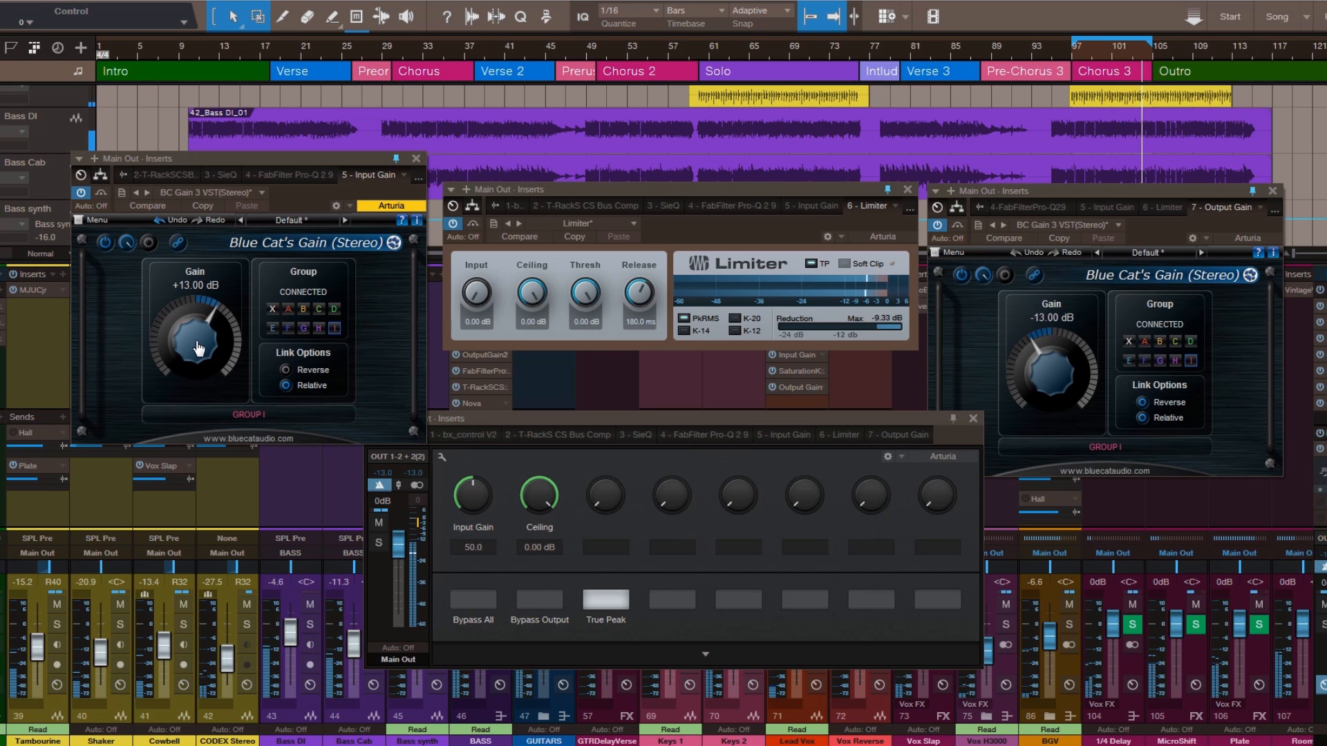
{"action": "scroll", "coordinate": [199, 349], "scroll_direction": "up", "scroll_amount": 3}
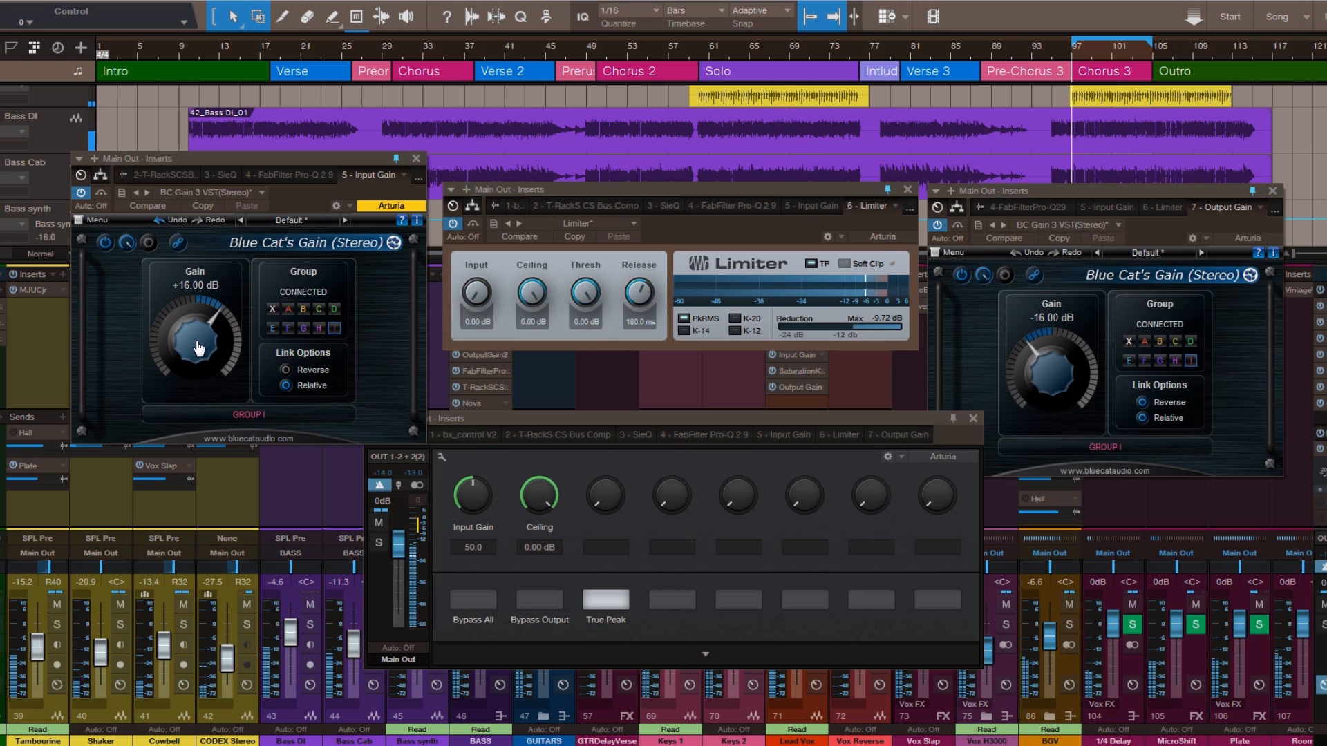
{"action": "scroll", "coordinate": [198, 349], "scroll_direction": "up", "scroll_amount": 3}
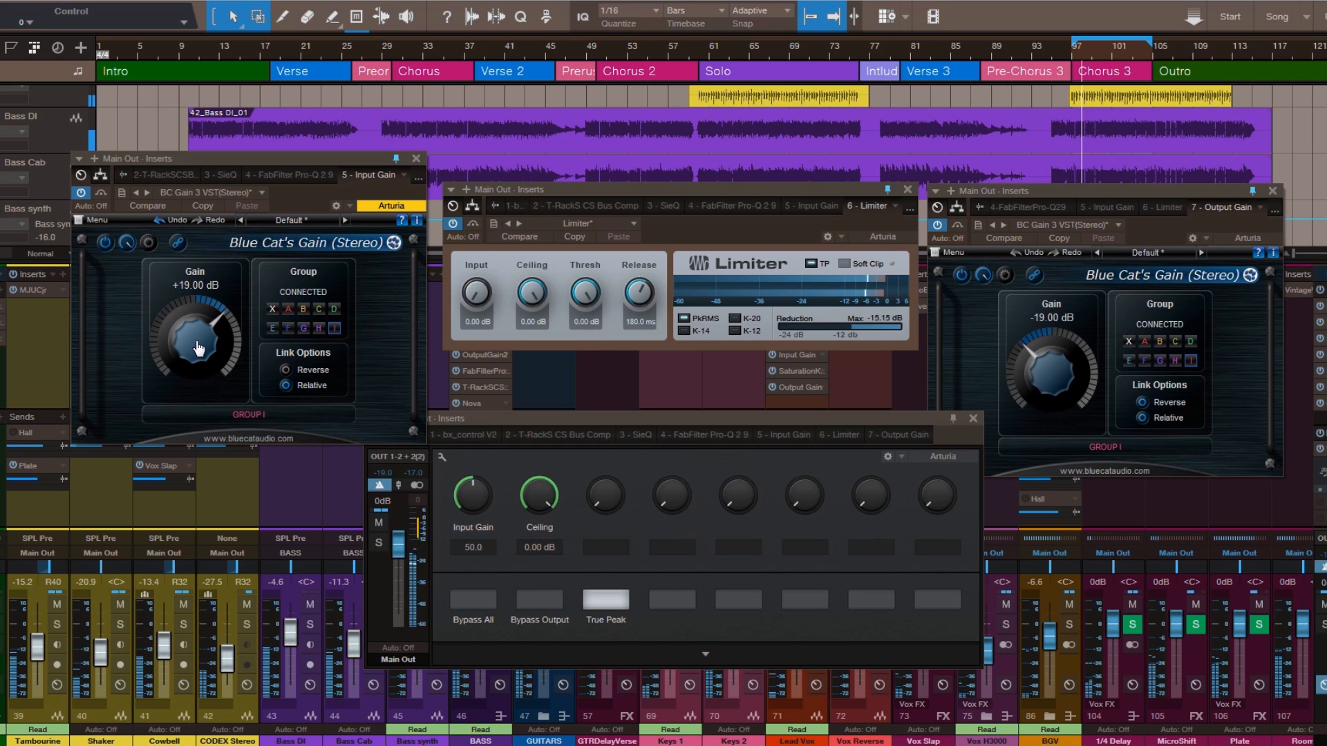
Step: Lower the Input Gain on Main Out to +5.00 dB and stop playback
{"action": "scroll", "coordinate": [199, 349], "scroll_direction": "down", "scroll_amount": 1}
{"action": "scroll", "coordinate": [198, 349], "scroll_direction": "down", "scroll_amount": 3}
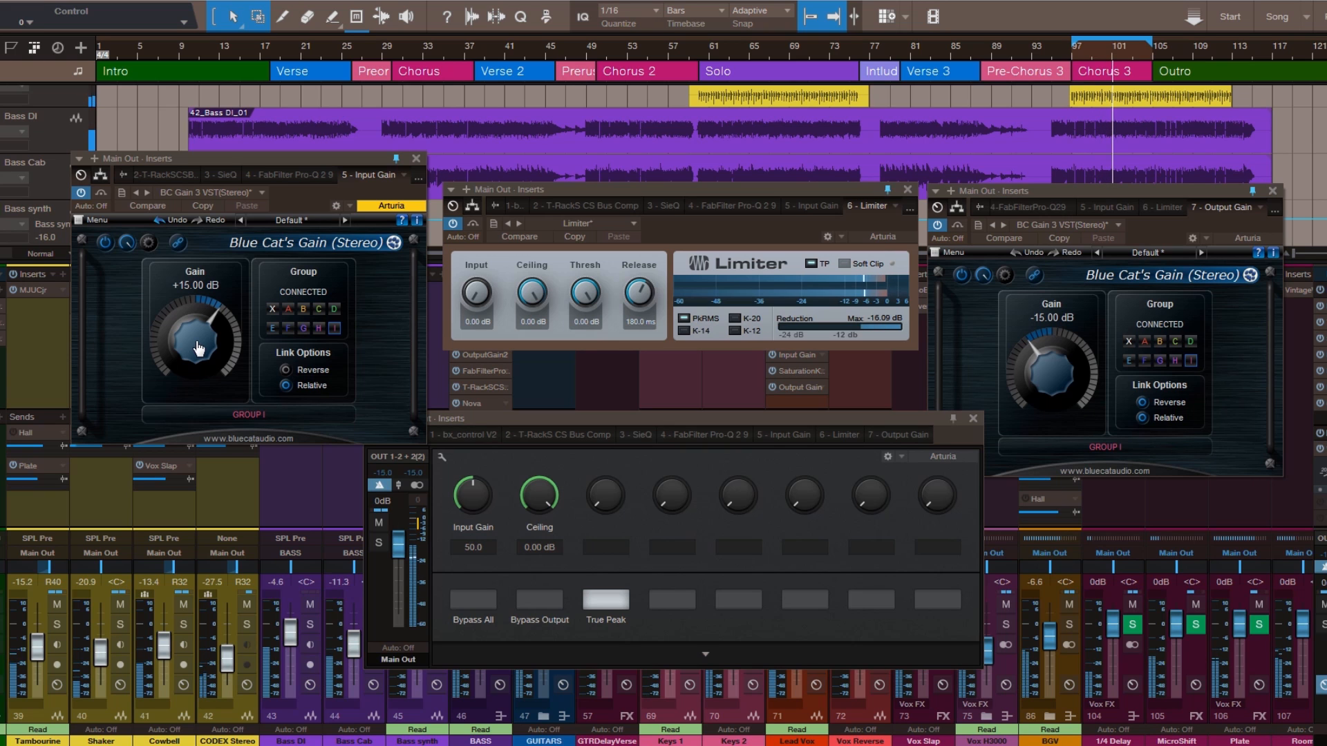
{"action": "scroll", "coordinate": [198, 349], "scroll_direction": "down", "scroll_amount": 1}
{"action": "scroll", "coordinate": [198, 349], "scroll_direction": "down", "scroll_amount": 3}
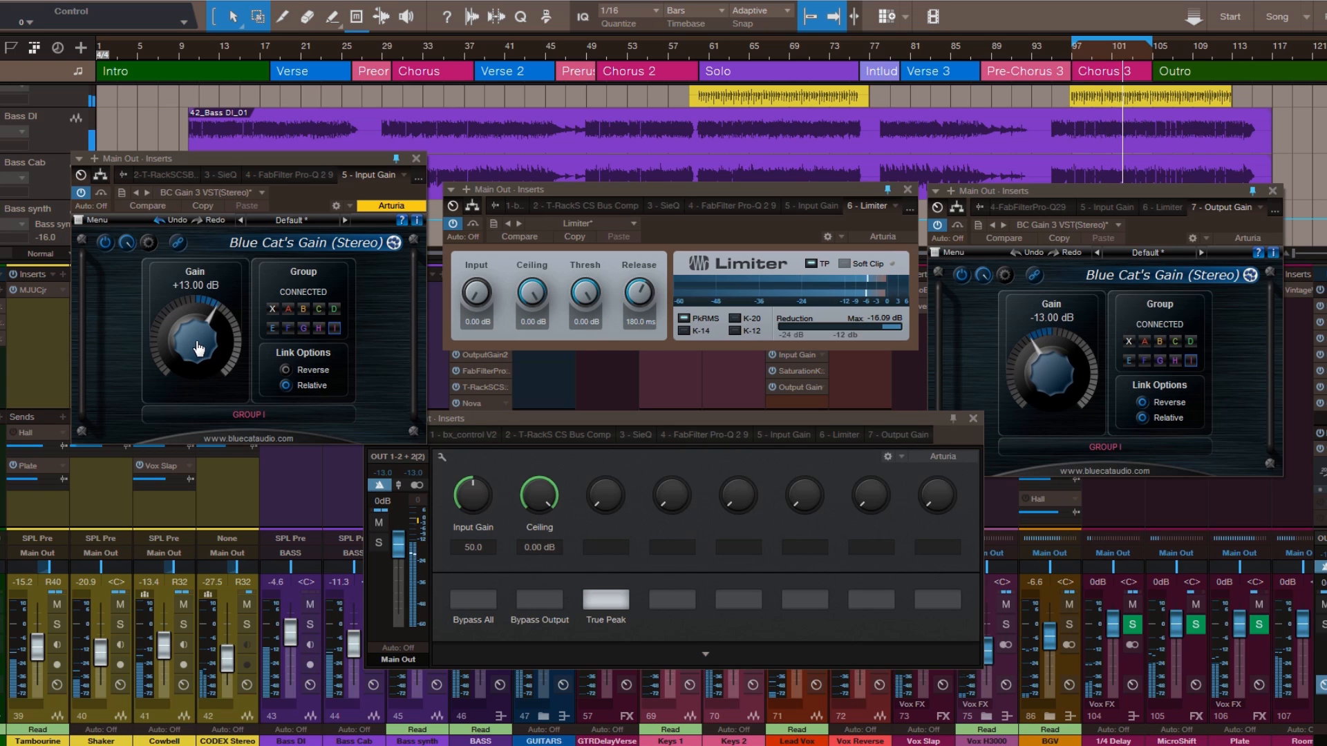
{"action": "scroll", "coordinate": [198, 349], "scroll_direction": "down", "scroll_amount": 4}
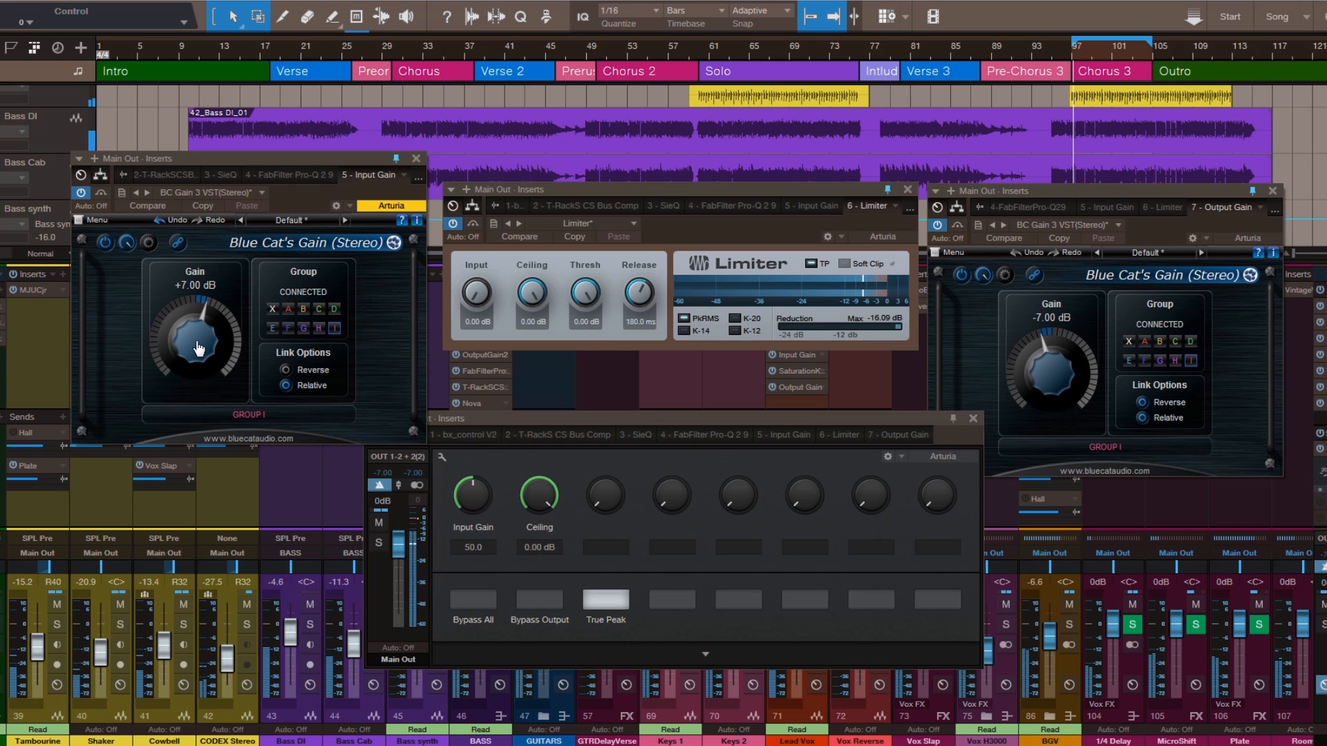
{"action": "scroll", "coordinate": [198, 349], "scroll_direction": "down", "scroll_amount": 2}
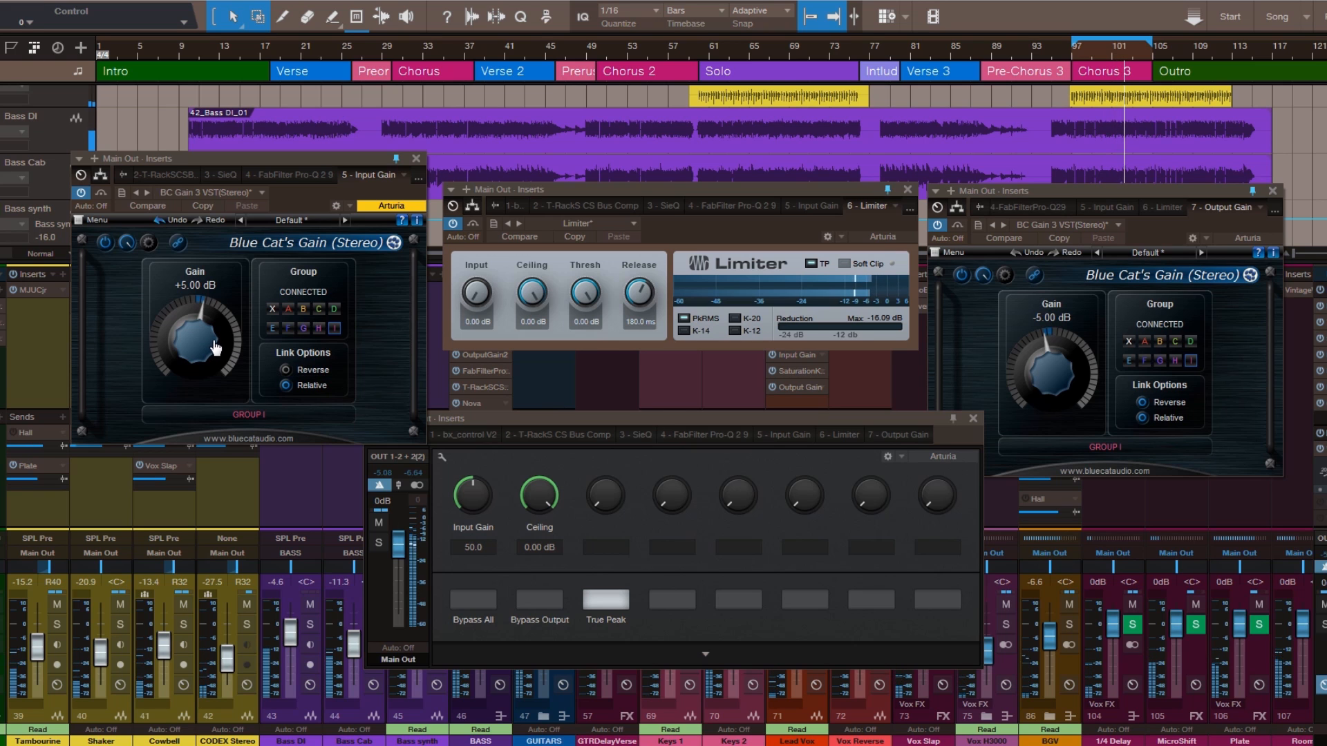
{"action": "key", "text": "space"}
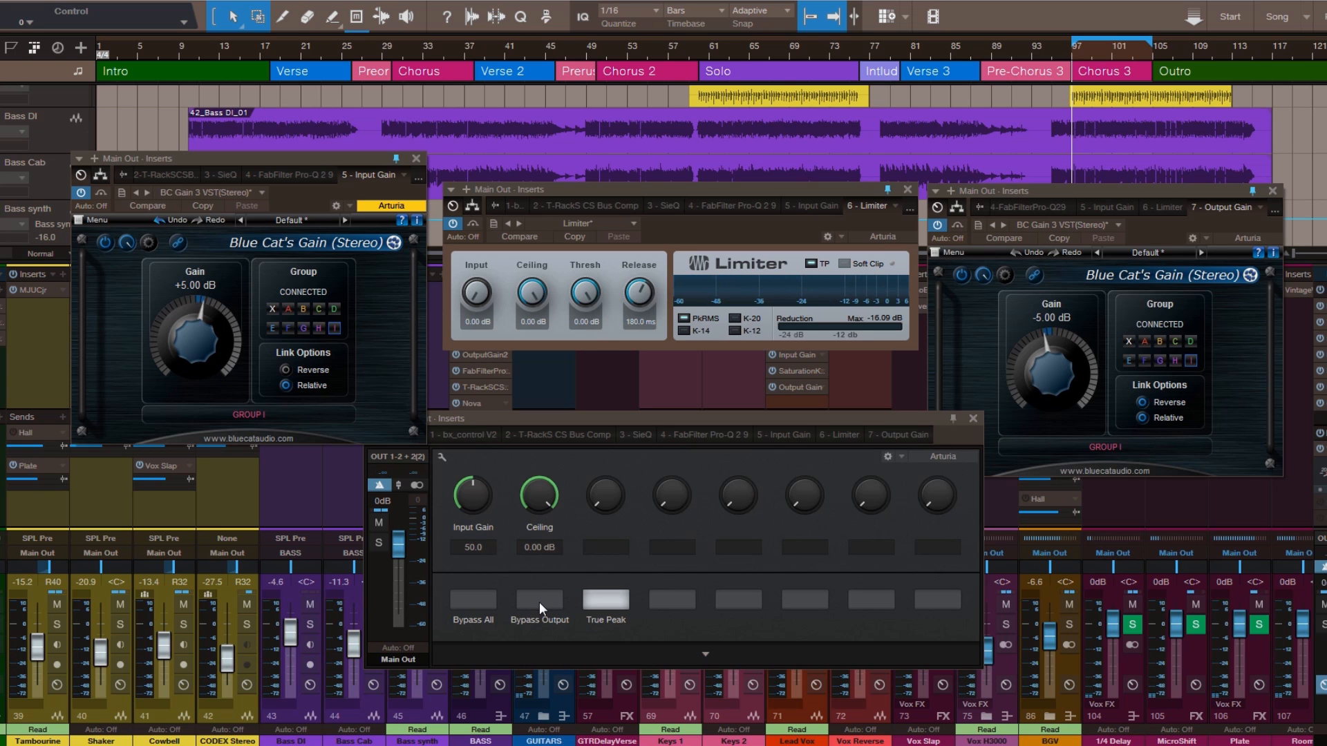
Step: Restart playback and compare the limited mix by switching Bypass Output and Bypass All on and back off
{"action": "key", "text": "space"}
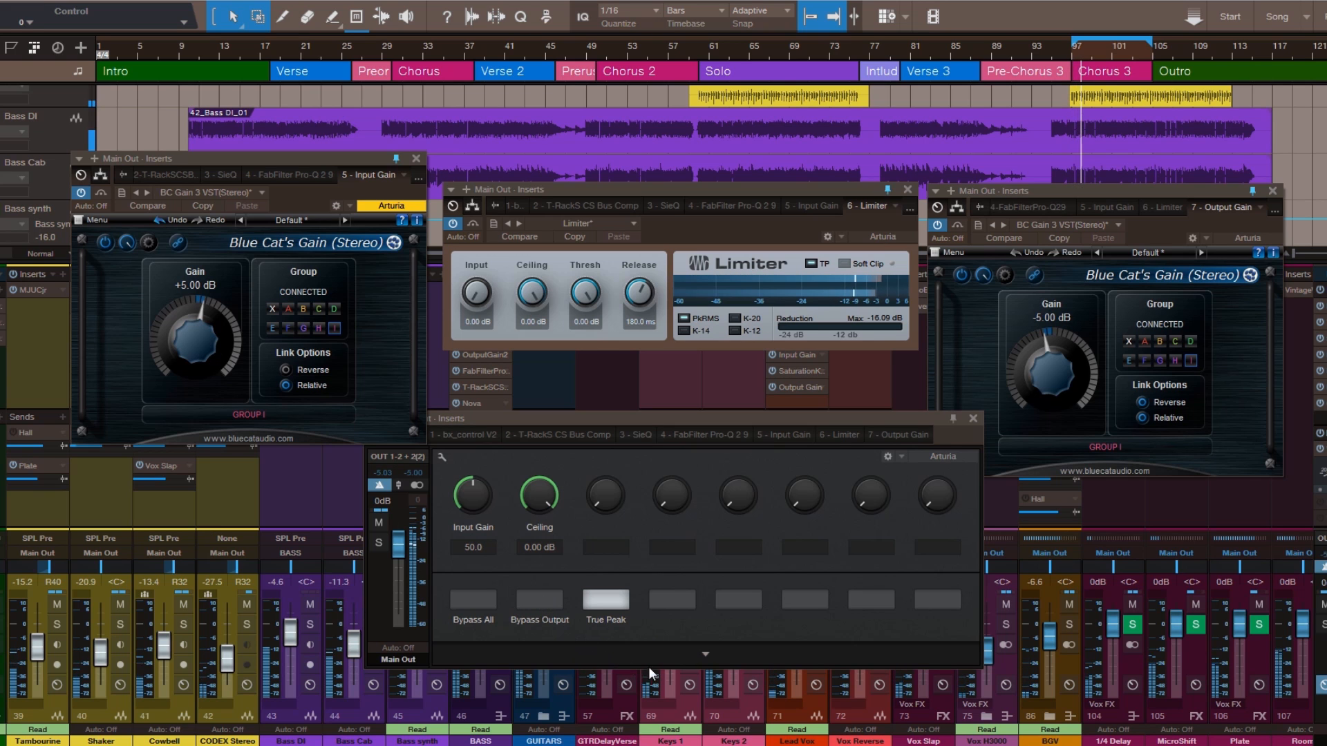
{"action": "left_click", "coordinate": [540, 601]}
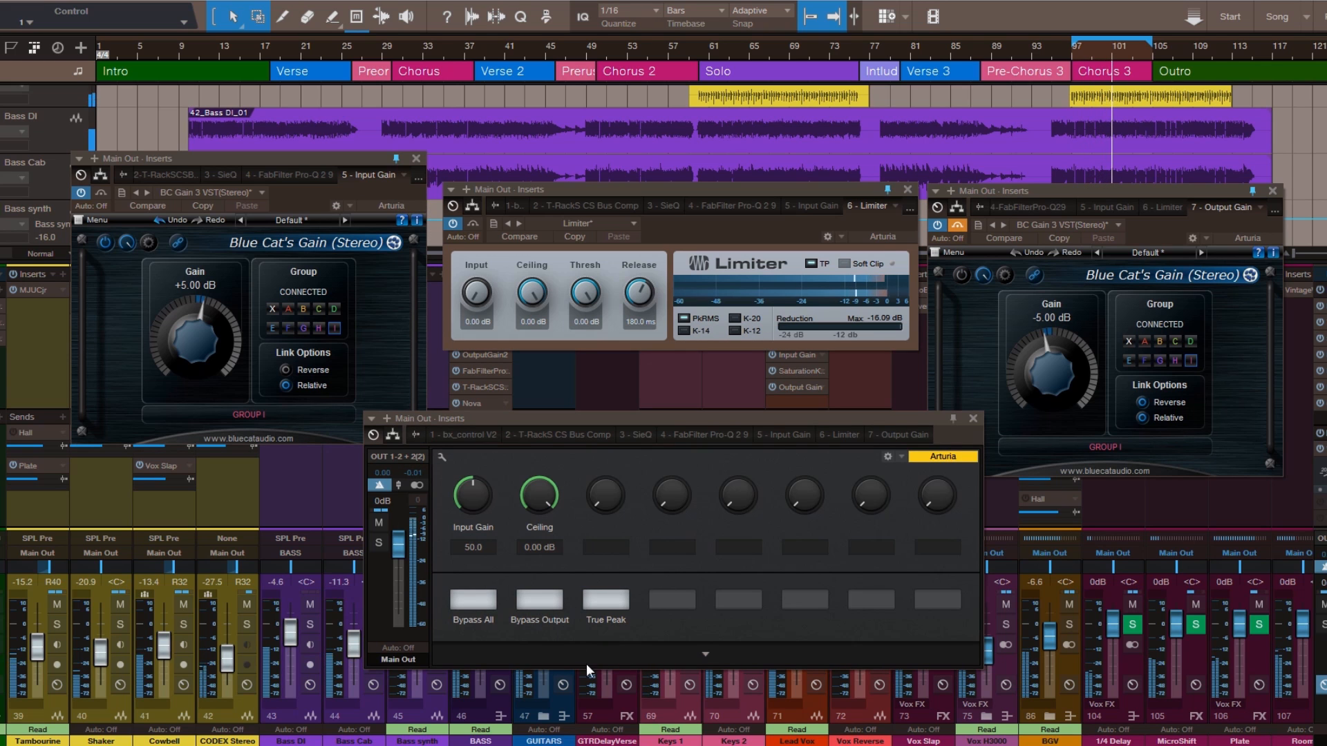
{"action": "left_click", "coordinate": [476, 604]}
{"action": "left_click", "coordinate": [476, 604]}
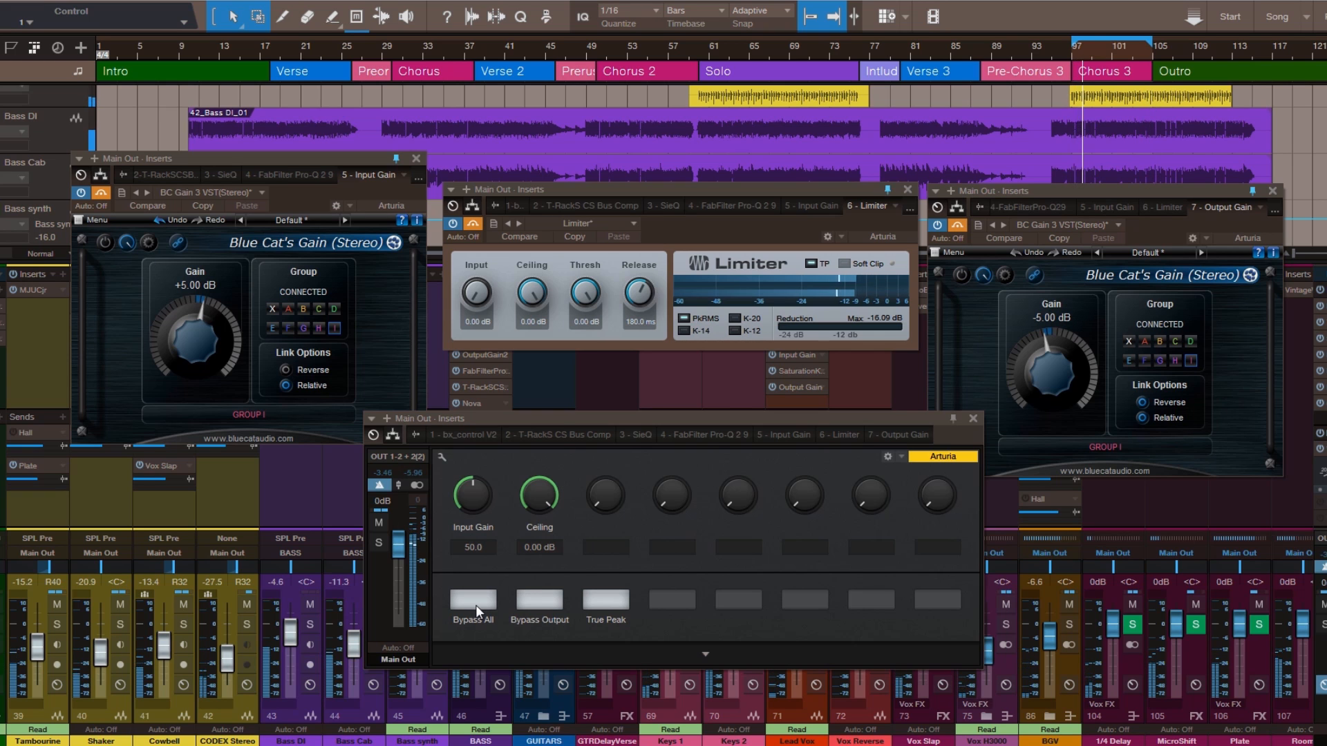
{"action": "left_click", "coordinate": [476, 604]}
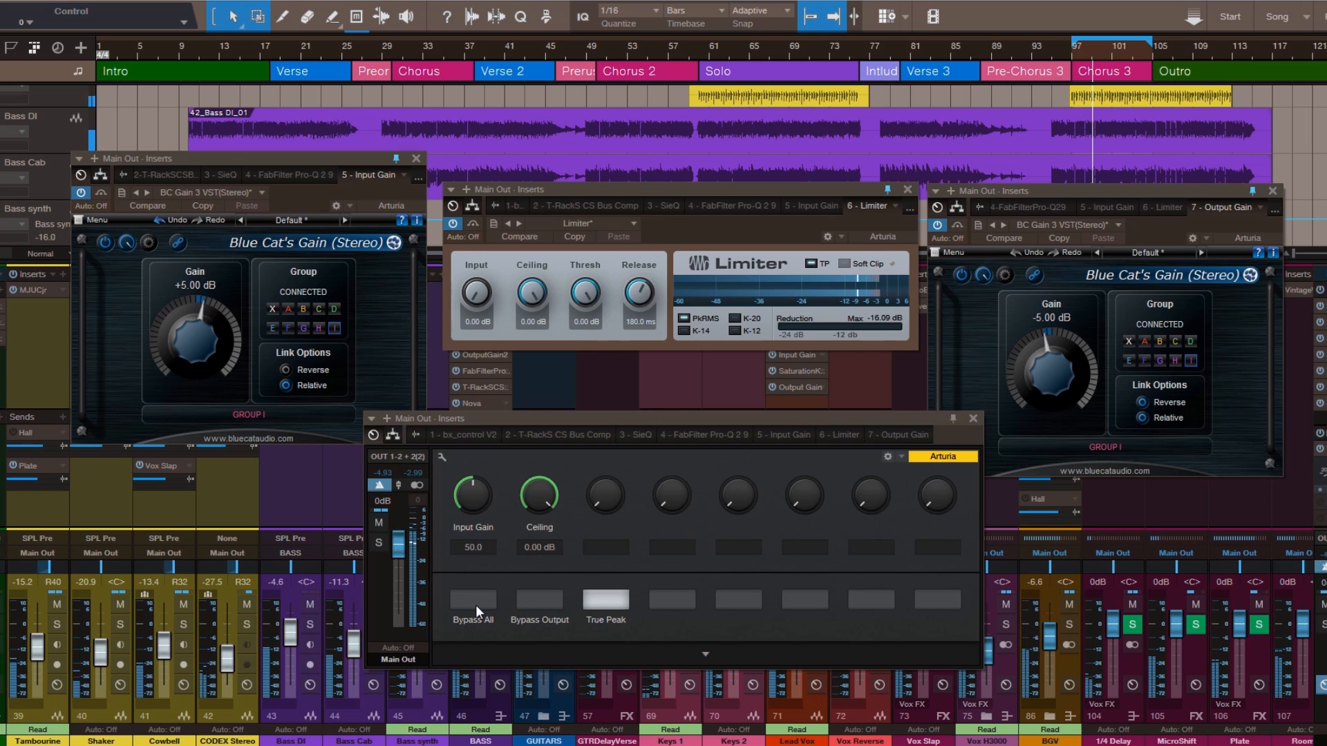